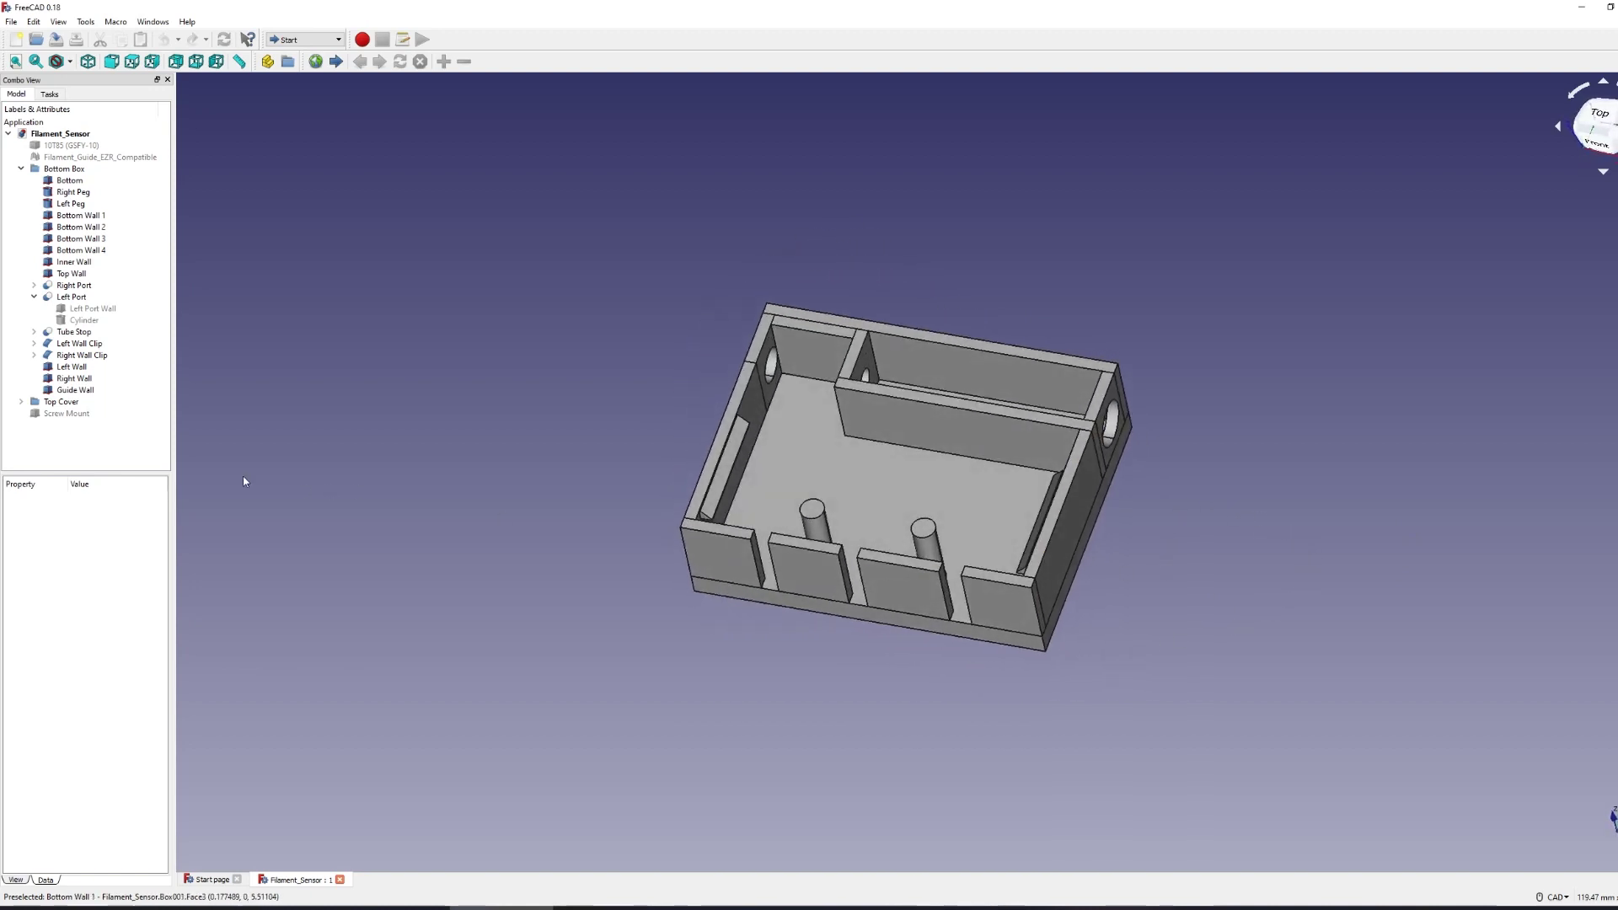
Show Inner Wall001, Top, Clip Block002 and Chamfer002 of the Top Cover group in the model.
click(55, 405)
click(21, 402)
click(68, 414)
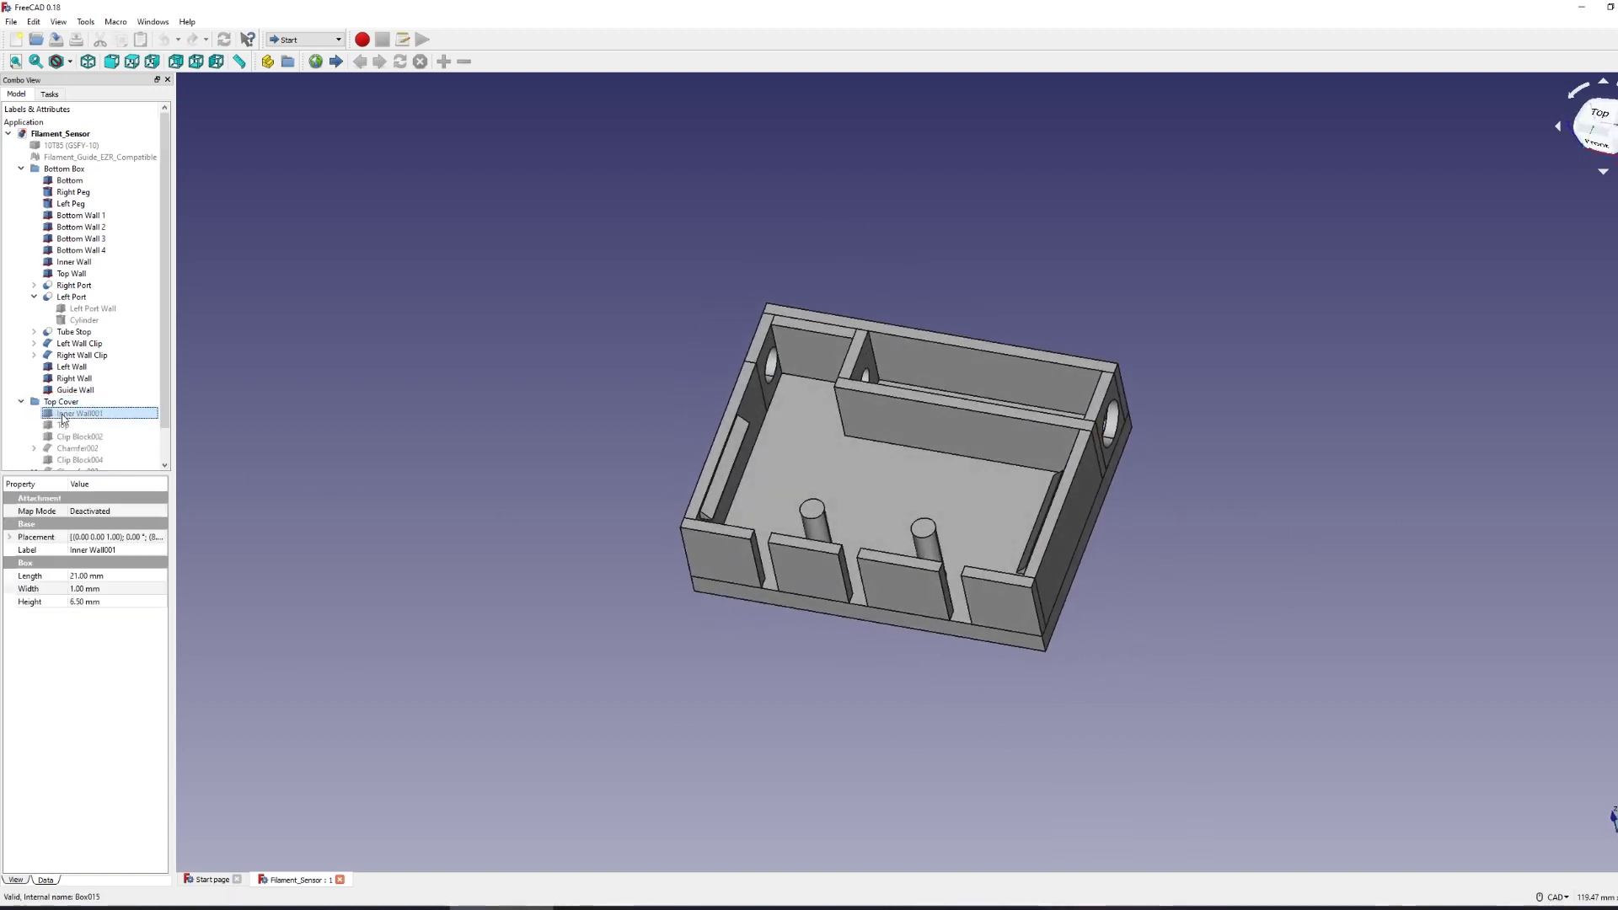
key(space)
click(65, 427)
key(space)
click(67, 438)
key(space)
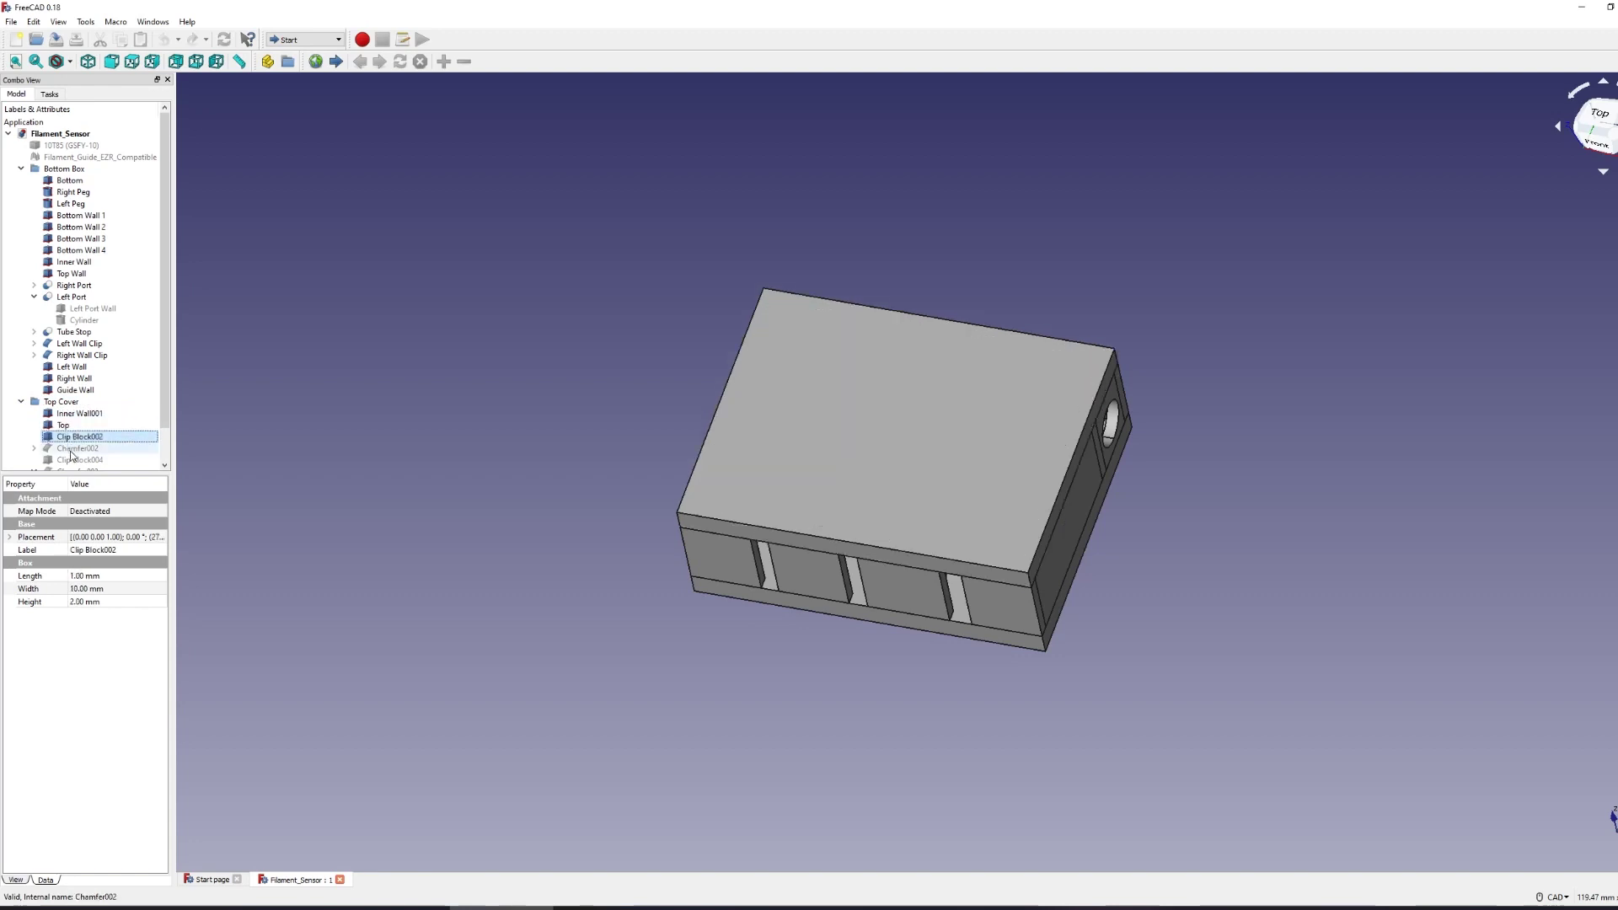
click(69, 449)
key(space)
Show Clip Block004, Chamfer003 and Clip Block005 of the Top Cover group, plus the Screw Mount.
scroll(76, 463, down, 1)
click(76, 428)
key(space)
click(78, 439)
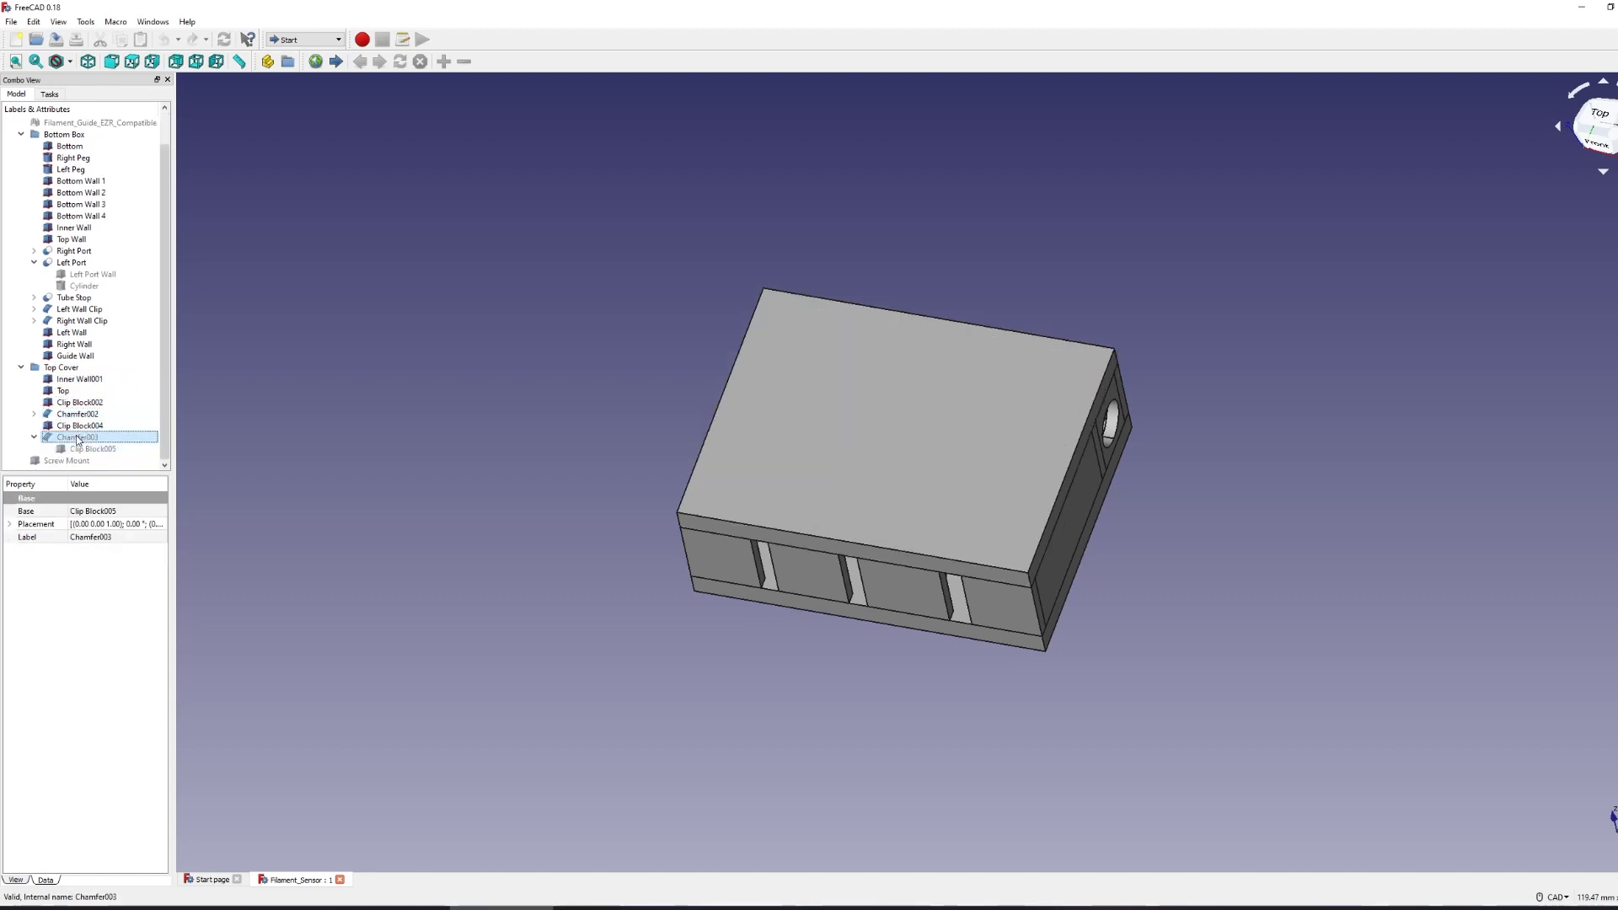
key(space)
click(82, 452)
key(space)
click(77, 461)
key(space)
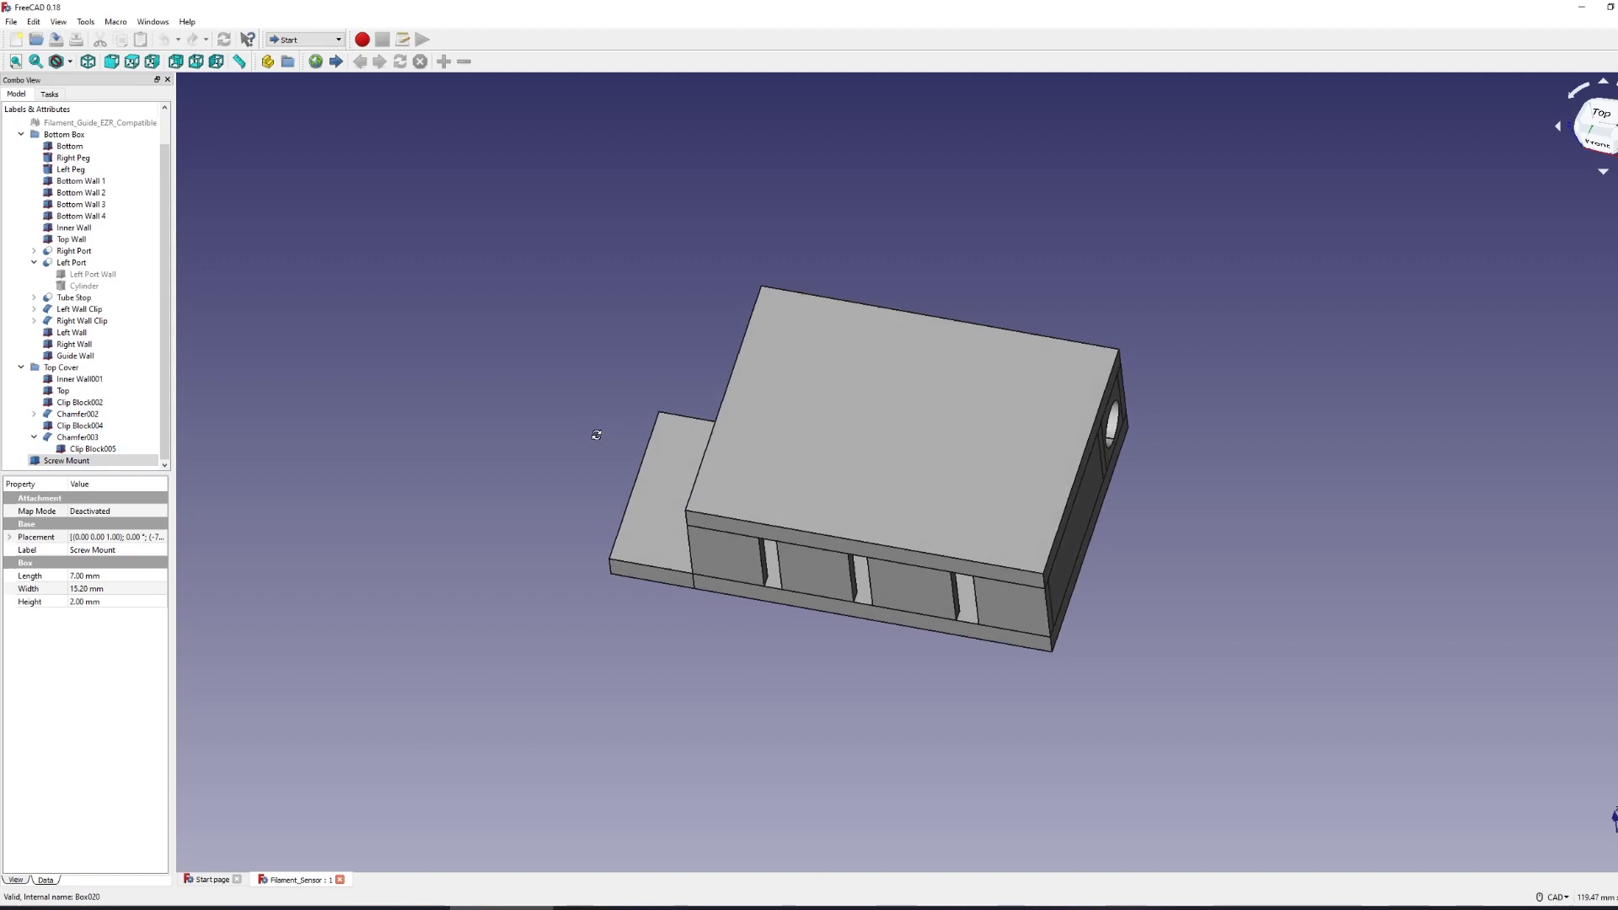
Hide the Bottom, Right Peg and Bottom Walls 1 to 4 in the Bottom Box group.
middle_drag(595, 433, 876, 767)
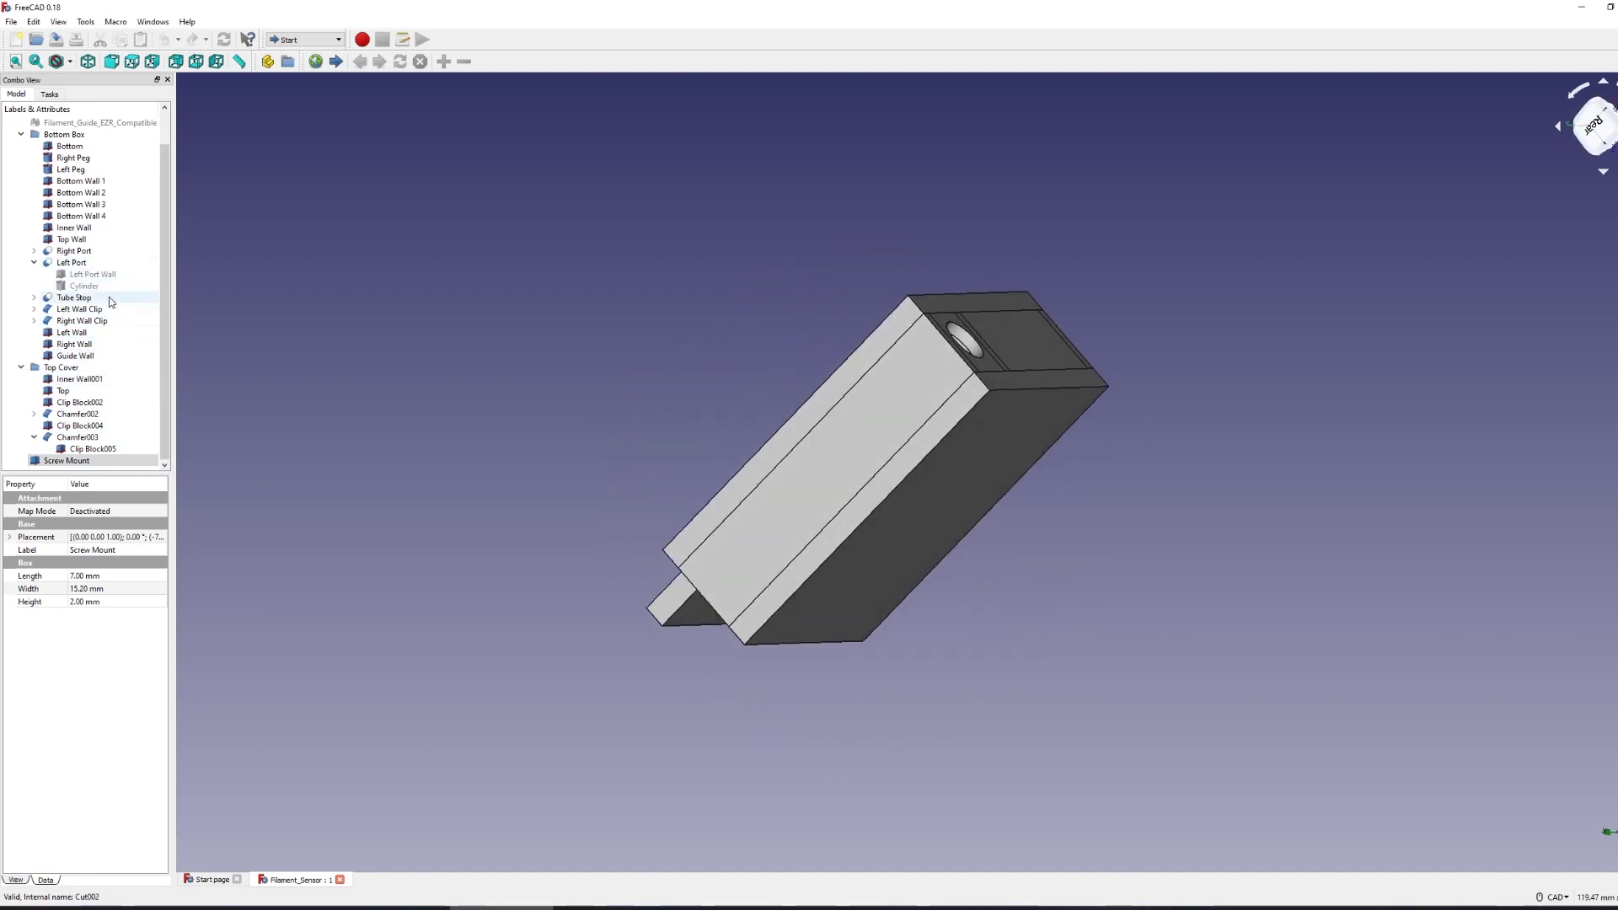
click(71, 147)
key(space)
click(71, 158)
key(space)
click(72, 181)
key(space)
click(74, 193)
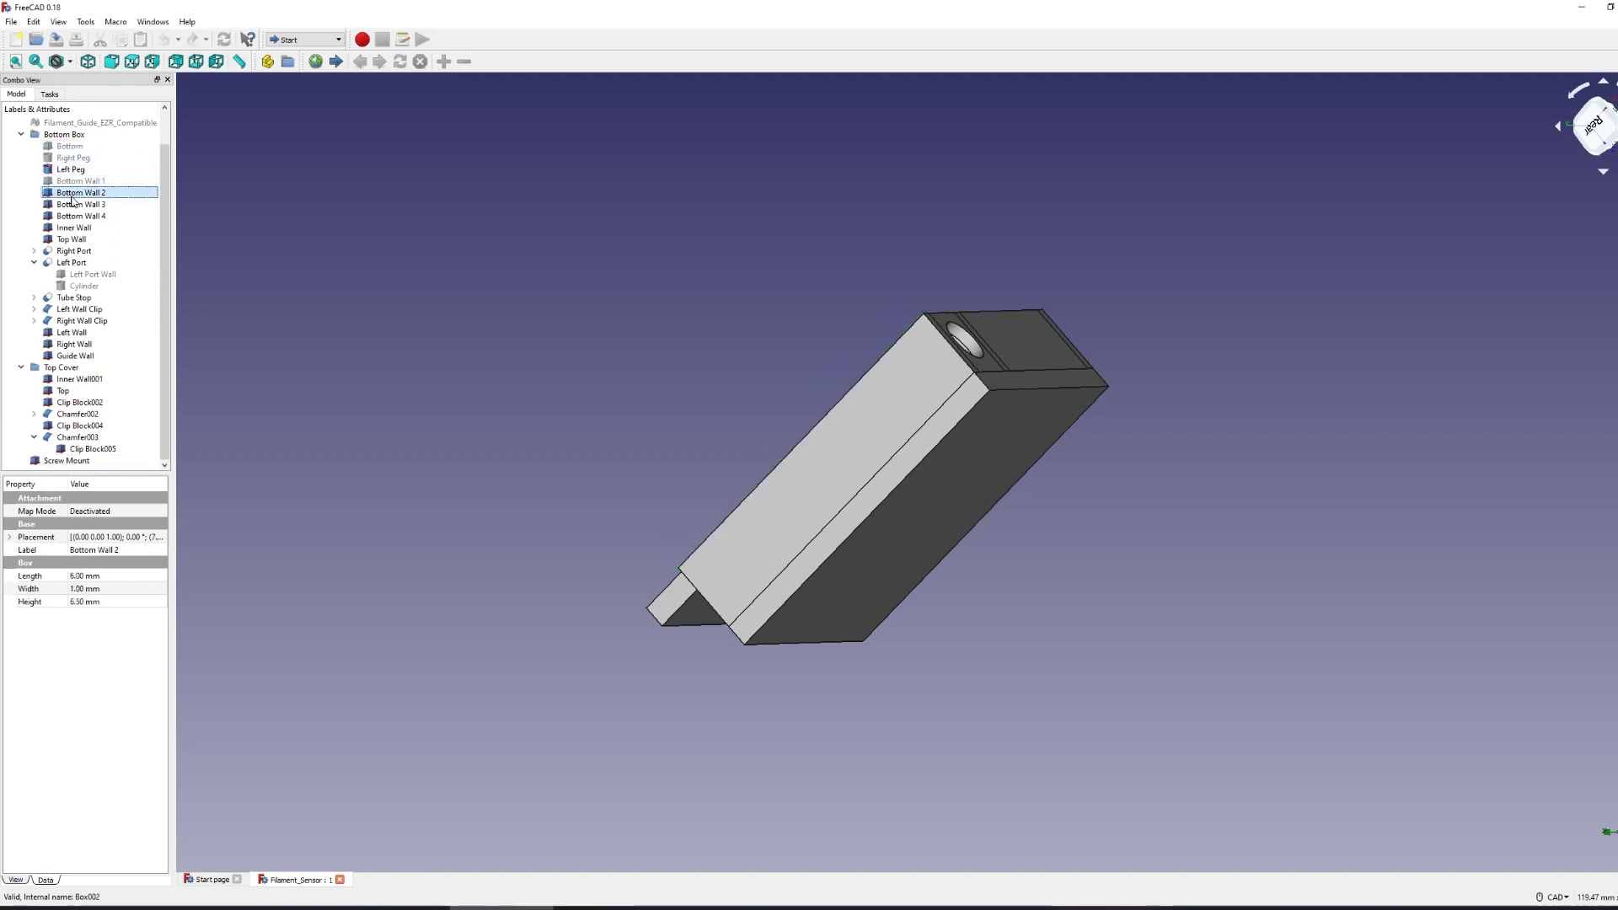
key(space)
click(75, 205)
key(space)
click(74, 217)
key(space)
Hide the Left Peg, Inner Wall, Top Wall, Right Port and Left Port of the Bottom Box.
click(71, 170)
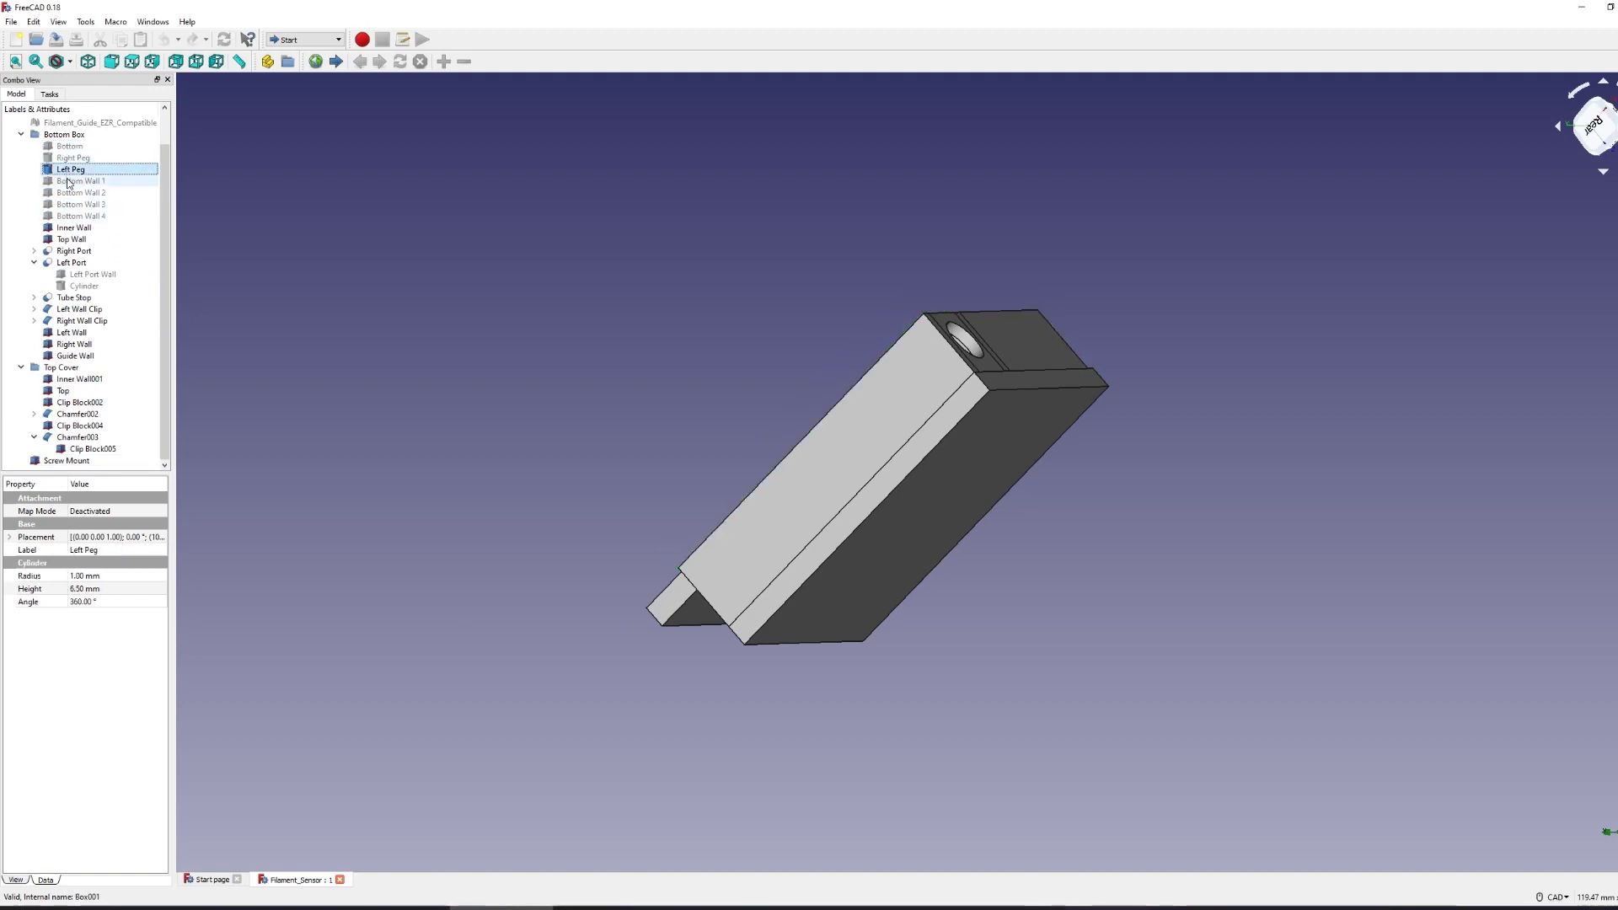
key(space)
click(69, 228)
key(space)
click(71, 239)
key(space)
click(73, 251)
key(space)
click(72, 263)
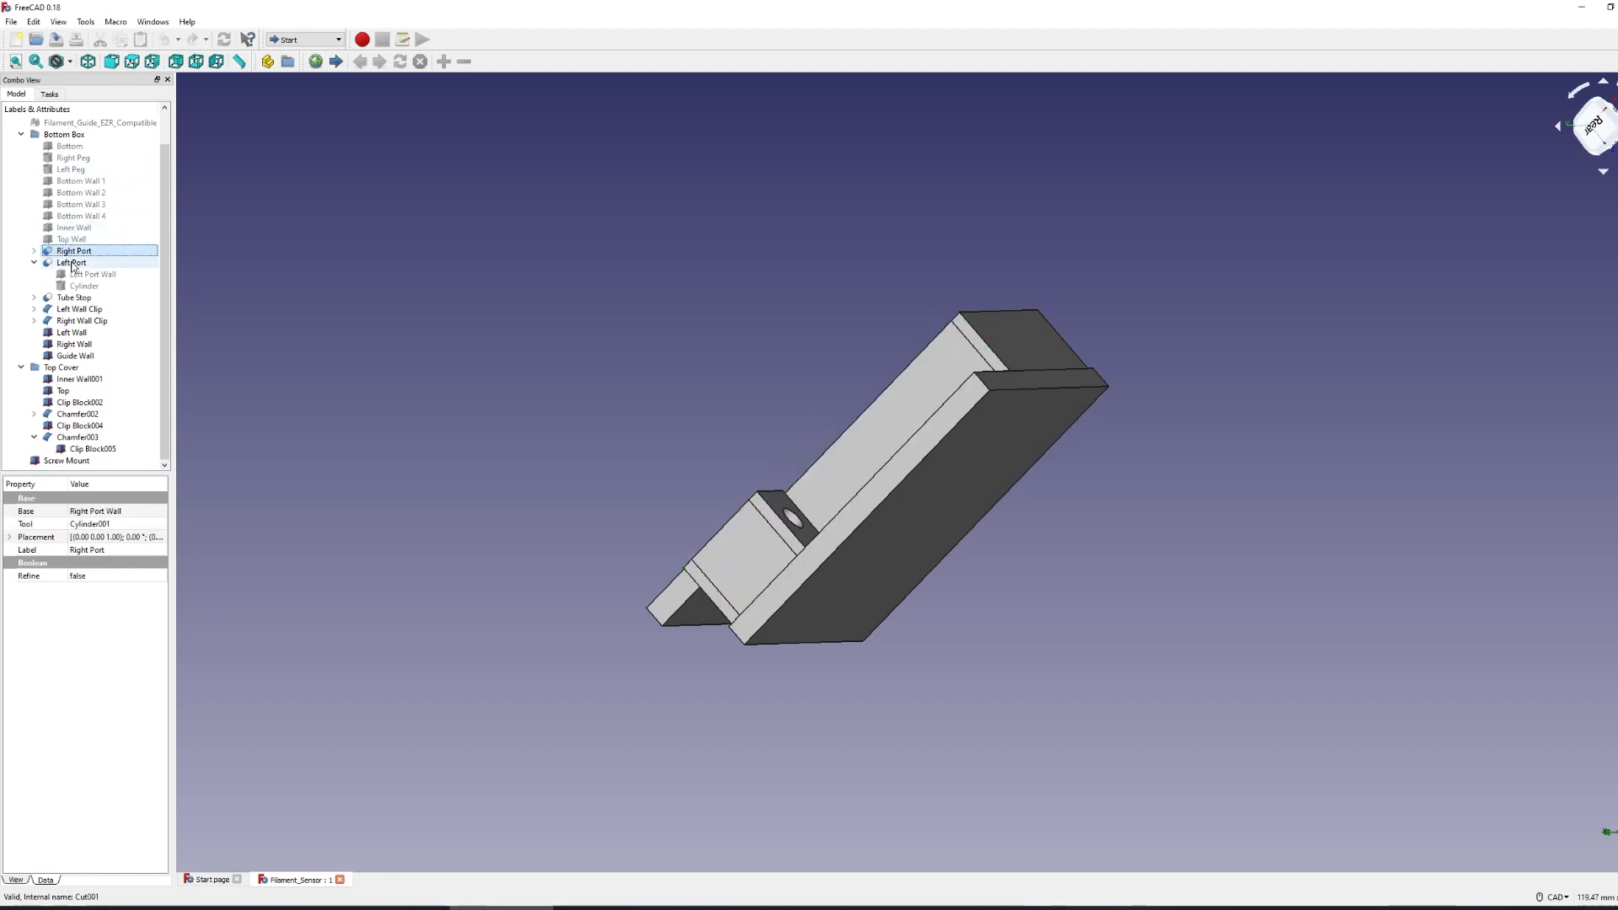
key(space)
Hide the Bottom Box's Tube Stop, Left and Right Wall Clips, Left Wall, Right Wall and Guide Wall.
click(74, 298)
key(space)
click(75, 309)
key(space)
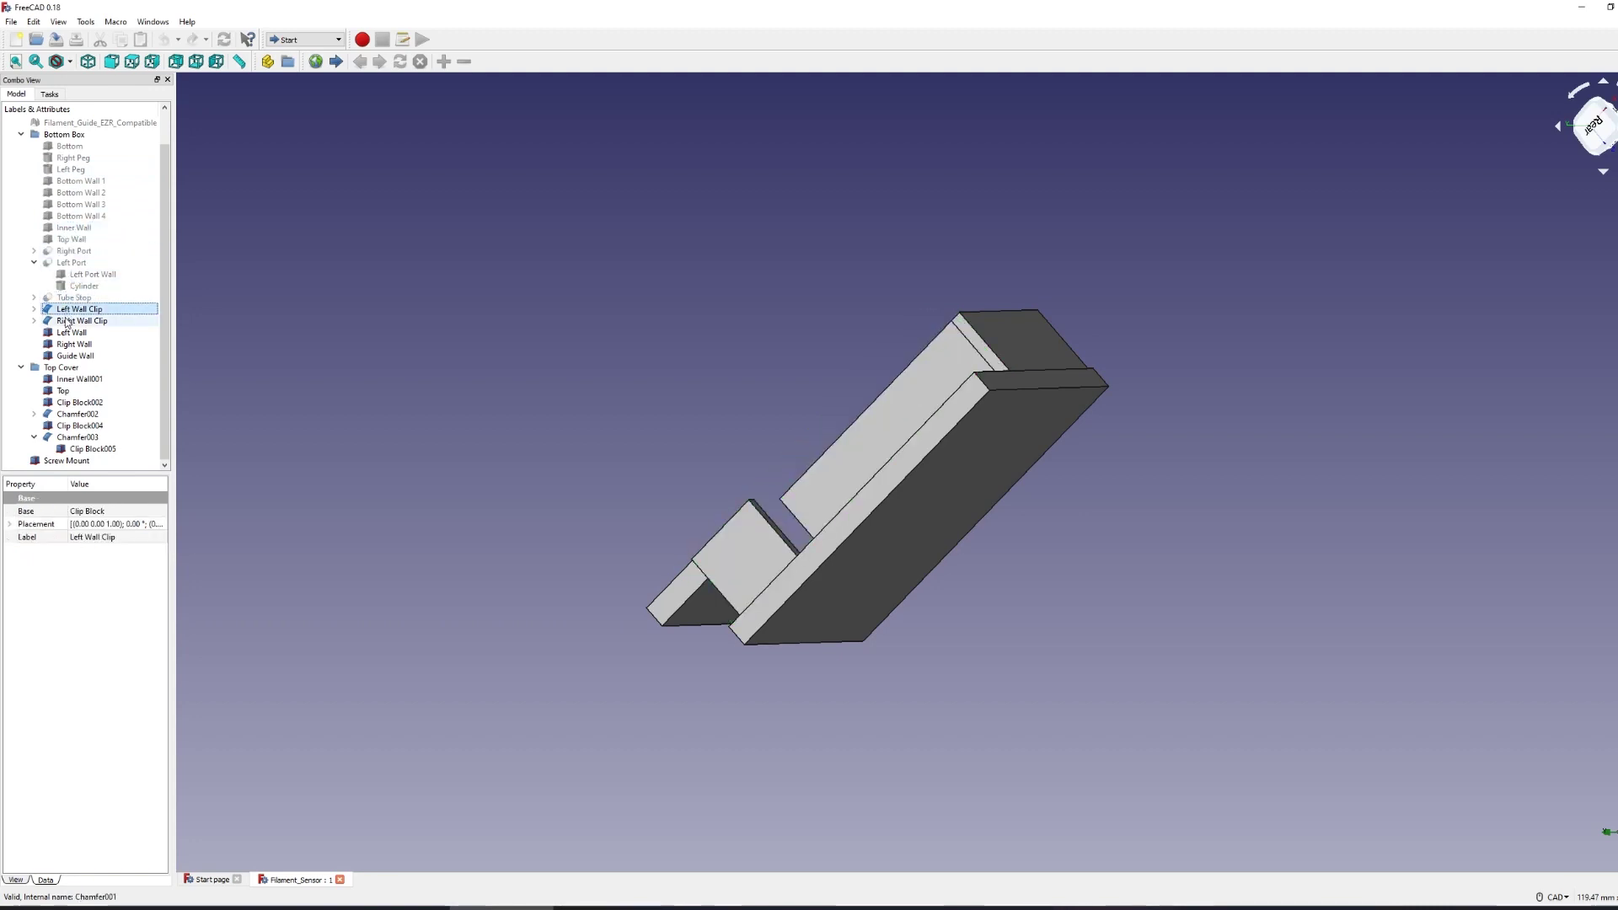
click(67, 321)
key(space)
click(70, 332)
key(space)
click(74, 345)
key(space)
click(67, 356)
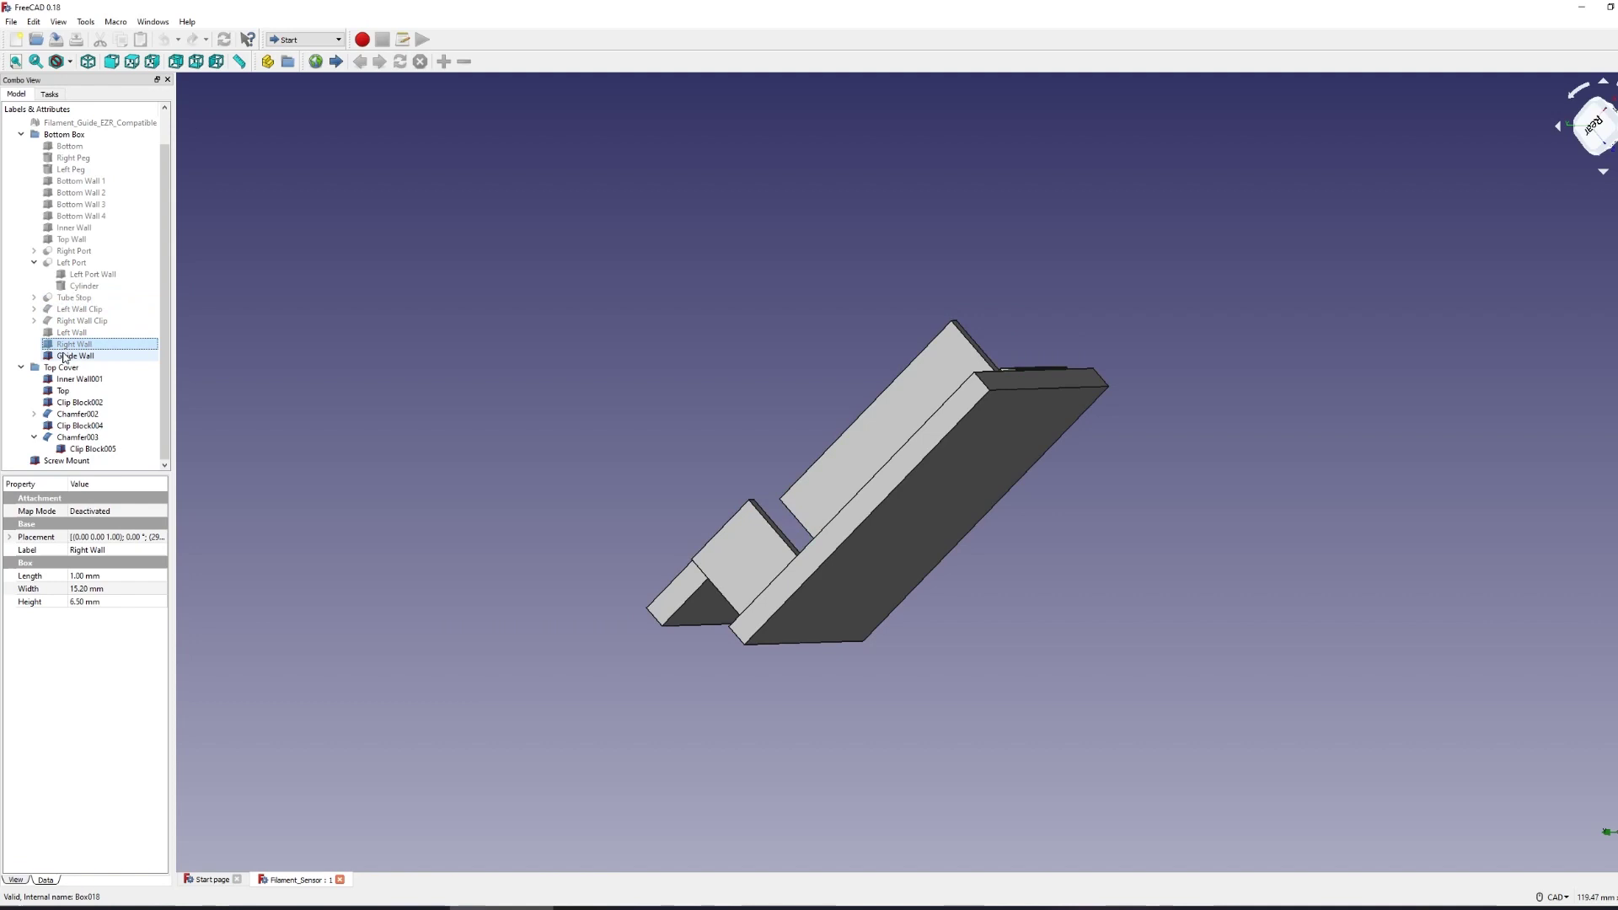
key(space)
Show the Filament_Guide_EZR_Compatible mesh and the 10T85 switch, and view them together with the top cover.
middle_drag(635, 314, 975, 531)
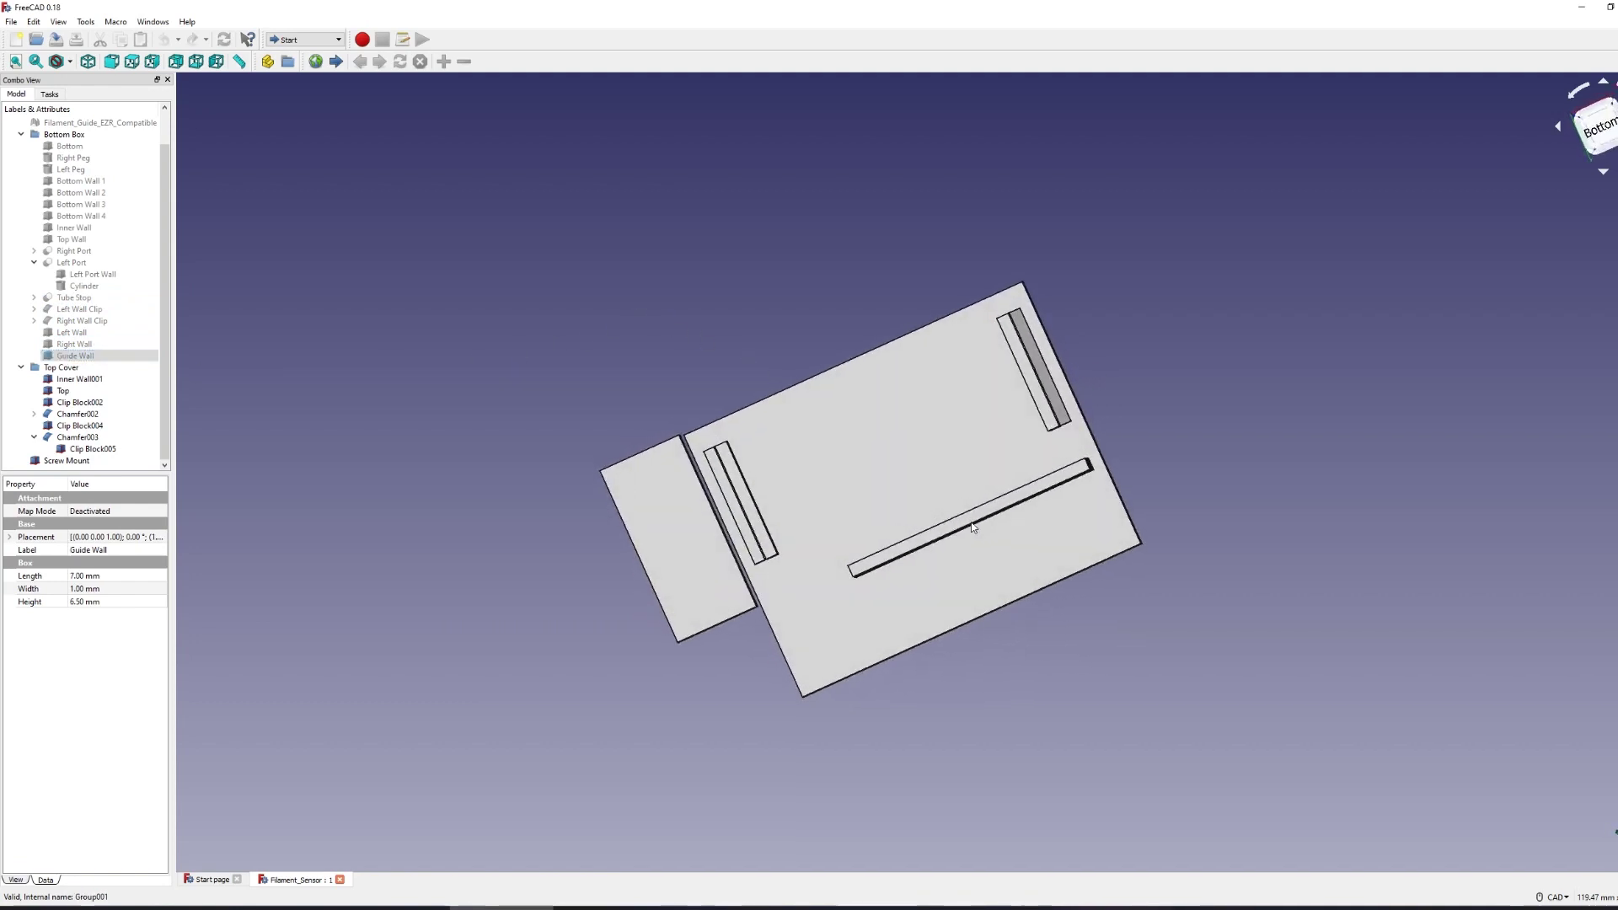
click(84, 123)
key(space)
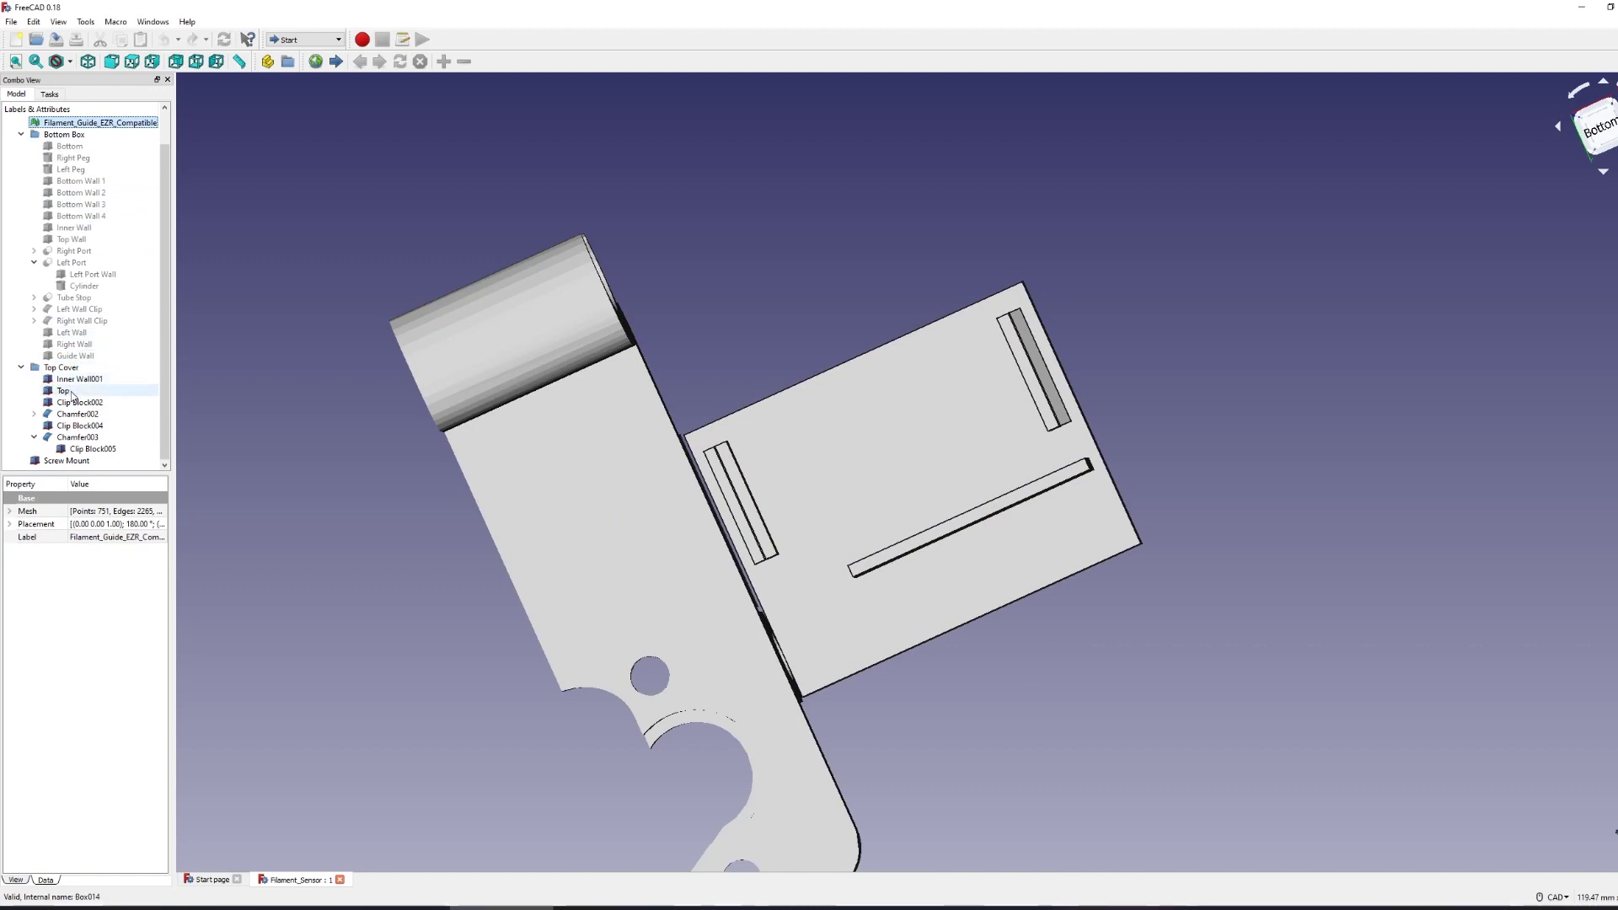
drag(64, 391, 71, 338)
scroll(71, 367, down, 1)
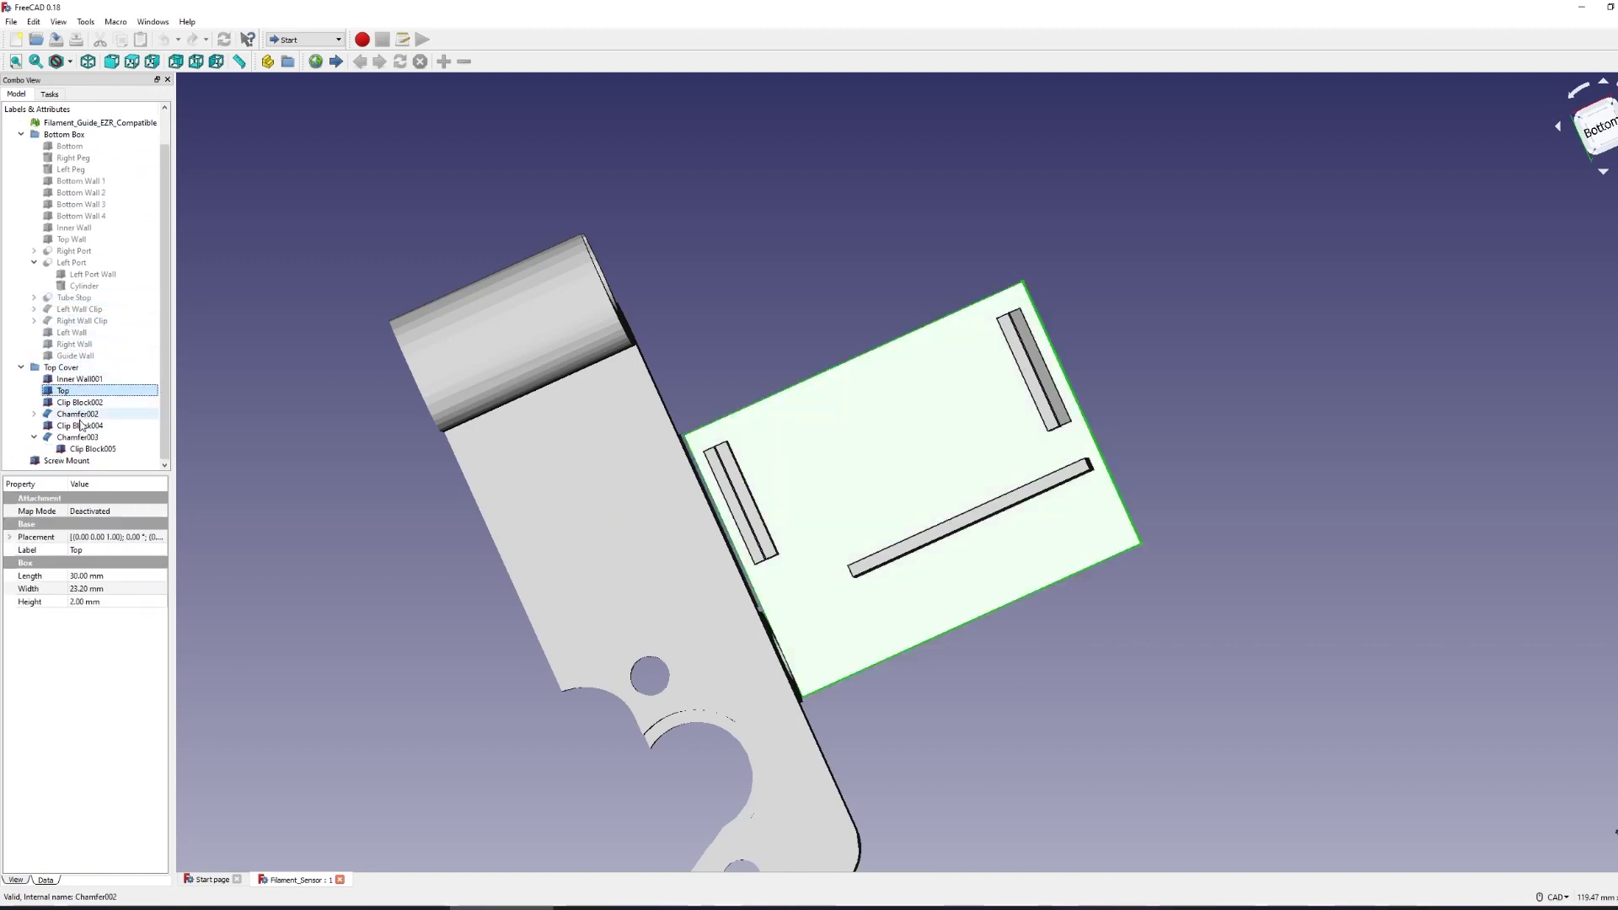
drag(88, 437, 85, 289)
click(82, 146)
key(space)
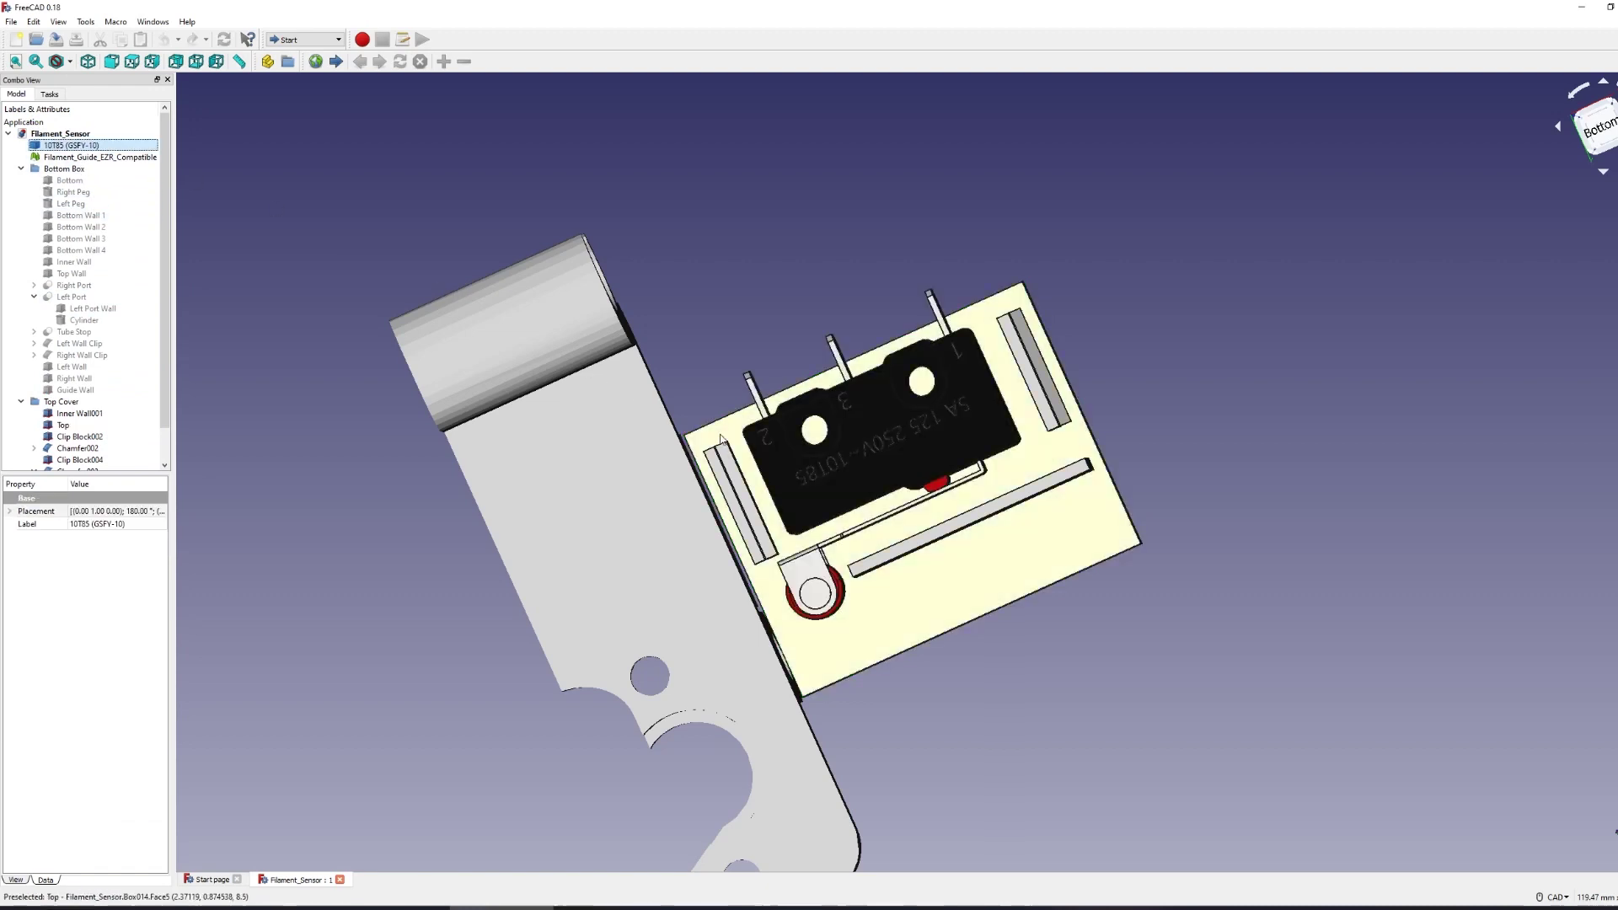
middle_drag(726, 436, 614, 472)
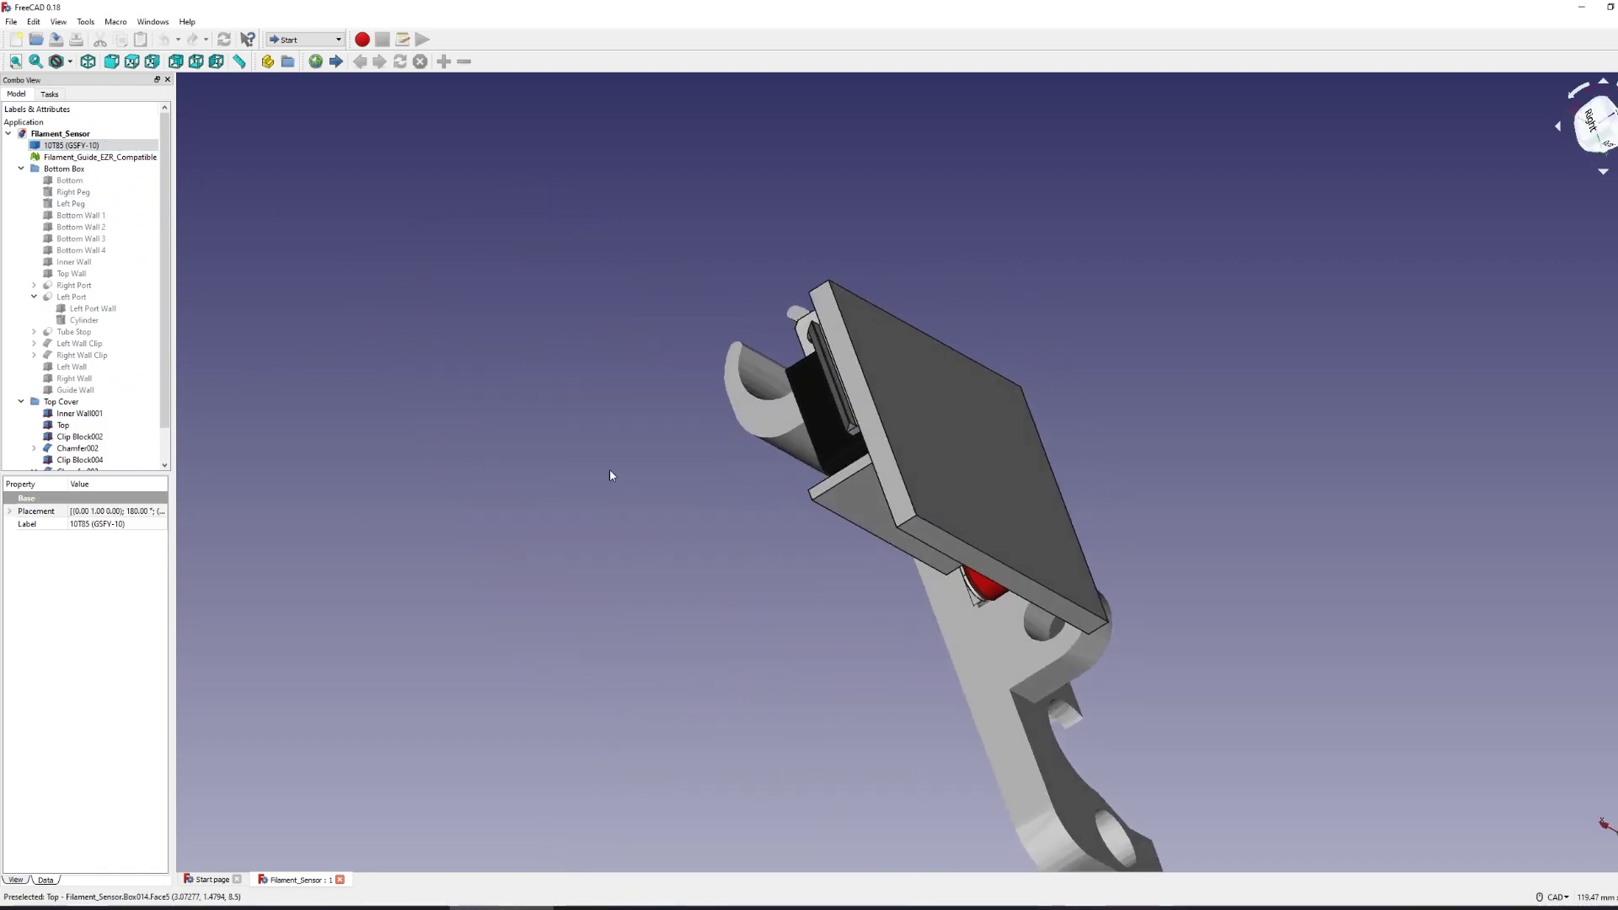
middle_drag(882, 348, 285, 503)
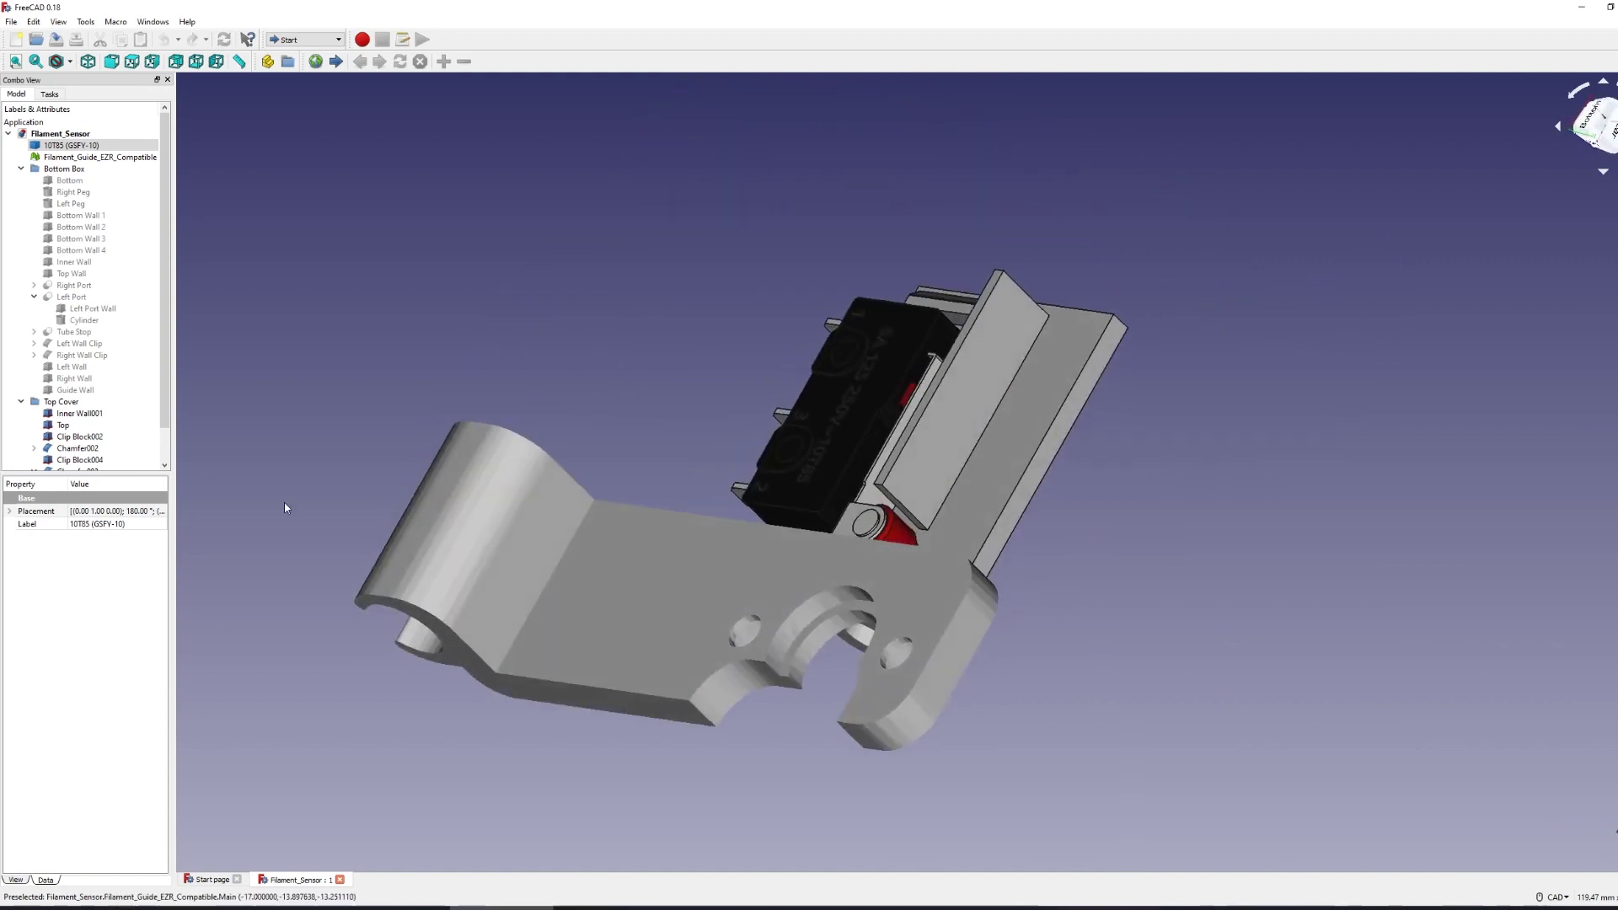
Hide the filament guide mesh and delete the Screw Mount block beside the top cover.
click(90, 157)
key(space)
middle_drag(539, 472, 727, 542)
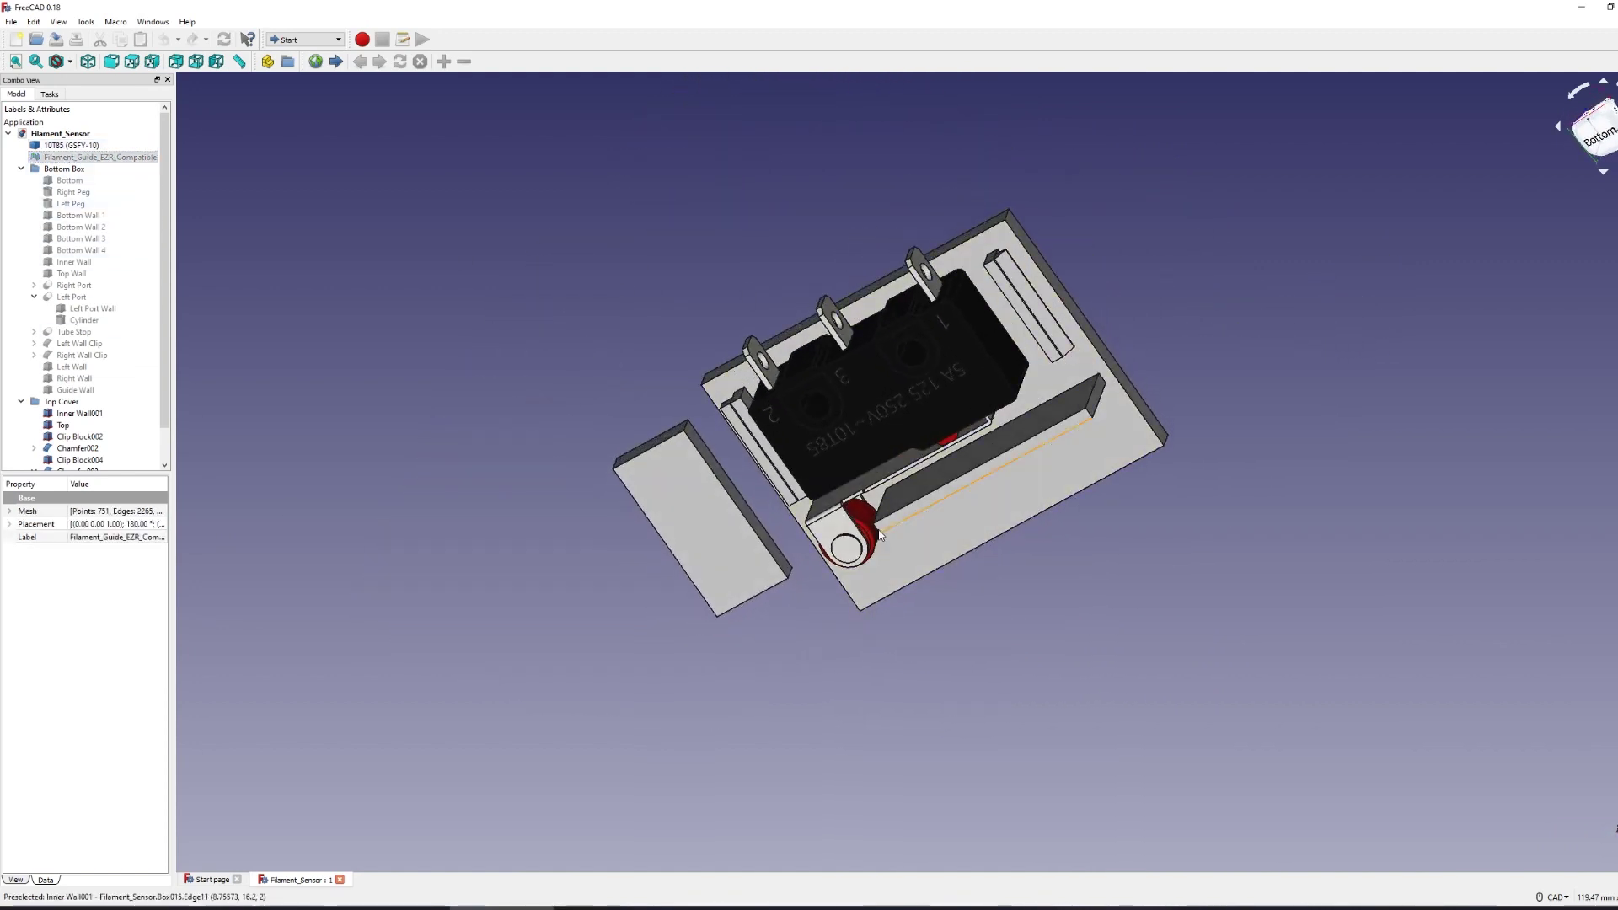
click(727, 542)
key(Delete)
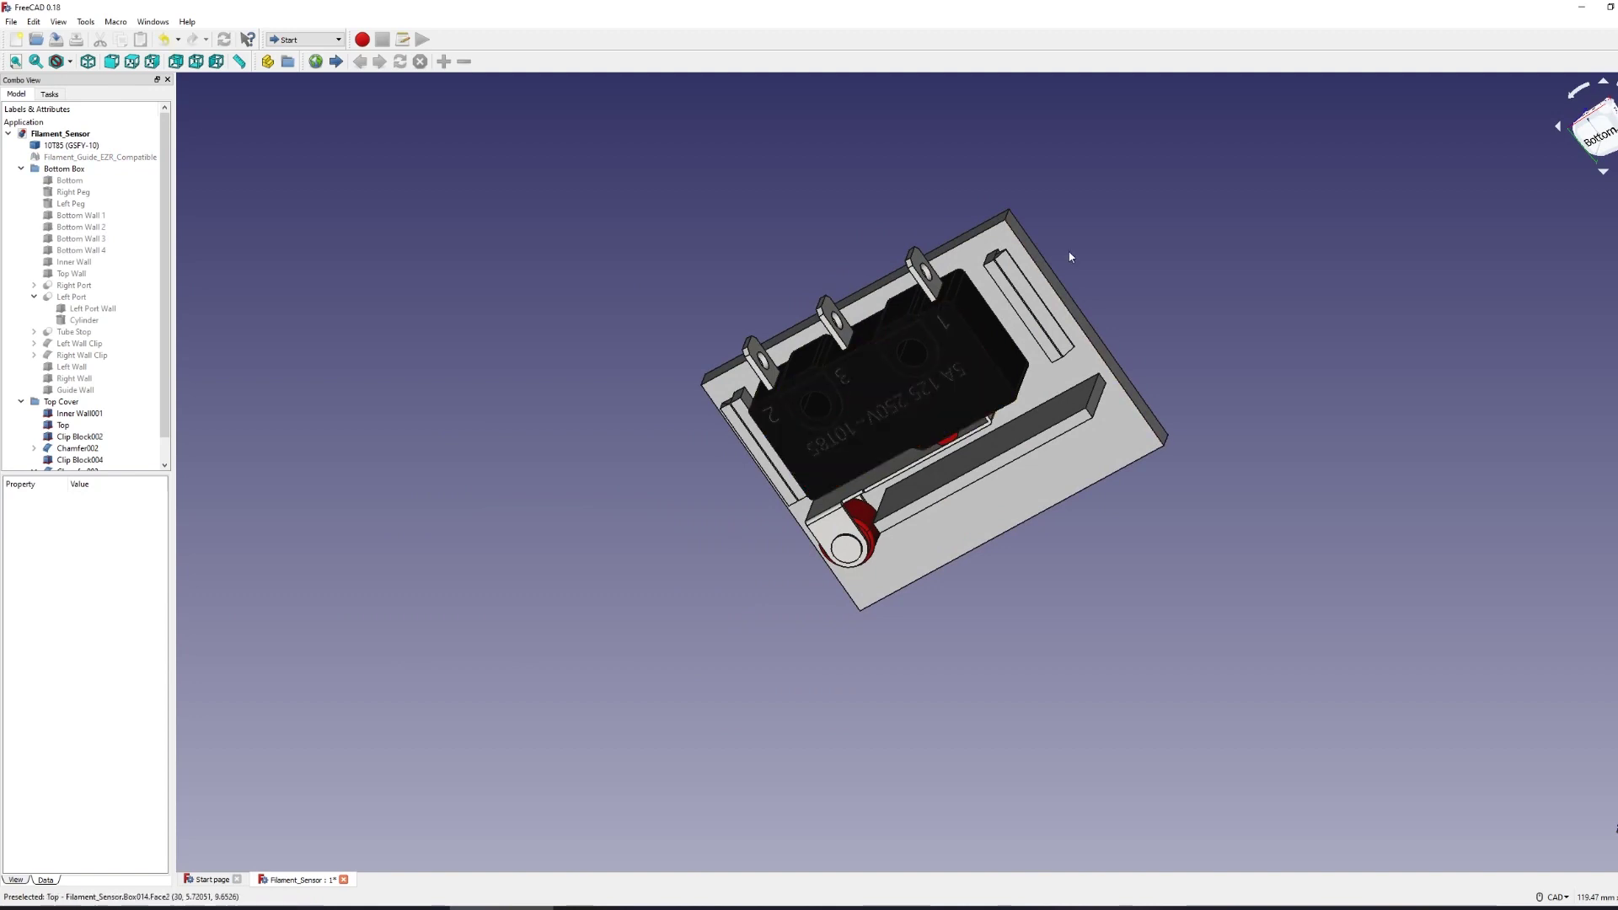
middle_drag(1069, 256, 1098, 221)
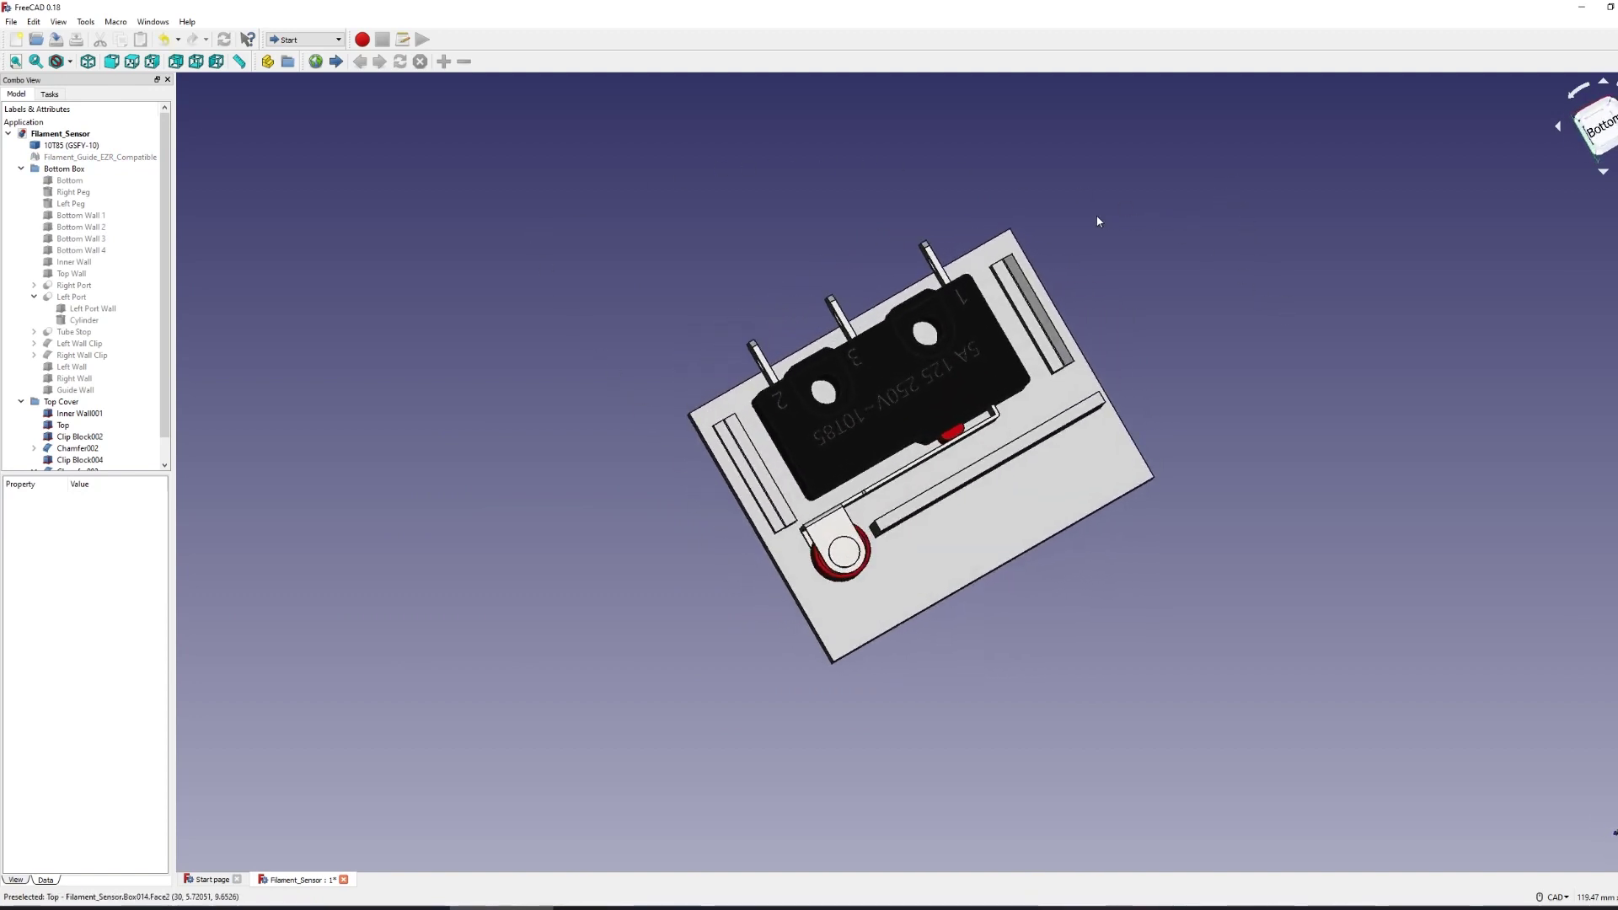
Hide all parts of the Top Cover group, from Inner Wall001 through Clip Block005.
scroll(80, 379, down, 1)
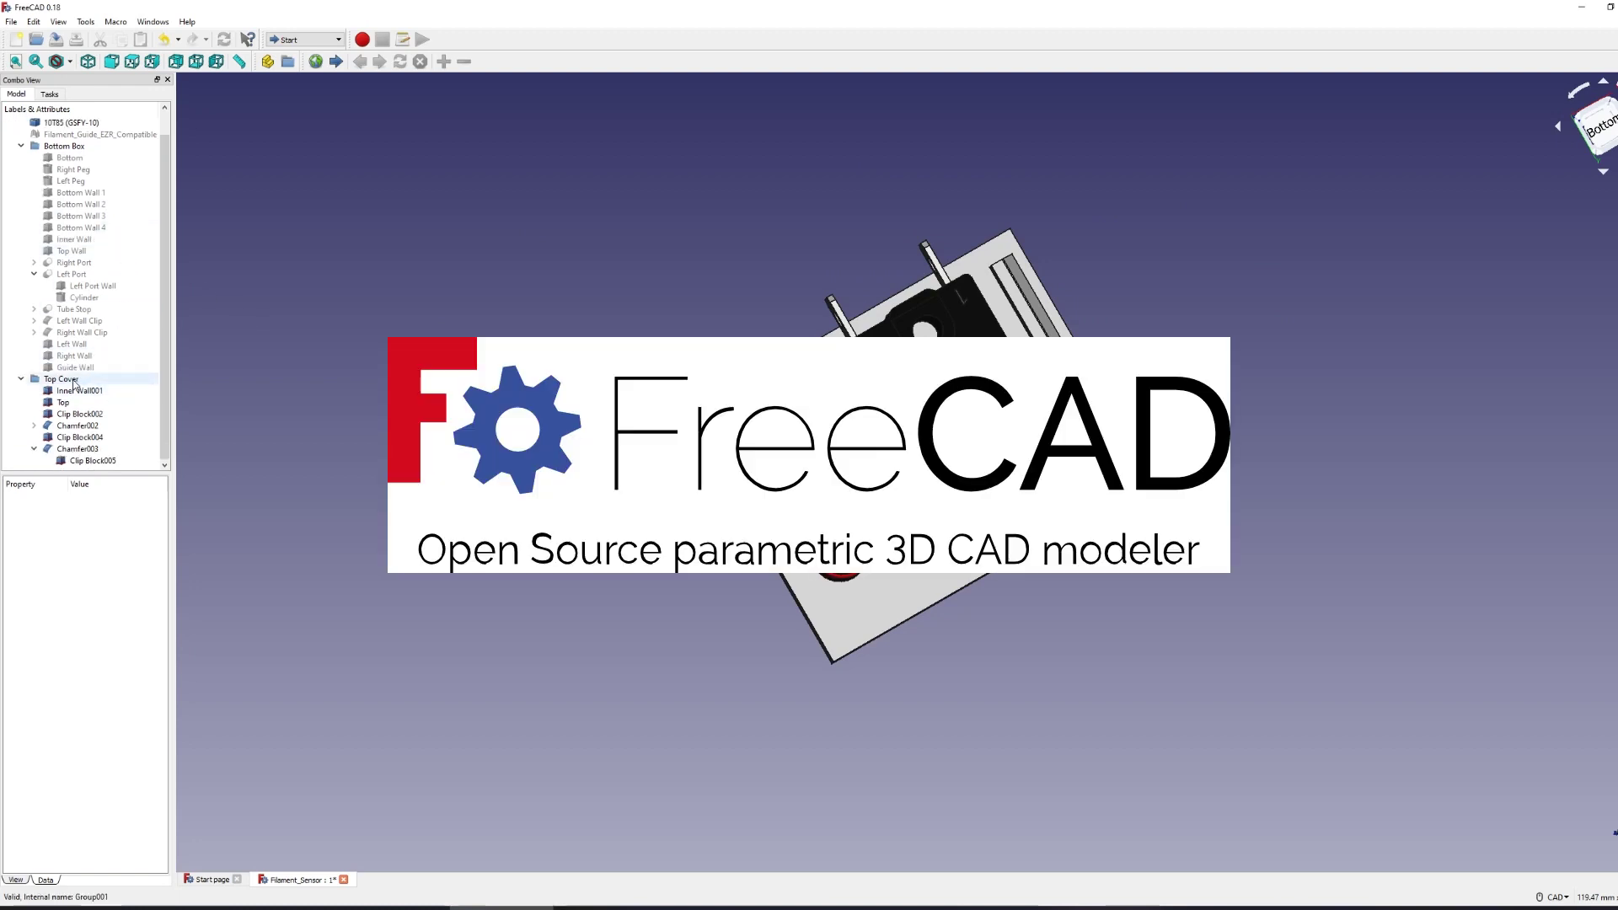
click(74, 390)
shift+click(97, 462)
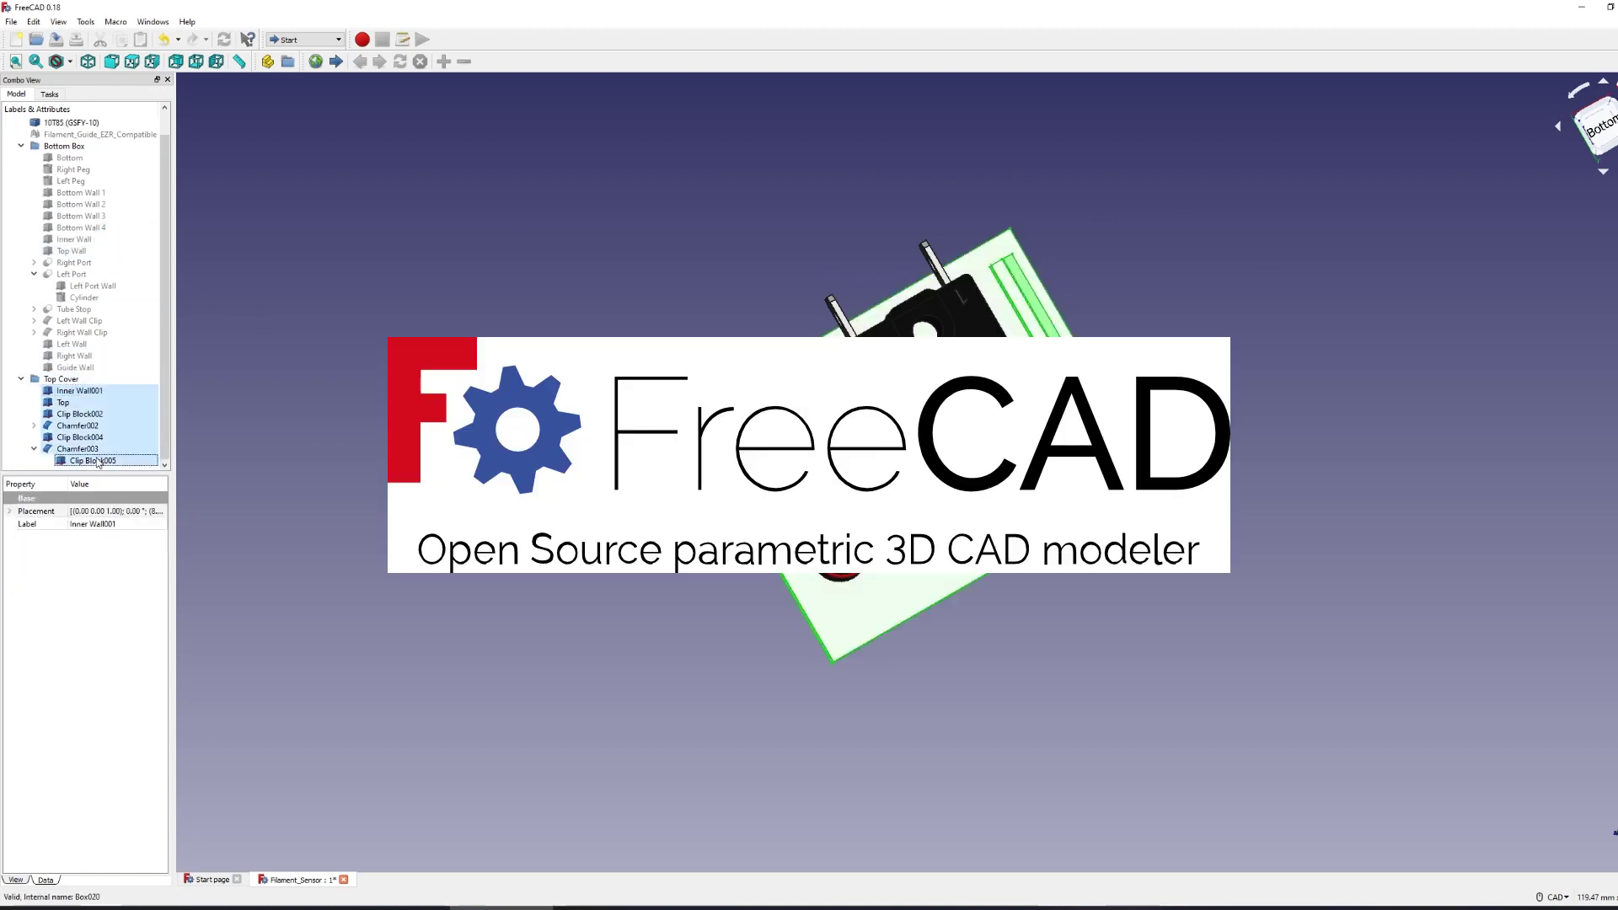
key(space)
Show the Bottom Box parts from Bottom through Guide Wall and view the switch inside the open box.
click(70, 158)
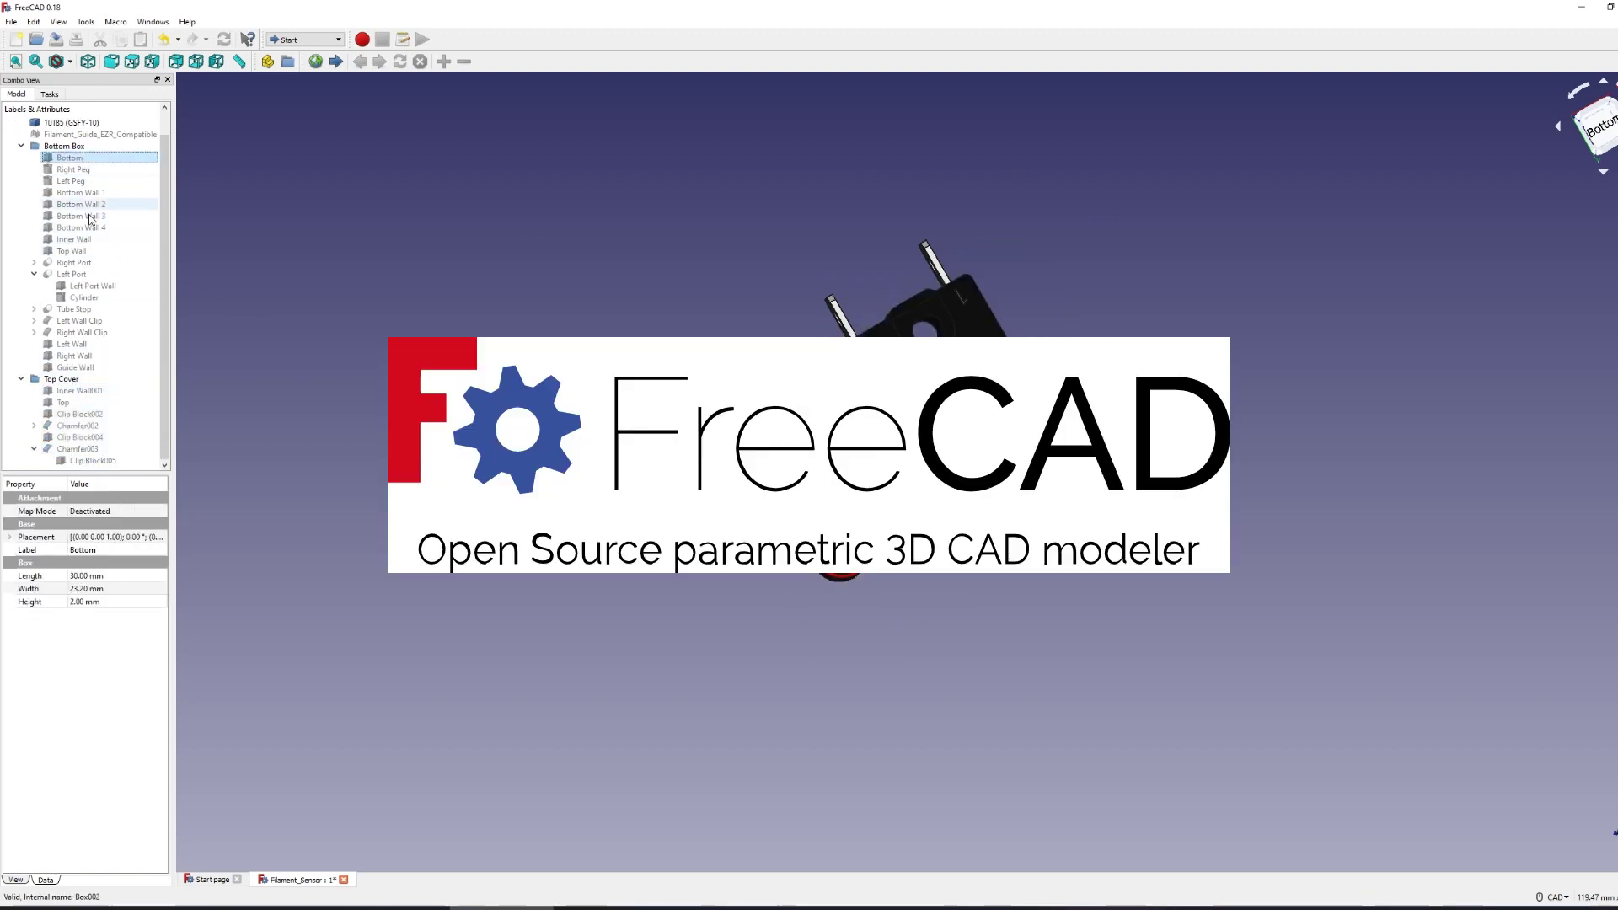
shift+click(75, 367)
middle_drag(962, 321, 840, 465)
click(839, 466)
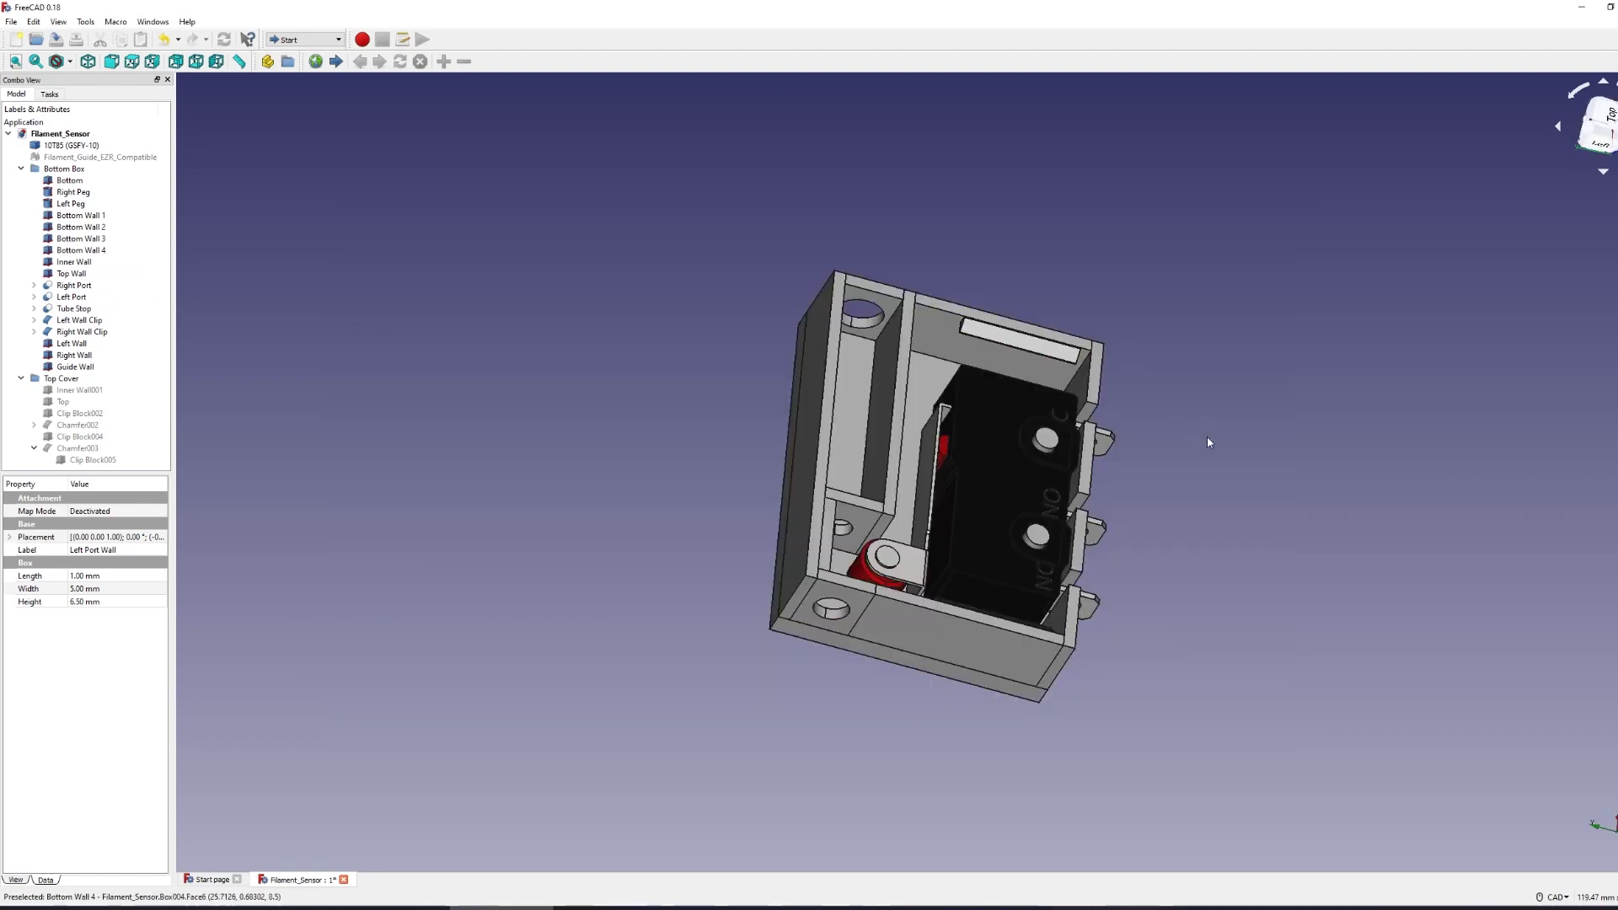
middle_drag(1094, 402, 1059, 512)
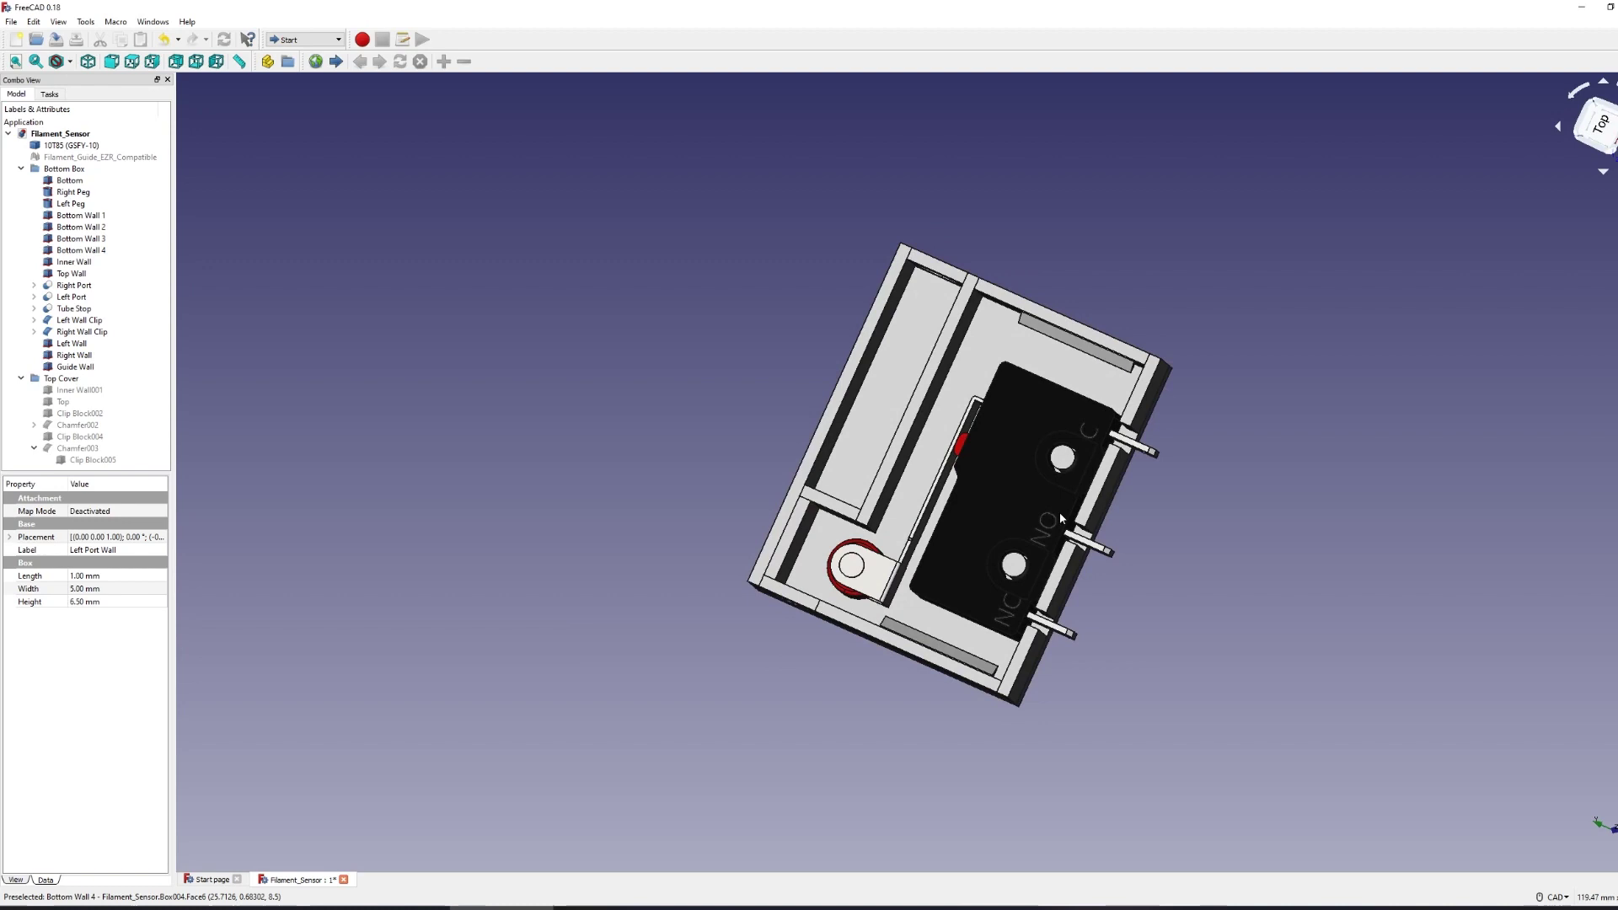
Select the Bottom plate of the box and examine its length, width and height.
click(882, 427)
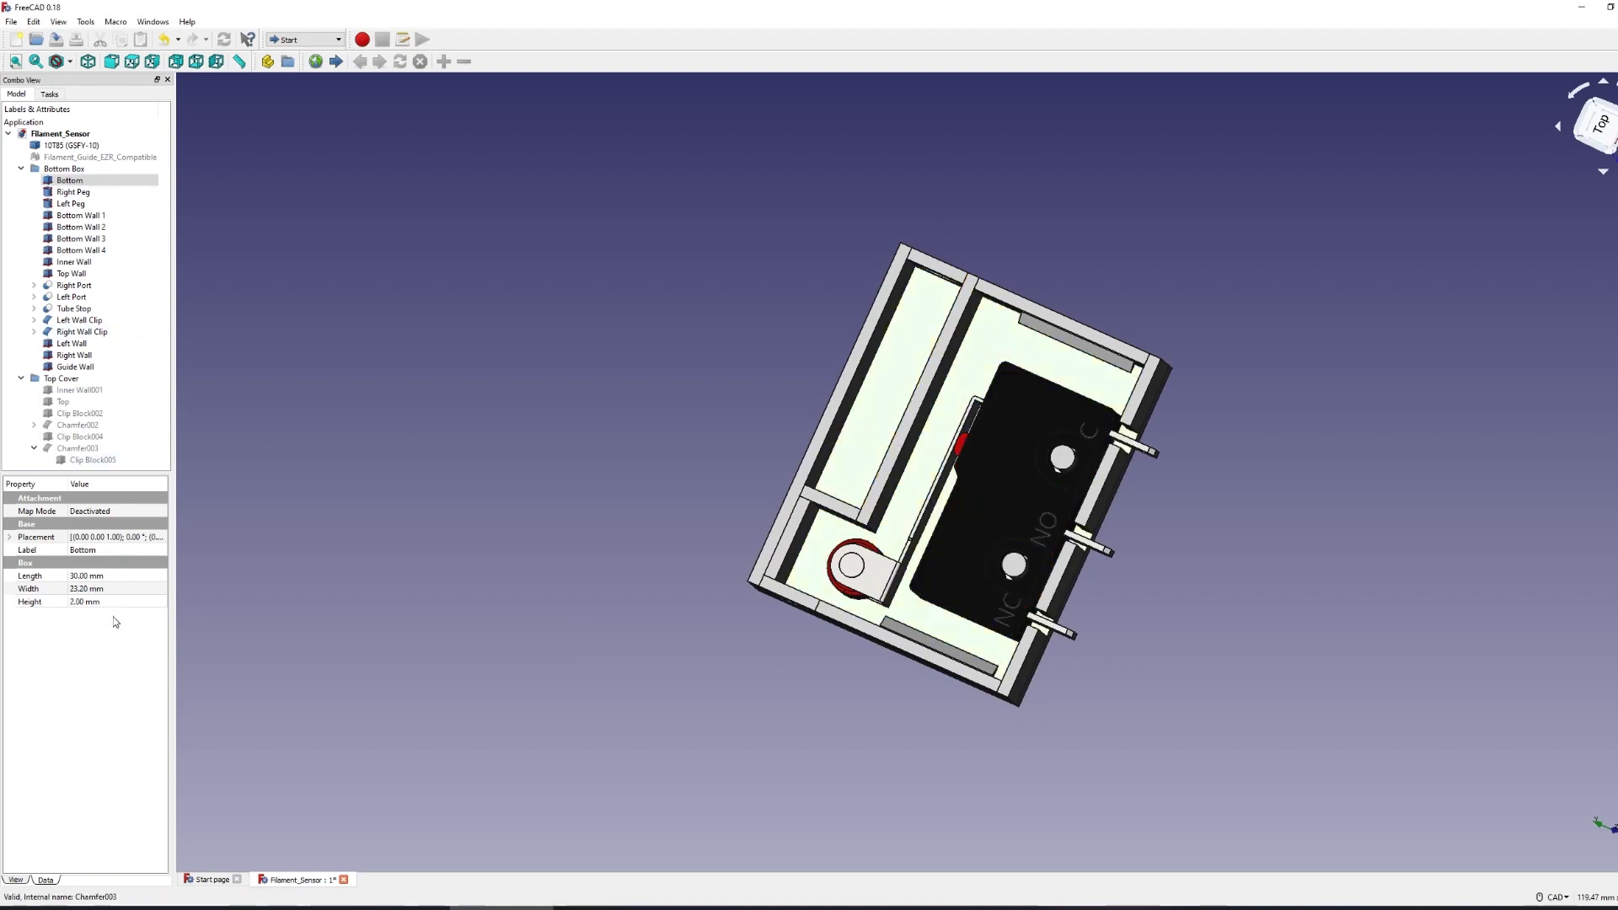
click(123, 582)
click(162, 586)
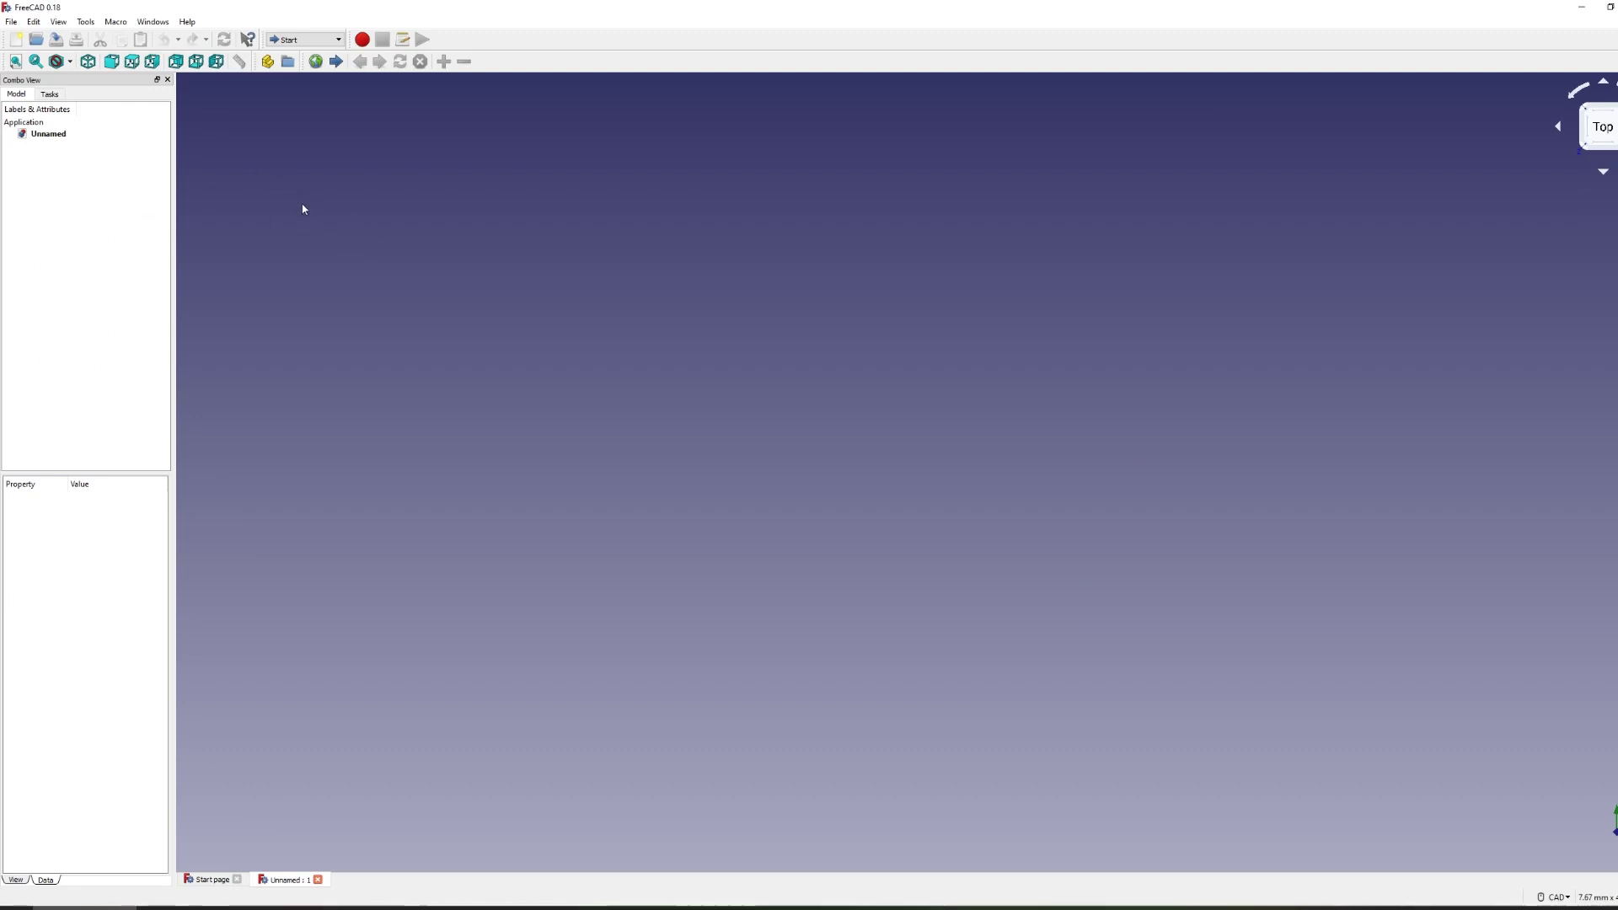
Switch the new document to the Part workbench and add a cube.
click(303, 40)
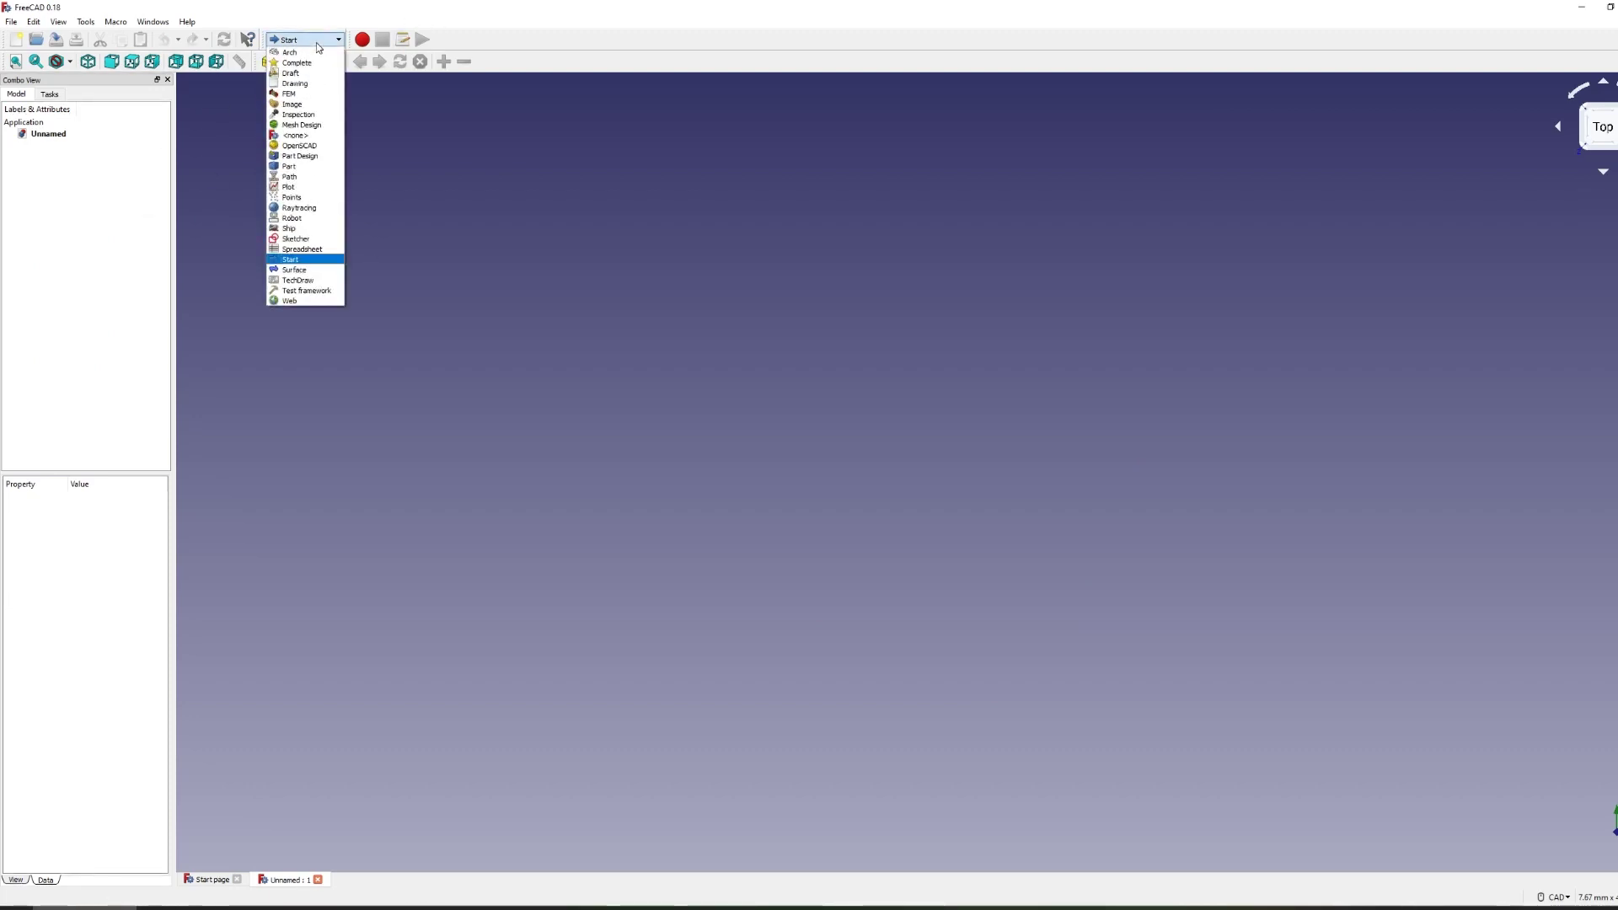
click(306, 167)
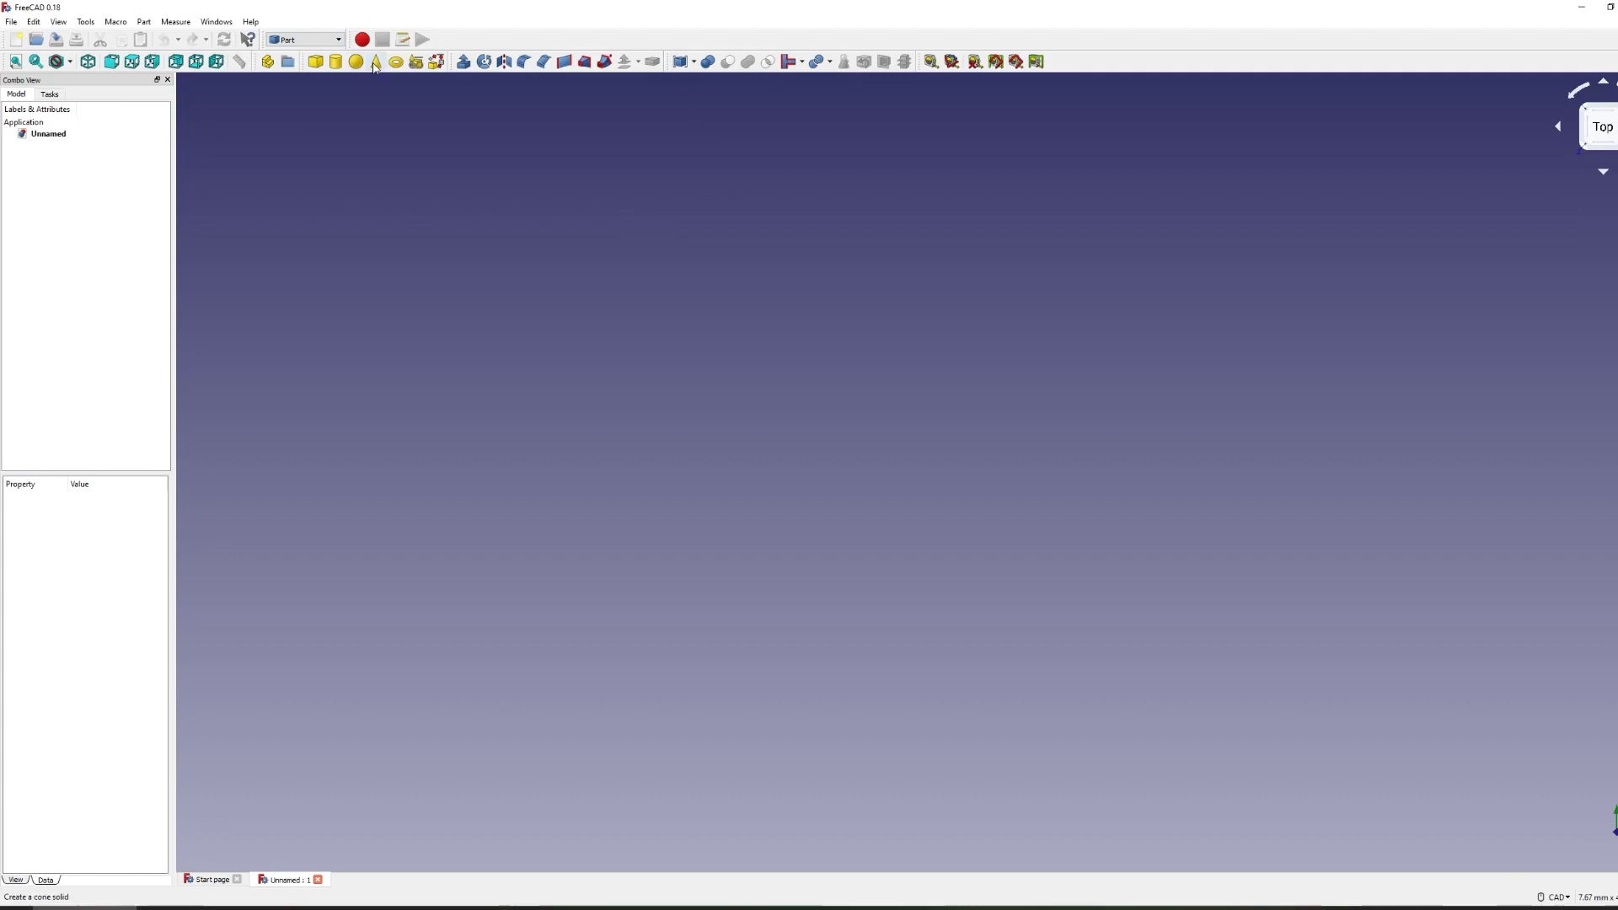
click(315, 61)
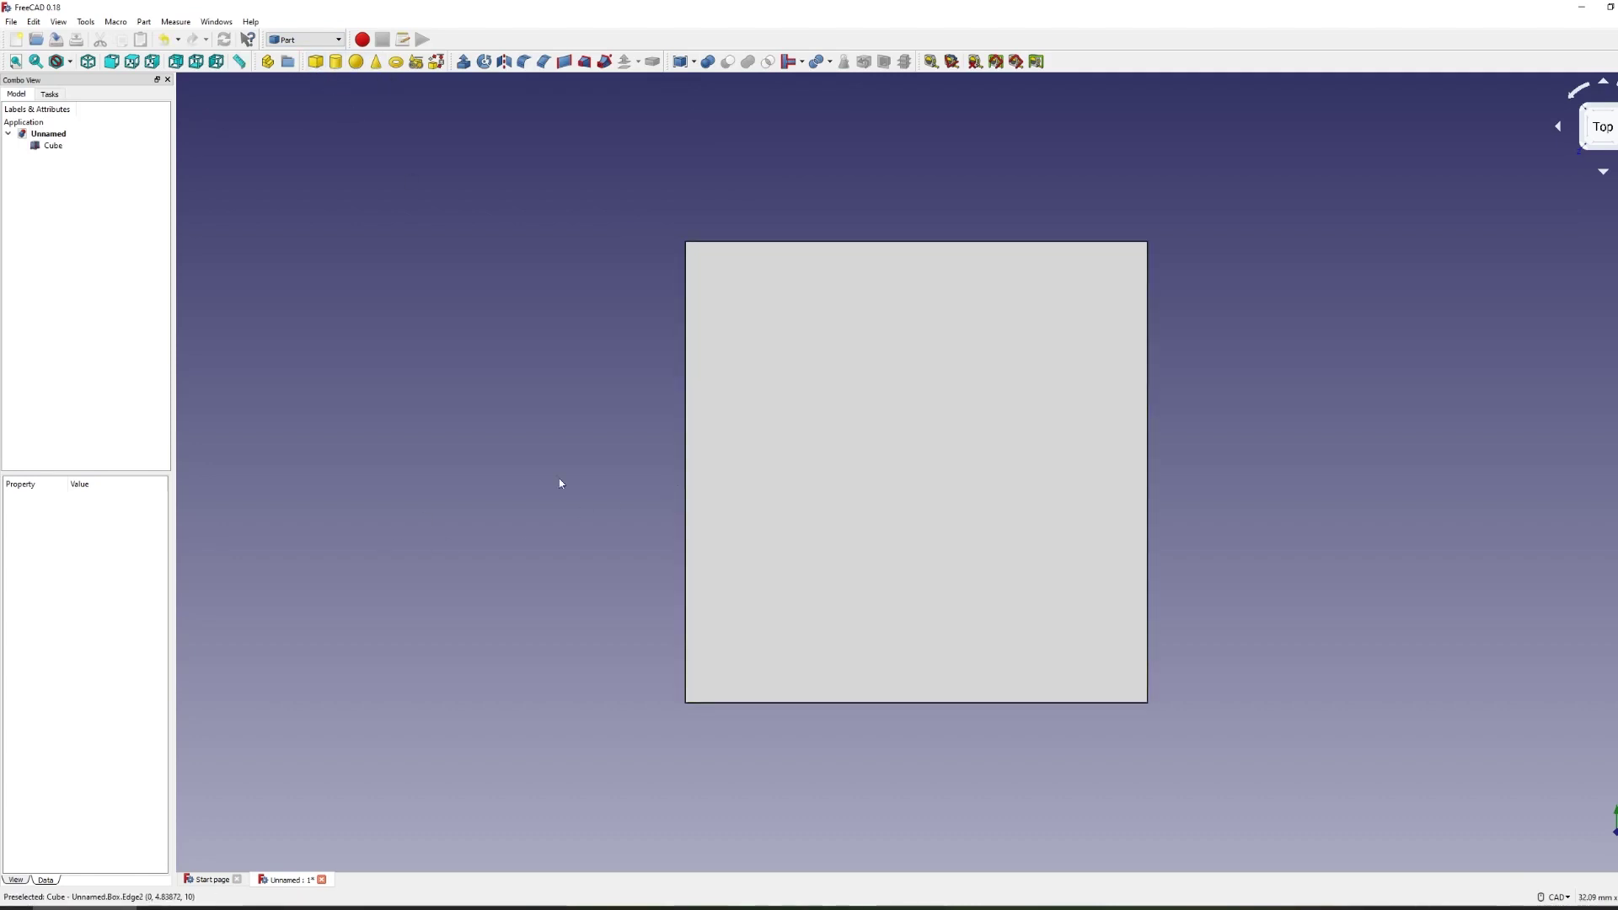
Inspect the cube from the front and at an angle, return to the top view and select it.
click(1016, 390)
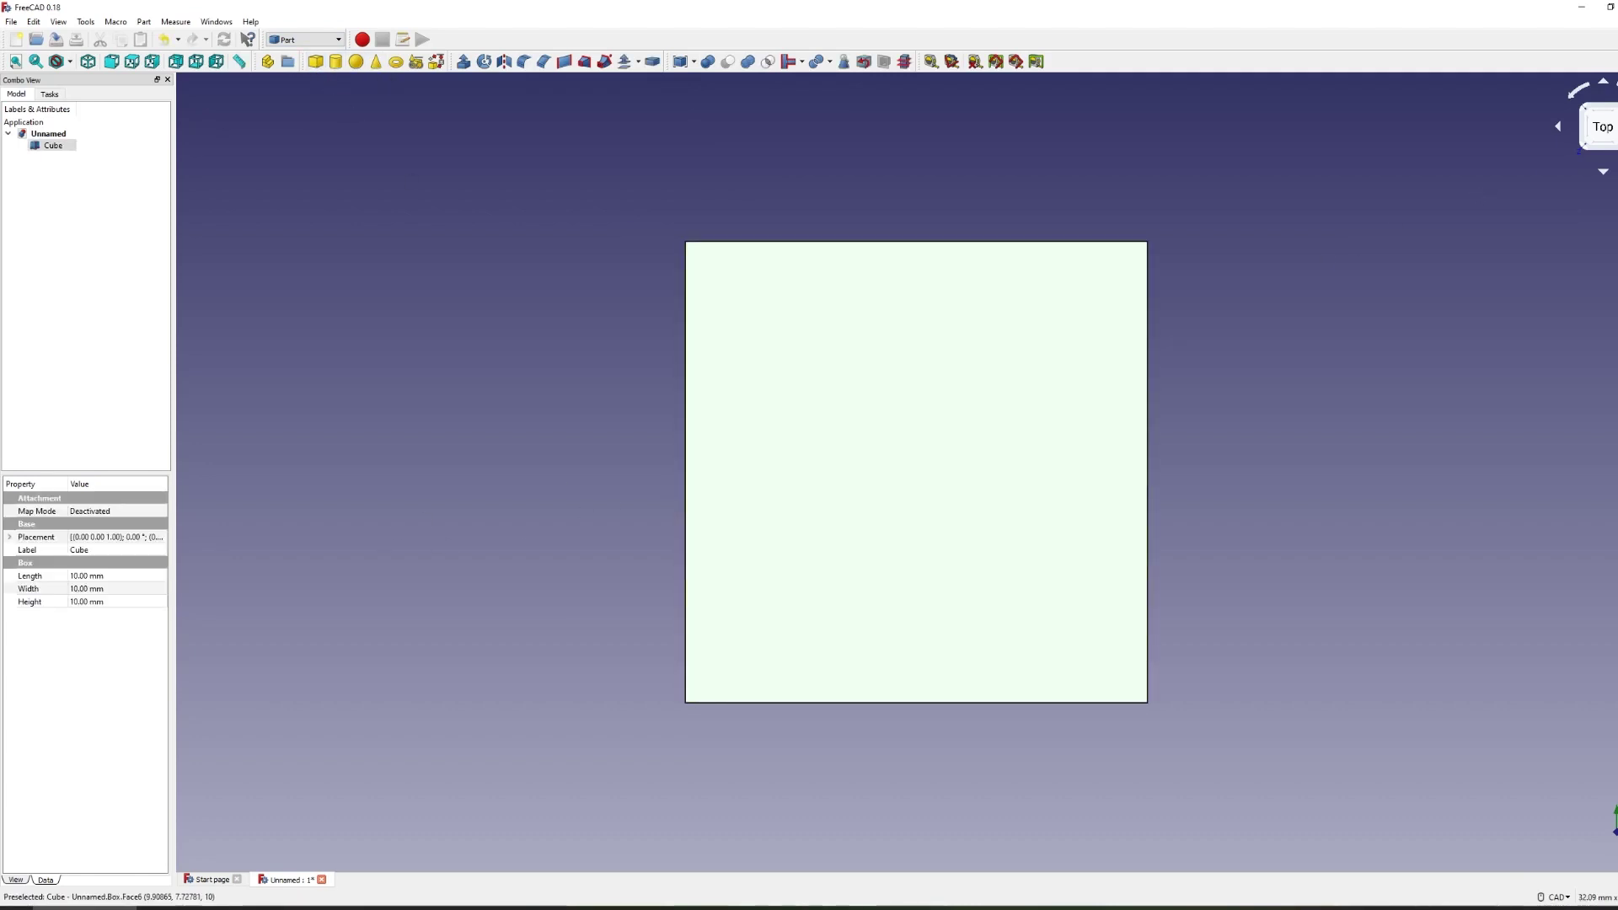
click(1607, 112)
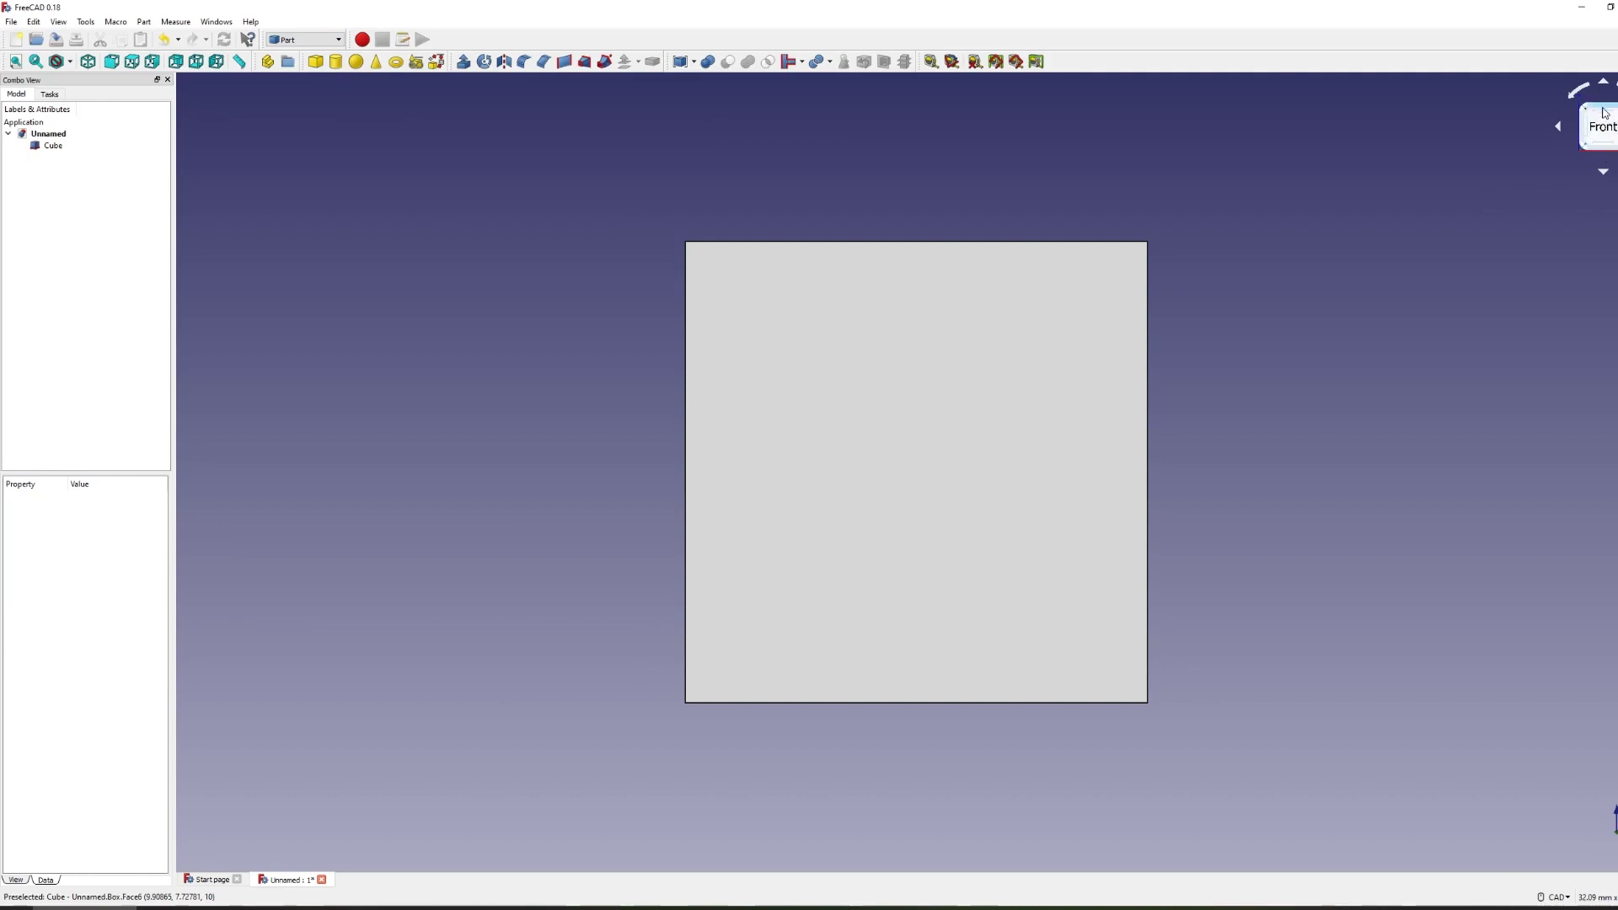
middle_drag(1303, 393, 1526, 367)
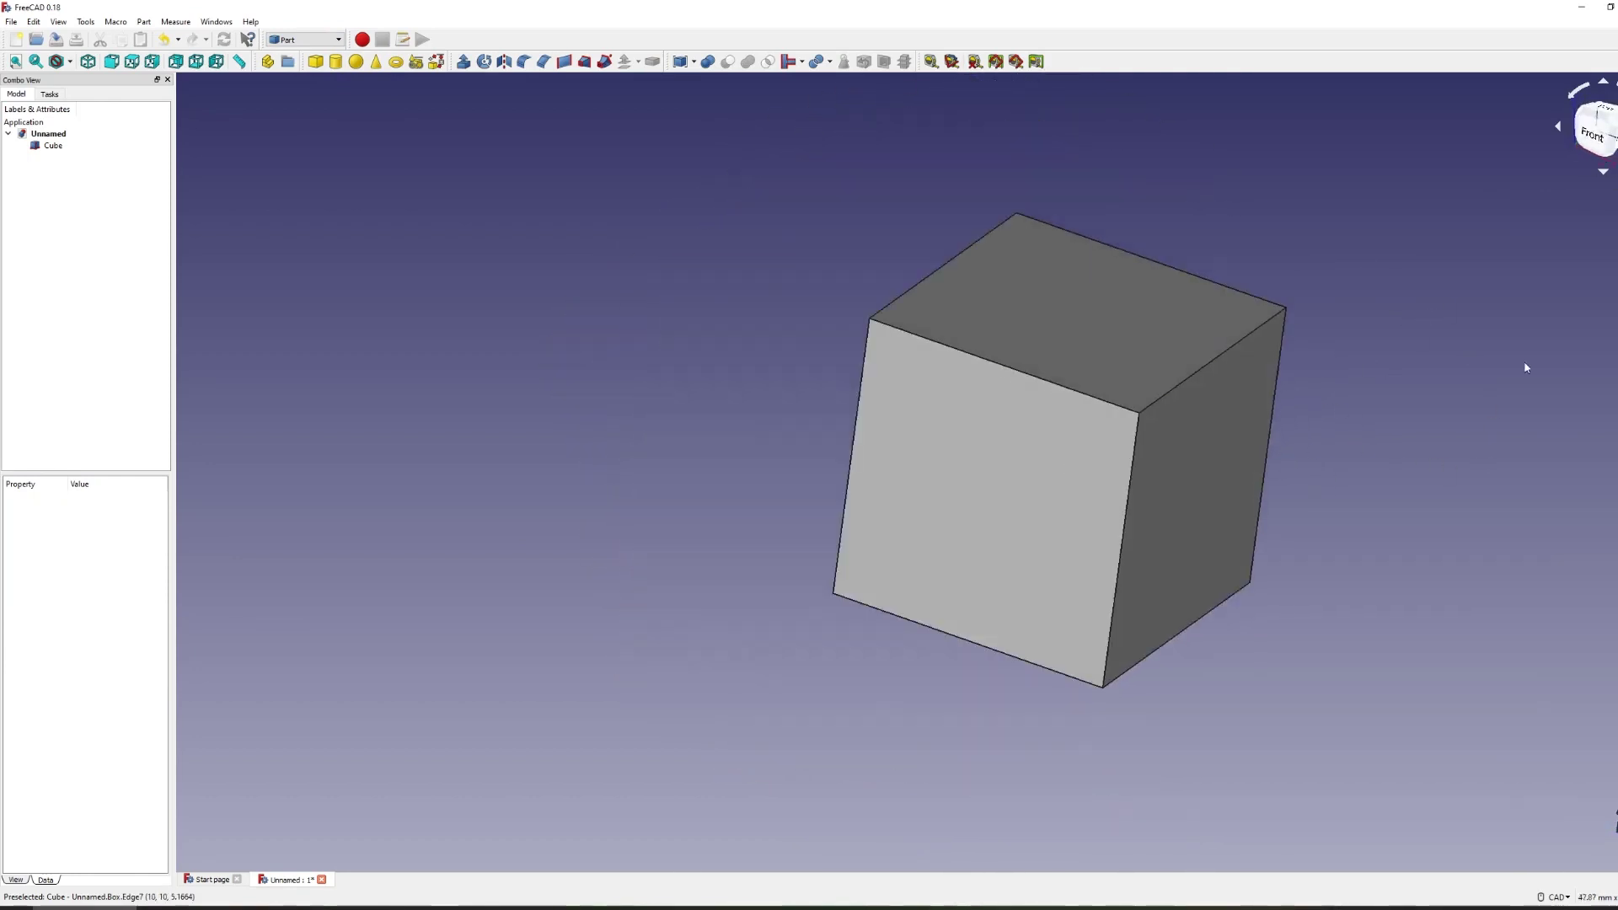
click(1604, 109)
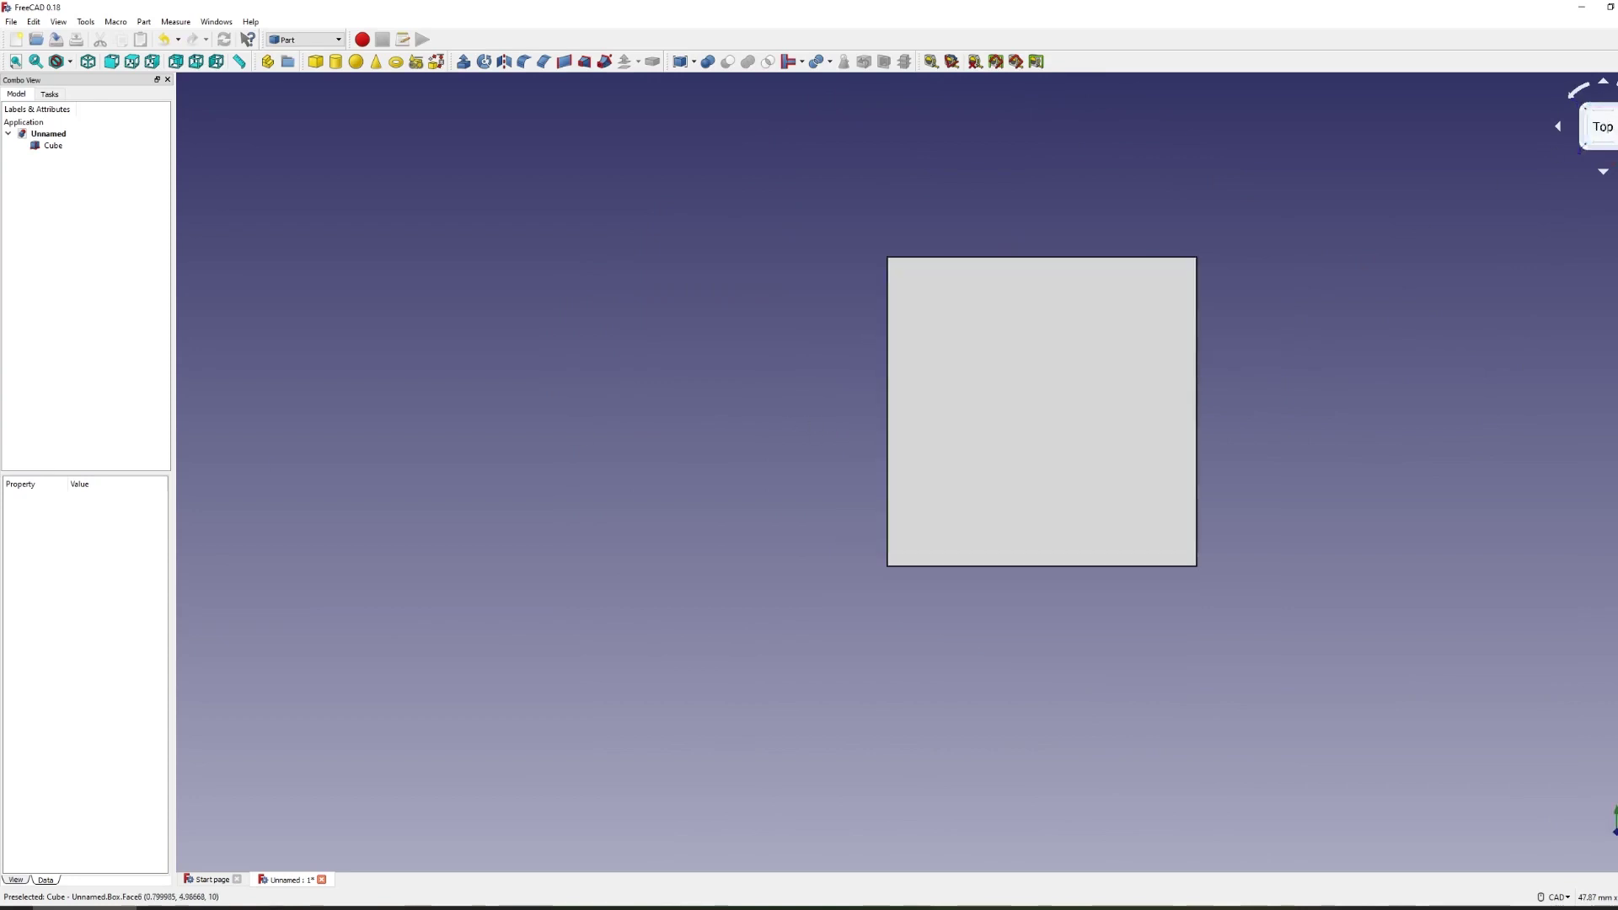
click(913, 447)
middle_drag(802, 419, 549, 458)
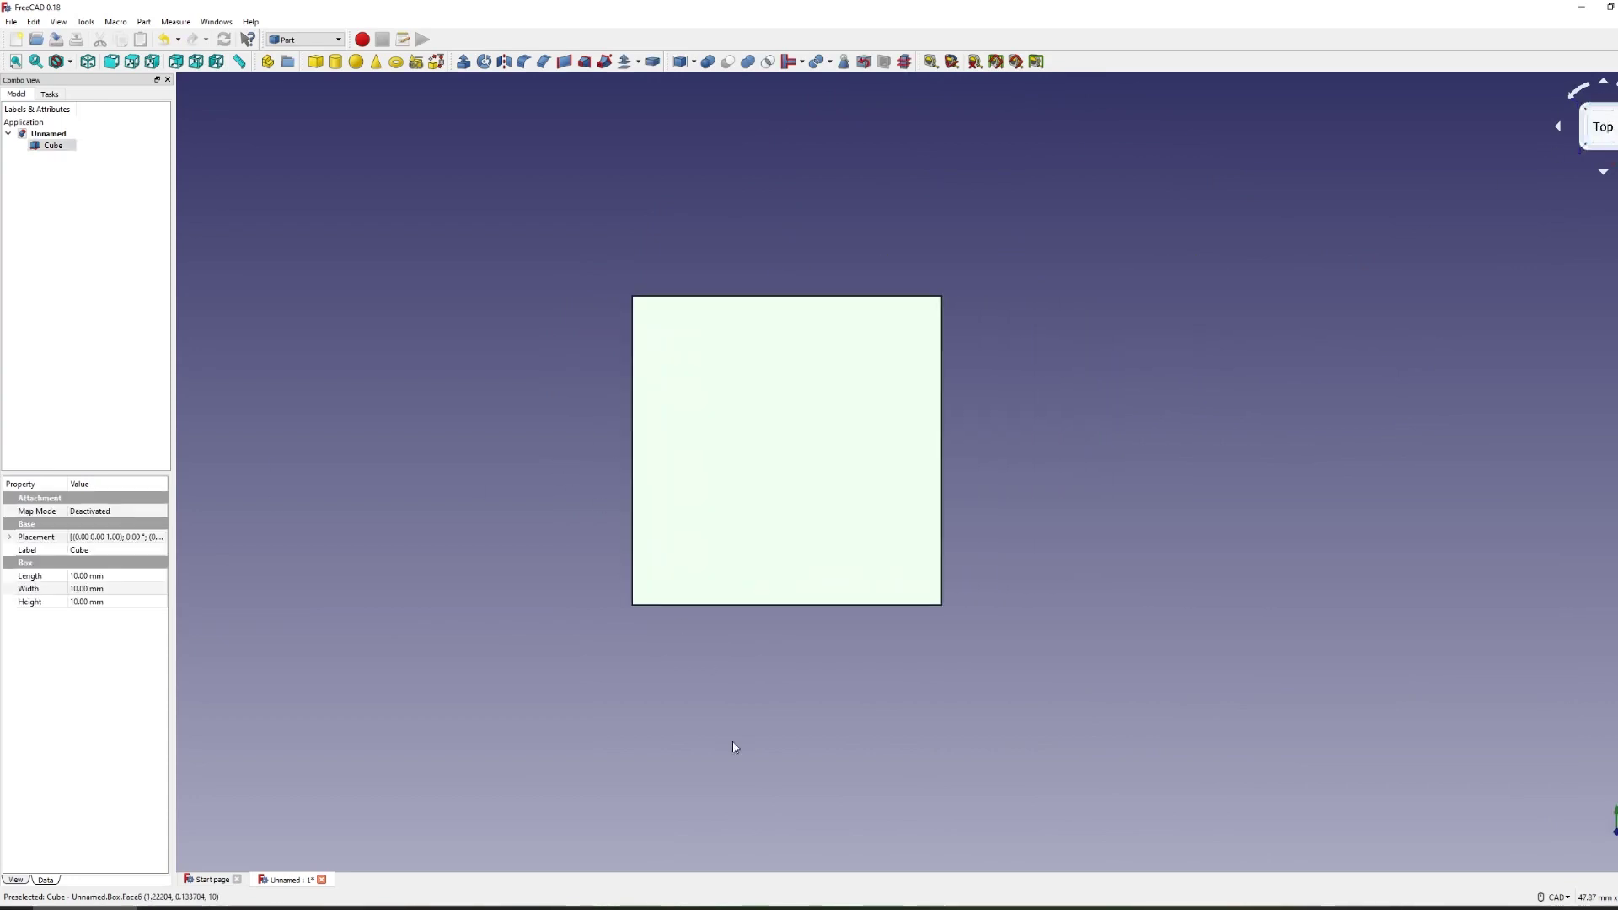
Switch to the Photos window showing the micro switch's dimension drawing.
click(187, 909)
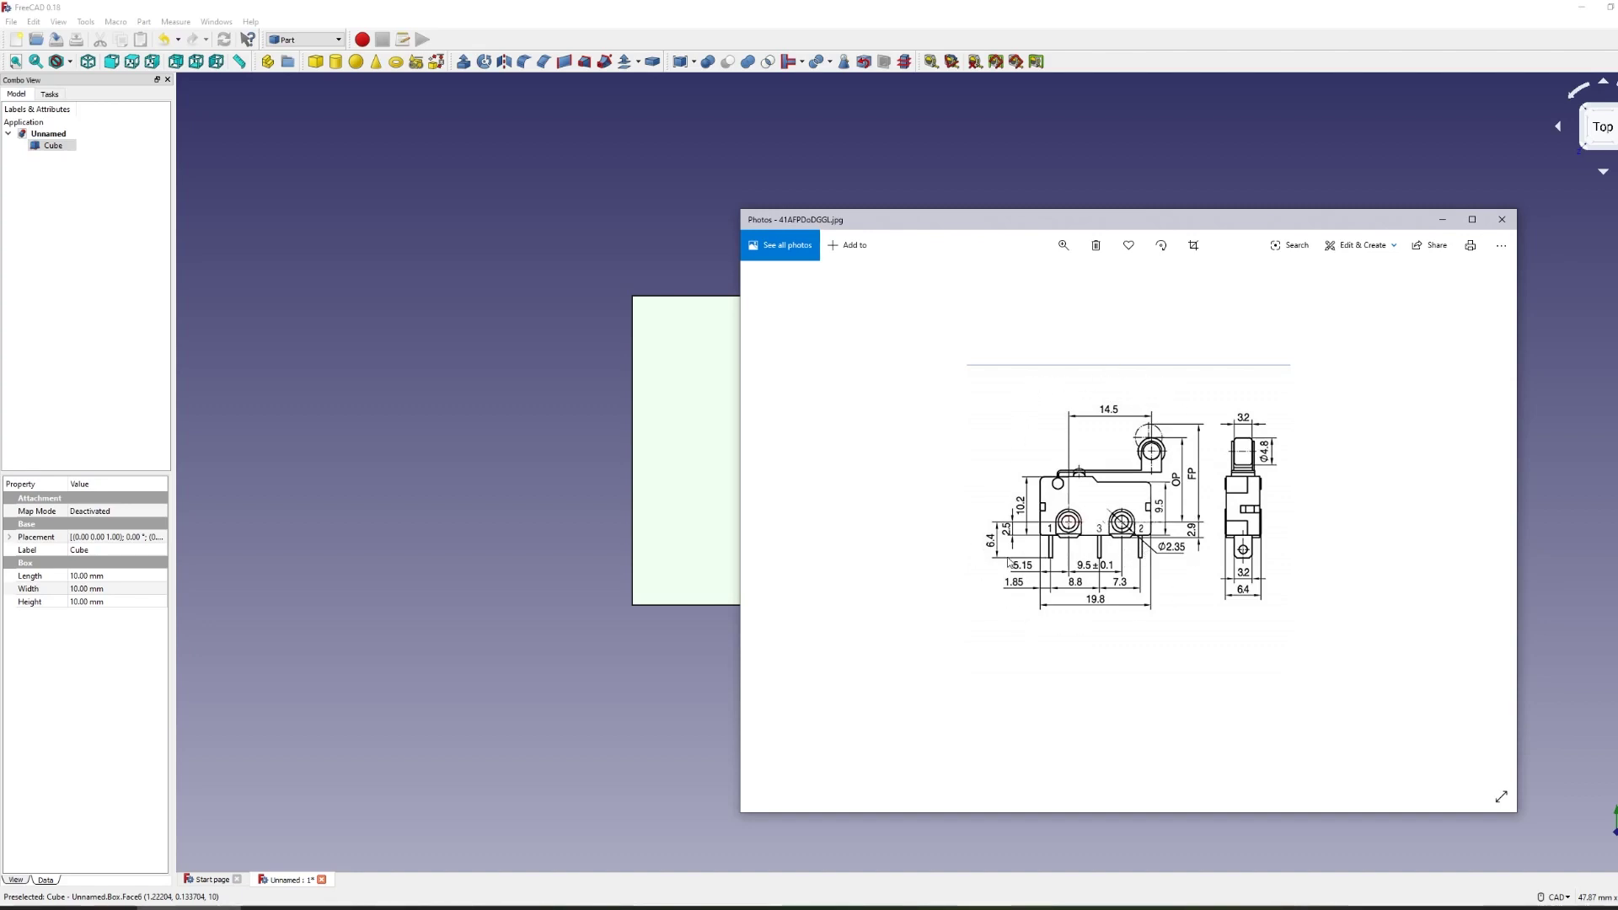
click(84, 593)
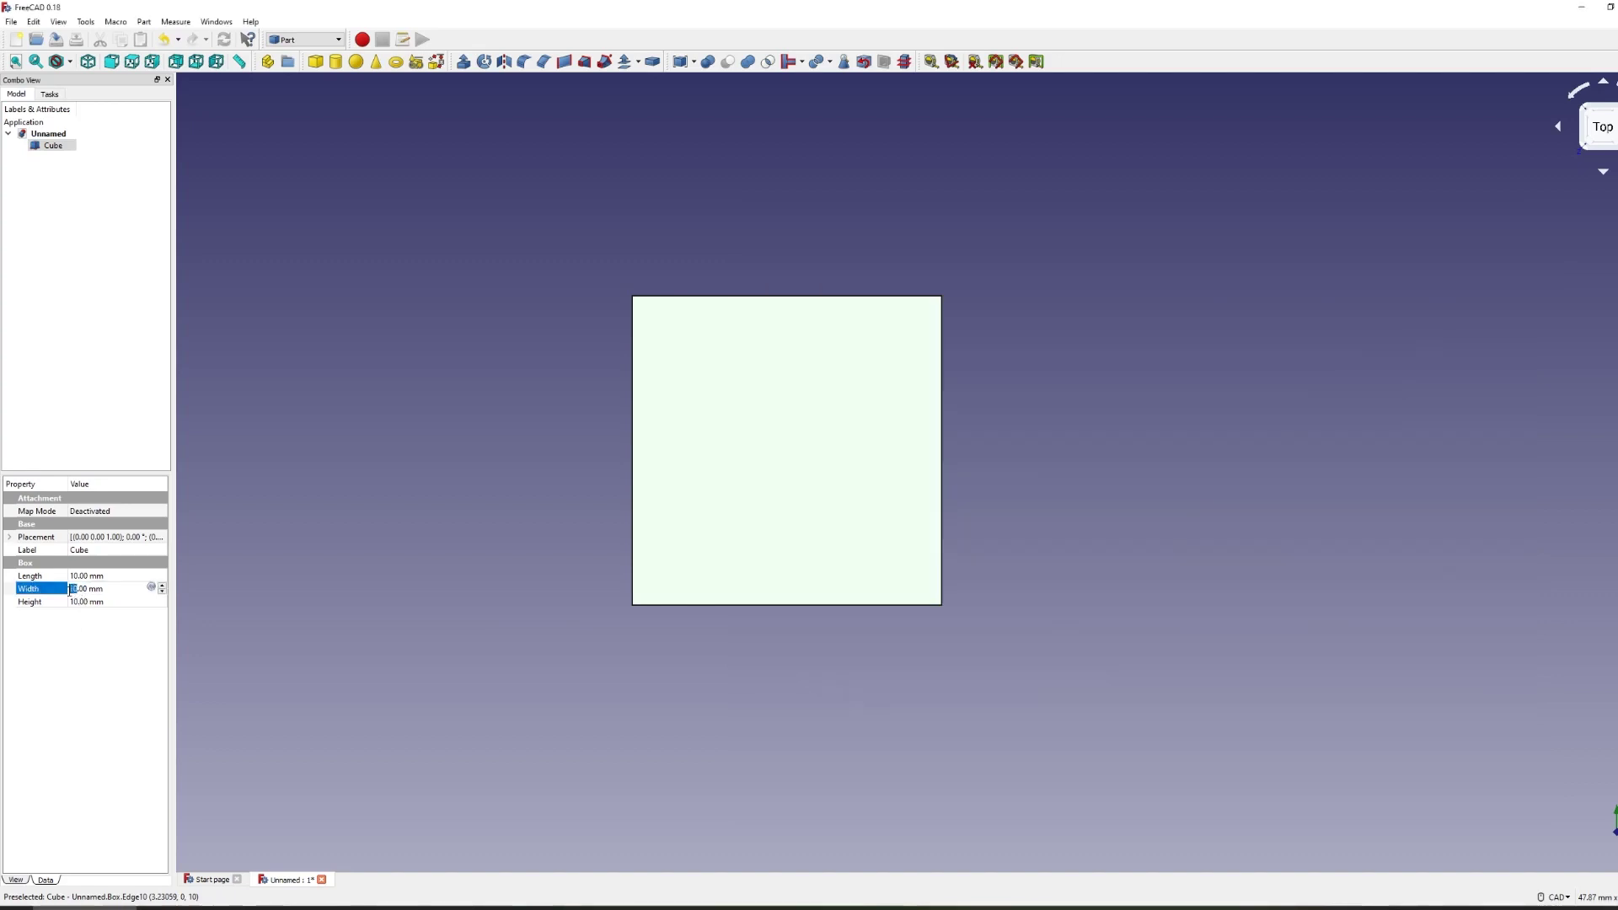
text(40)
key(BackSpace)
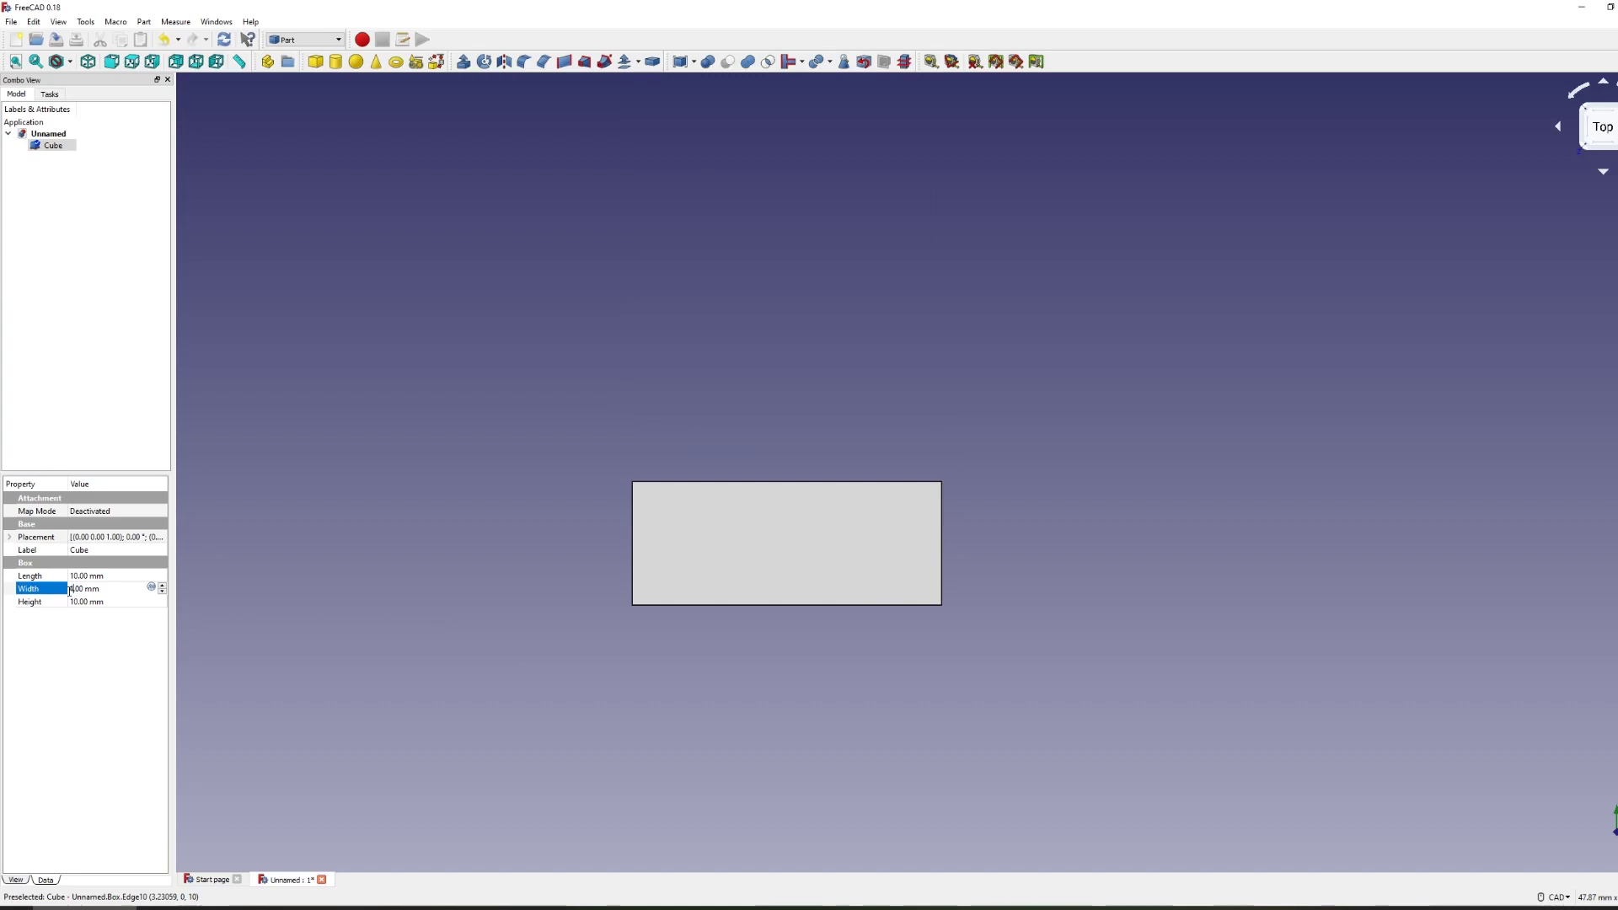
text(10)
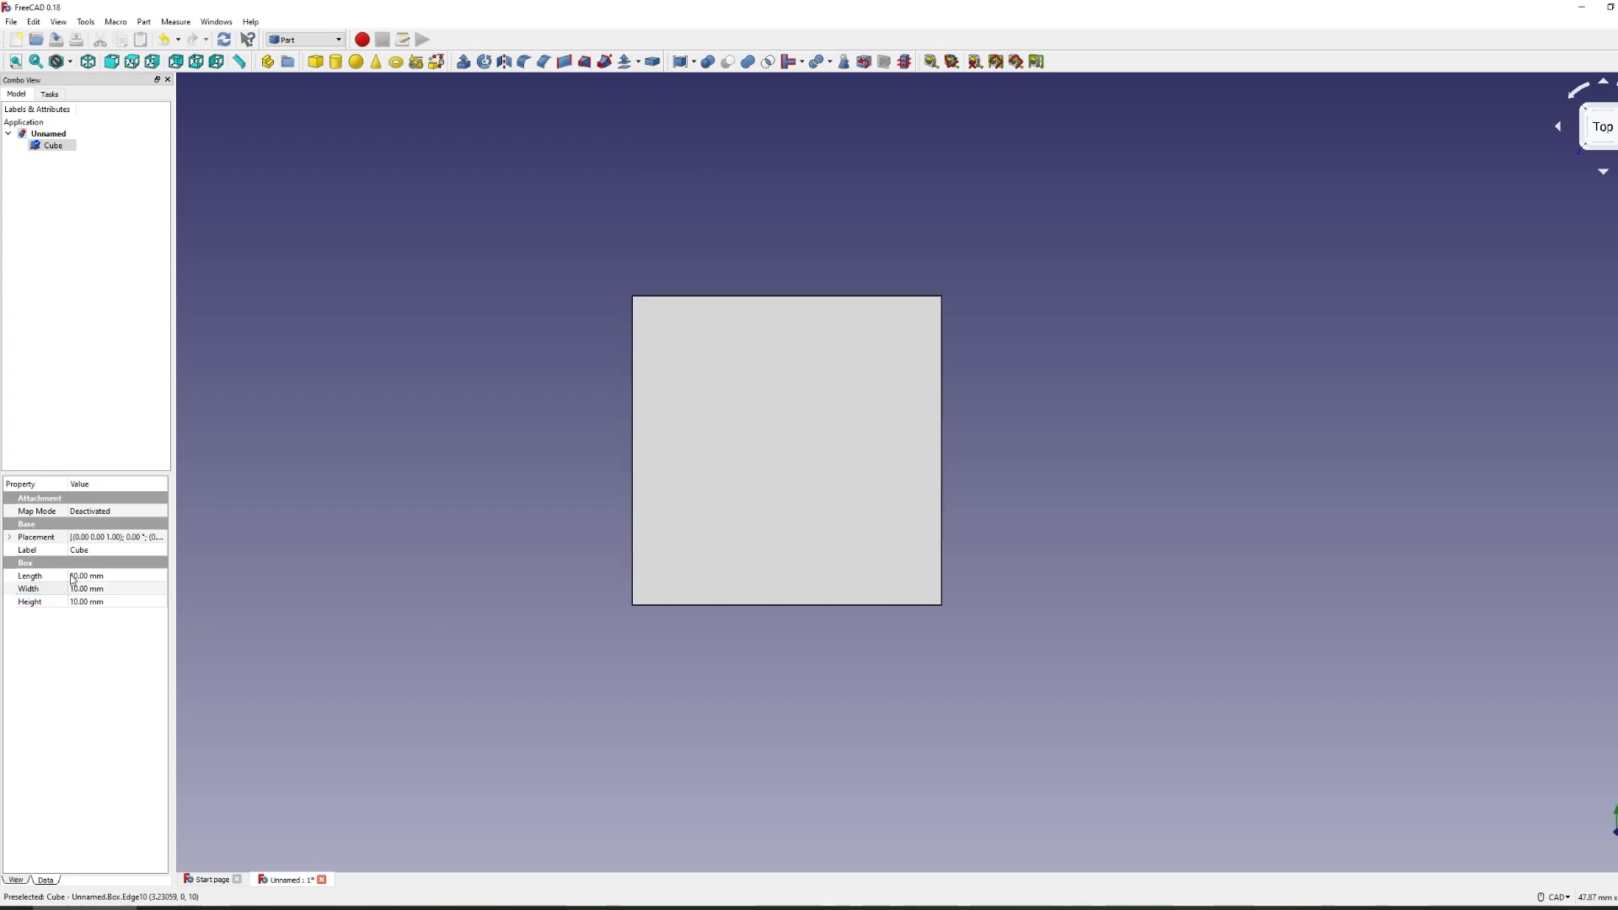
Set the cube's length to 40 mm and fit the whole cube in view.
click(80, 576)
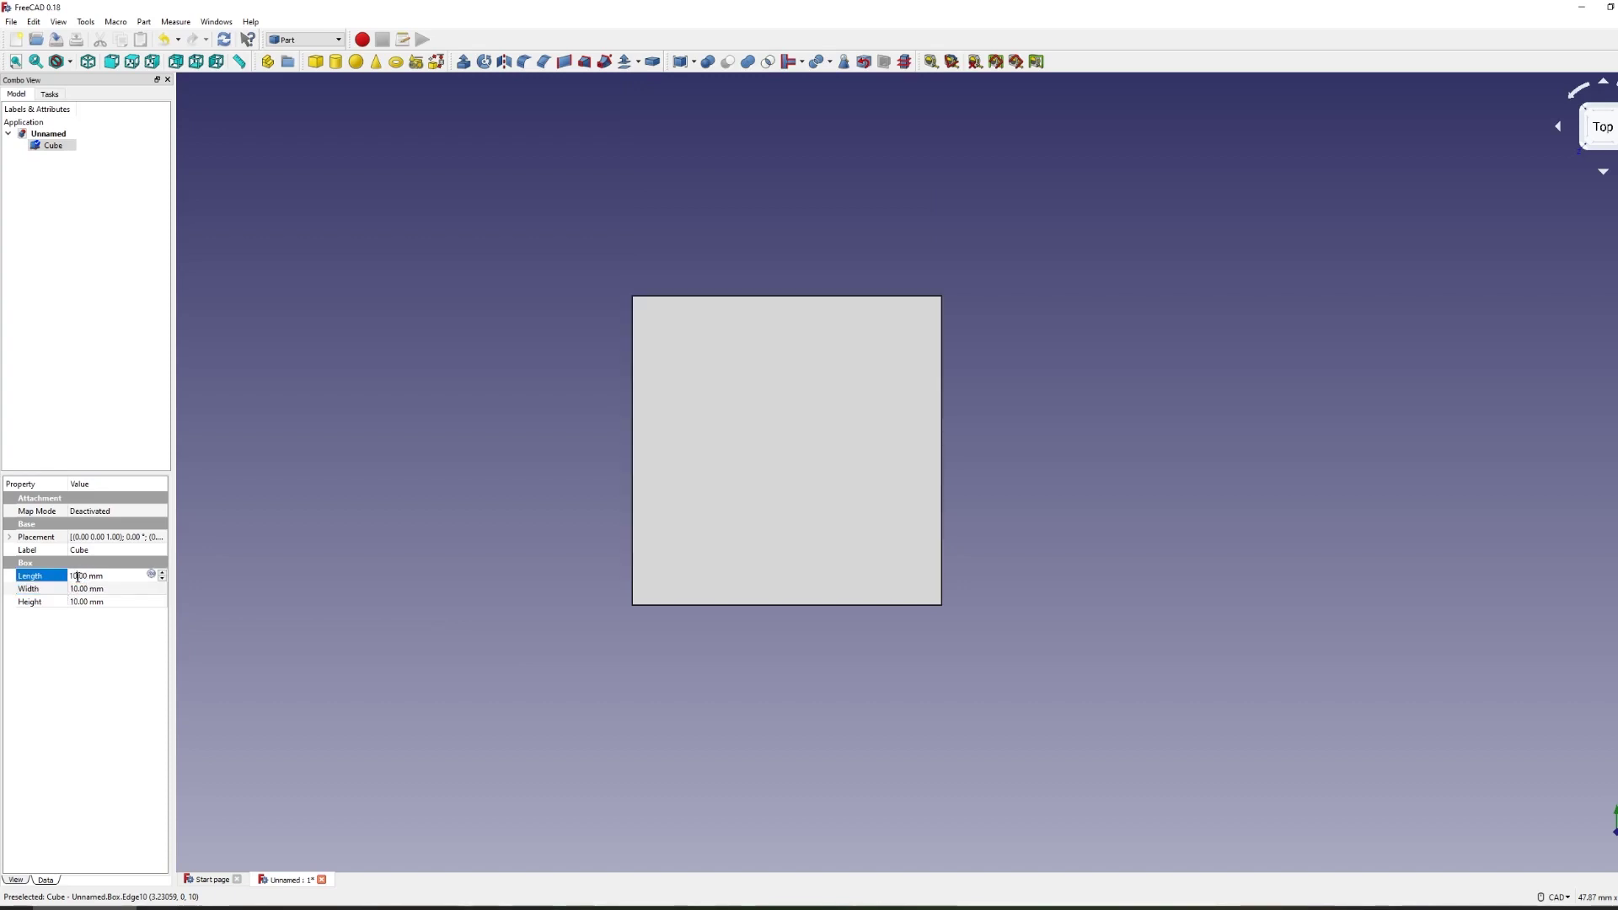
text(40)
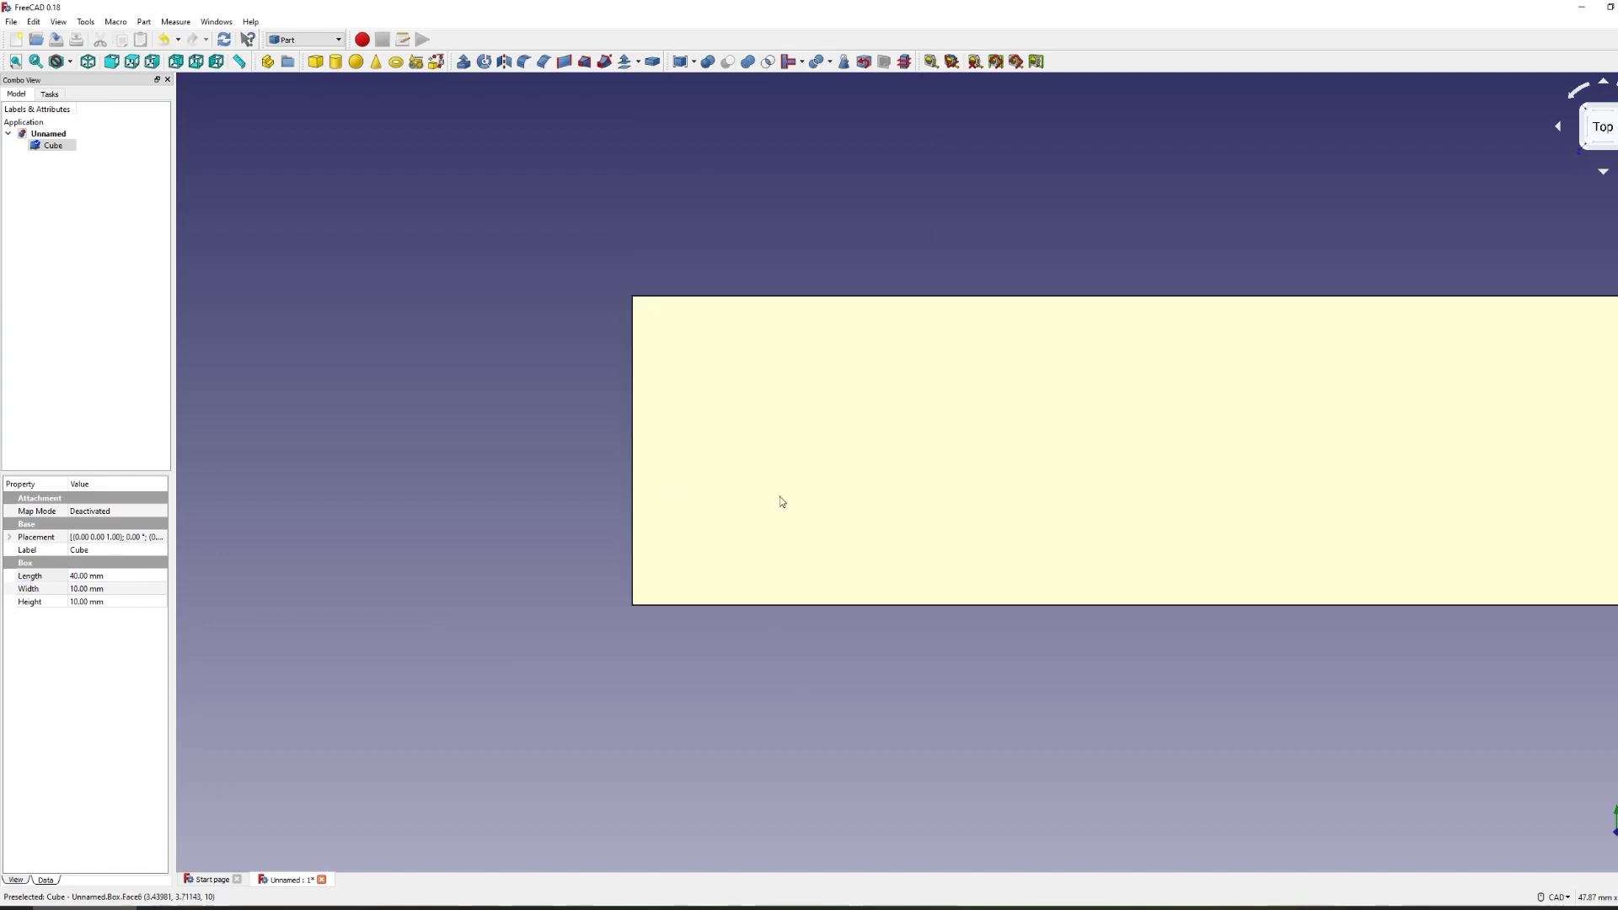
scroll(780, 497, down, 5)
scroll(1048, 493, up, 4)
scroll(1007, 517, up, 1)
scroll(953, 547, down, 1)
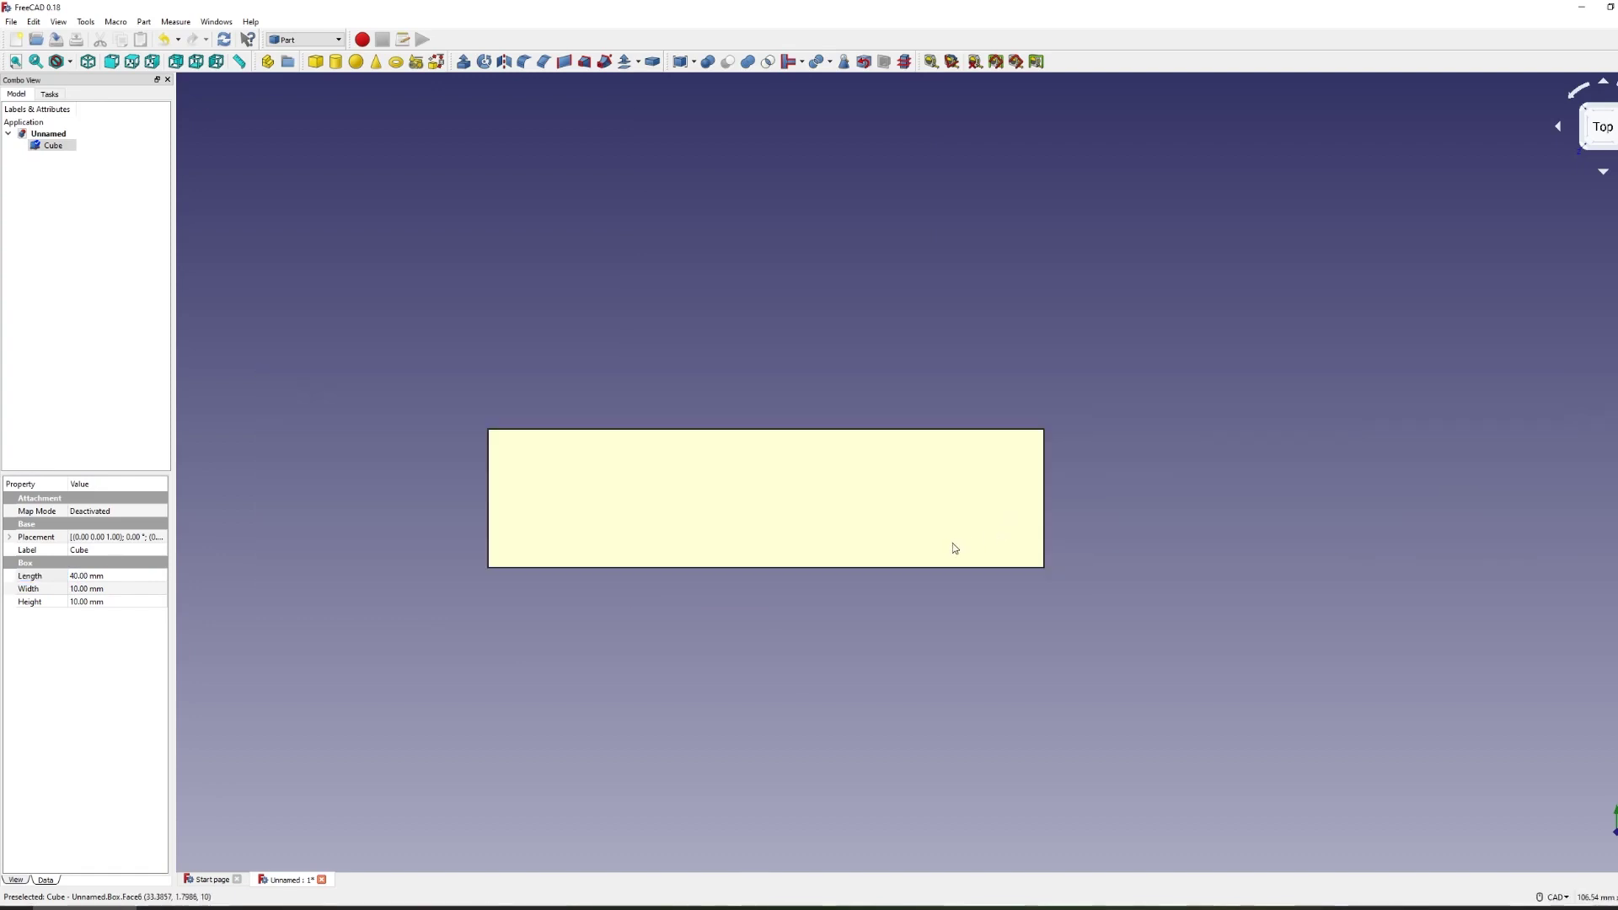
Consult the micro switch drawing and set the cube's width to 30 mm and height to 1 mm.
click(189, 908)
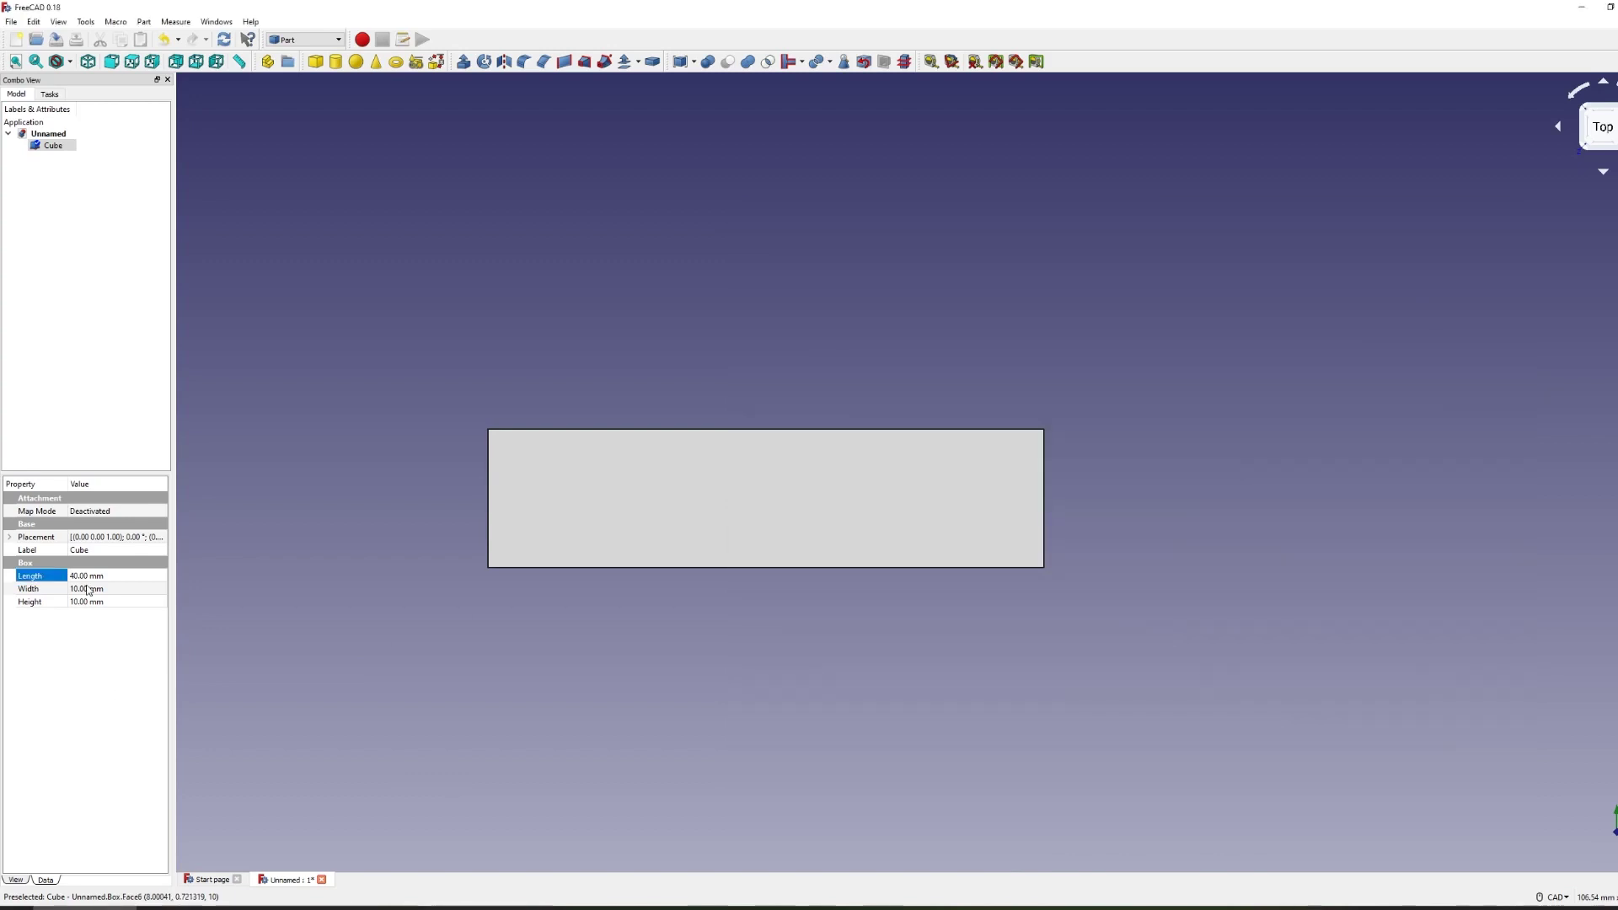
key(Tab)
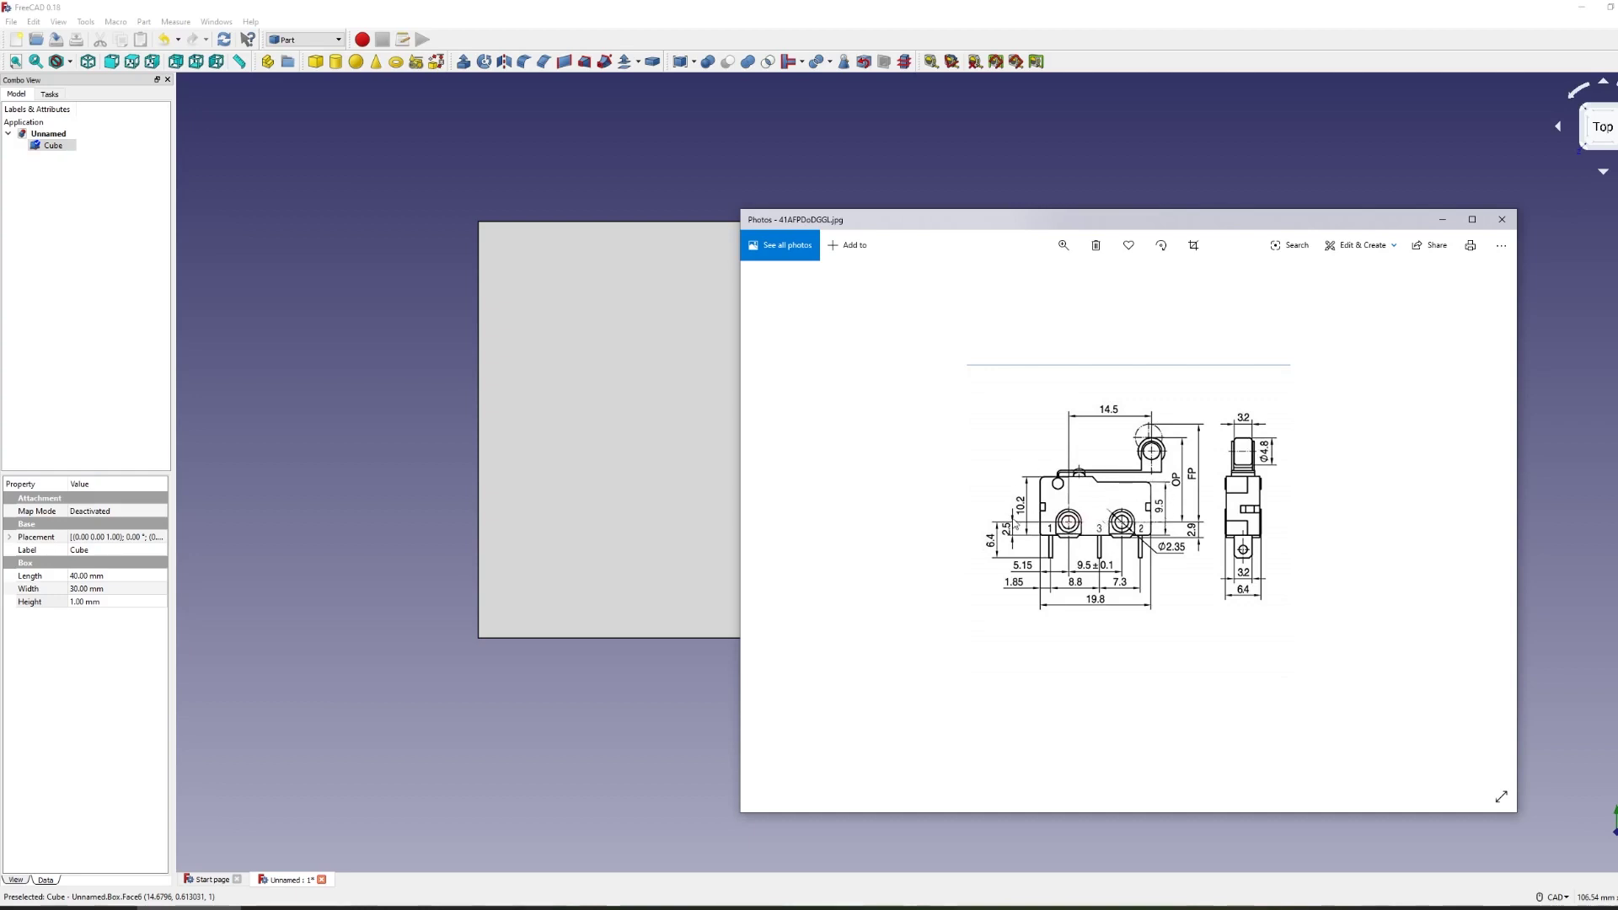
click(116, 717)
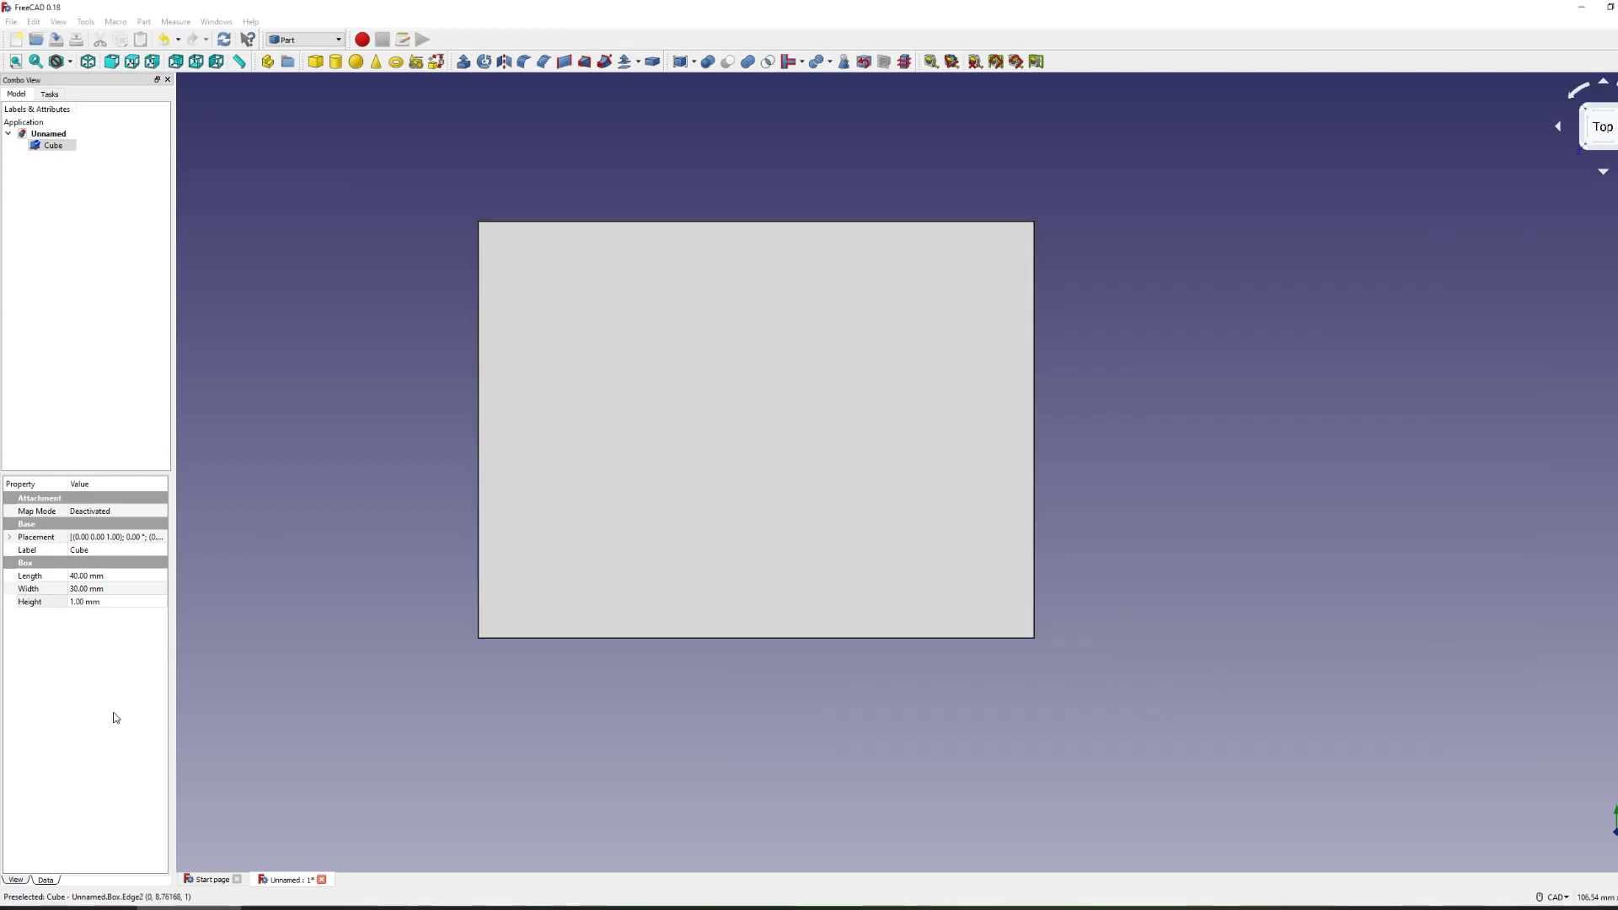
Add a cylinder as a mounting pin and give it a 1 mm radius and 8 mm height, consulting the micro switch drawing.
click(335, 63)
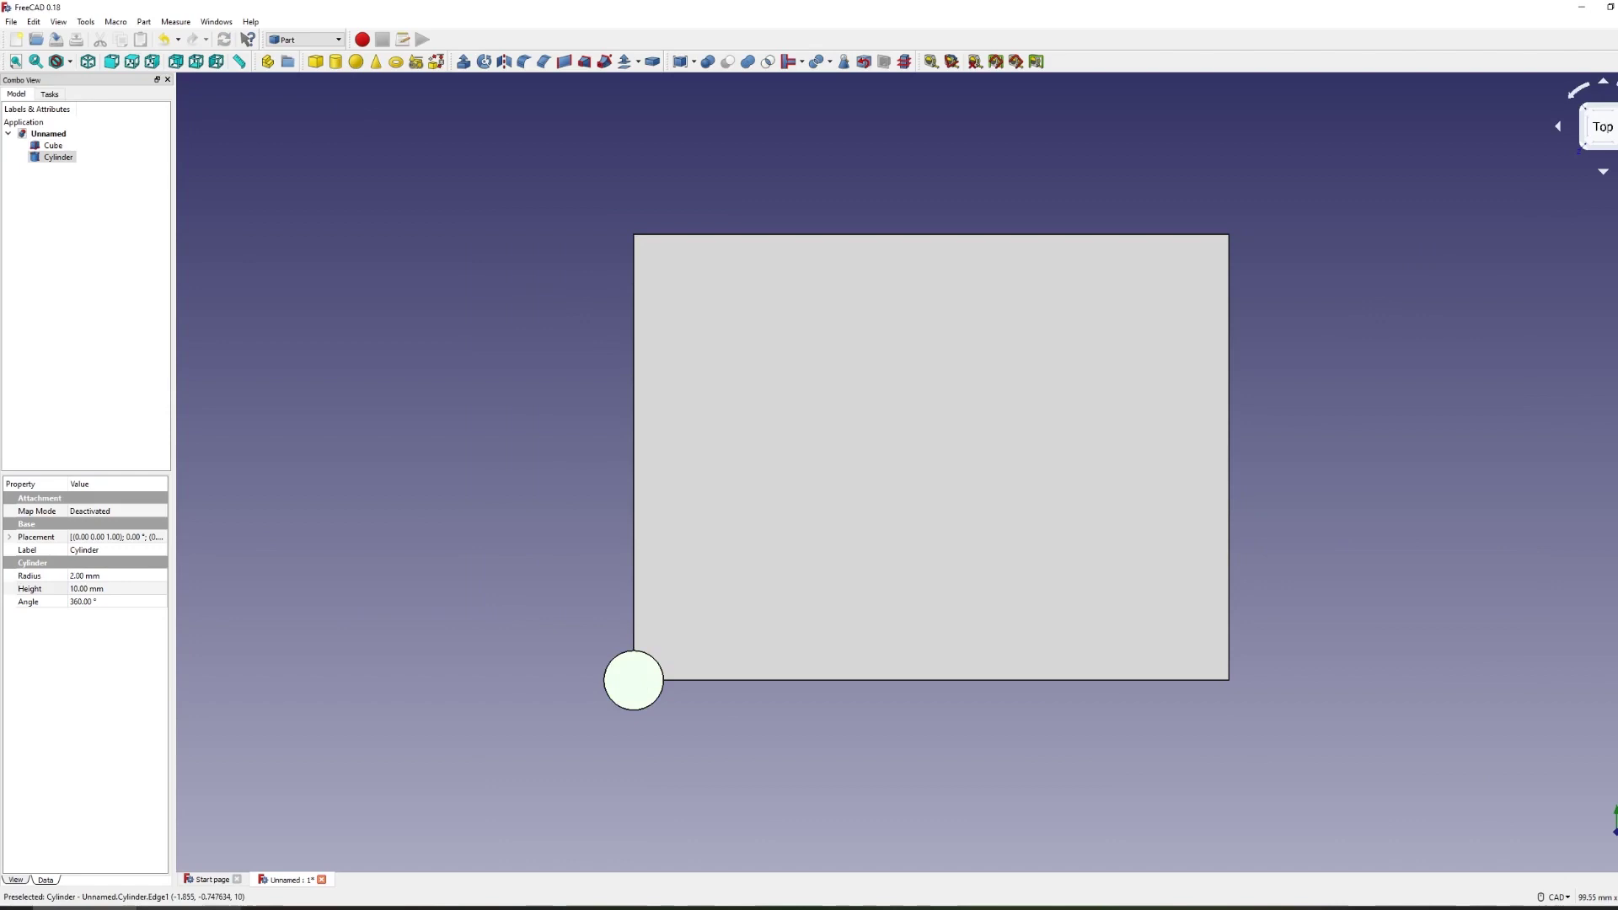
click(190, 908)
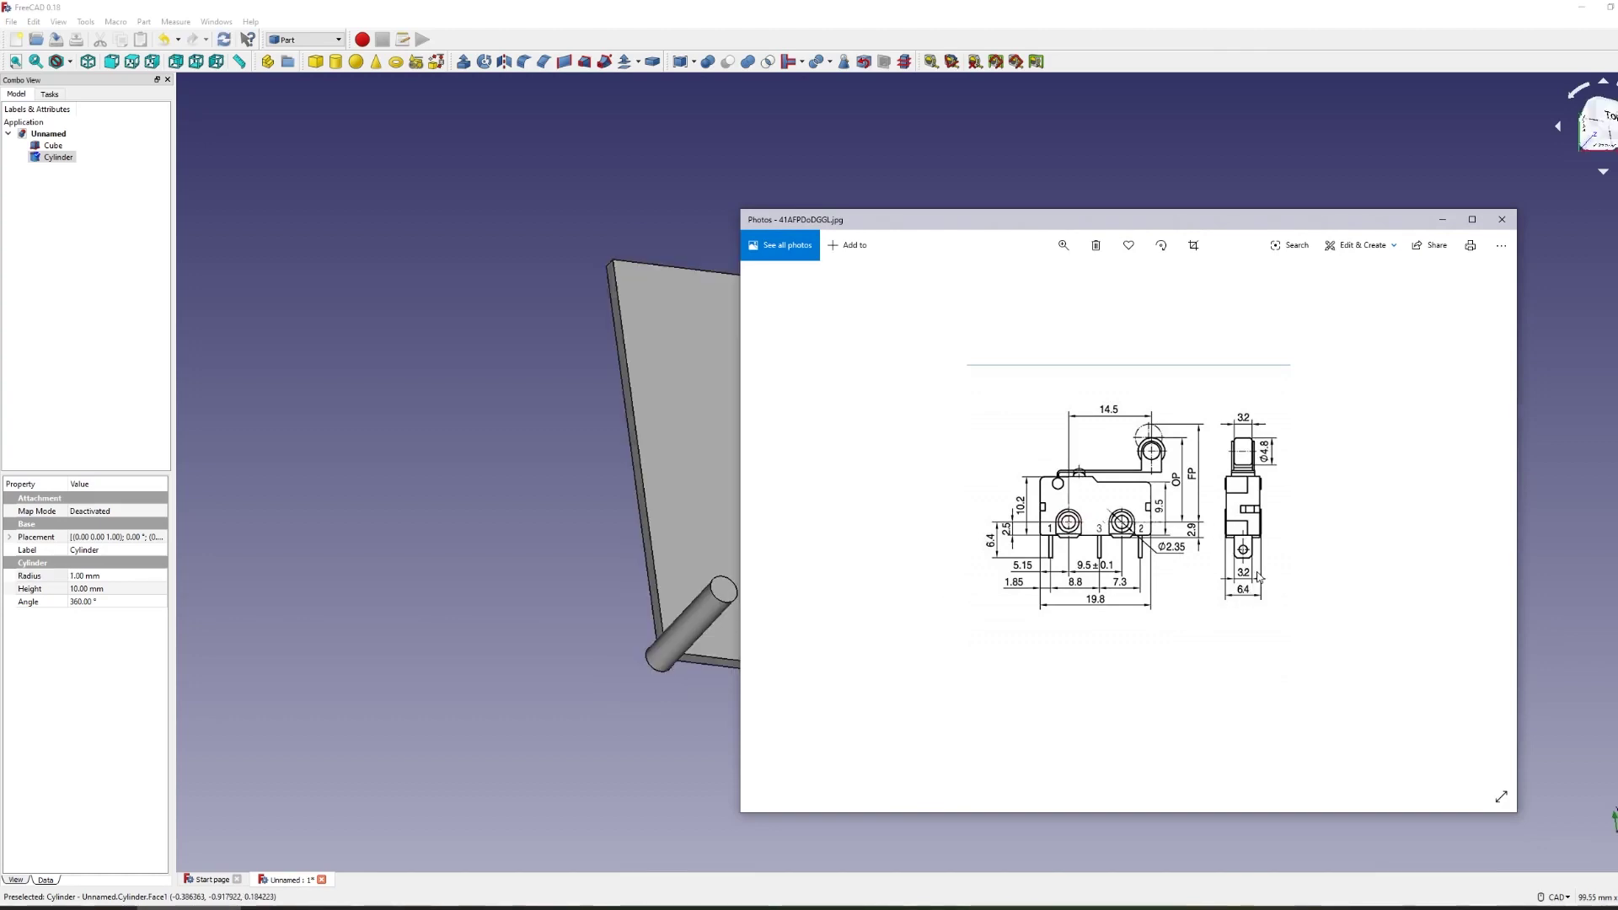
click(78, 589)
click(78, 589)
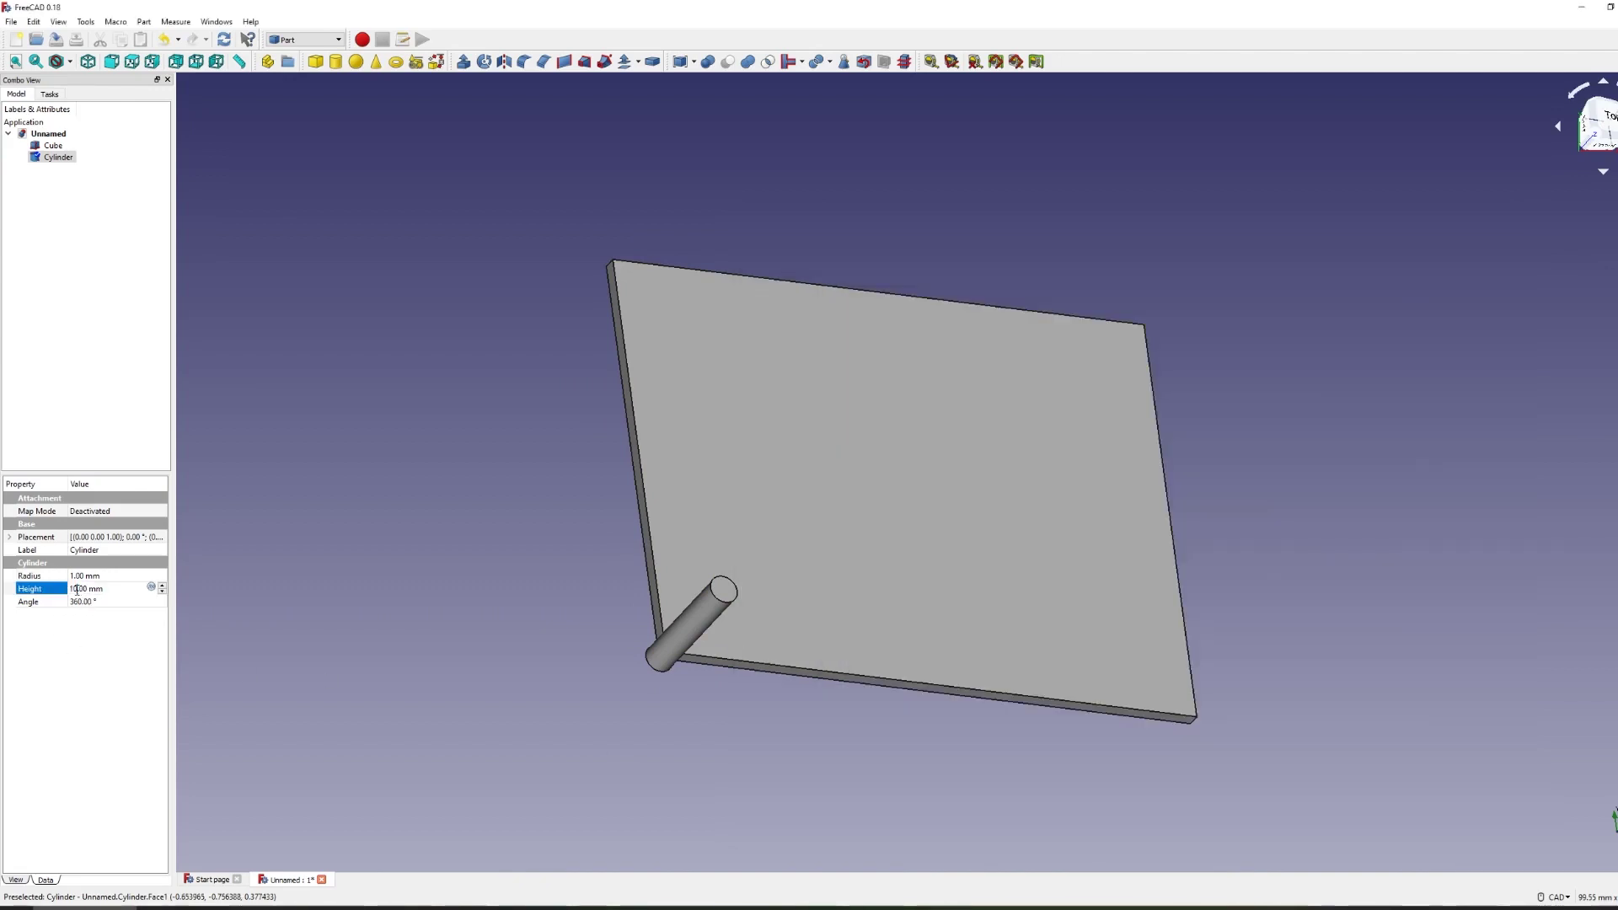
text(8)
key(Return)
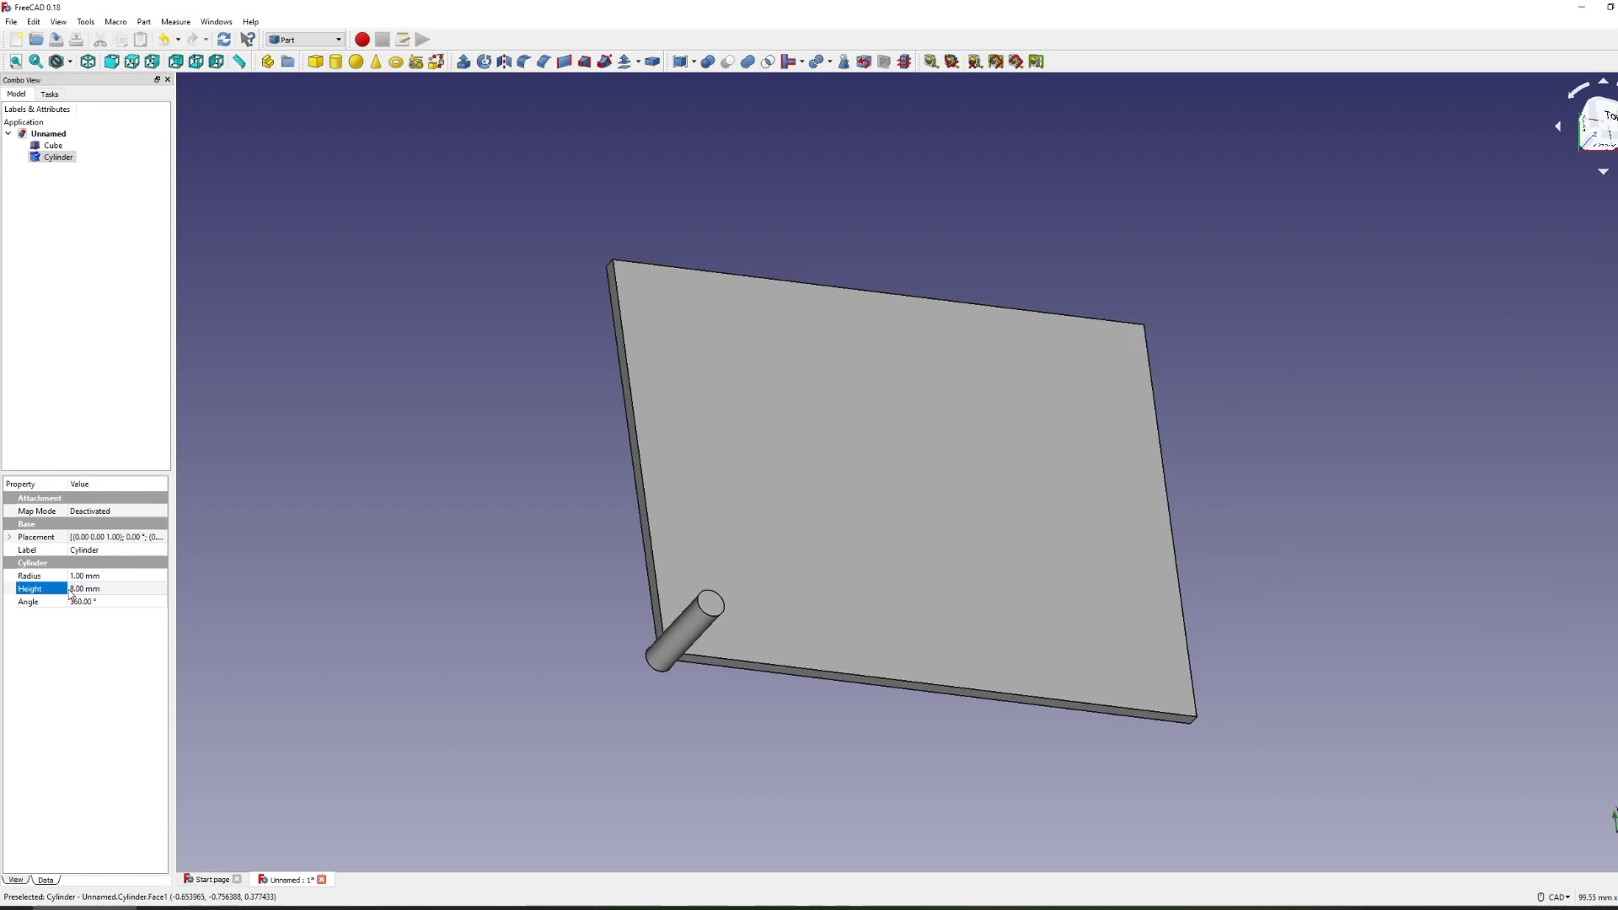
Consult the switch dimensions in the drawing and position the cylinder at X 14 mm and Y 2.9 mm on the plate.
click(203, 909)
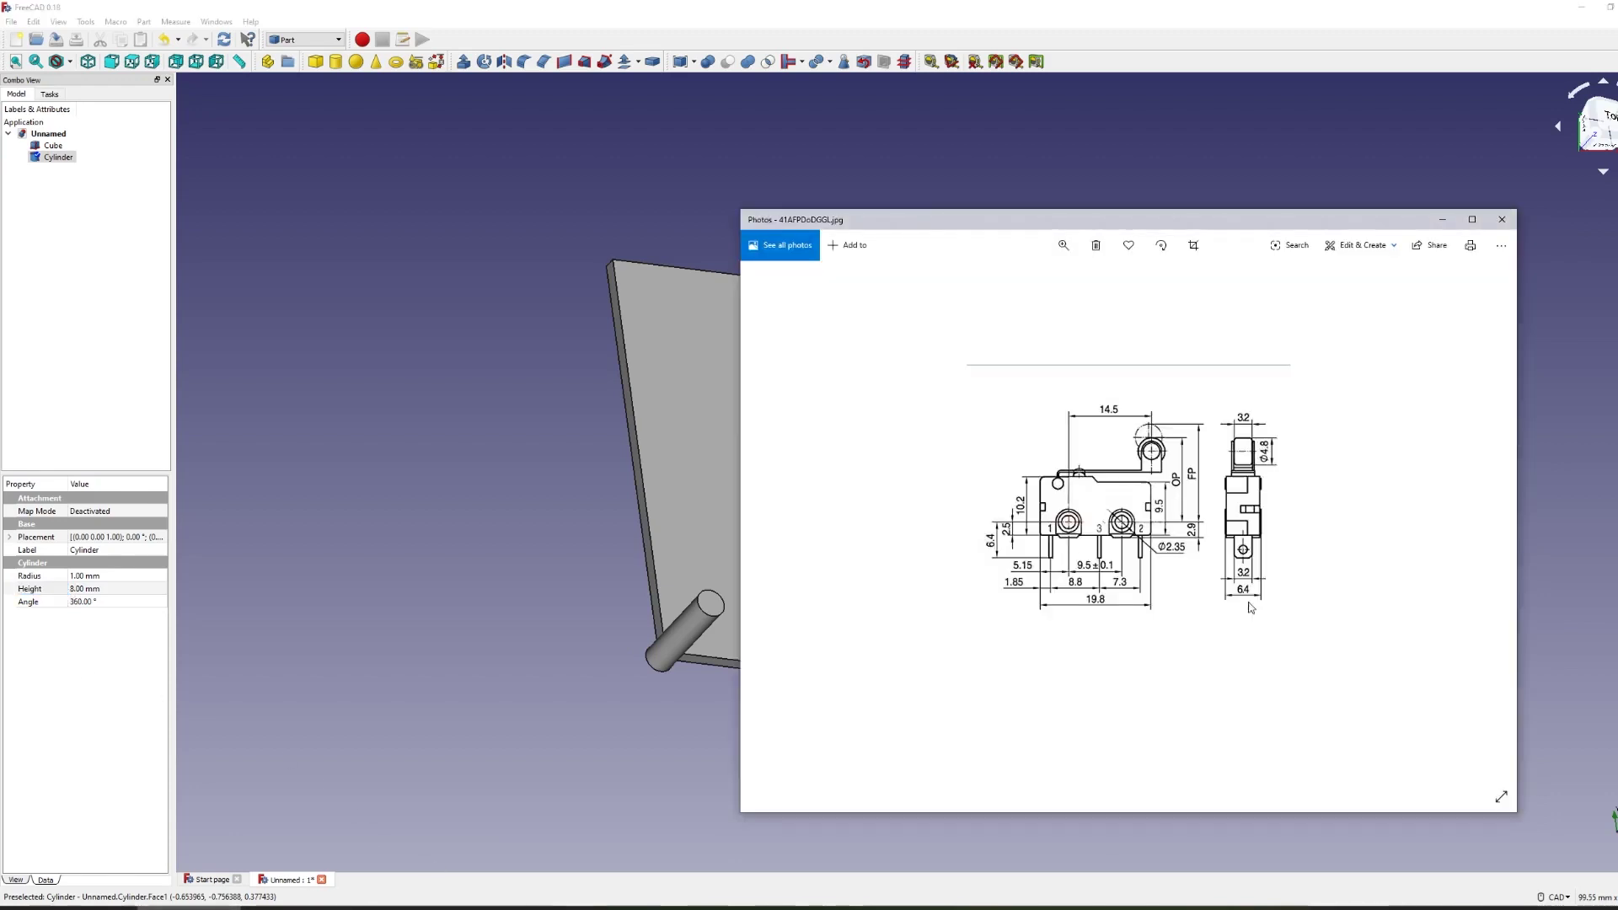
click(671, 677)
click(679, 640)
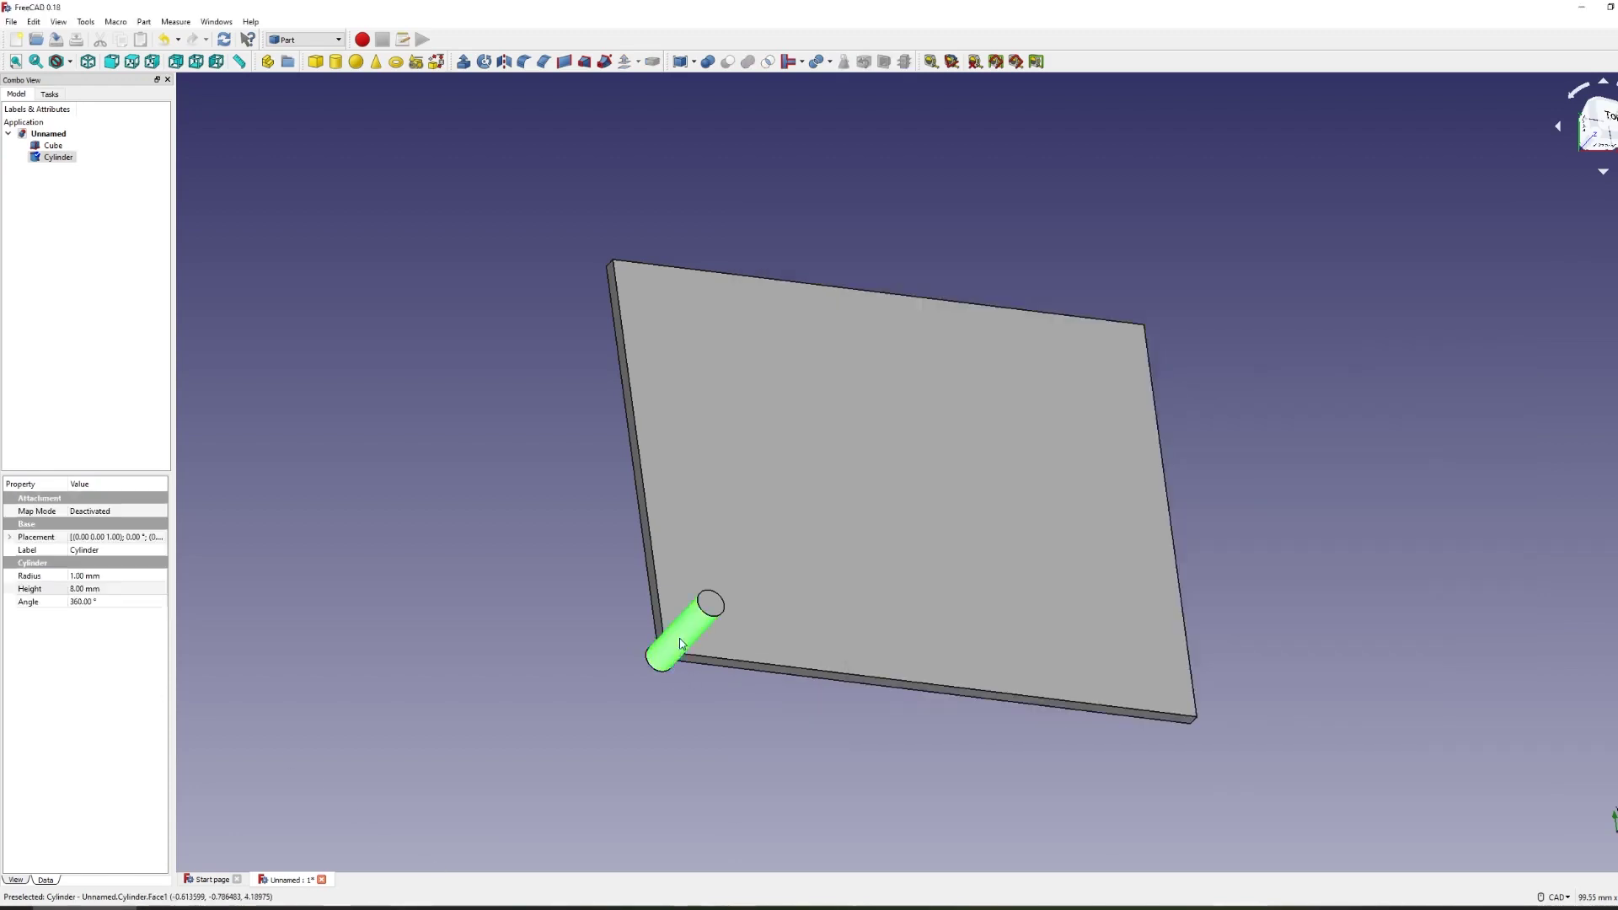
click(201, 908)
key(alt+Tab)
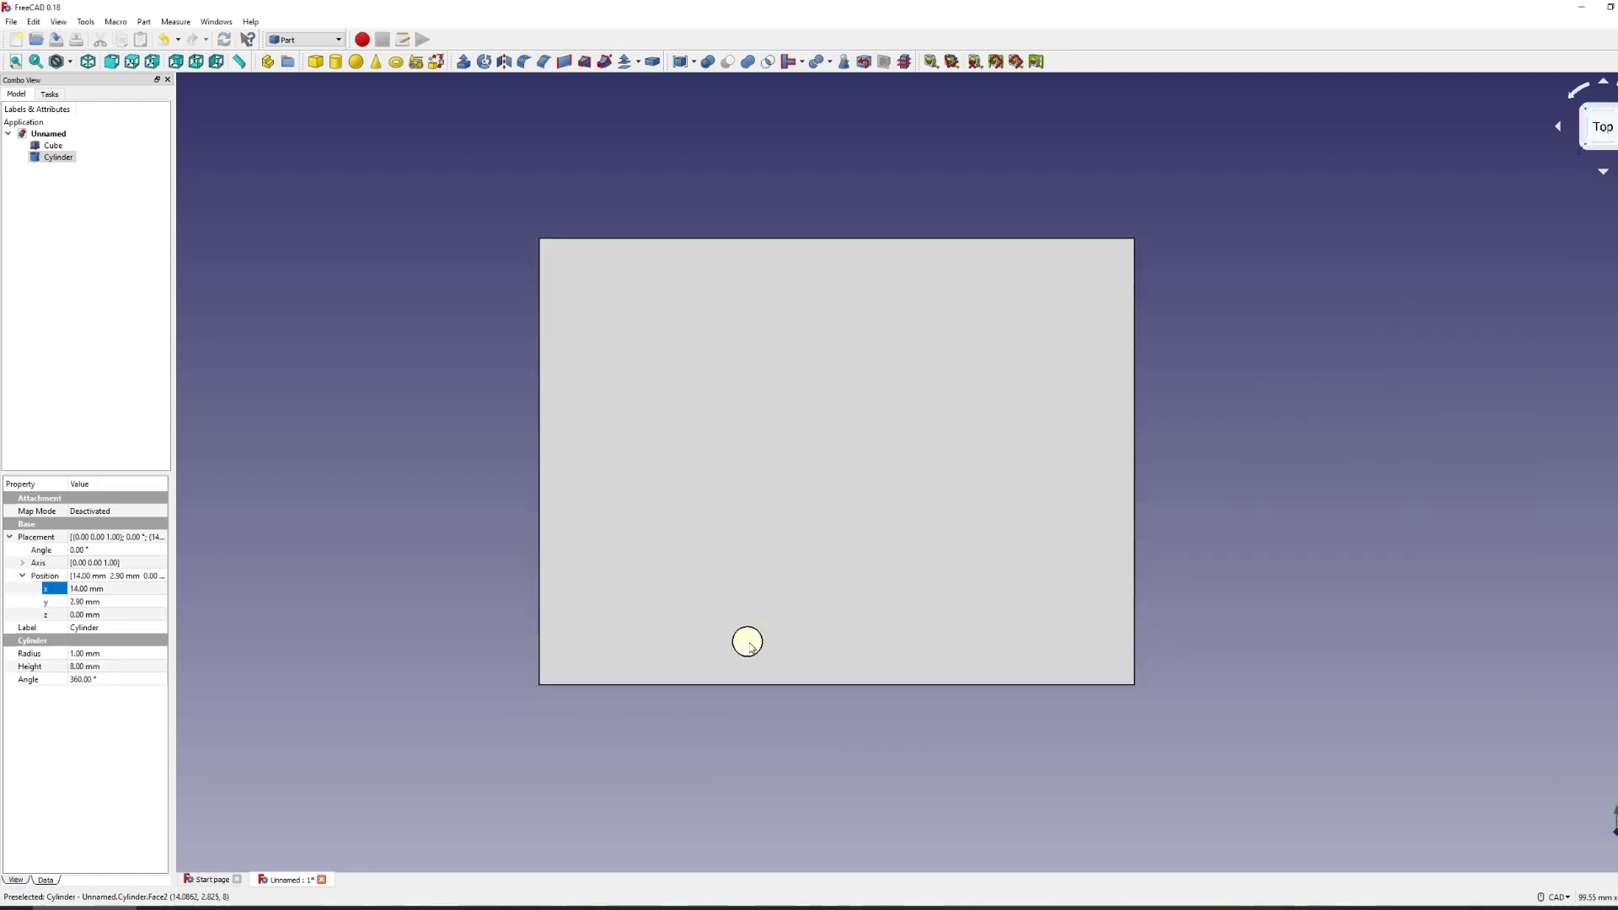
Duplicate the cylinder by copying and pasting it, and select the copy.
right_click(57, 162)
click(69, 230)
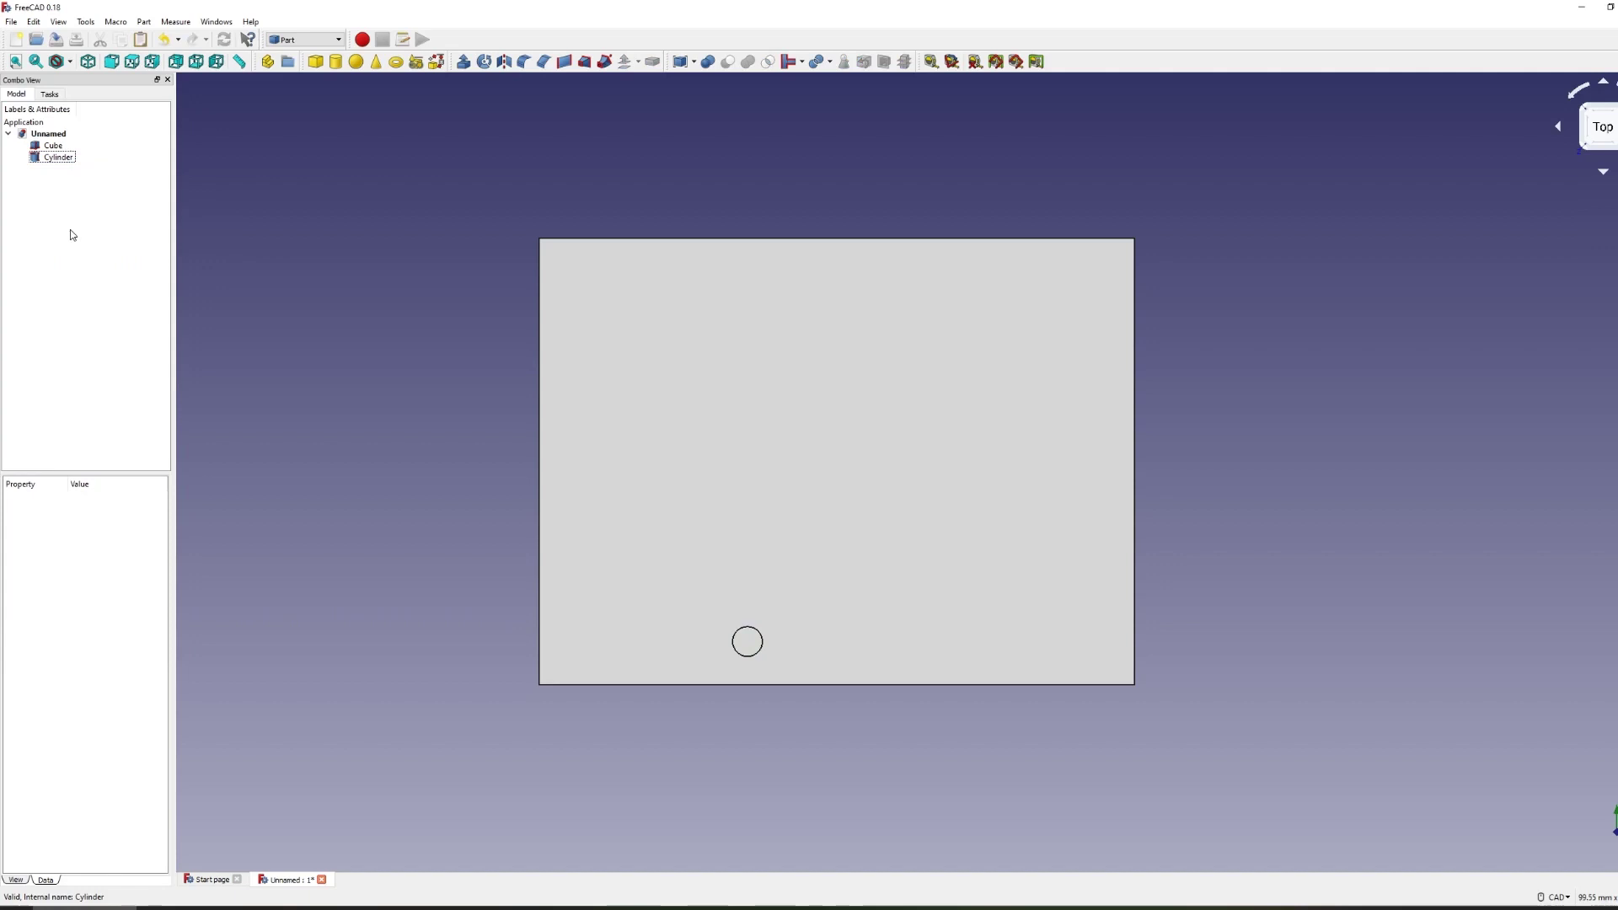
click(34, 23)
click(50, 95)
click(64, 169)
Check the mounting hole spacing in the drawing and set the copied cylinder's X position to 23.5 mm.
click(23, 577)
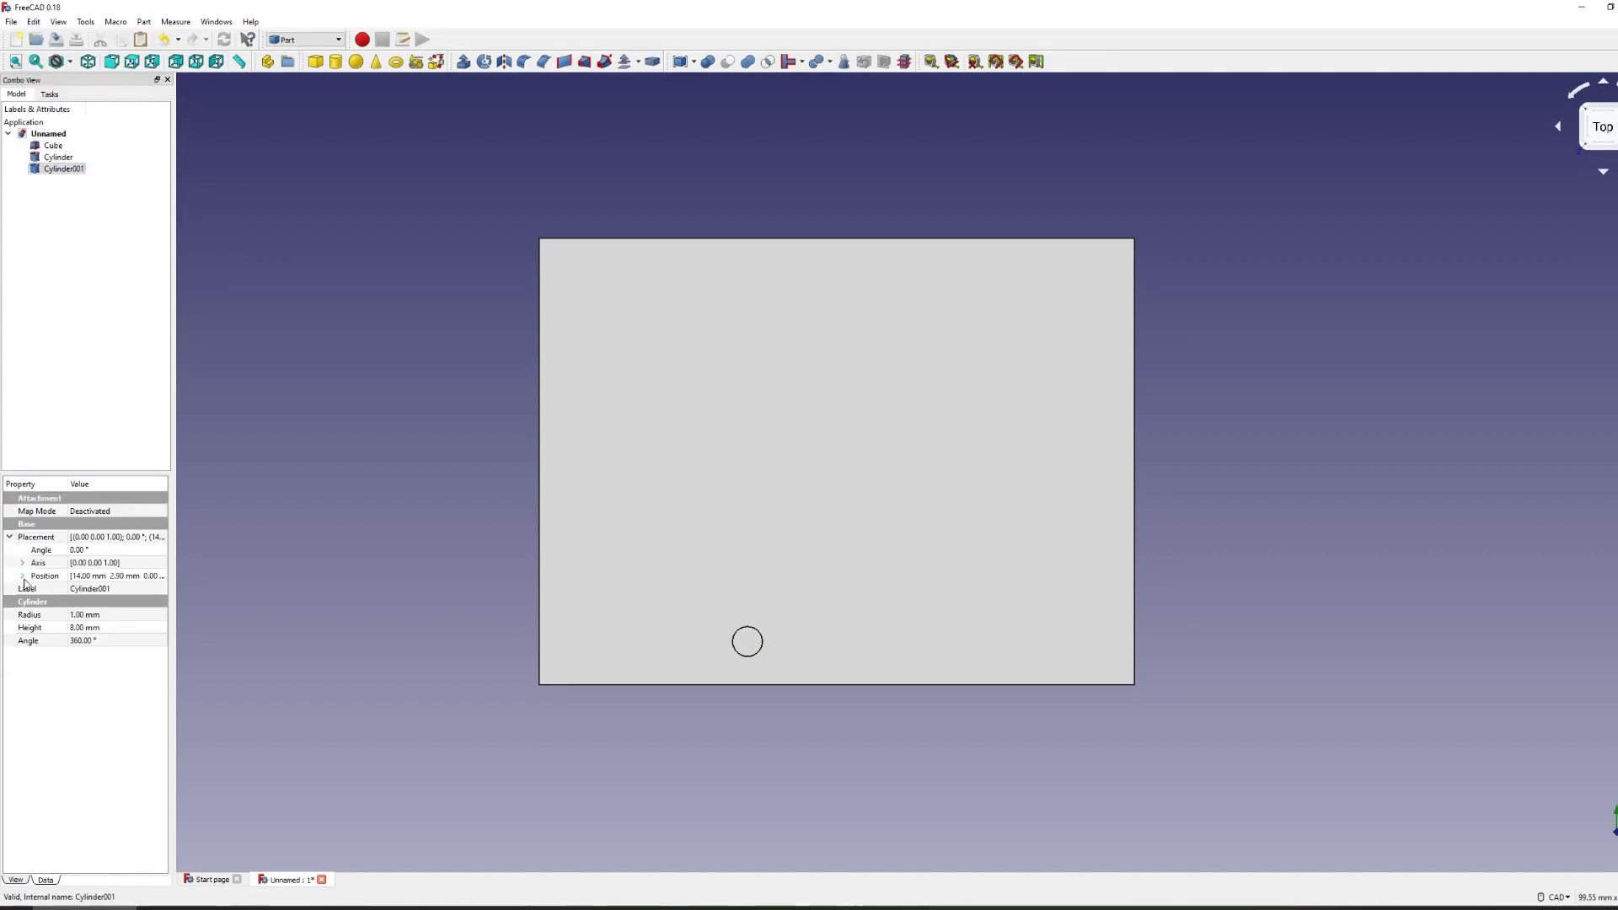
key(alt+Tab)
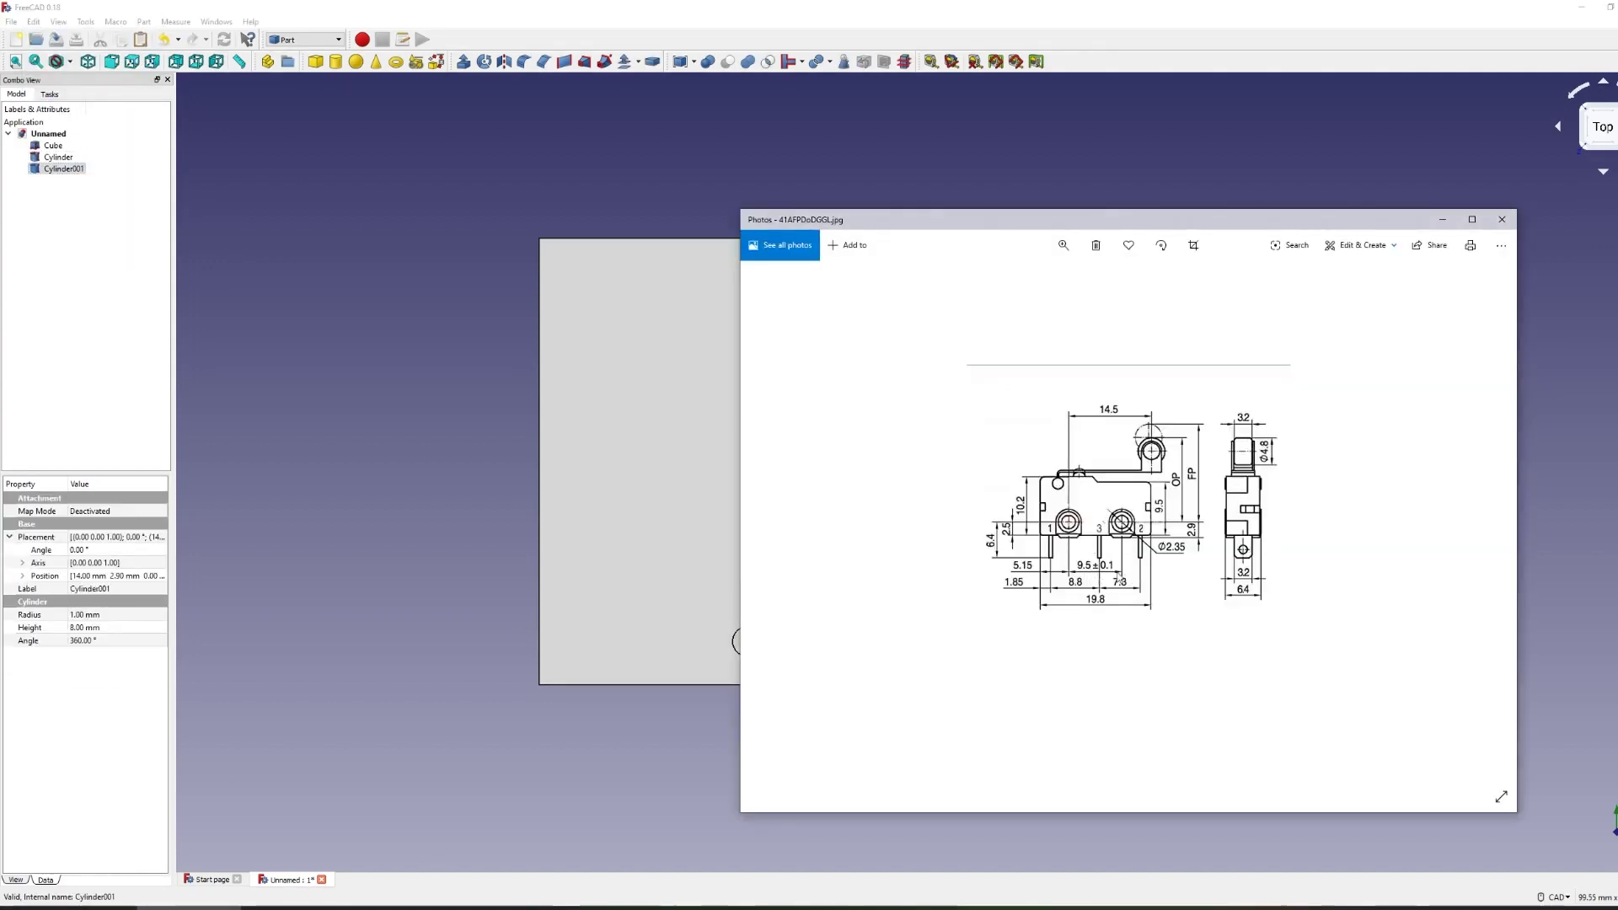
key(alt+Tab)
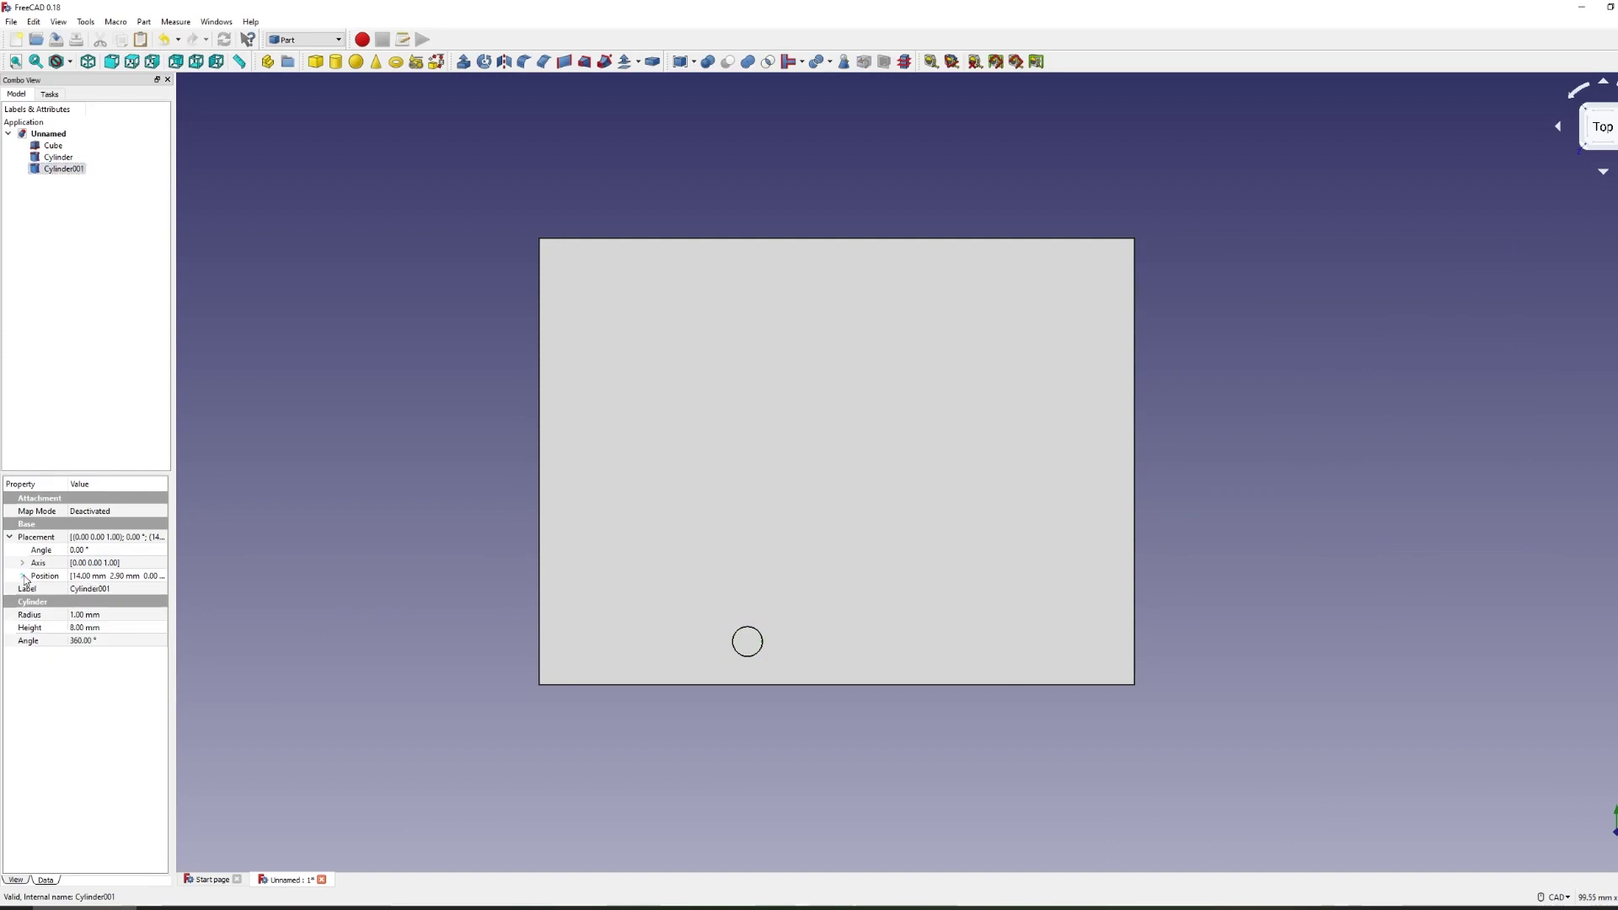
click(23, 575)
click(125, 590)
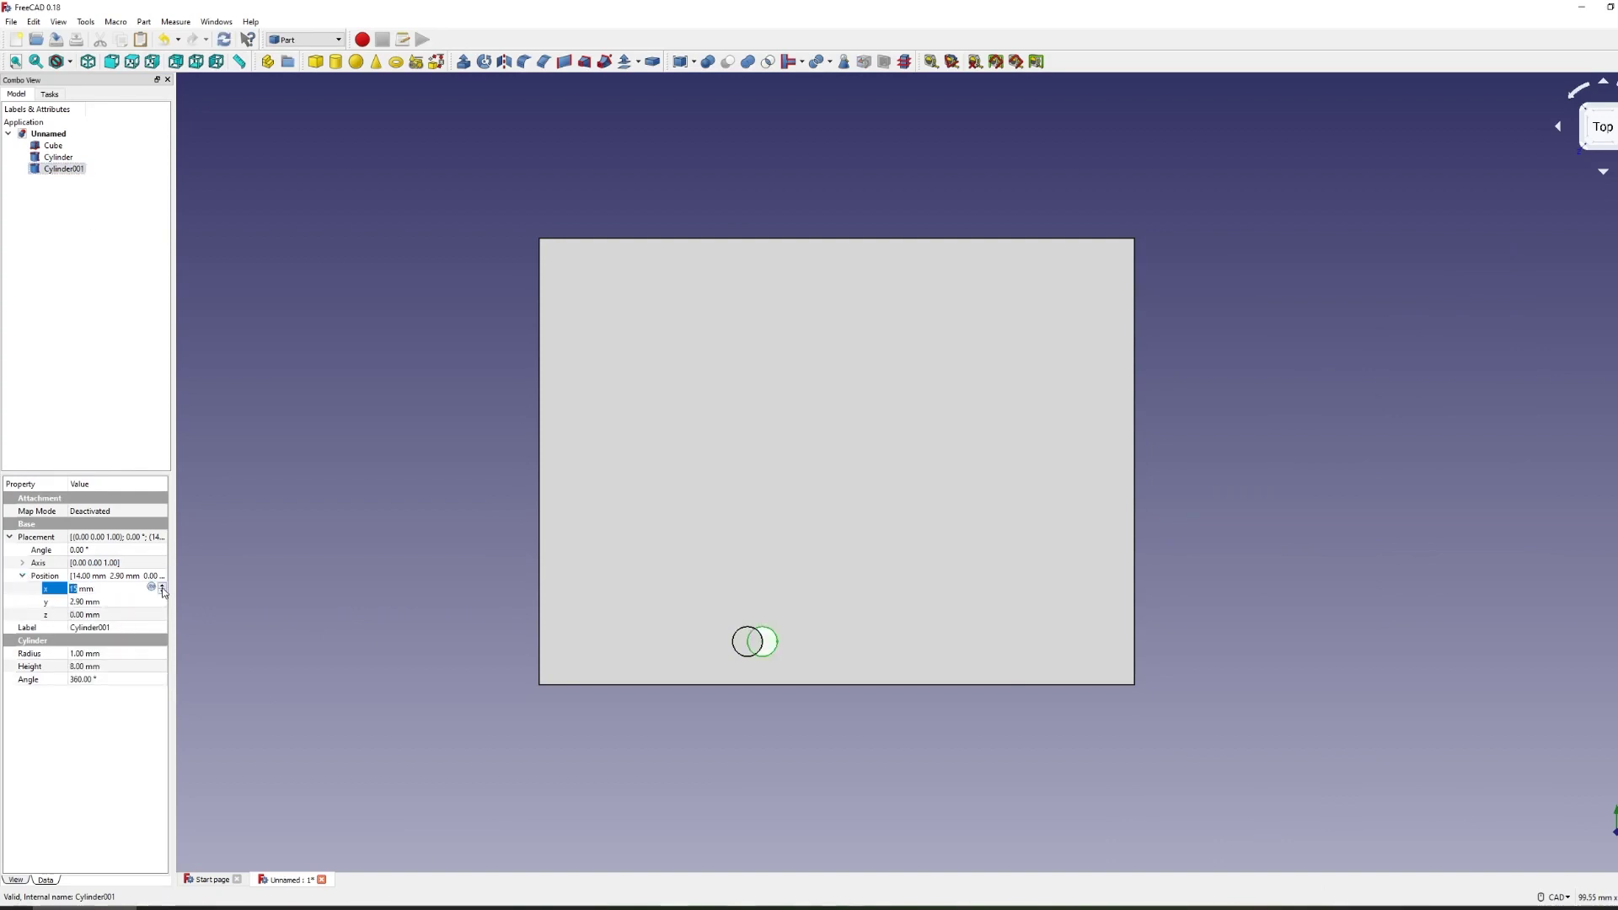
click(162, 592)
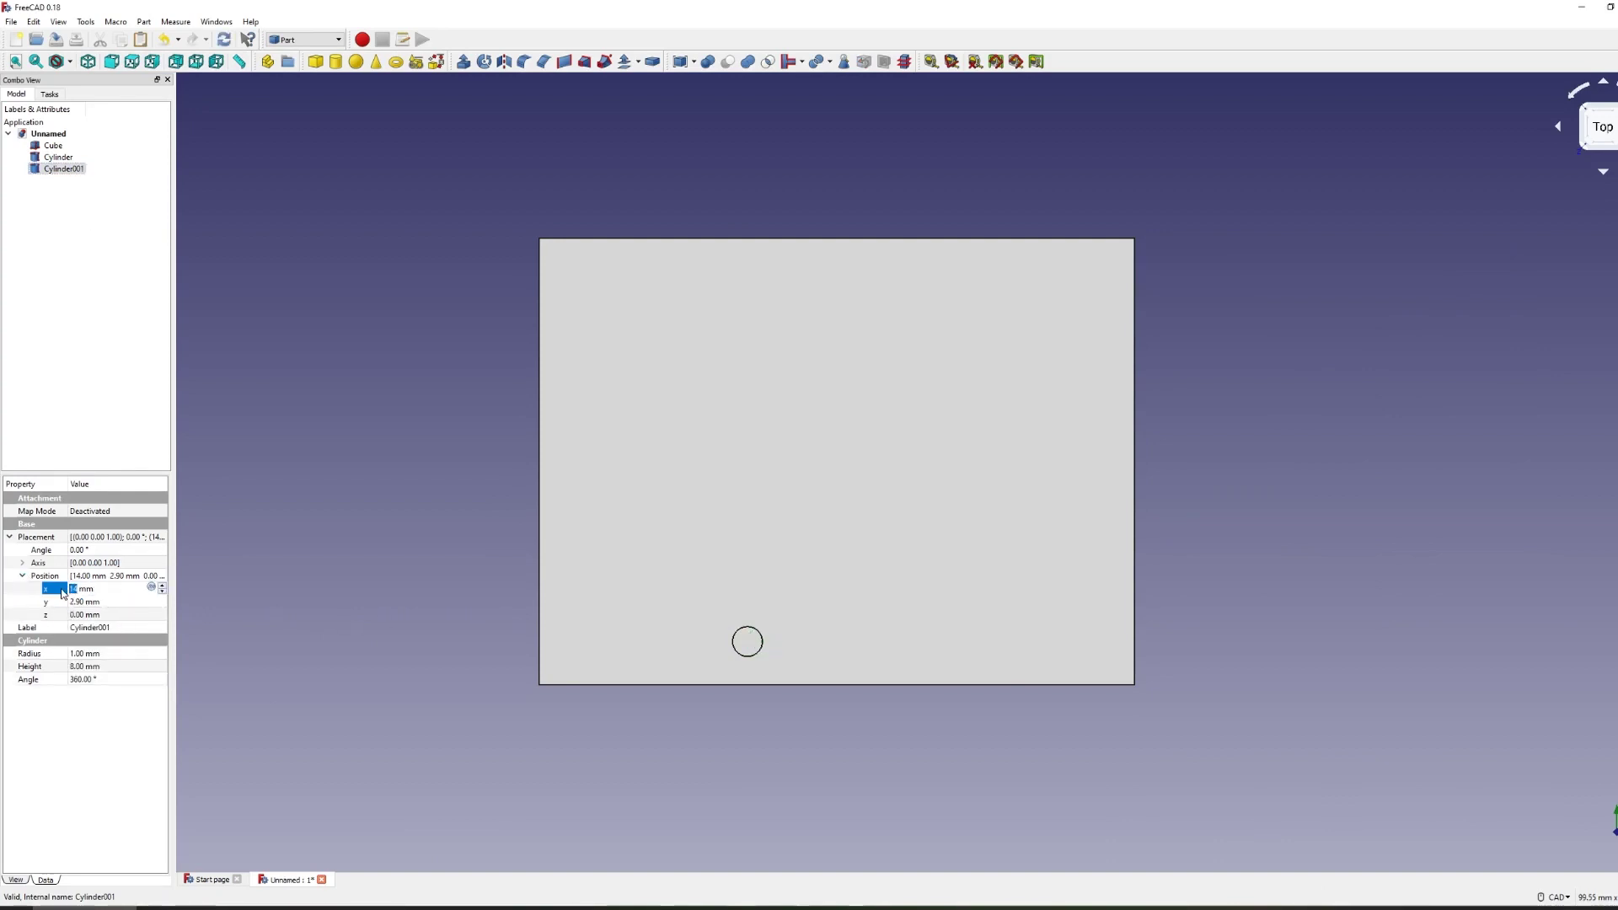
text(2)
text(3.5)
key(Return)
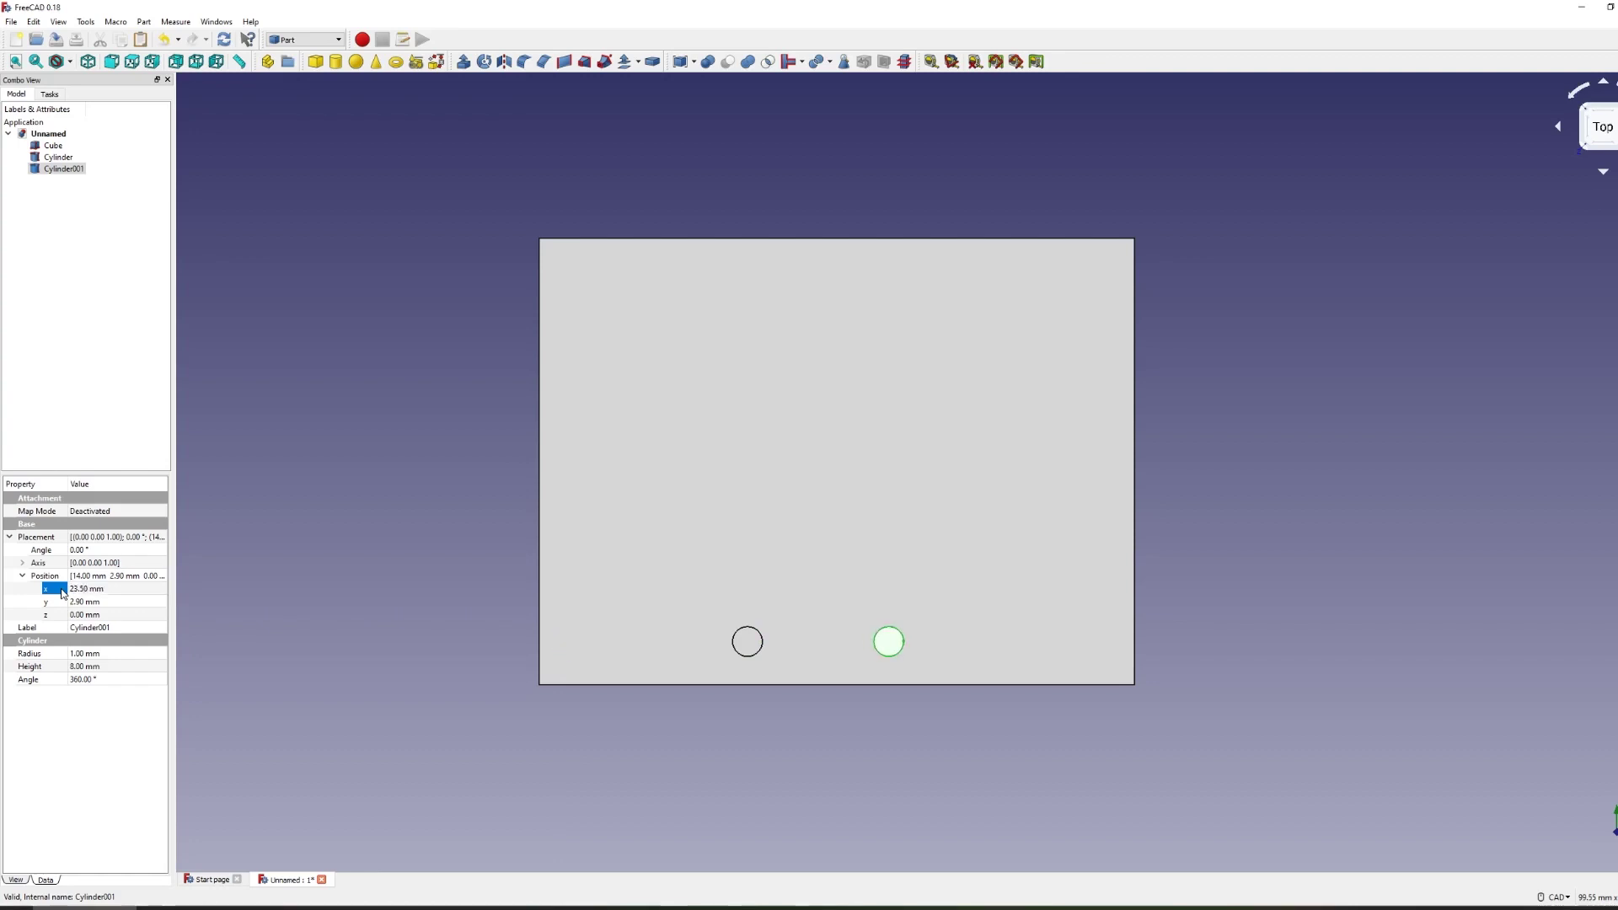
View the plate and pins at an angle and bring the 10T85 (GSFY-10) micro switch model into the document.
click(1093, 502)
middle_drag(933, 641, 974, 698)
scroll(974, 697, down, 2)
click(190, 908)
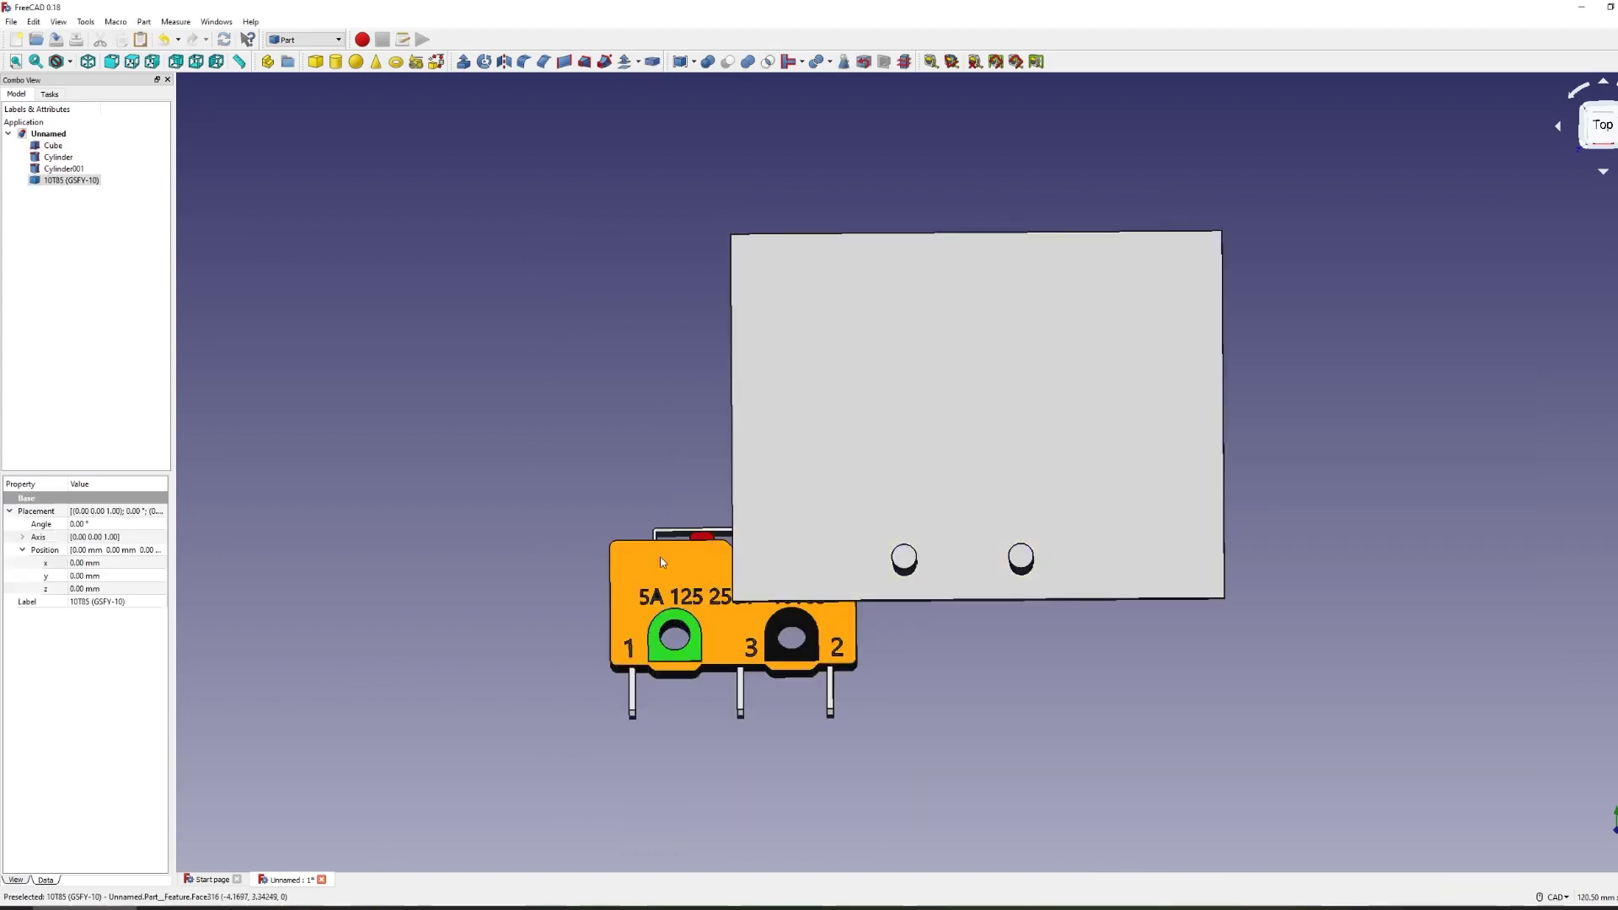
Start transforming the micro switch and move it along Y and X to the area of the plate's pins.
click(682, 562)
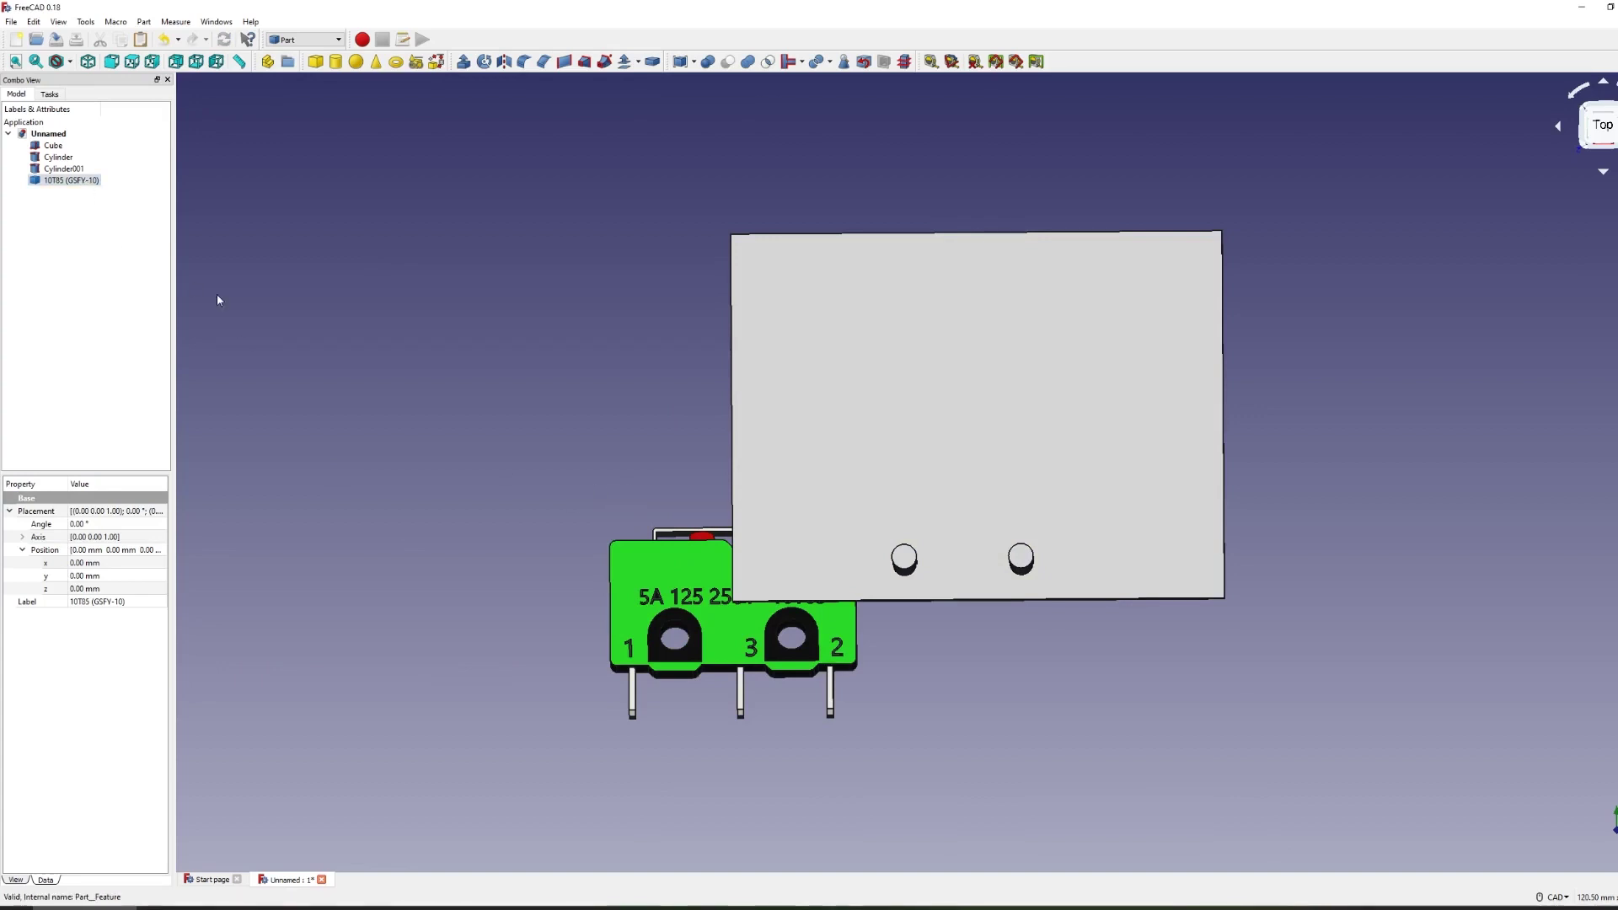
double_click(83, 185)
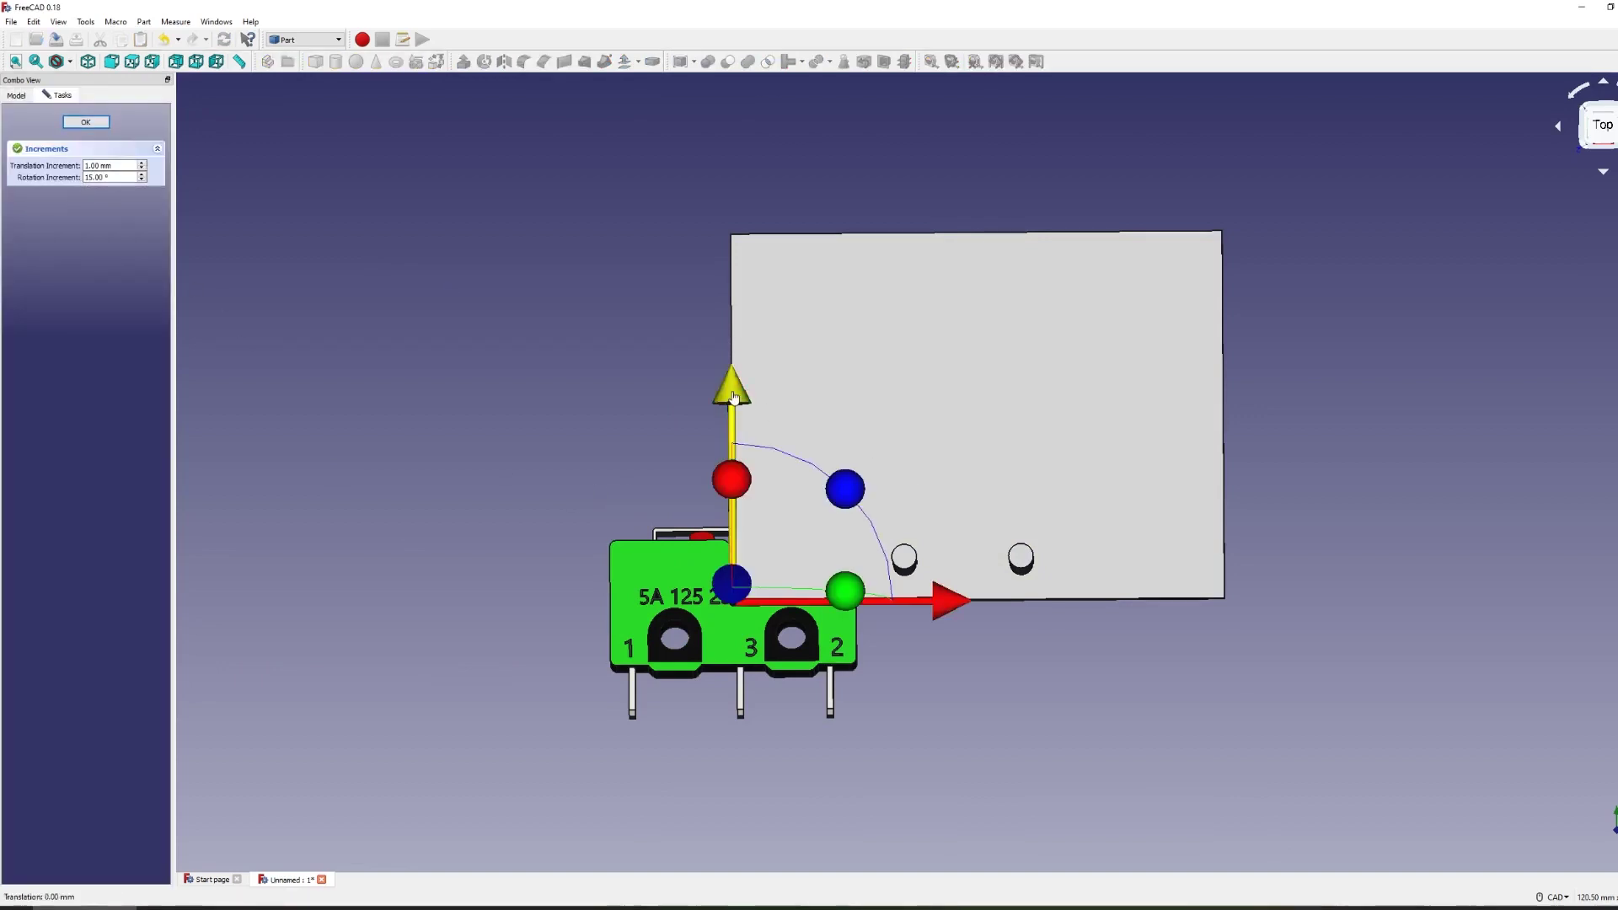
drag(731, 421, 731, 324)
drag(990, 515, 1166, 500)
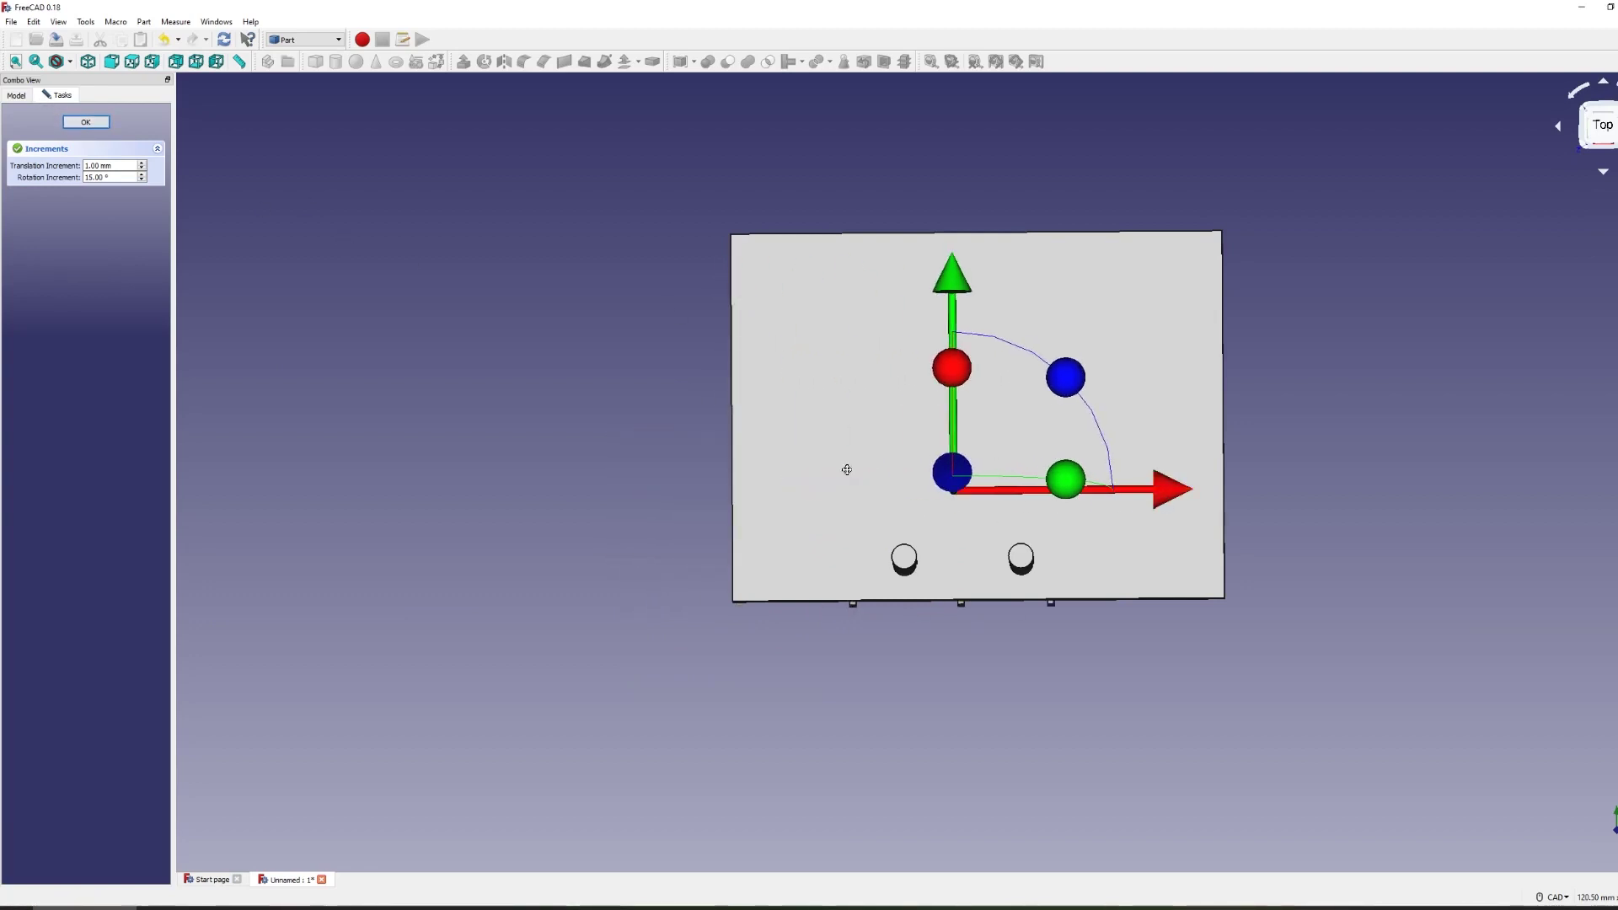
Flip the micro switch over and place it above the plate.
middle_drag(846, 469, 859, 346)
drag(957, 235, 866, 635)
middle_drag(866, 636, 1142, 478)
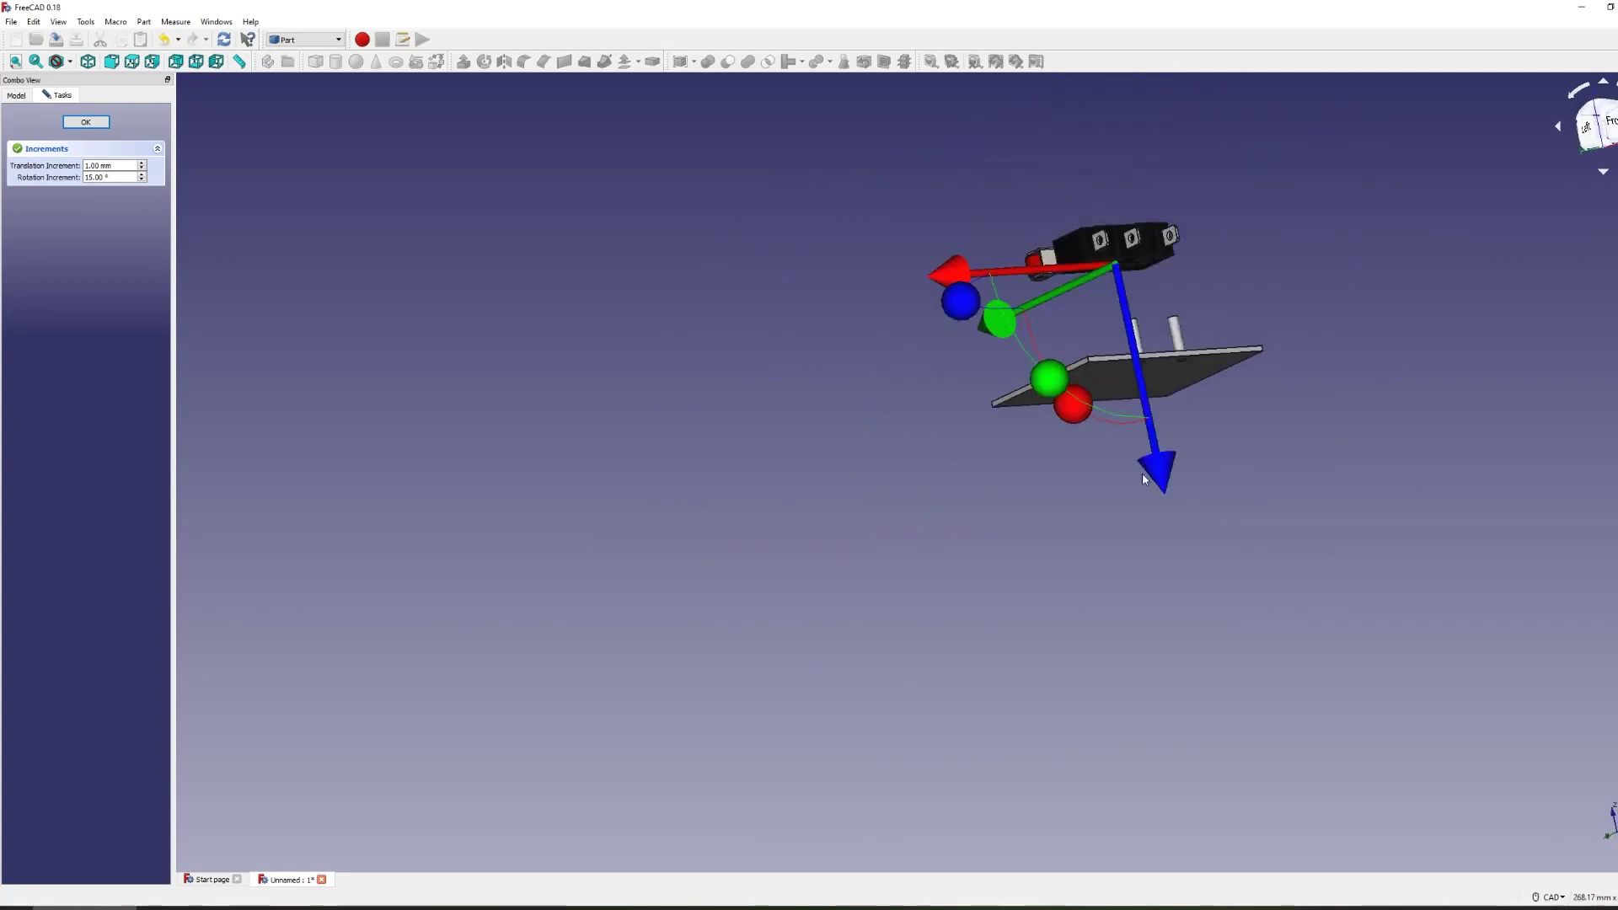
Lower the micro switch along Z towards the plate, checking its height from the left view.
drag(1142, 478, 1191, 559)
middle_drag(1191, 559, 1376, 585)
click(1592, 132)
scroll(990, 434, up, 3)
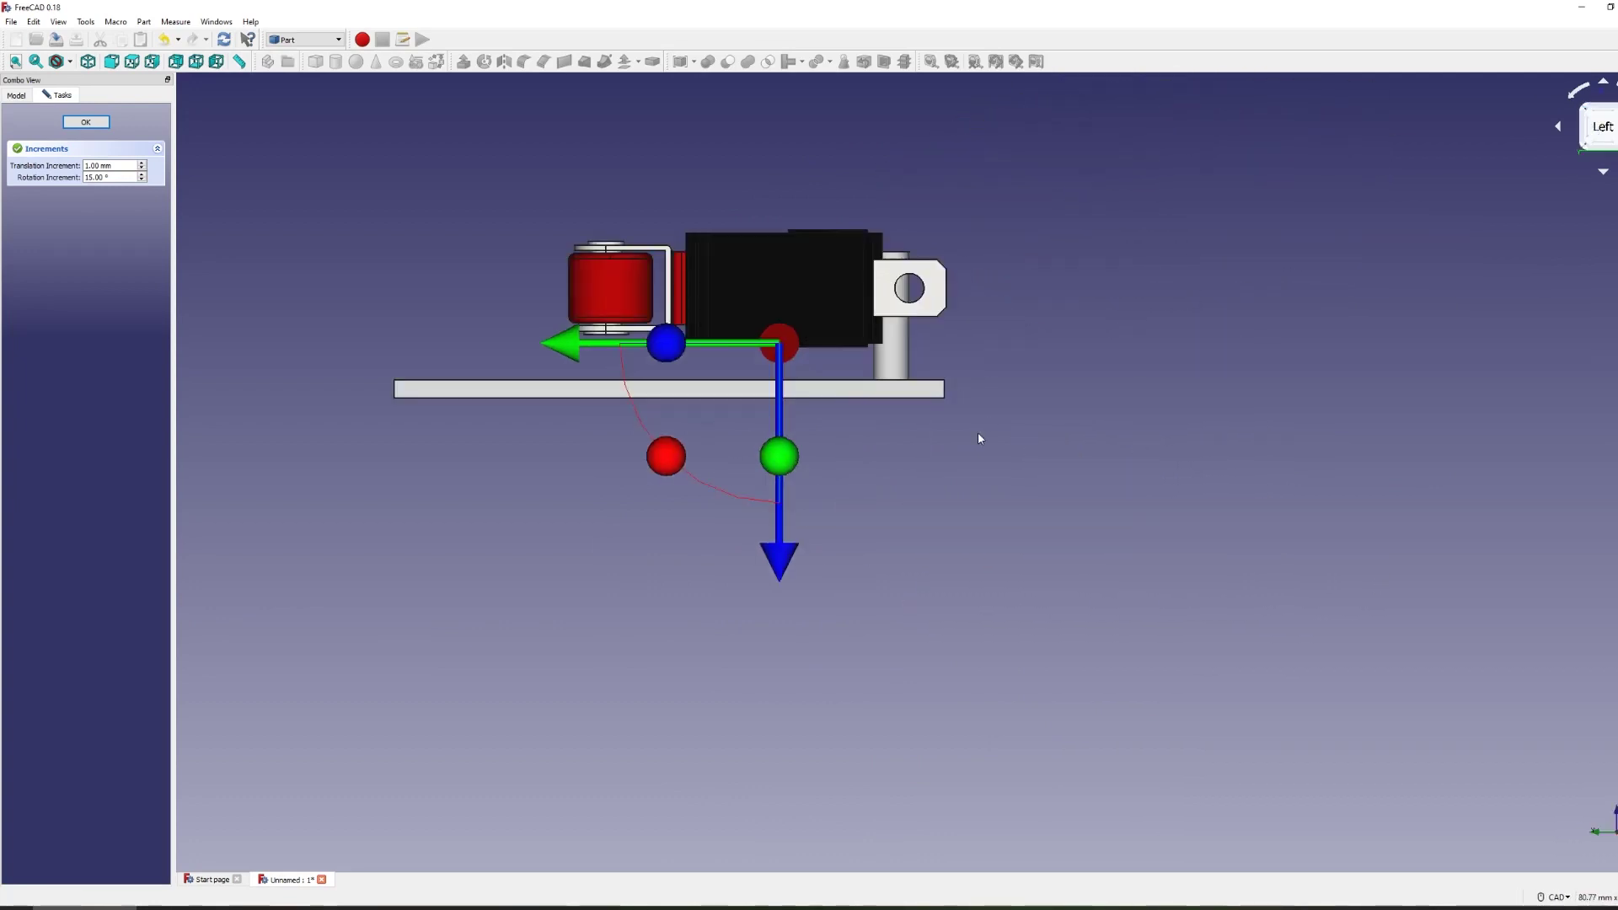
drag(780, 581, 785, 627)
middle_drag(786, 627, 1382, 337)
Return to the top view, shift the micro switch -3 mm along Y towards the pins and finish the transform.
click(1584, 108)
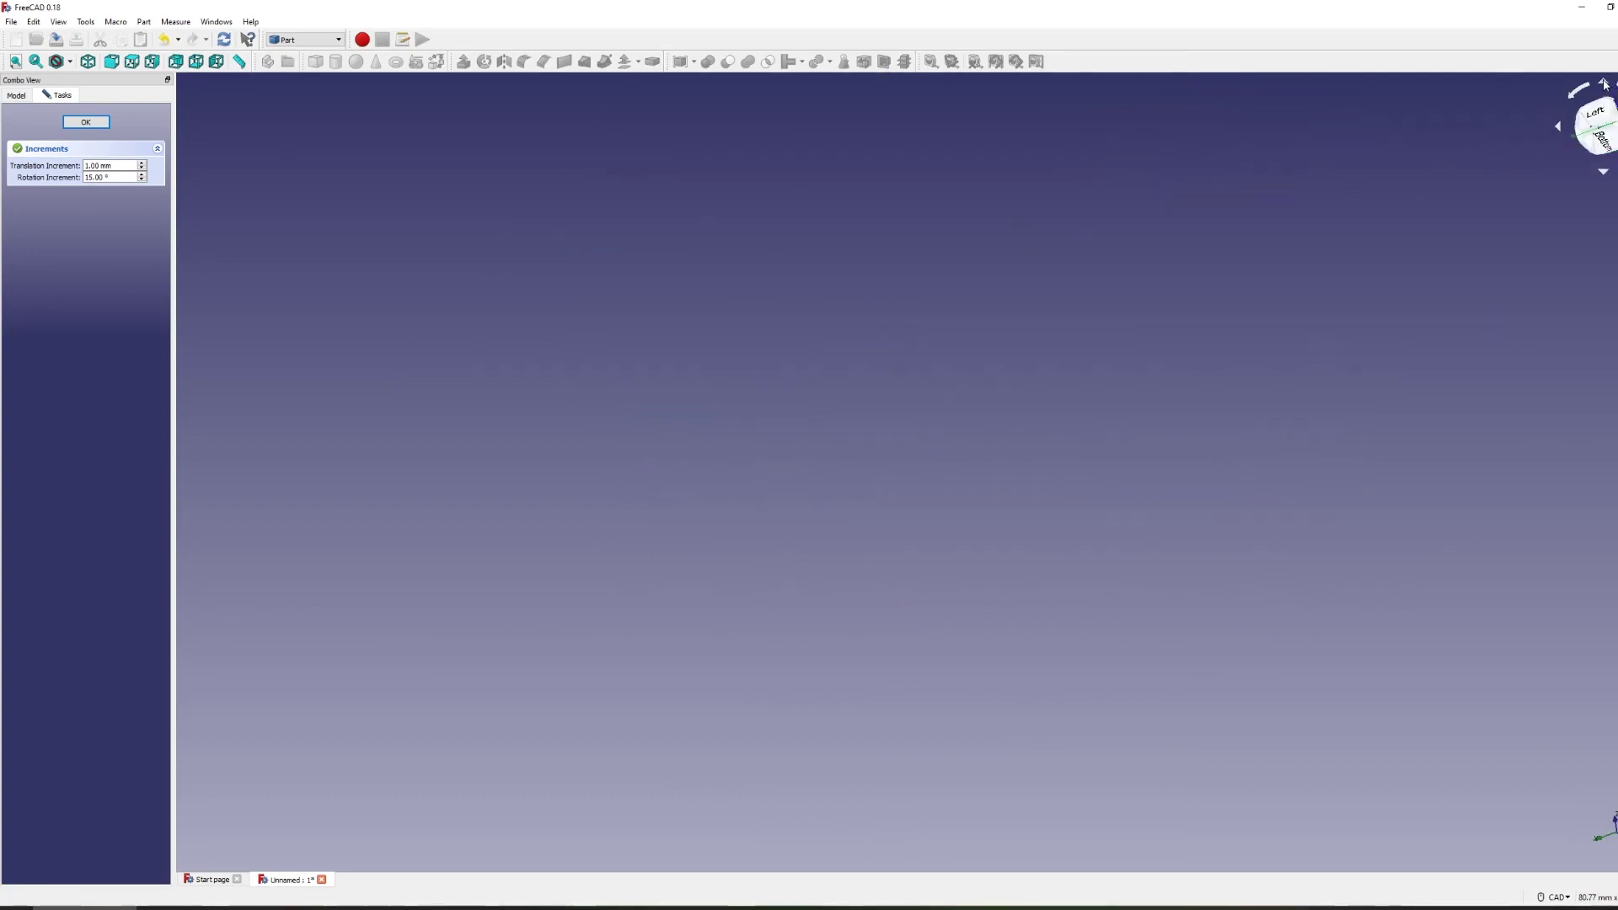
click(1594, 132)
click(1600, 120)
scroll(933, 495, down, 14)
middle_drag(932, 495, 817, 571)
scroll(881, 506, up, 16)
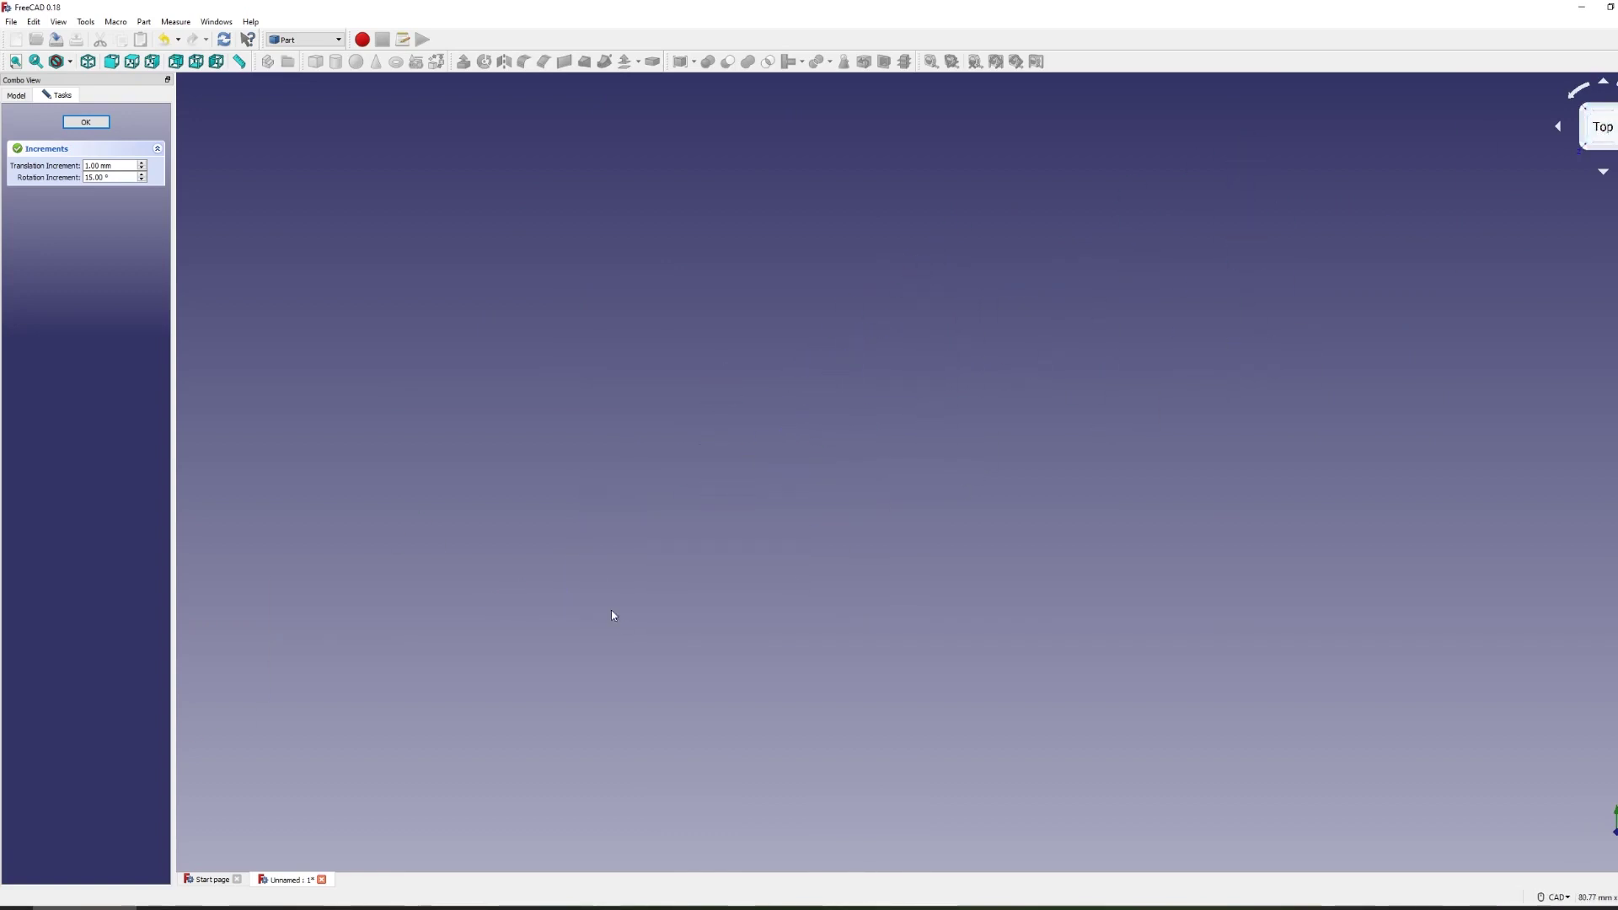
middle_drag(320, 762, 1041, 196)
scroll(1040, 196, down, 2)
drag(839, 215, 838, 269)
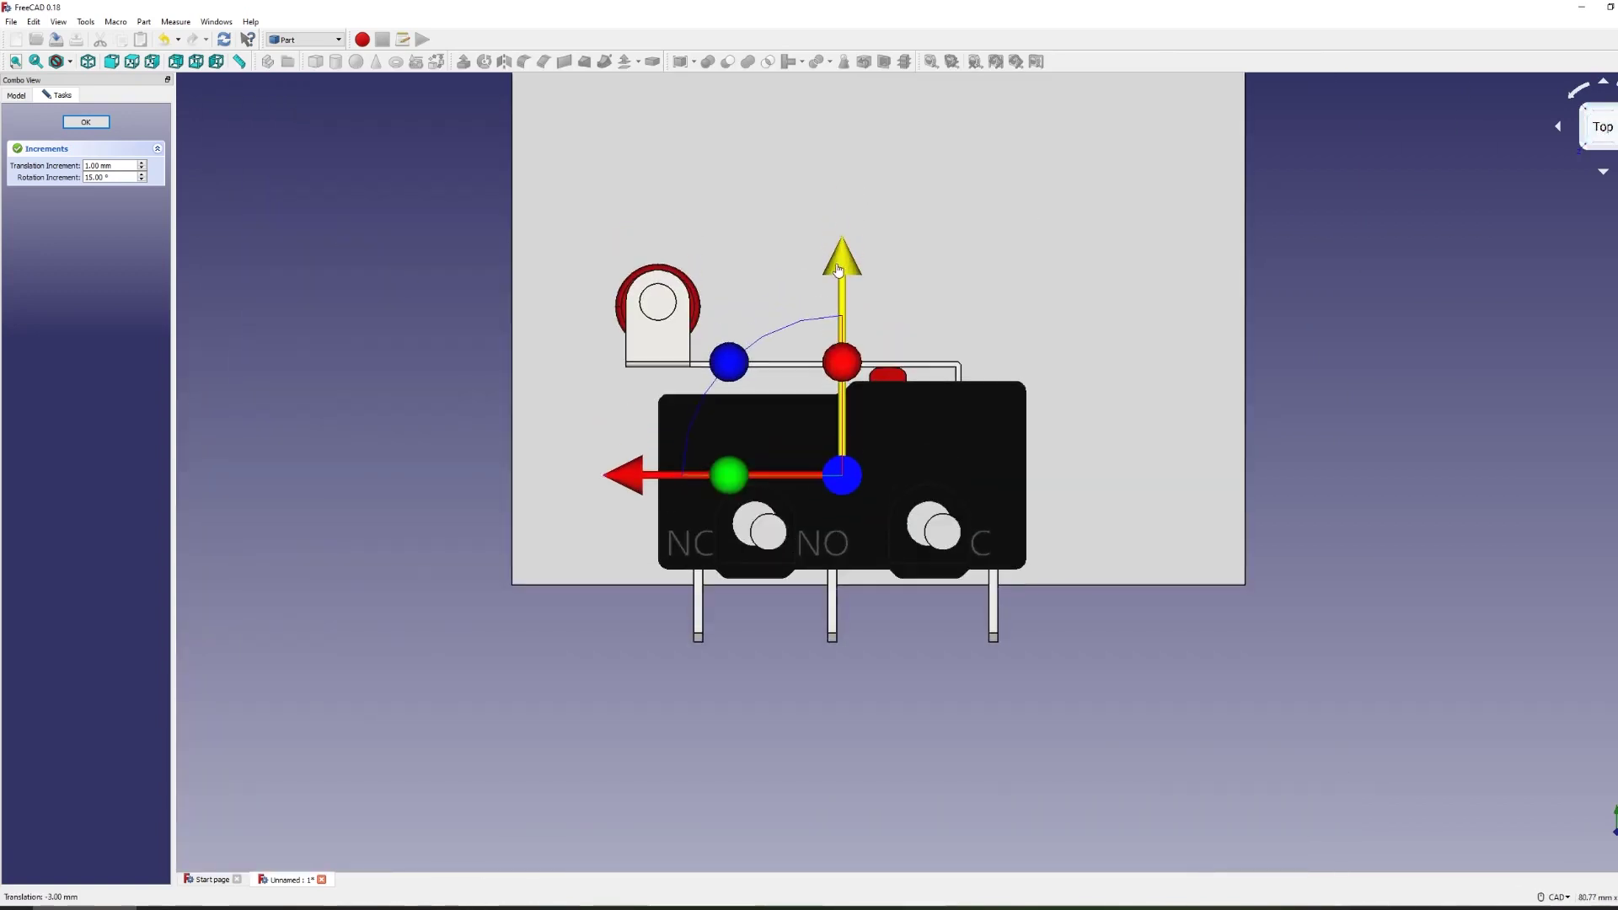
key(Return)
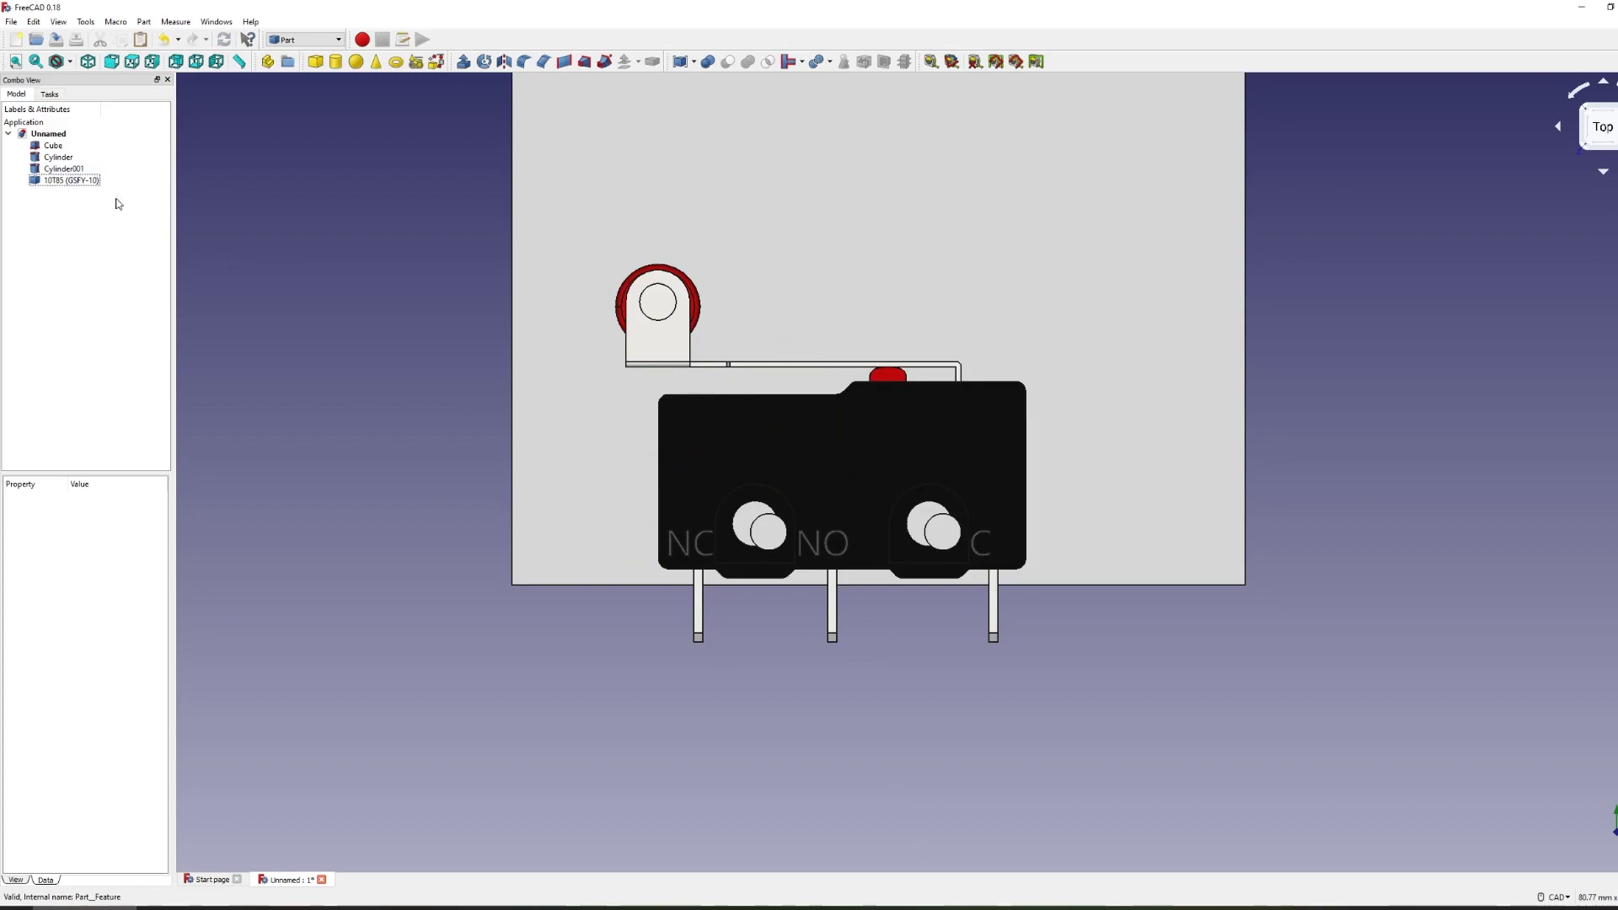
Nudge the micro switch in 0.10 mm increments along X and Y until its holes align with the plate's pins, and finish the transform.
double_click(72, 182)
drag(632, 478, 644, 478)
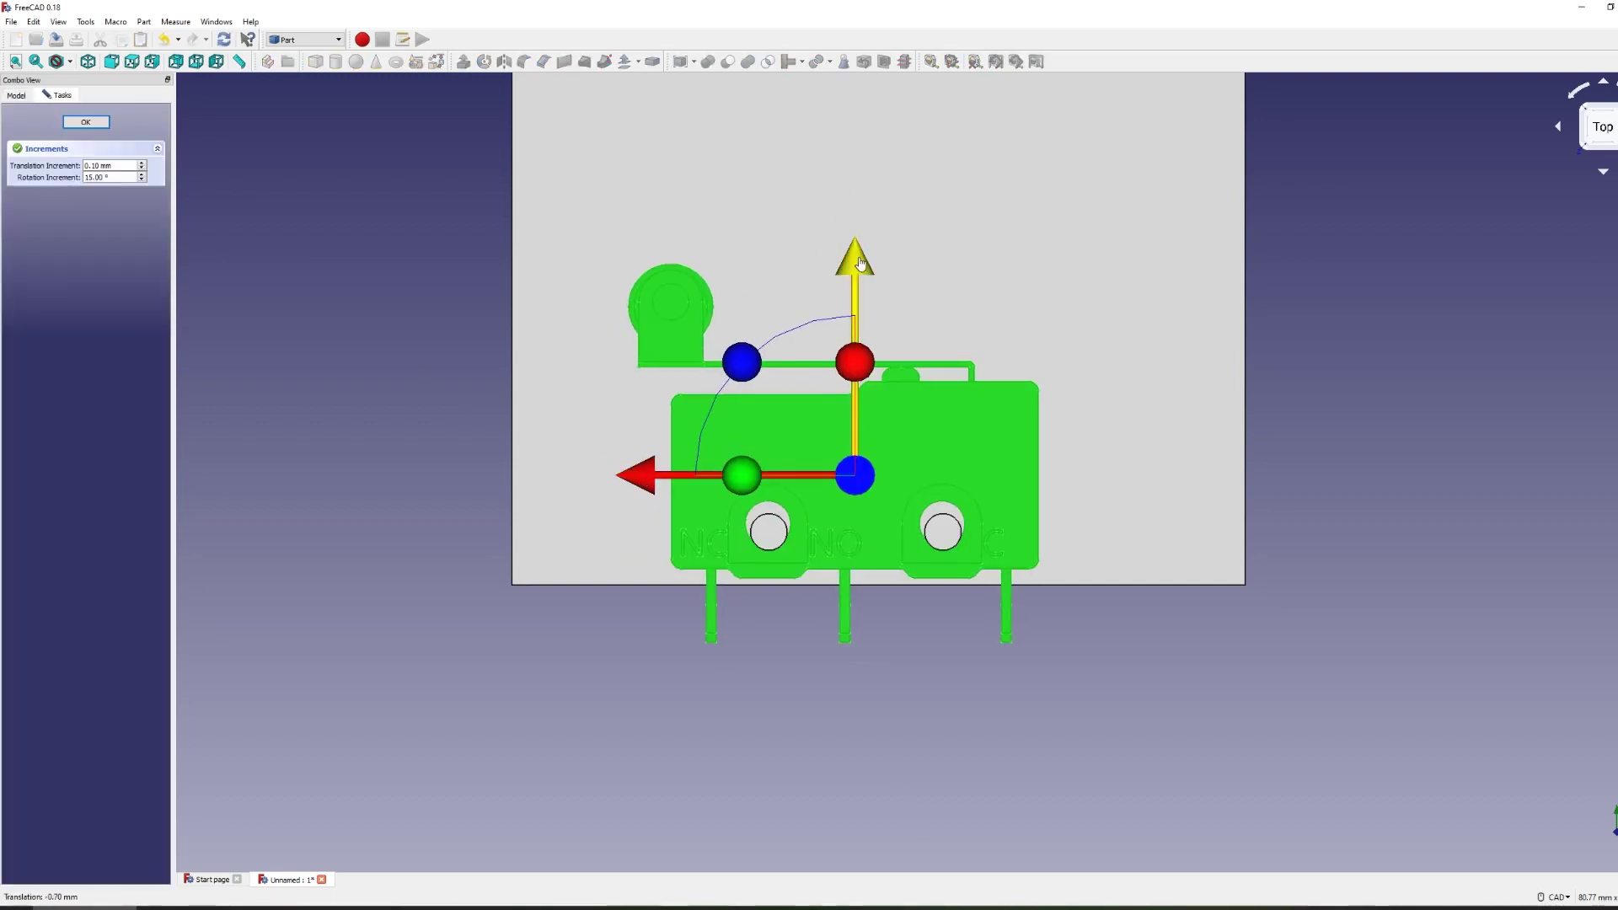
drag(855, 260, 855, 270)
drag(648, 476, 652, 476)
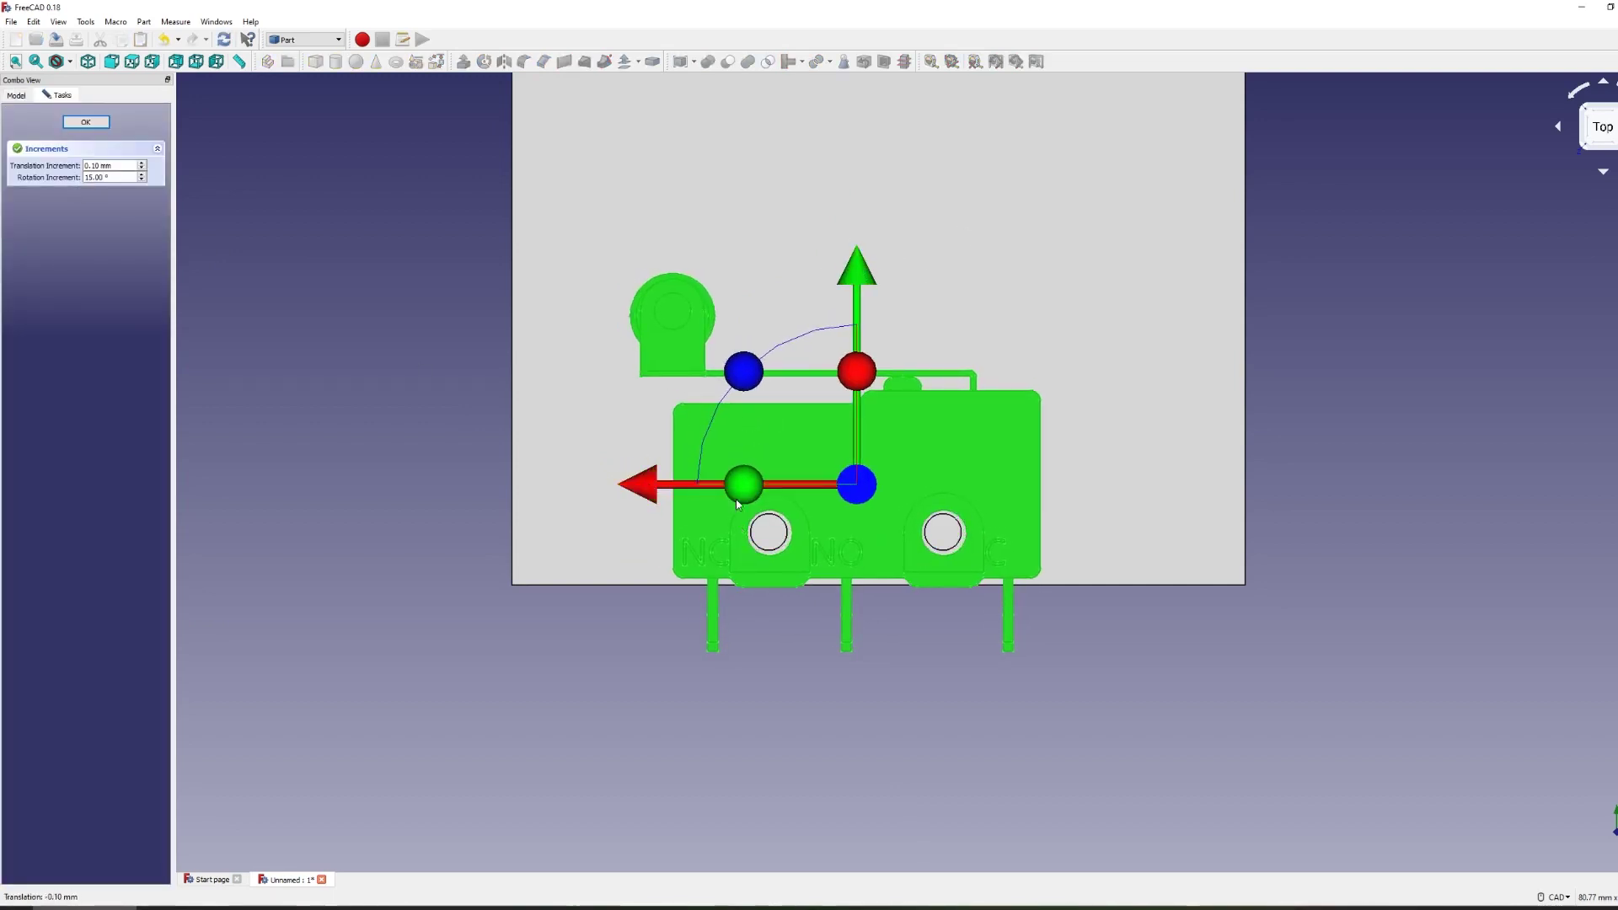
click(648, 483)
click(91, 127)
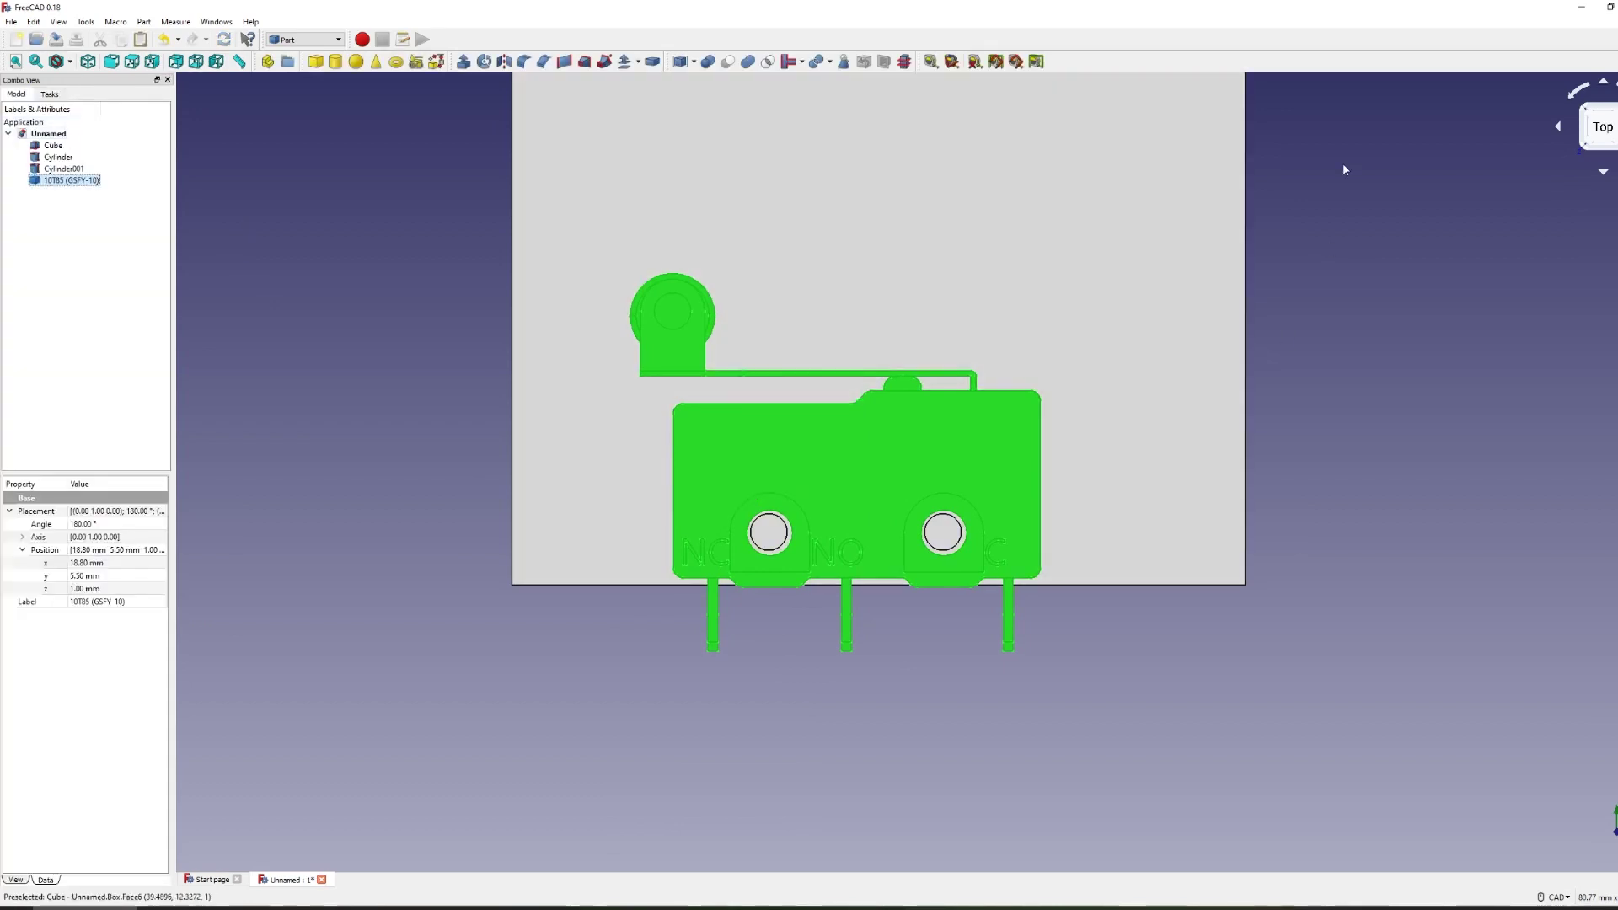
middle_drag(1342, 164, 1214, 187)
click(697, 733)
middle_drag(697, 733, 1245, 578)
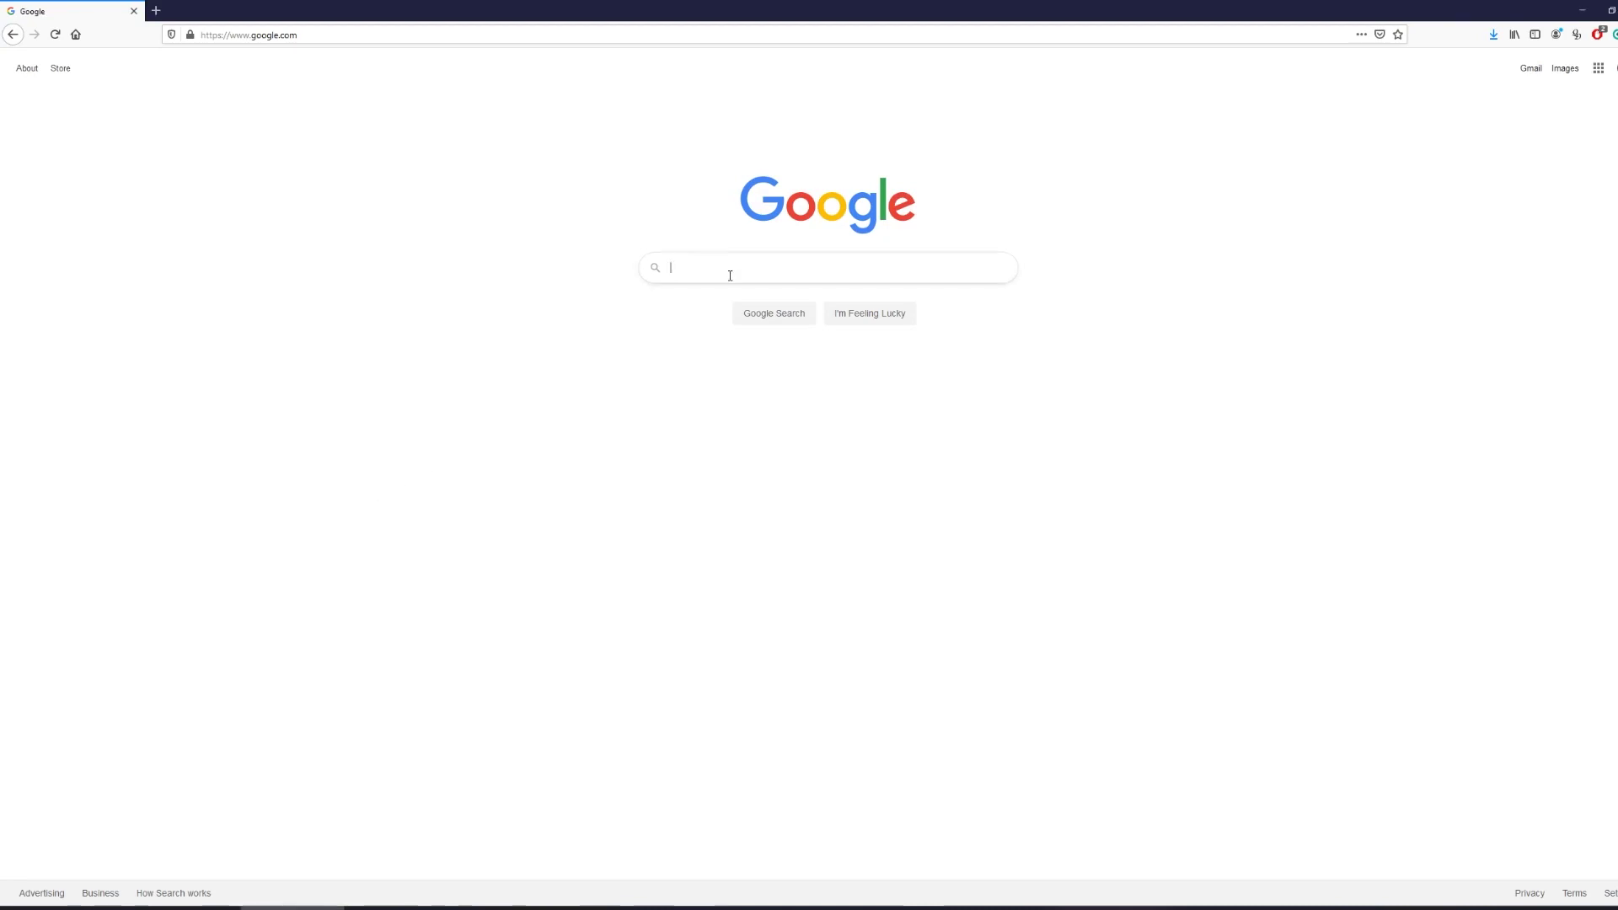
Search the web for grabcad in the browser and open the GrabCAD site.
text(grab)
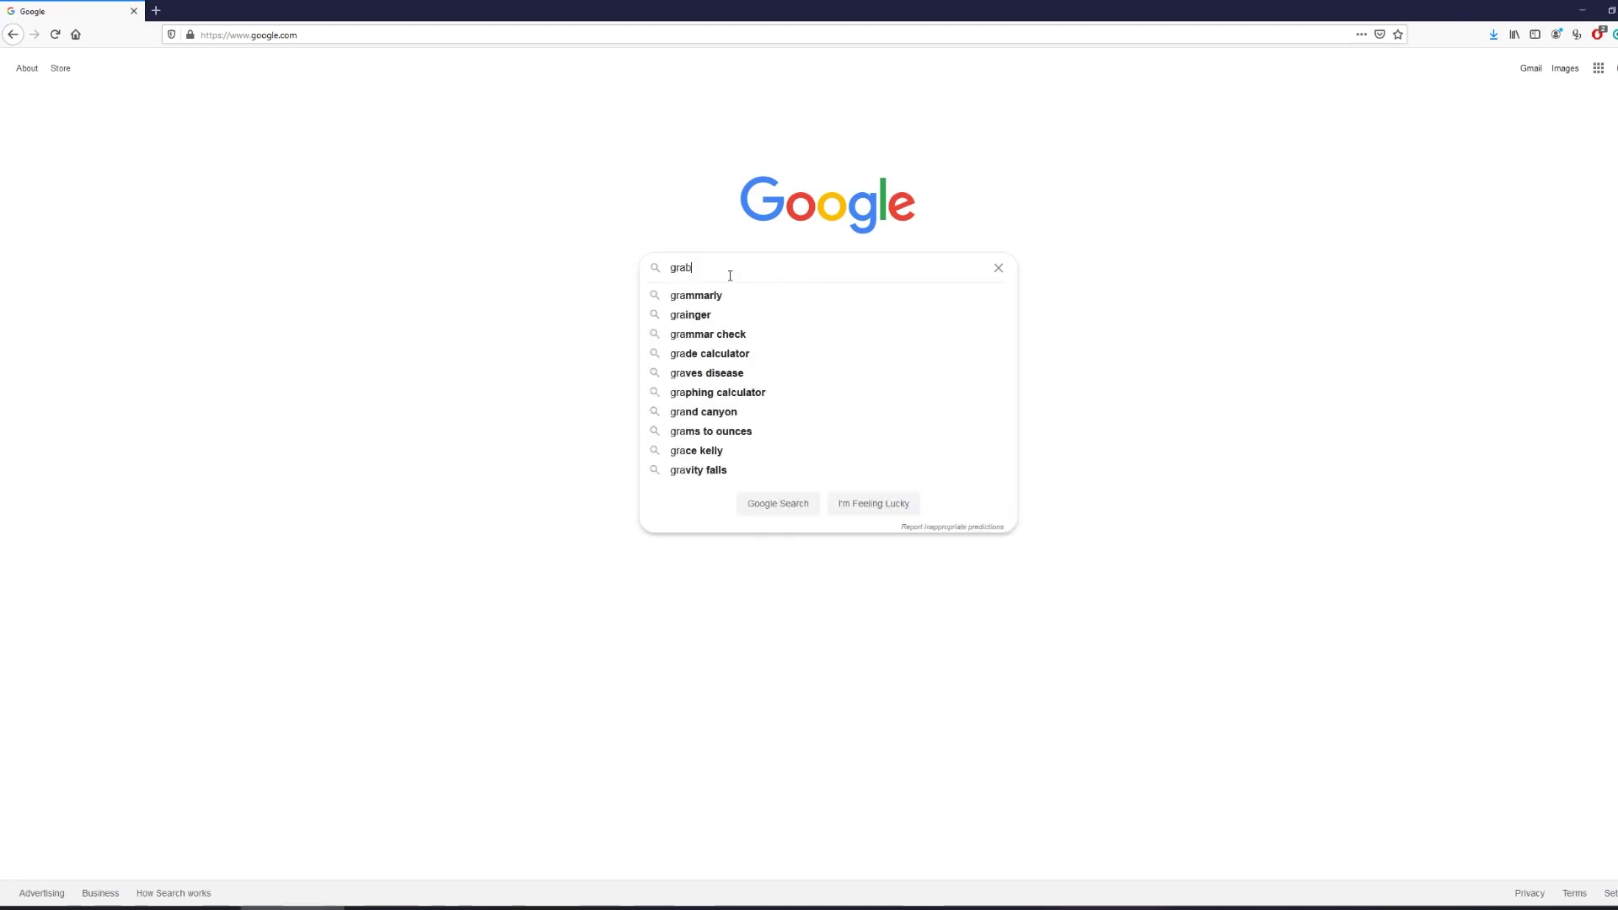
text(cad)
key(Return)
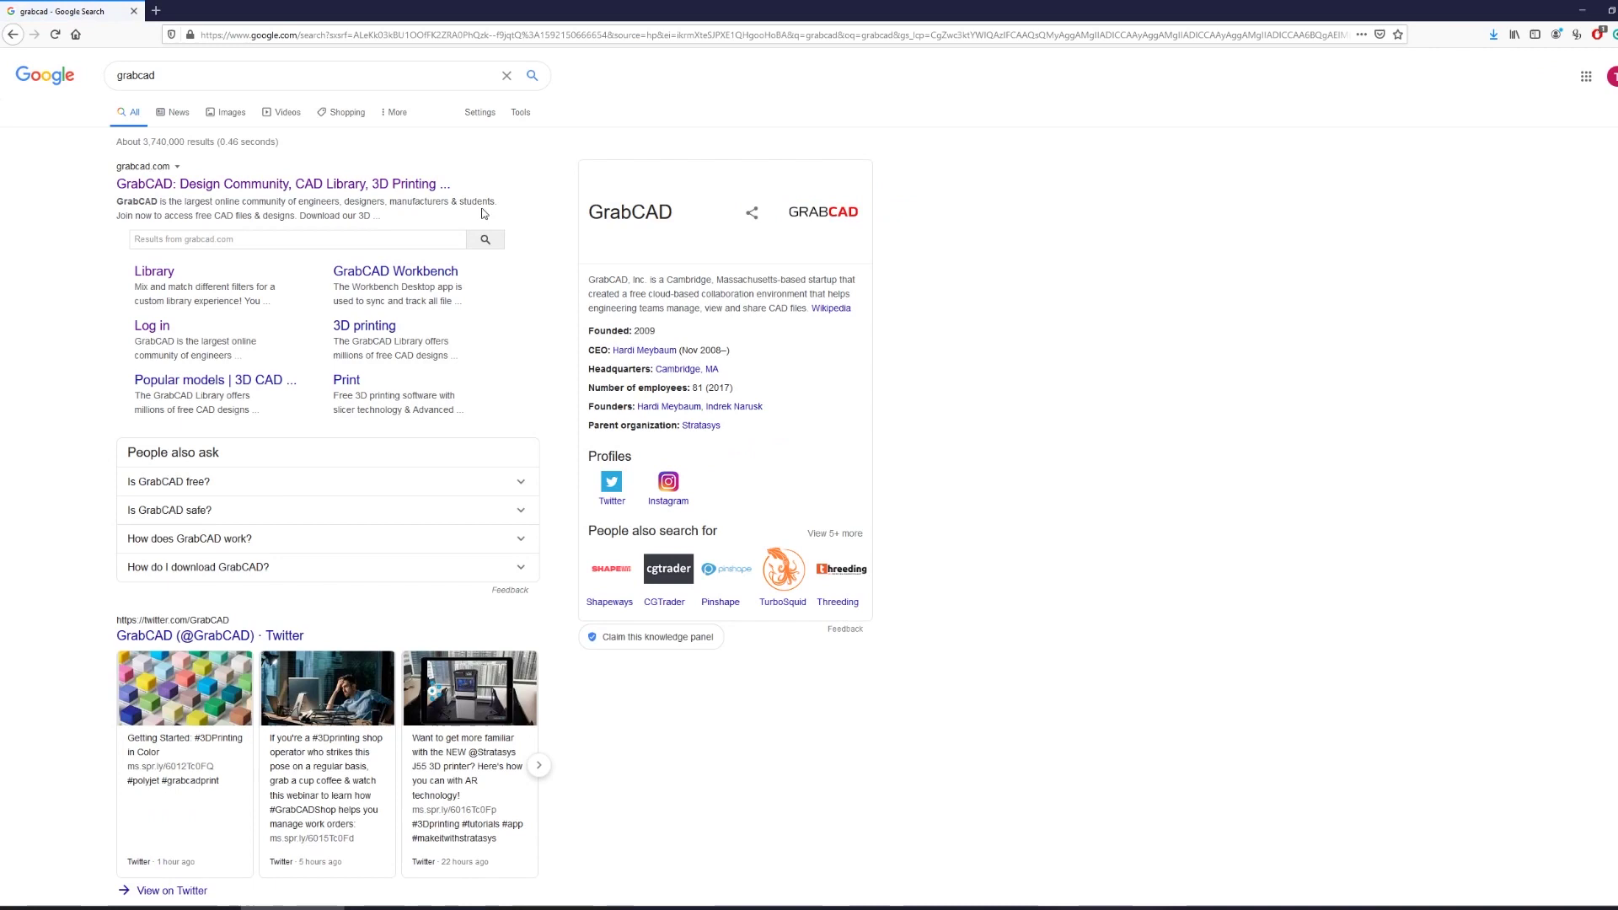
click(382, 192)
mouse_move(647, 65)
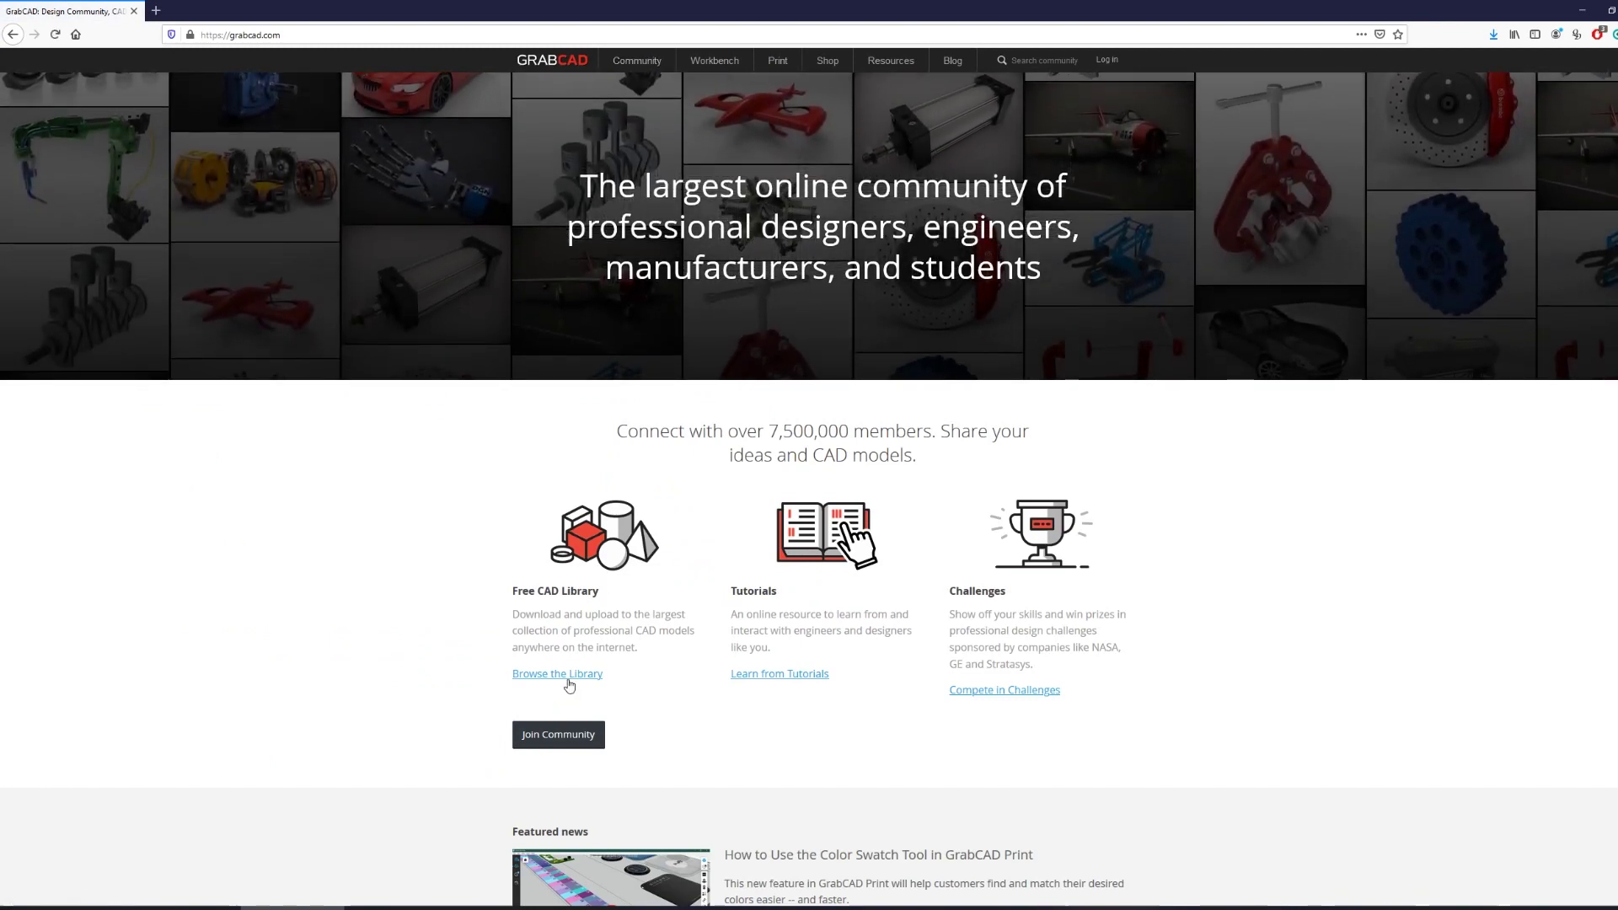
Open the free CAD library and search it for microswitch.
click(702, 589)
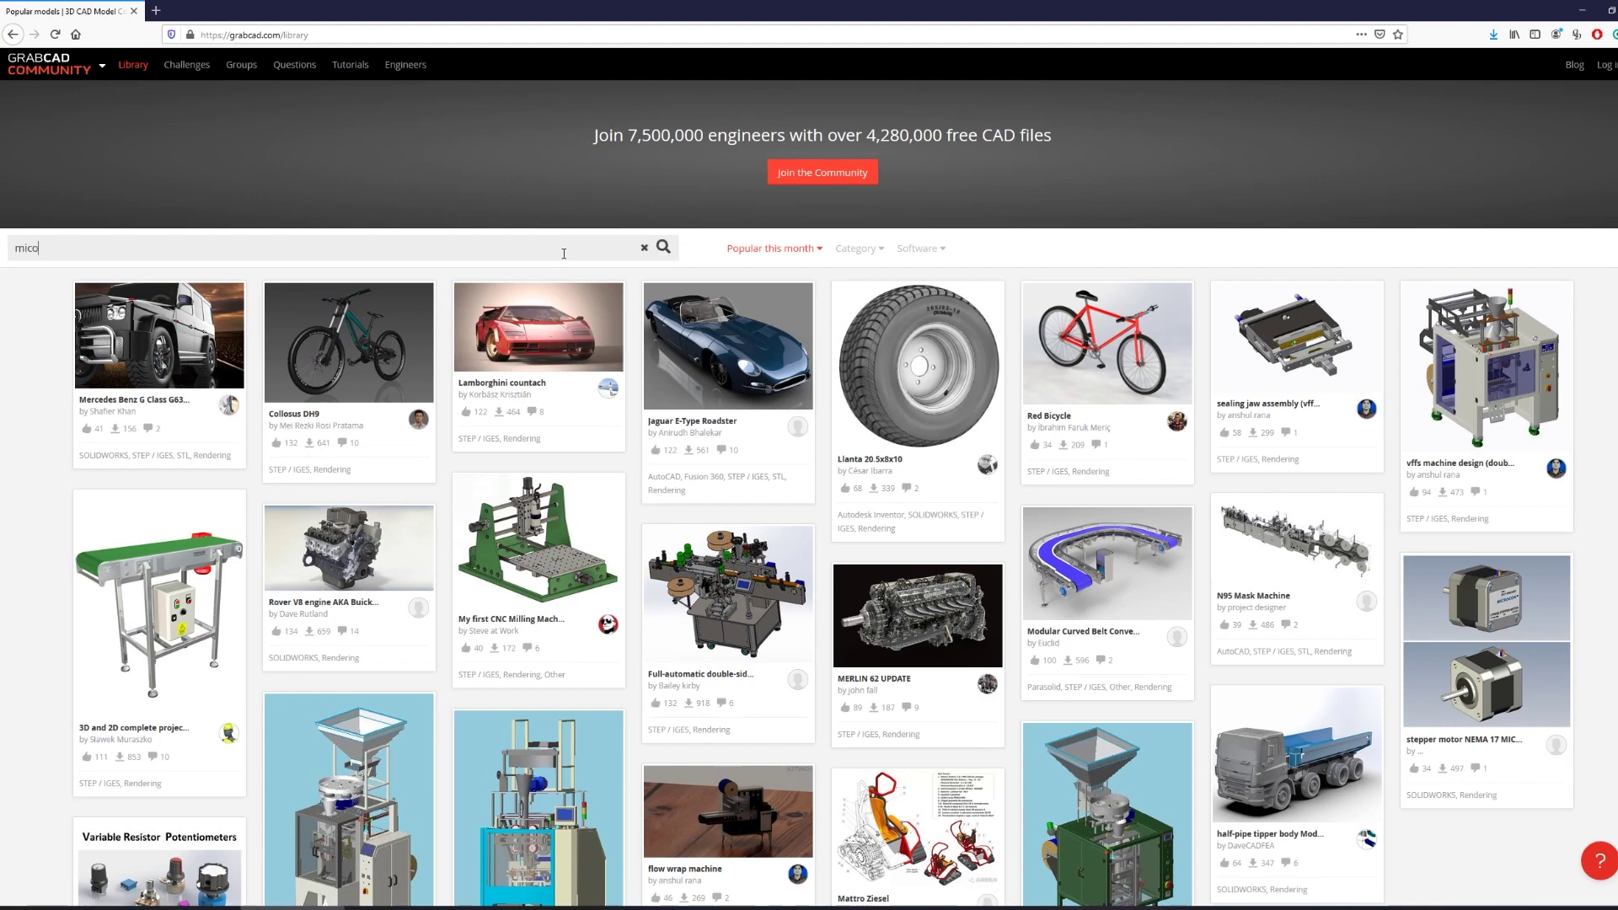
key(Return)
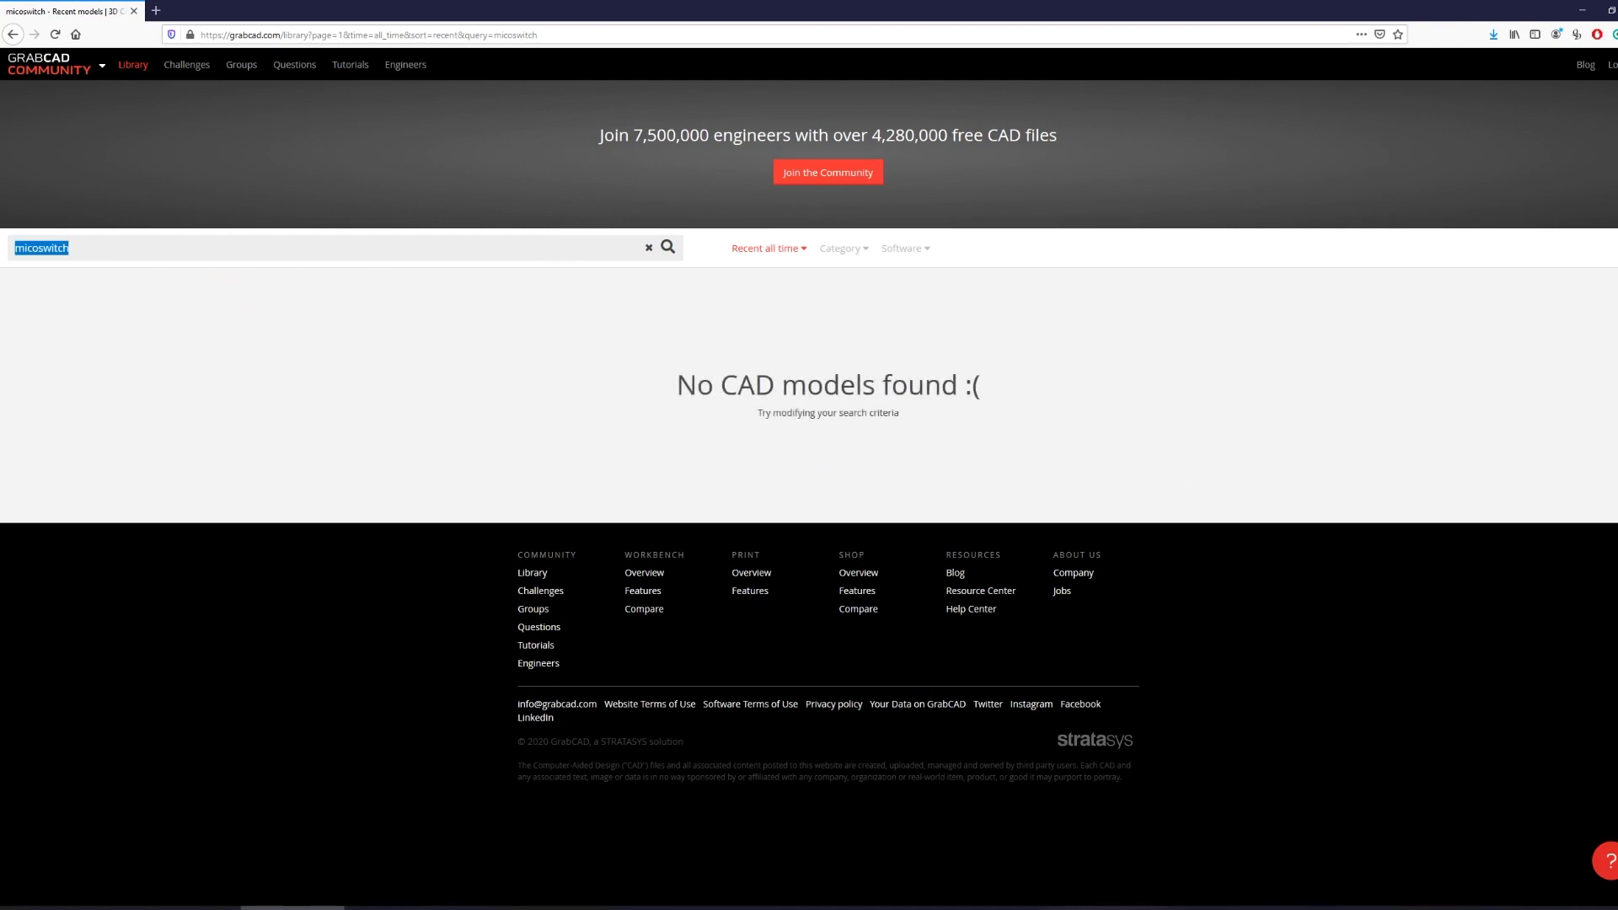
text(ch)
key(Return)
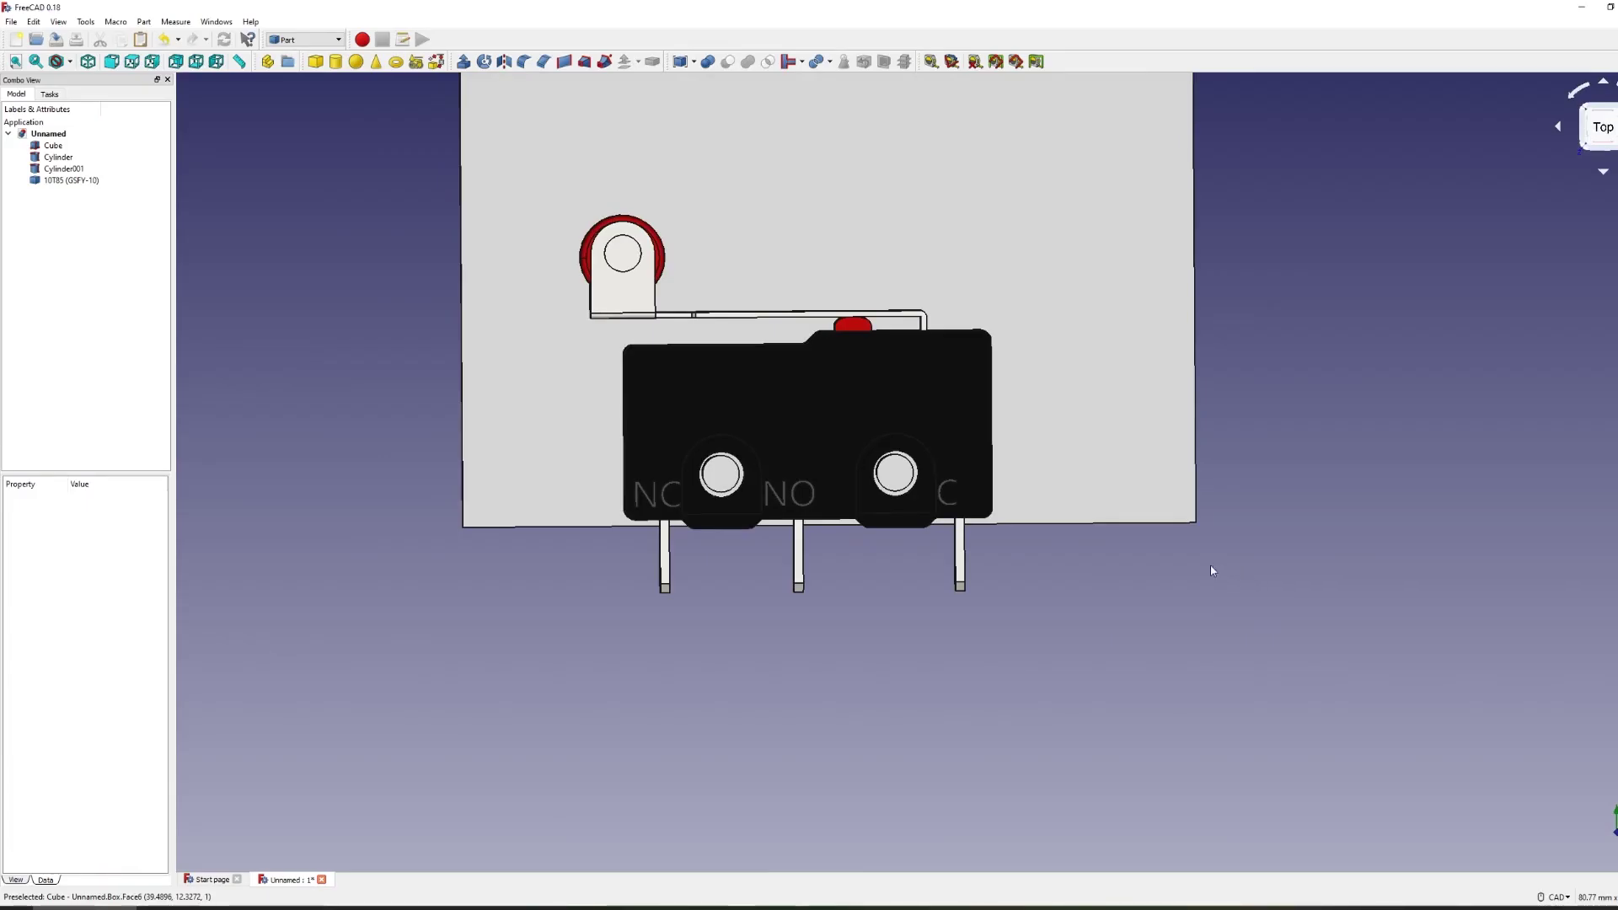
Switch back to FreeCAD and add a 10 mm cube to the plate and micro switch model.
middle_drag(1209, 564, 1252, 536)
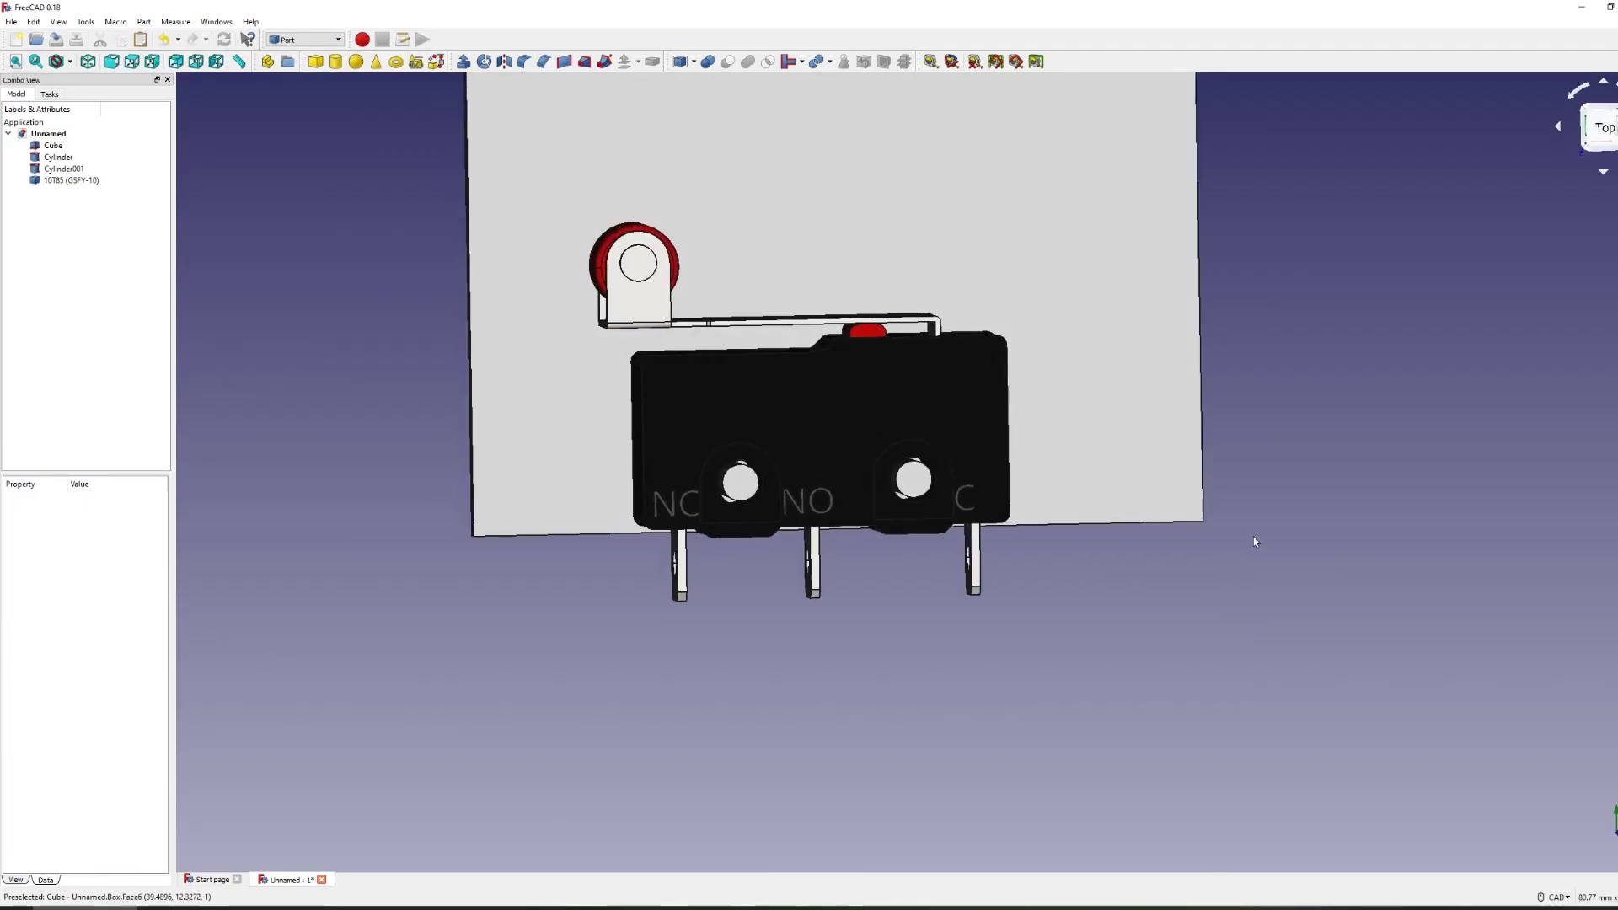
middle_drag(1275, 449, 1289, 526)
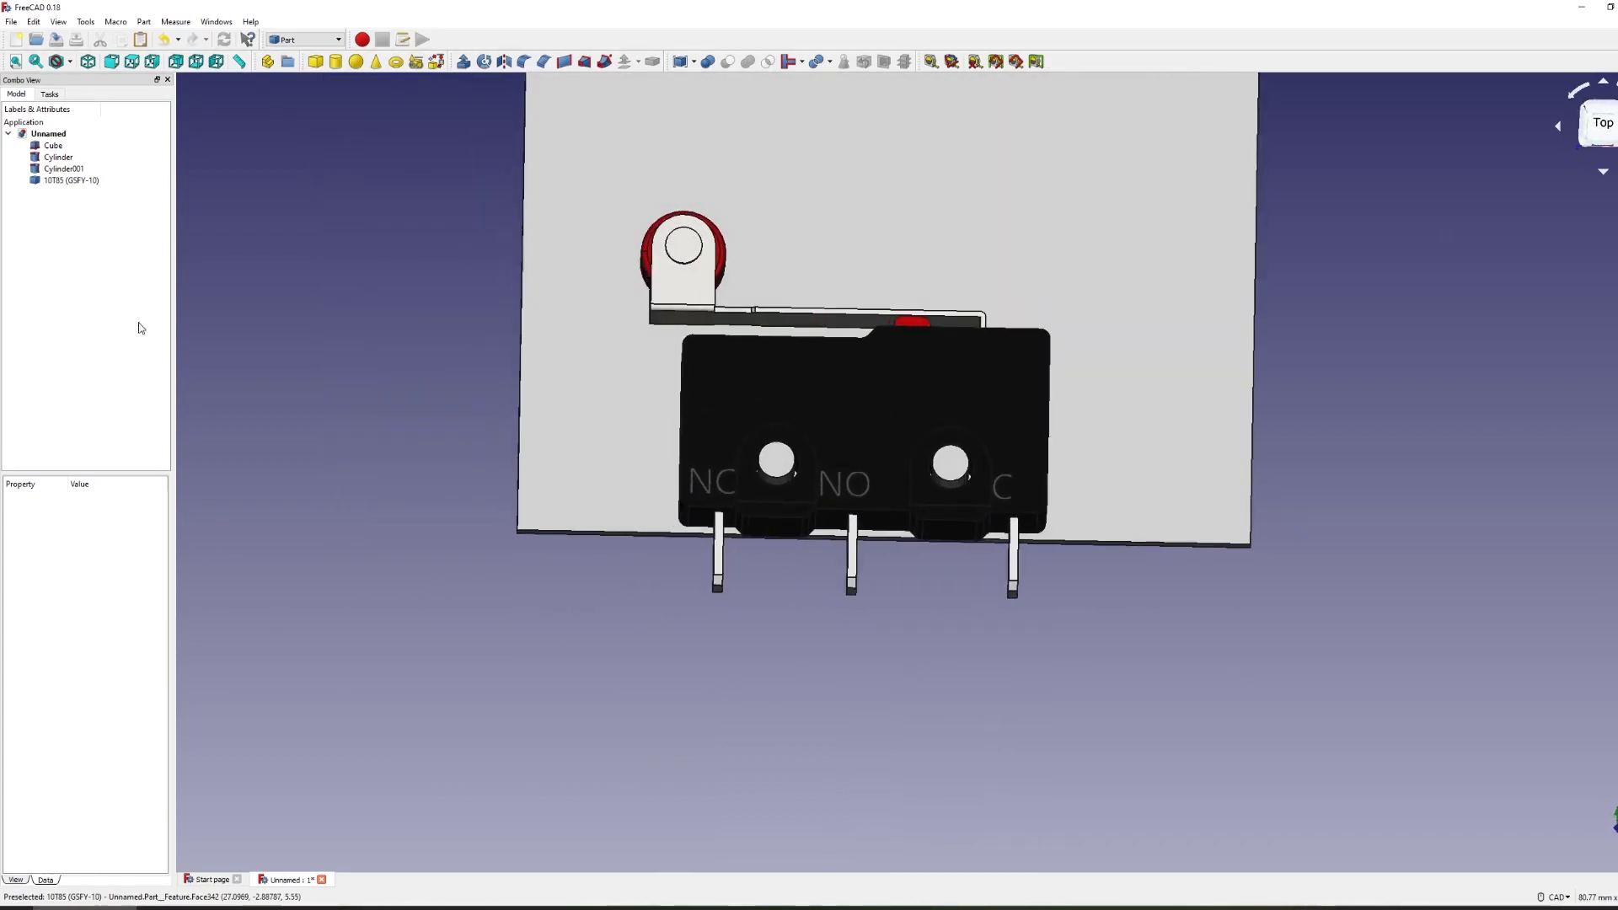
click(59, 157)
click(126, 131)
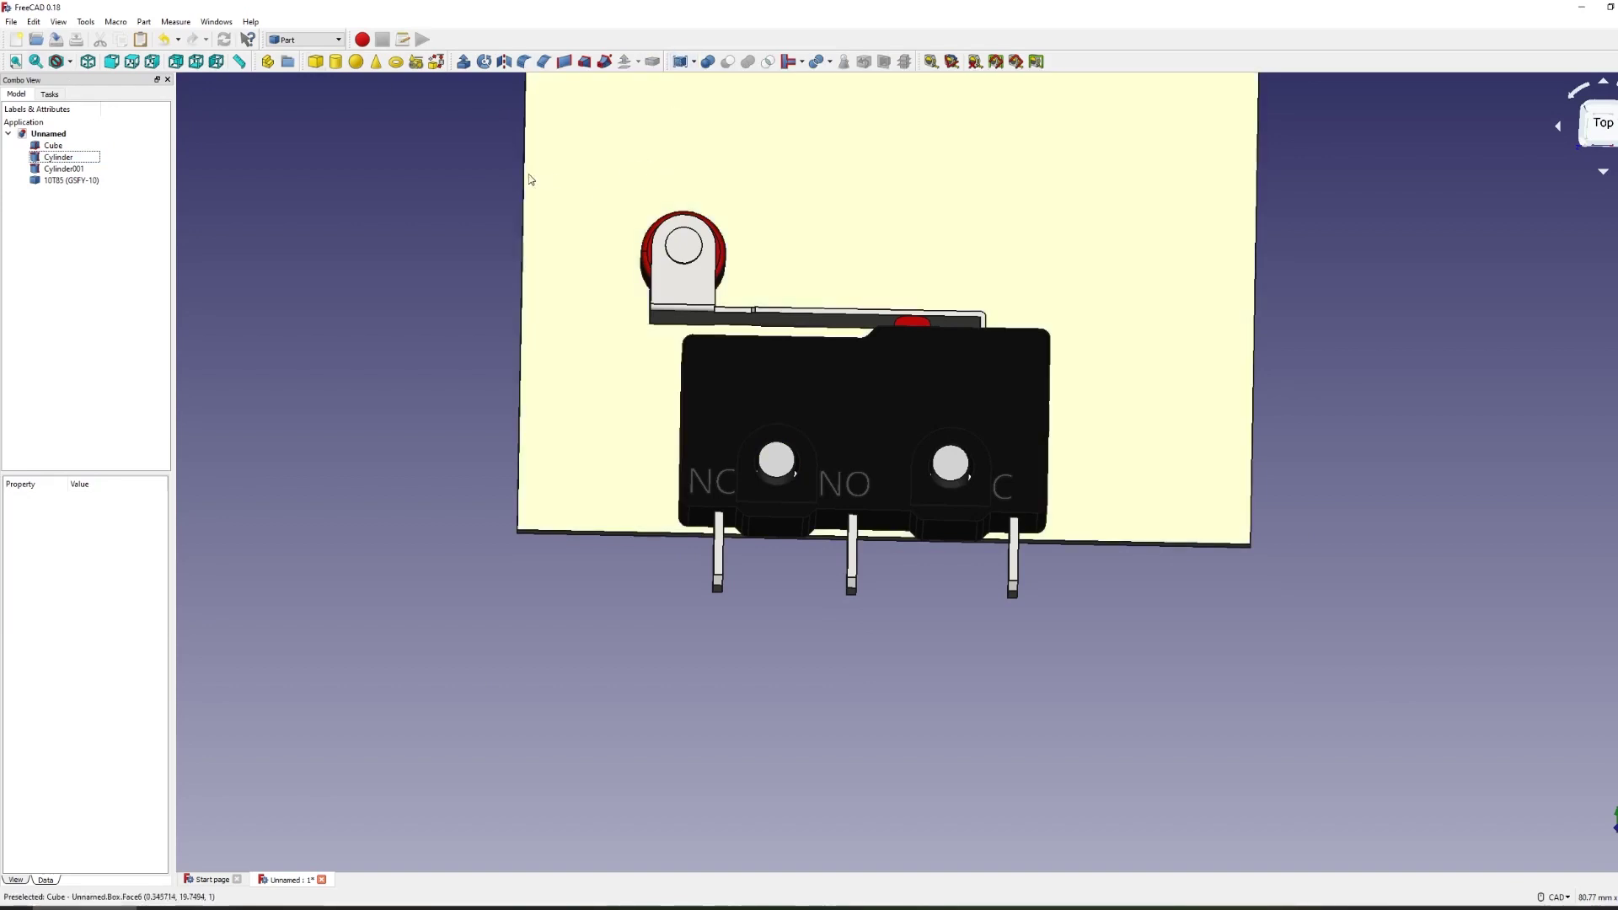
middle_drag(531, 180, 494, 293)
click(316, 62)
click(59, 192)
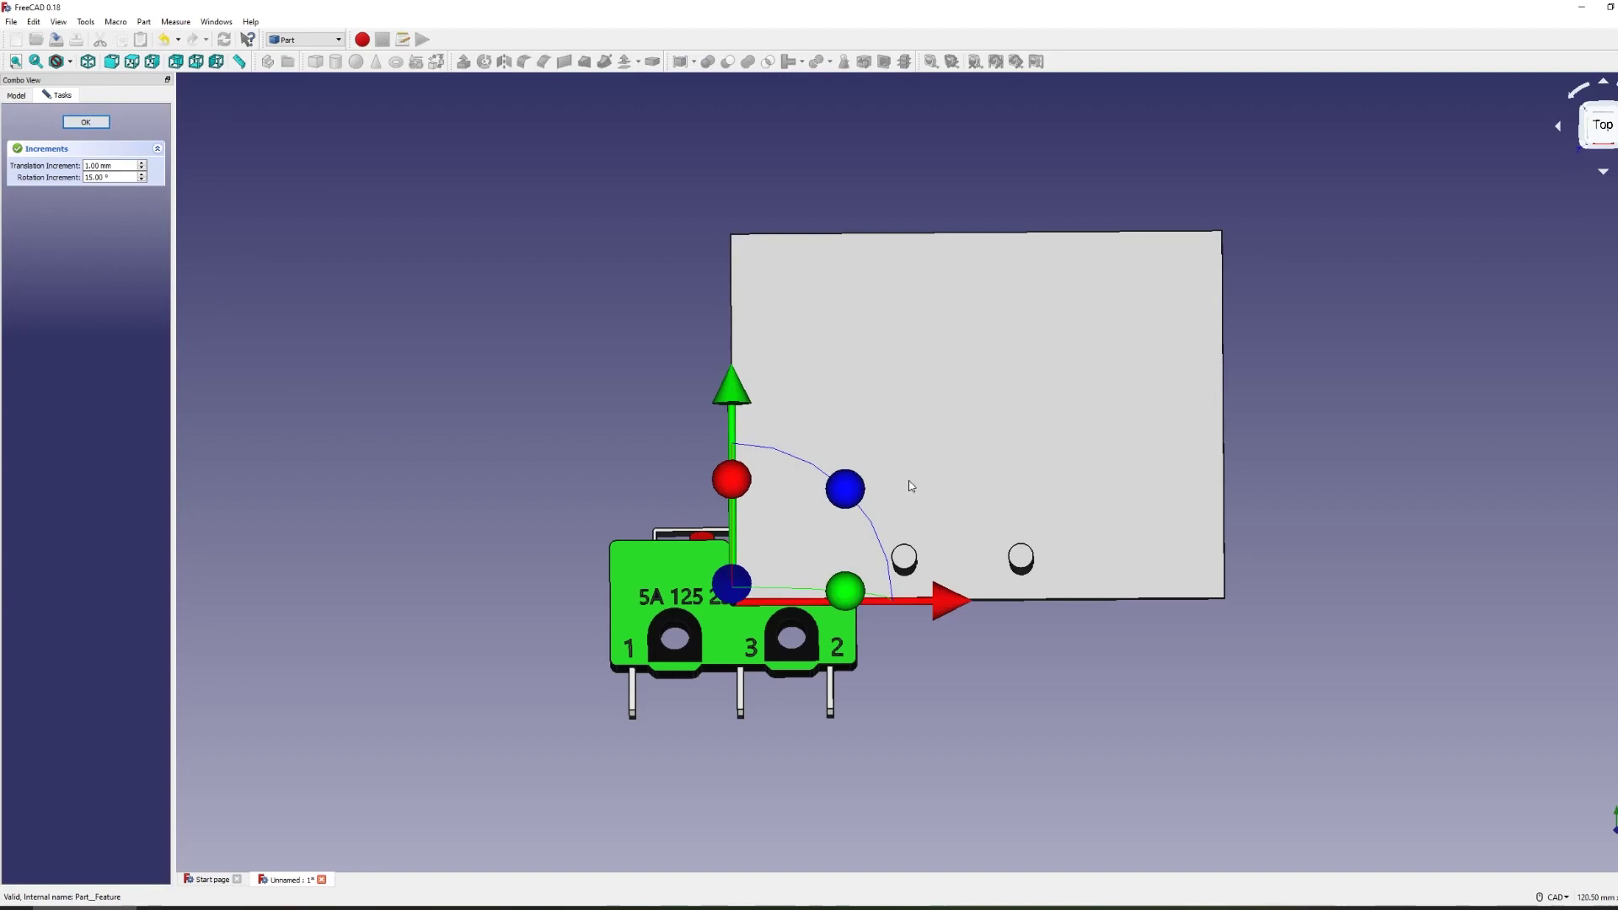
Examine the plate and micro switch assembly from several angles and zoom levels, including the top view.
drag(731, 388, 731, 278)
click(929, 510)
drag(942, 502, 1162, 503)
middle_drag(846, 464, 1155, 473)
drag(1365, 469, 1371, 504)
click(1259, 358)
middle_drag(1281, 481, 952, 354)
drag(962, 234, 859, 632)
middle_drag(956, 459, 1224, 481)
scroll(1224, 478, down, 2)
drag(1169, 476, 1191, 559)
middle_drag(1278, 466, 1382, 556)
click(1593, 126)
scroll(978, 430, up, 6)
drag(782, 577, 784, 619)
middle_drag(1082, 437, 1089, 393)
click(1607, 82)
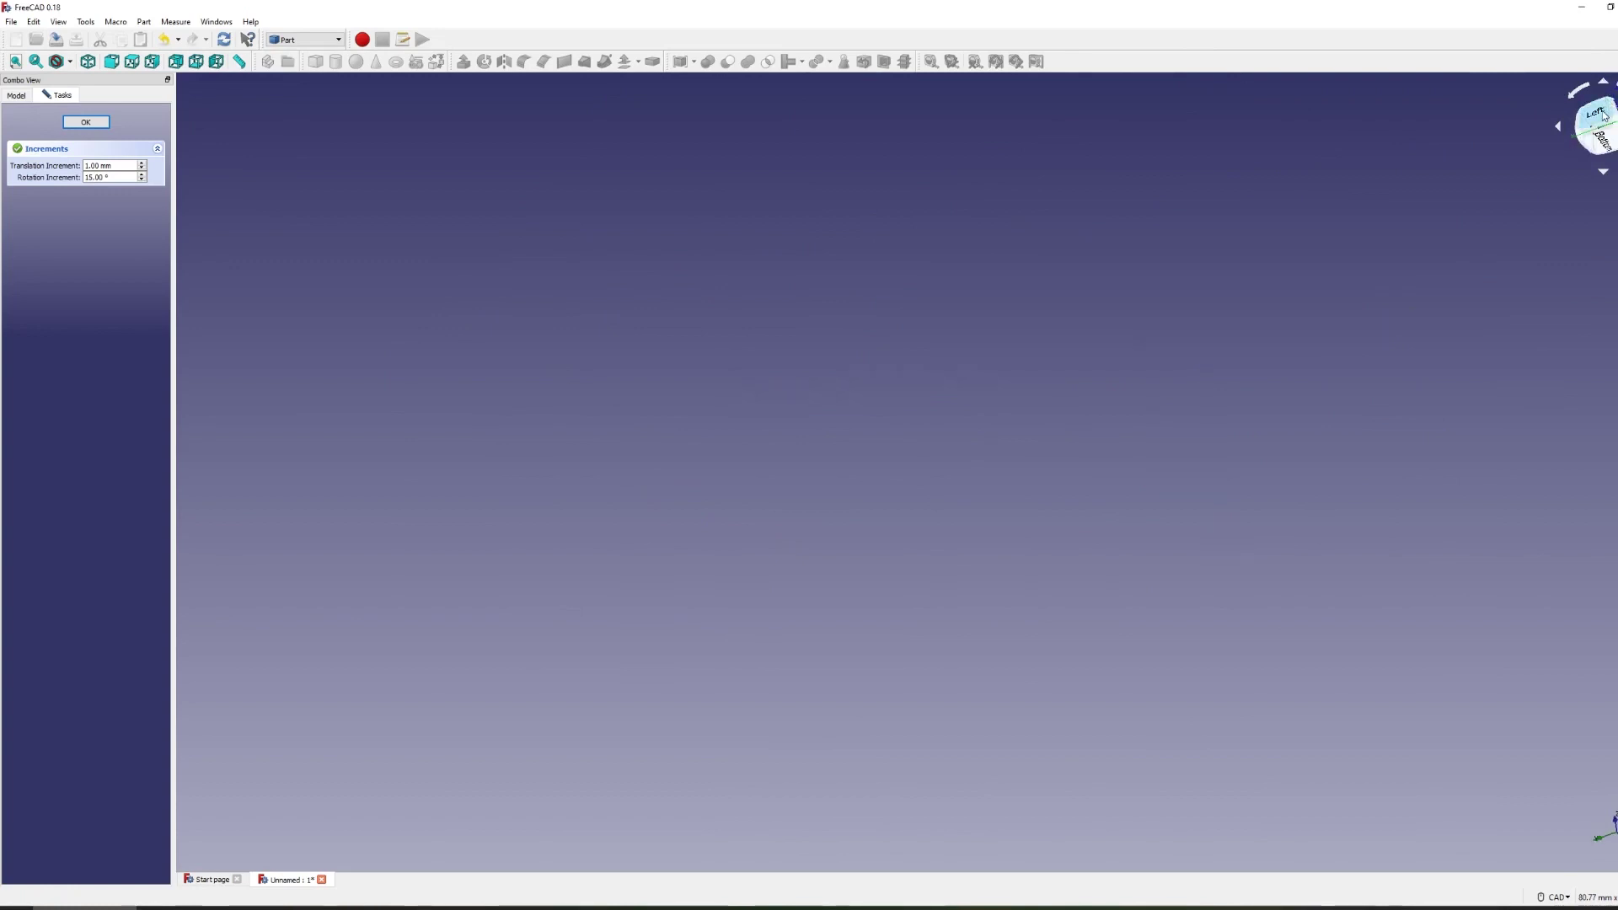
scroll(967, 479, up, 5)
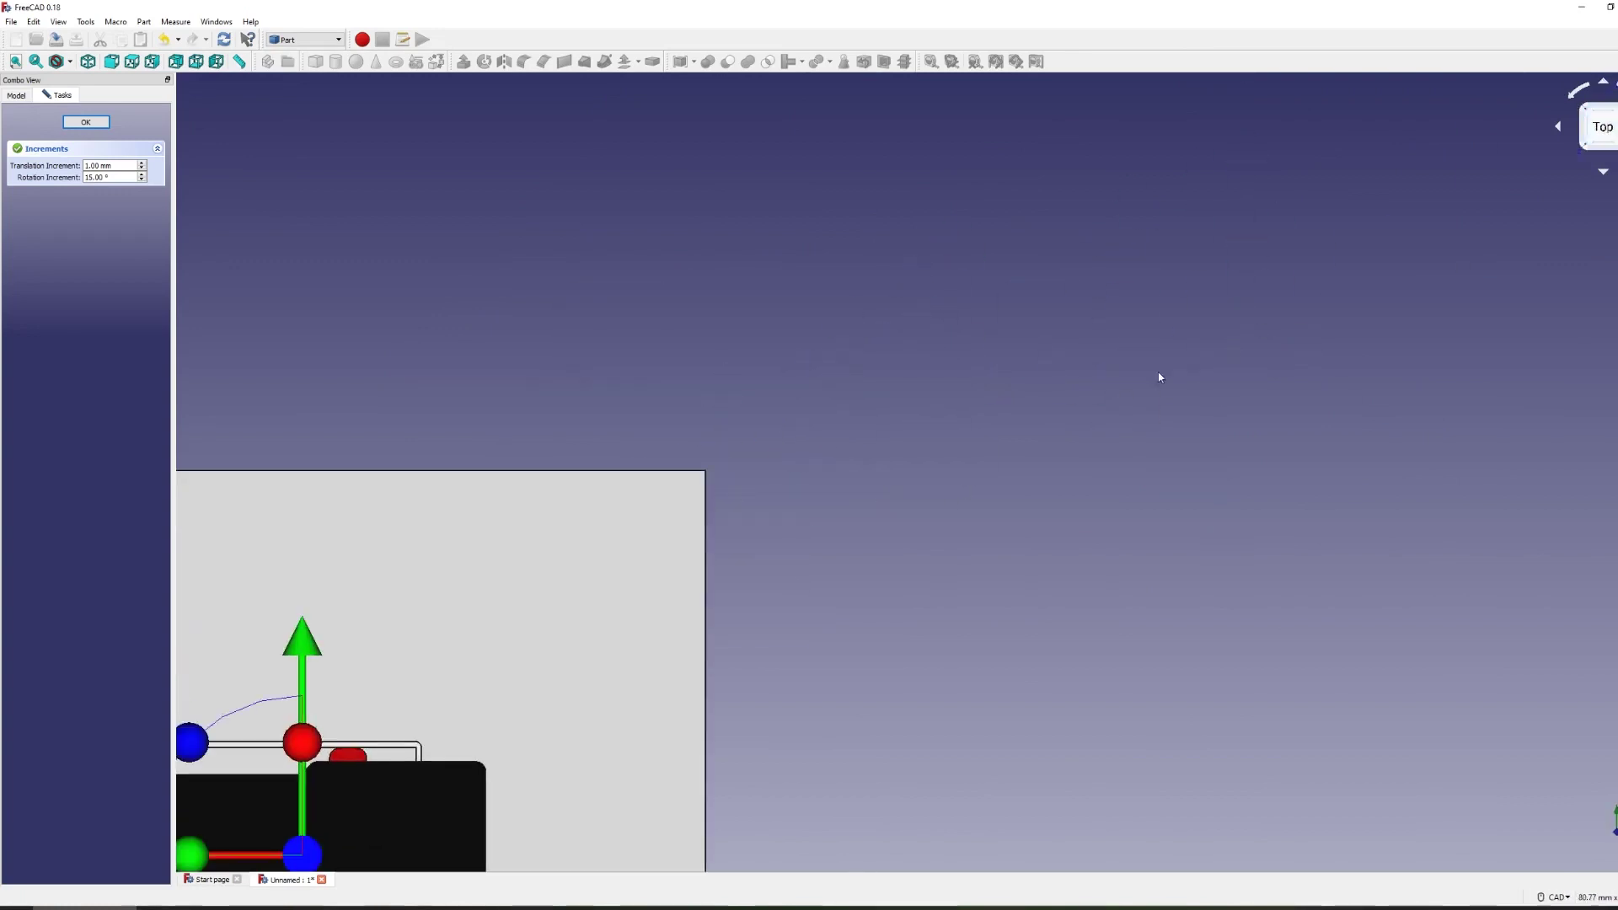
scroll(907, 393, up, 2)
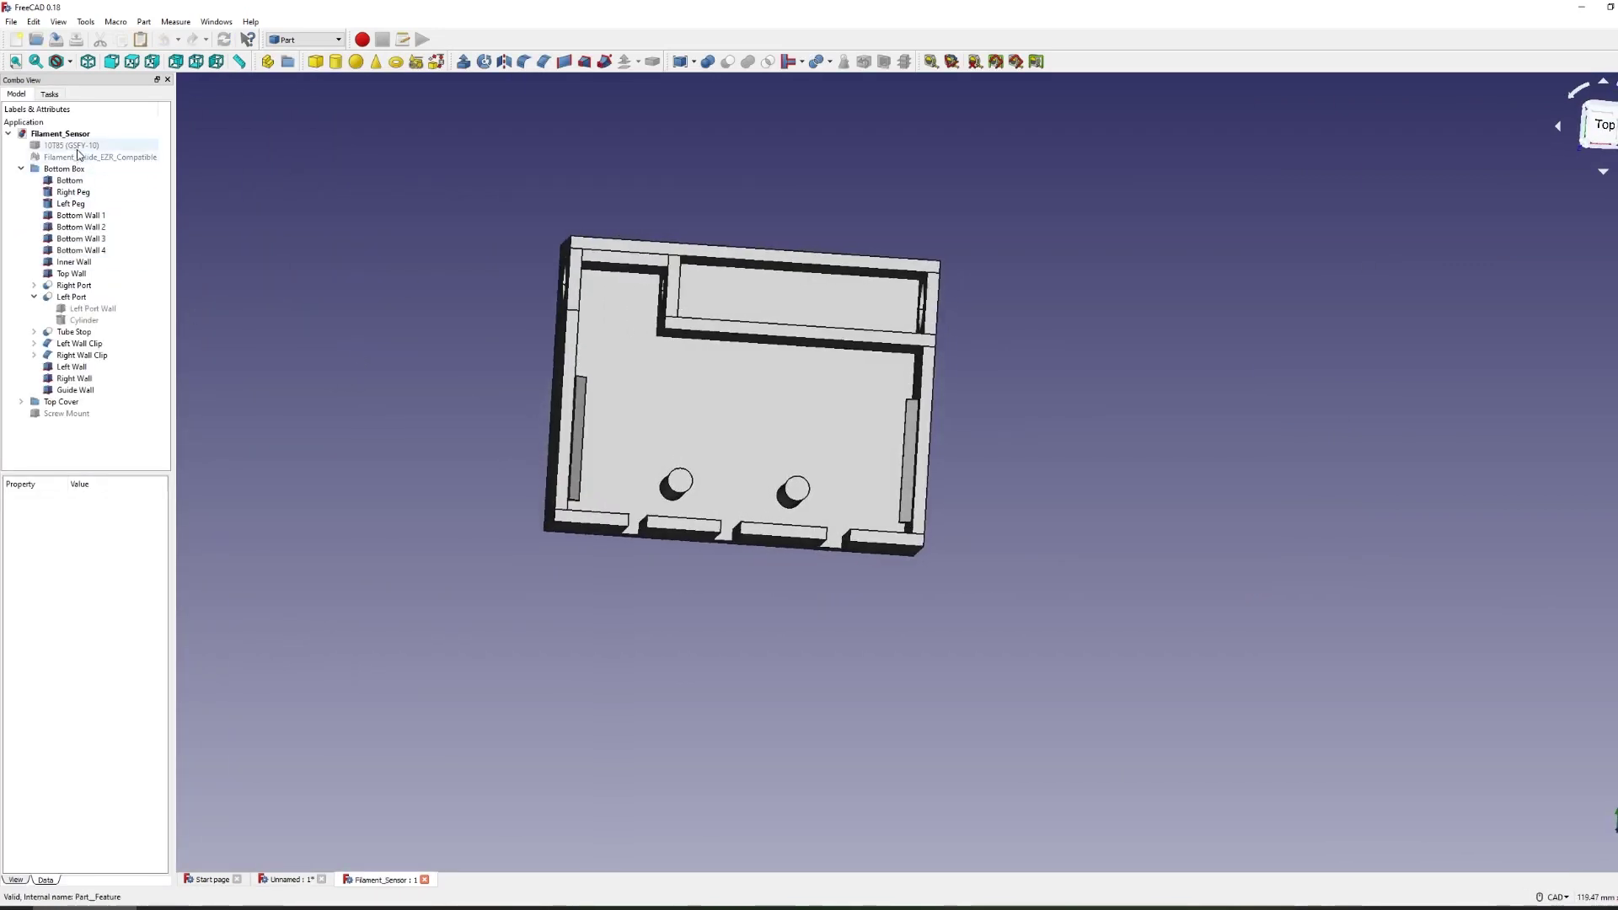
Show the hidden micro switch in the Filament_Sensor model and inspect its fit inside the bottom box from several sides.
click(74, 144)
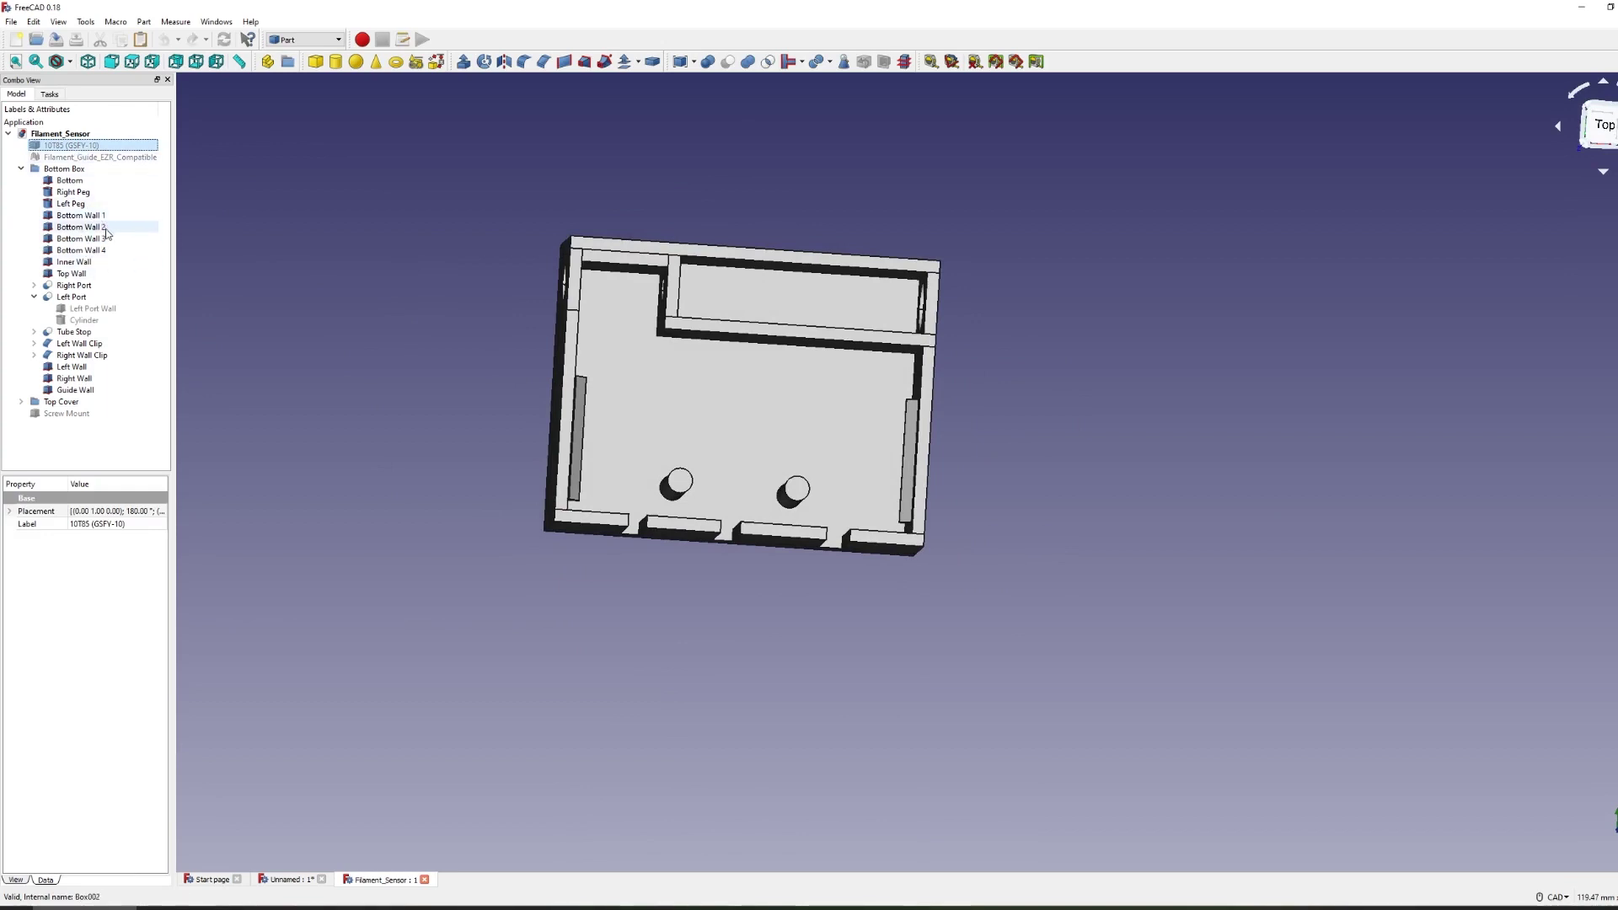
right_click(73, 148)
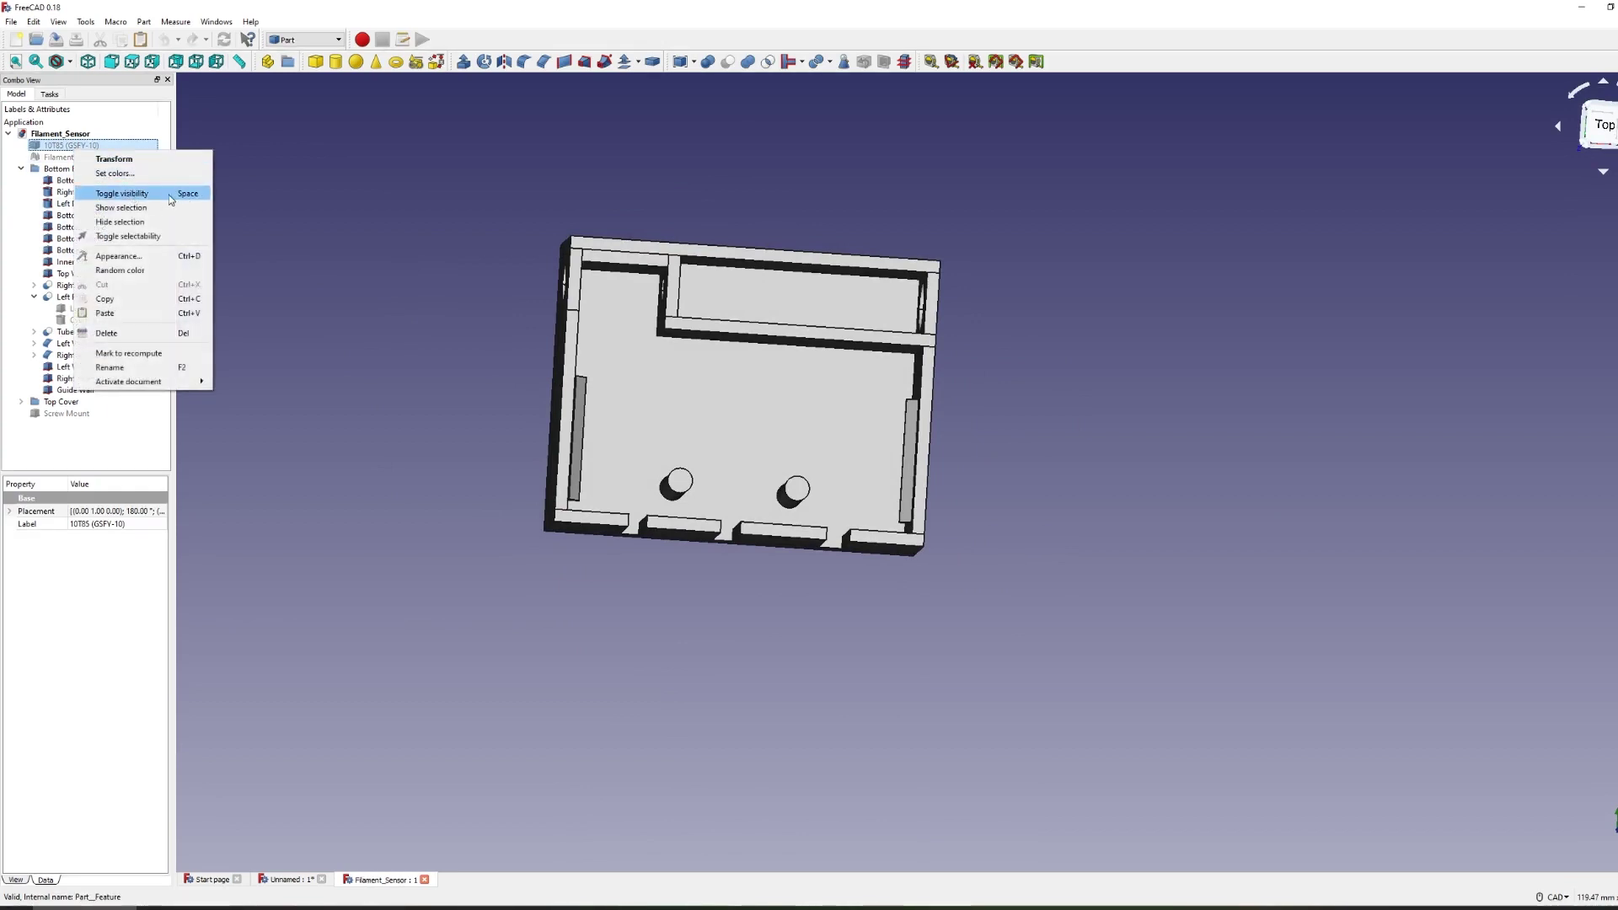
click(127, 193)
middle_drag(1101, 311, 1051, 227)
middle_drag(294, 513, 330, 567)
middle_drag(1091, 478, 1033, 467)
shift+middle_drag(1017, 361, 1153, 458)
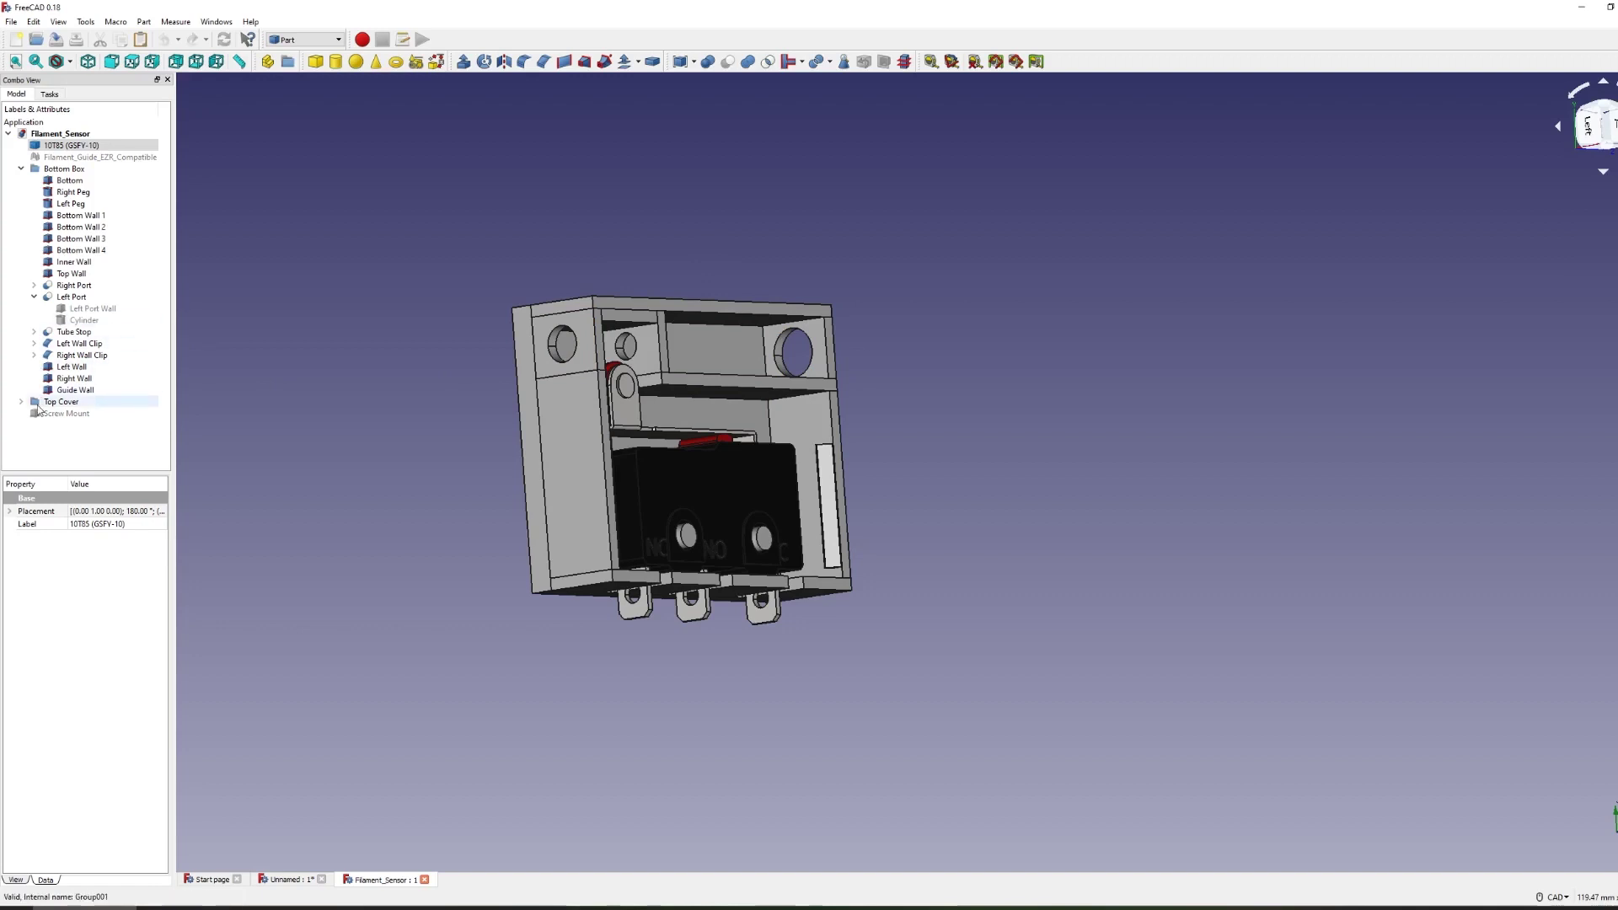
Add a cylinder to the filament sensor model and move it 7.80 mm along Y beside the left wall.
click(336, 64)
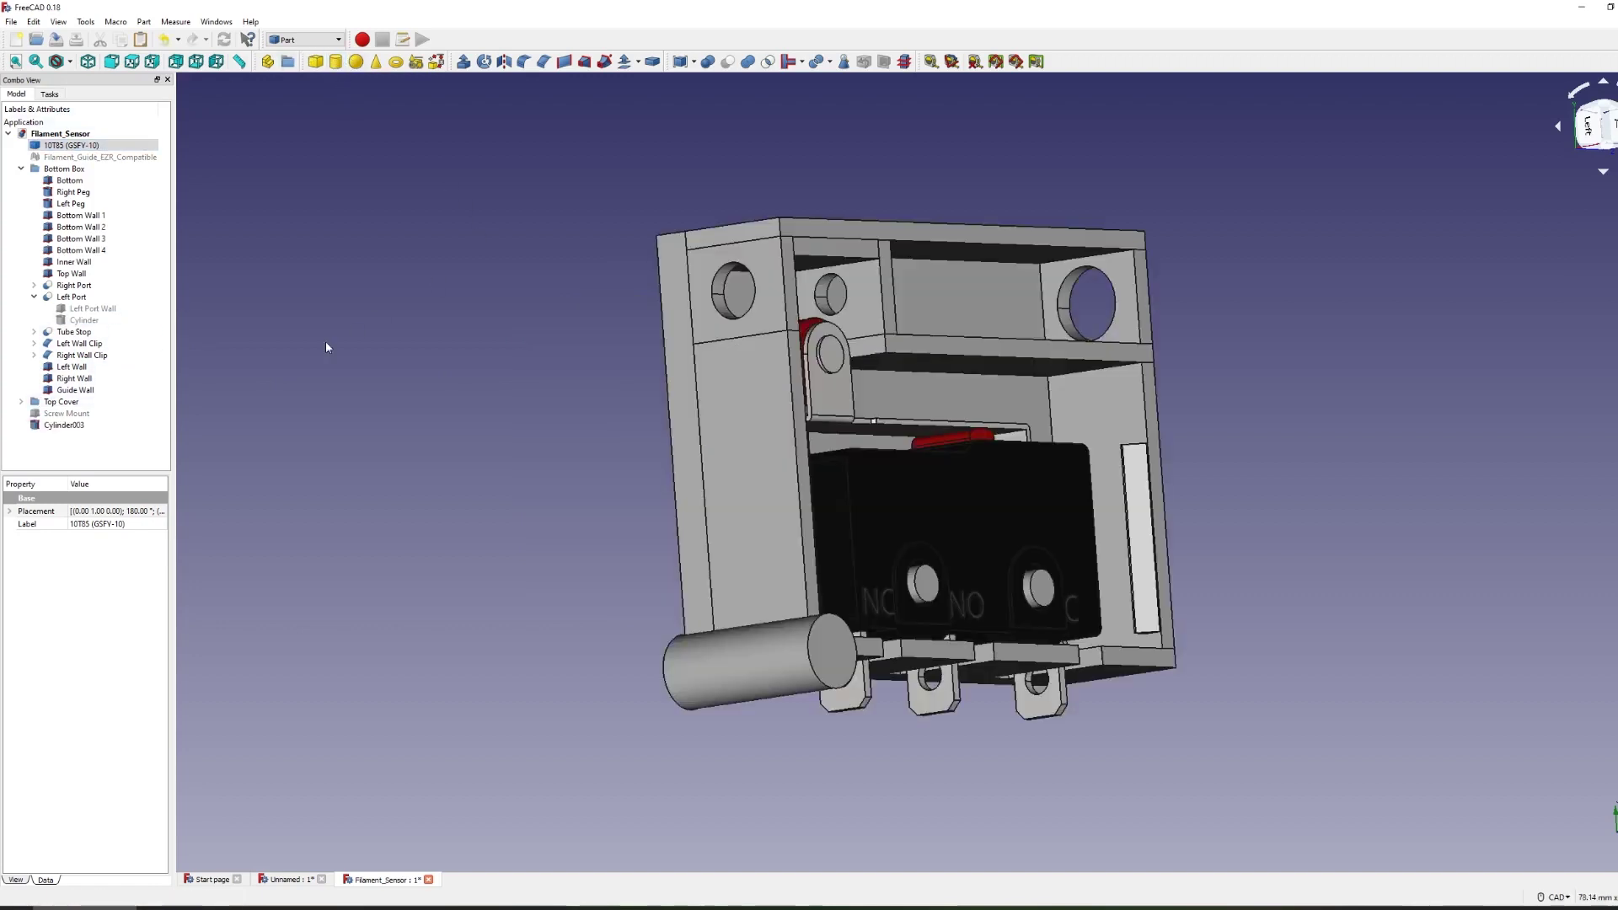
click(776, 687)
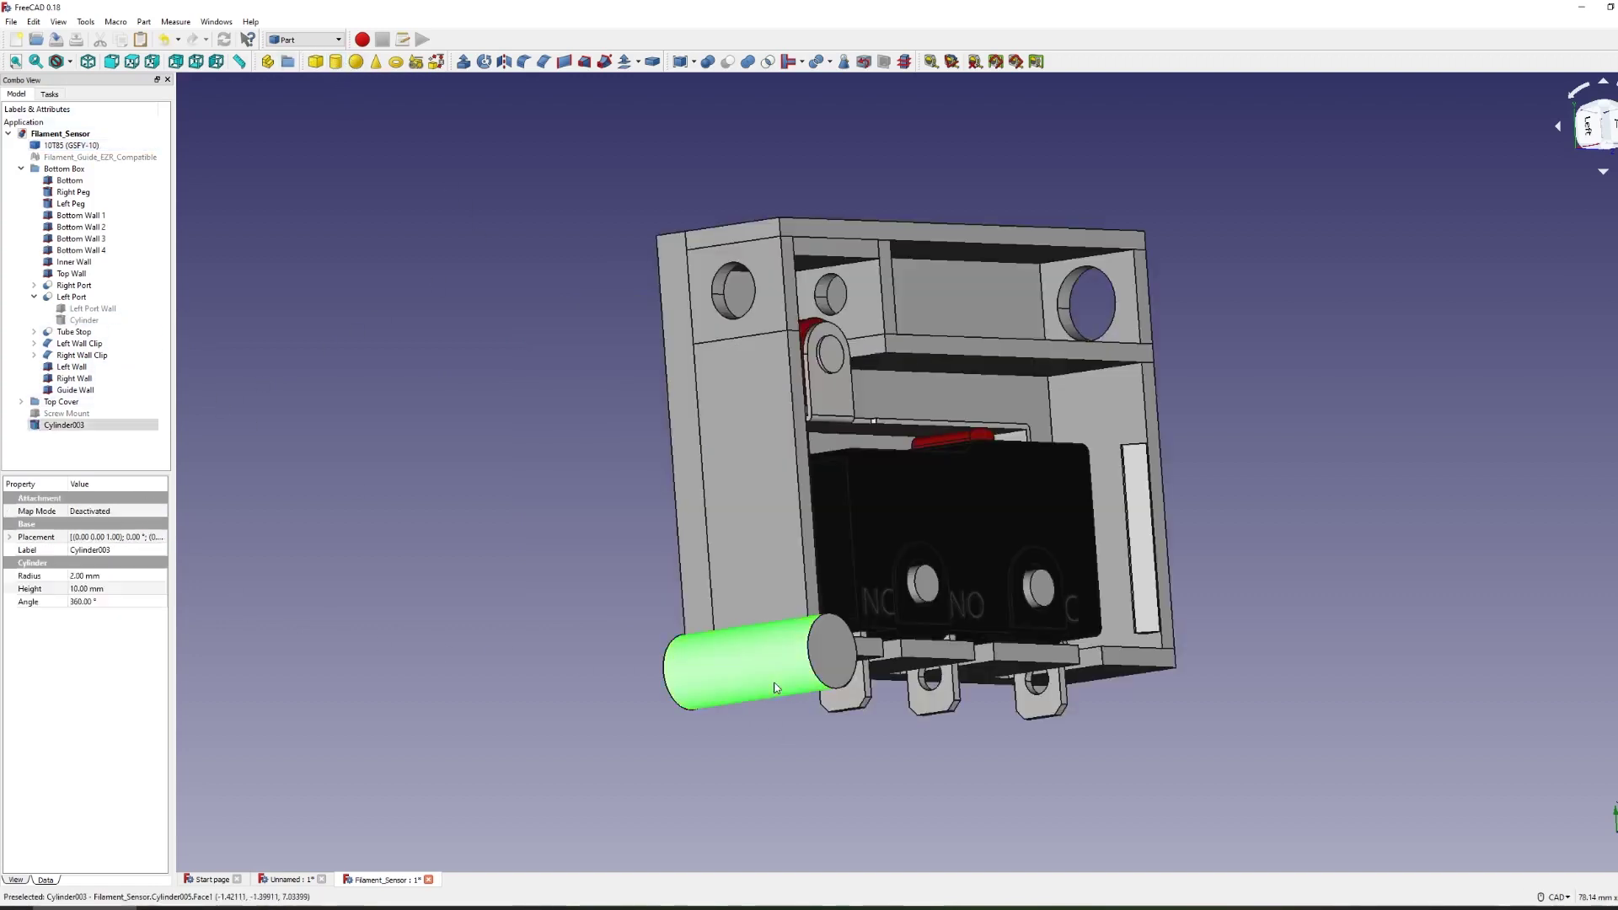
double_click(110, 424)
drag(672, 461, 660, 315)
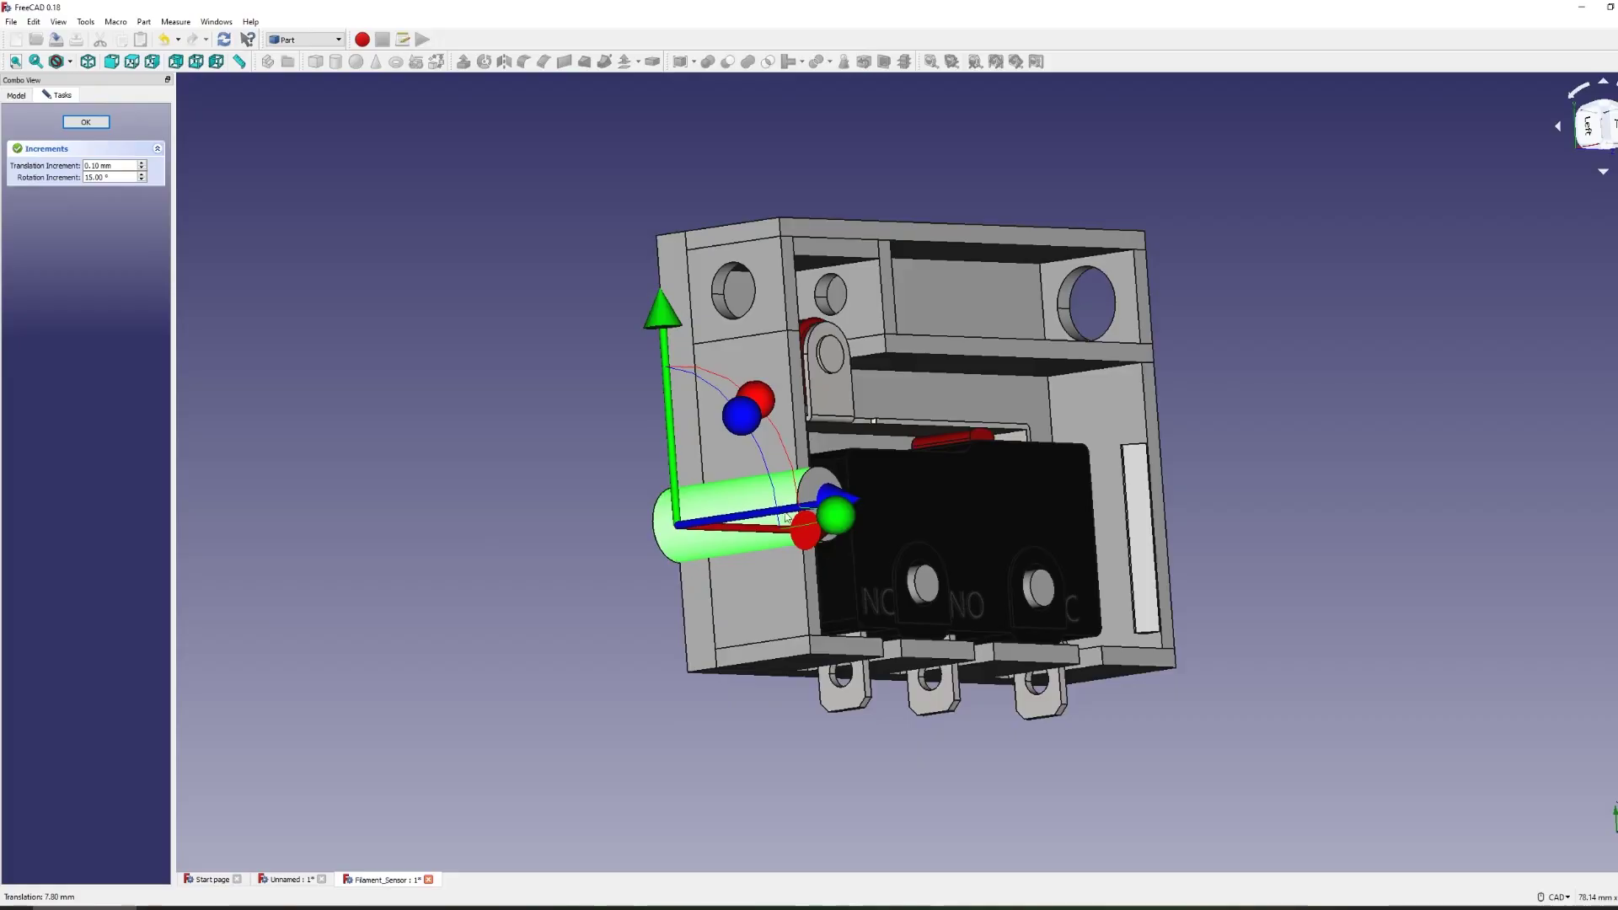
Rotate the cylinder -90° about Y, slide it along its axis through the left wall, and finish the transform.
middle_drag(822, 553, 743, 484)
drag(794, 460, 612, 381)
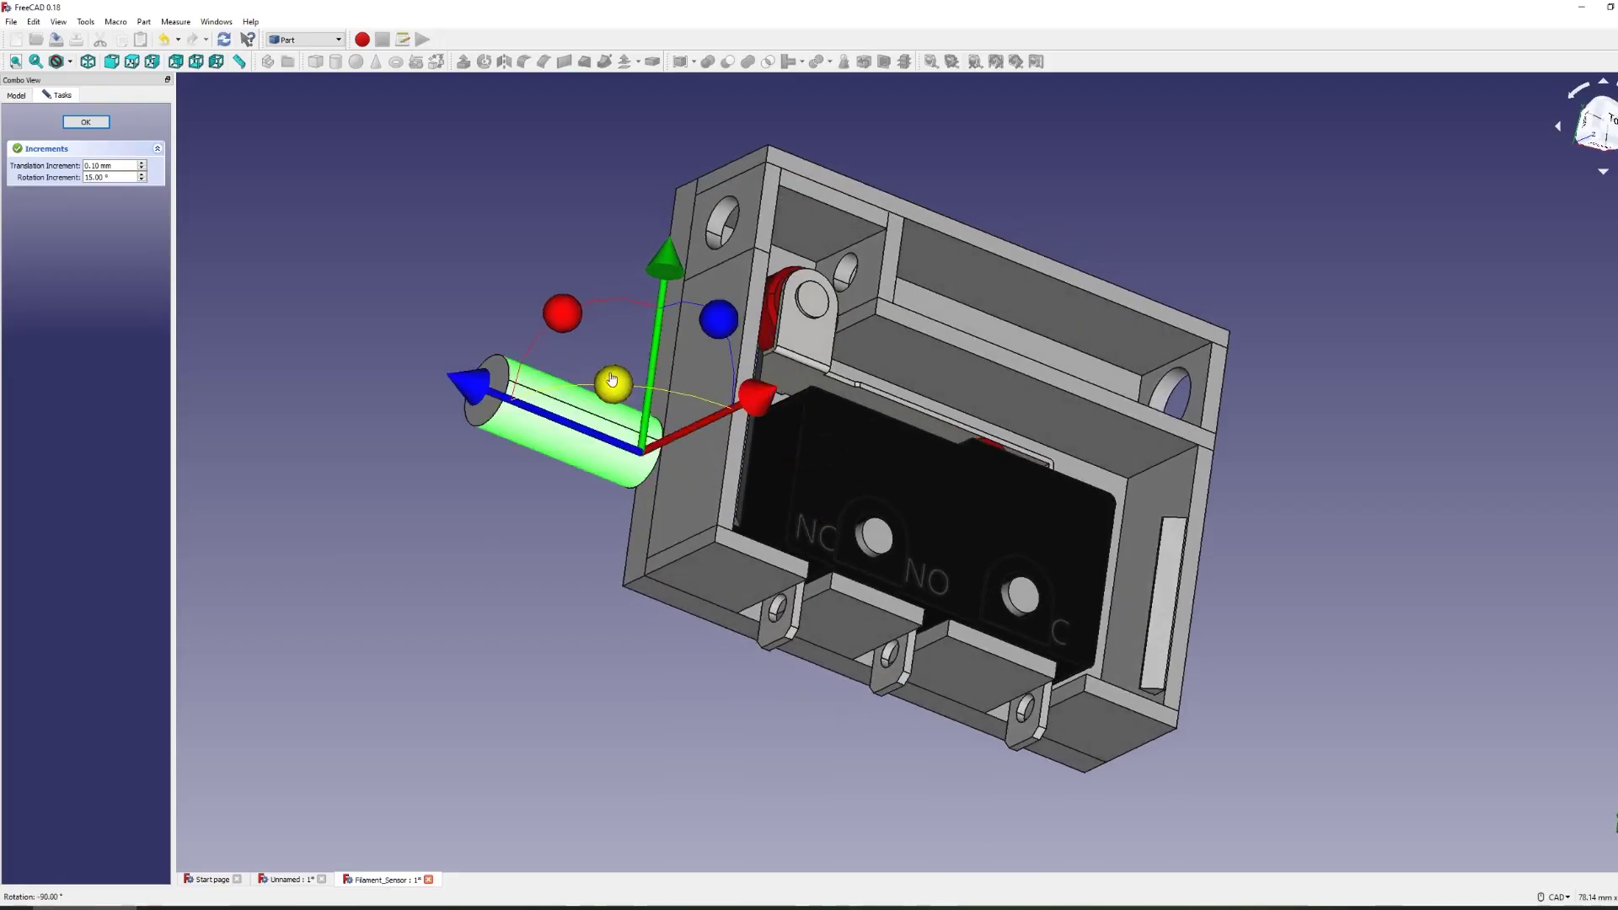
drag(472, 386, 605, 389)
middle_drag(702, 636, 840, 716)
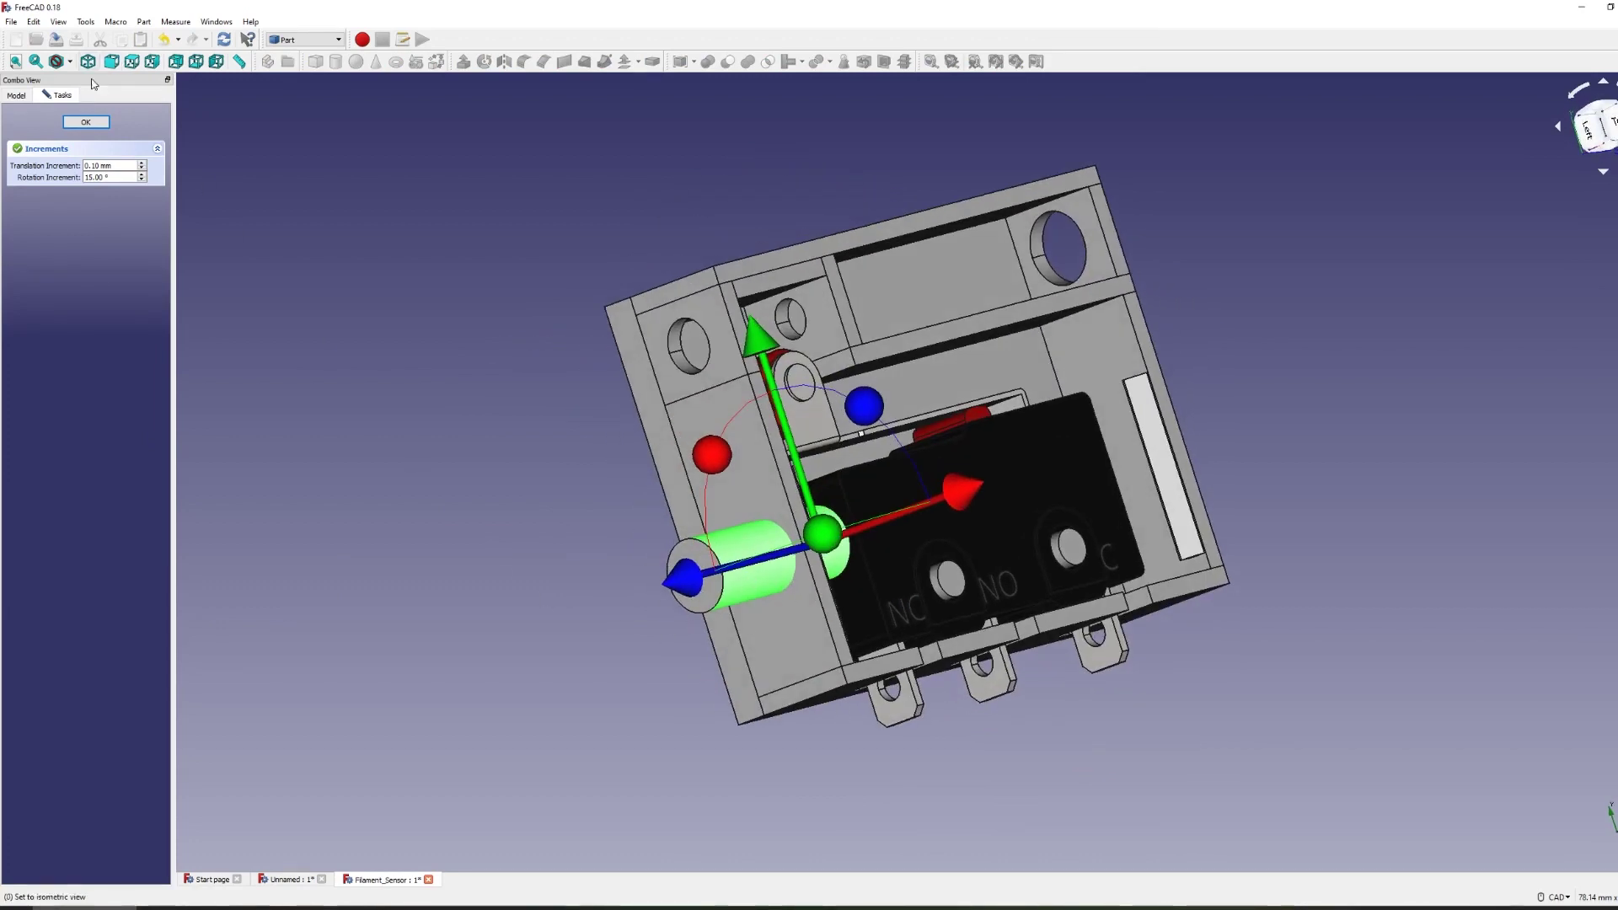
click(85, 121)
Cut the cylinder out of the left wall.
click(730, 469)
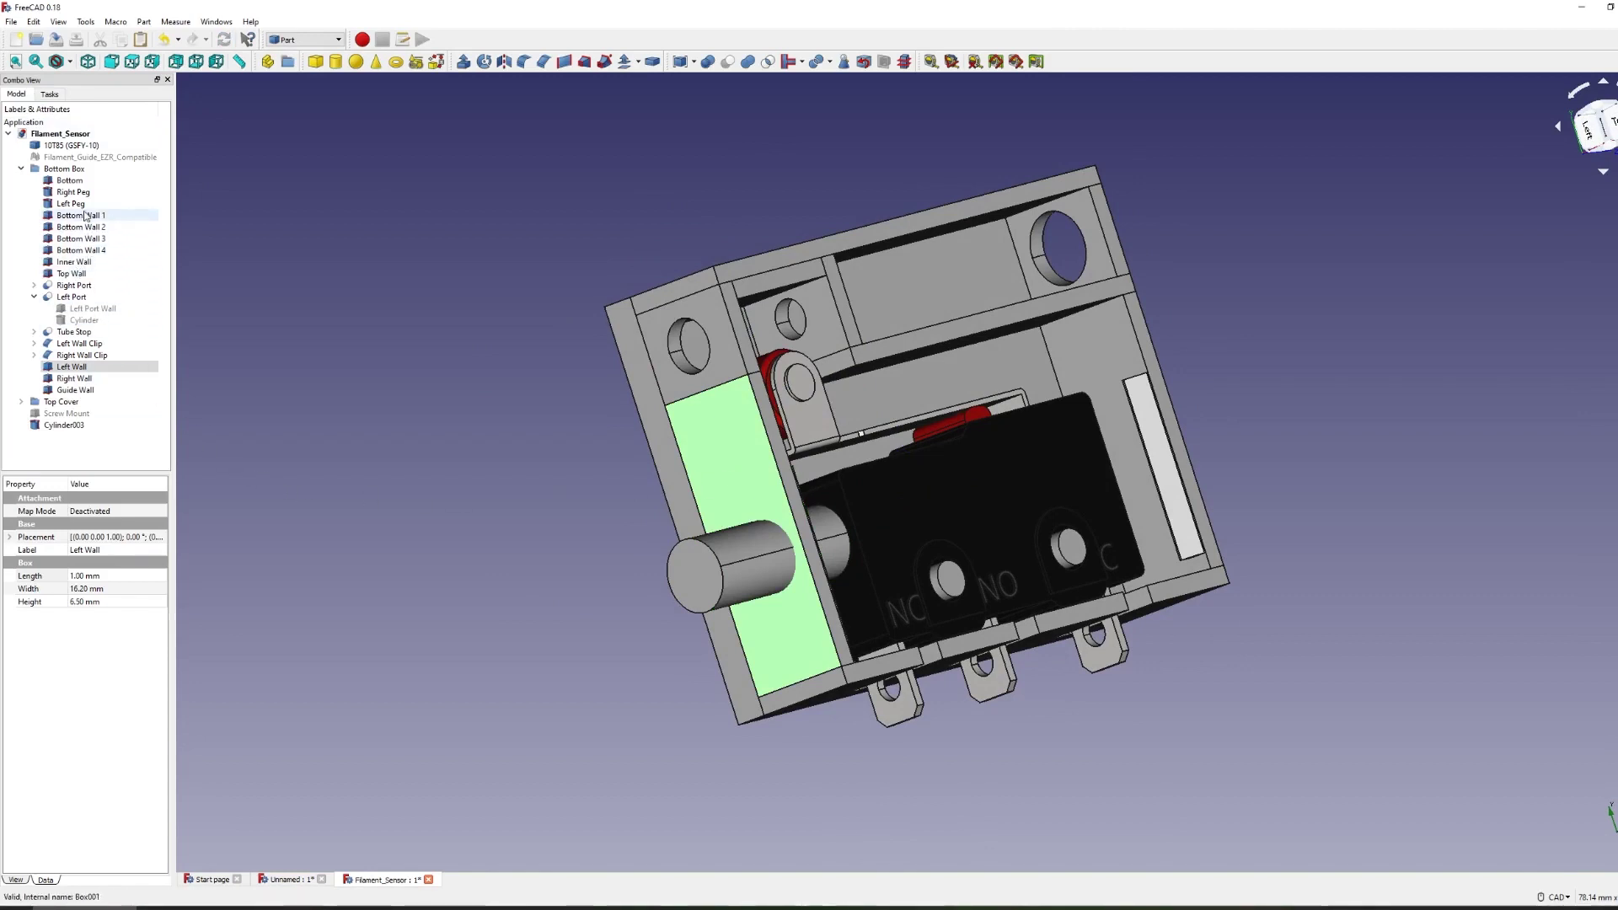
ctrl+click(64, 426)
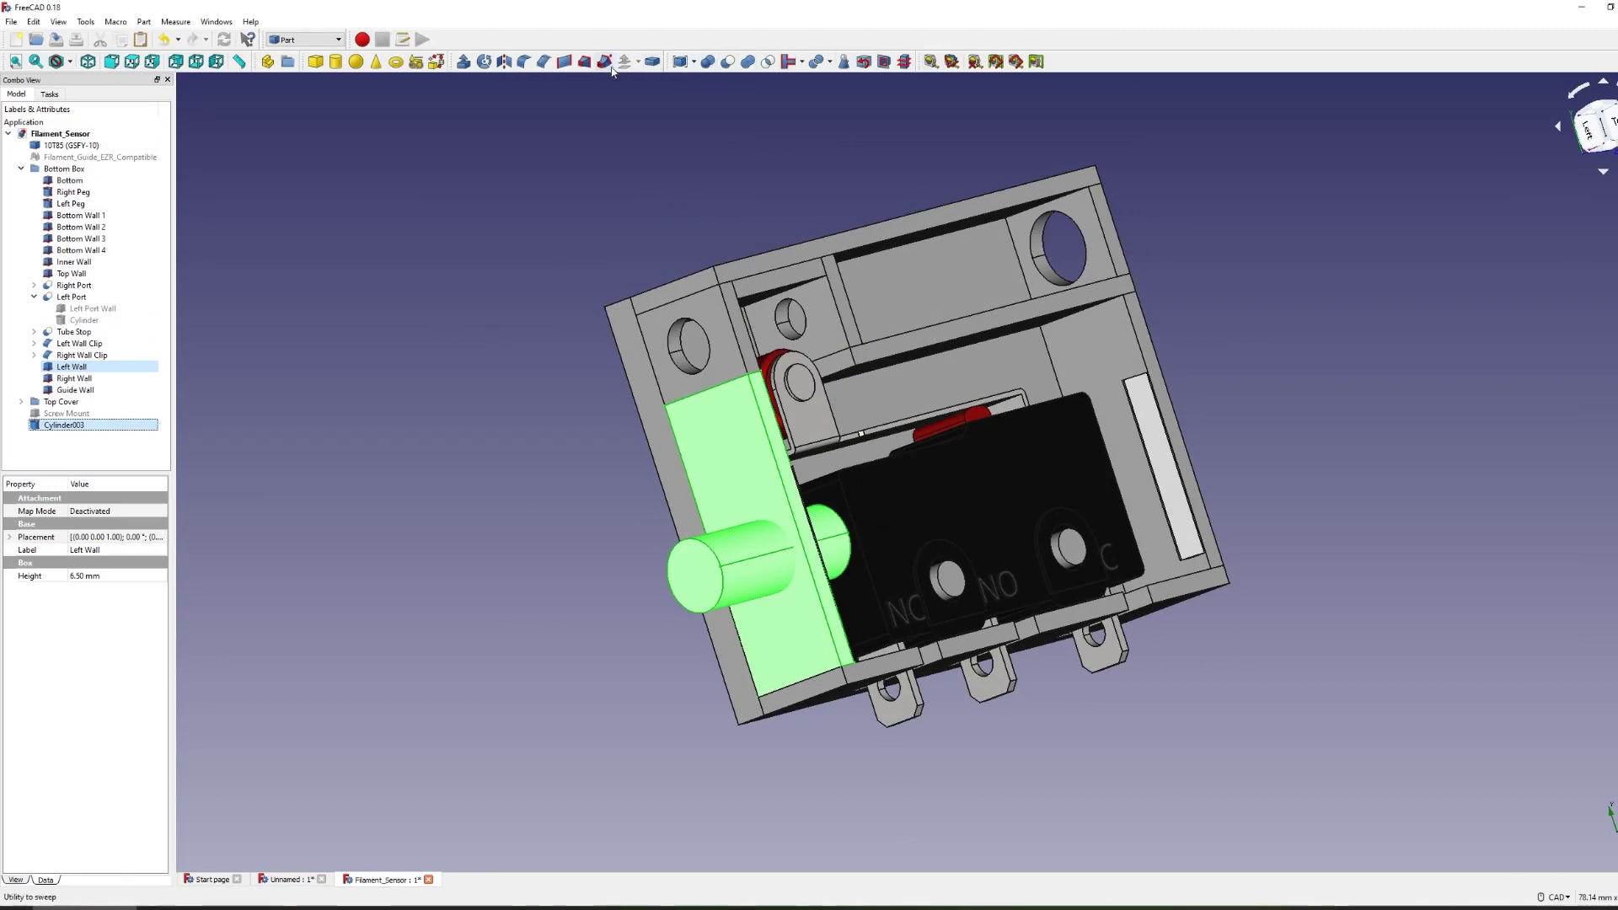
click(724, 62)
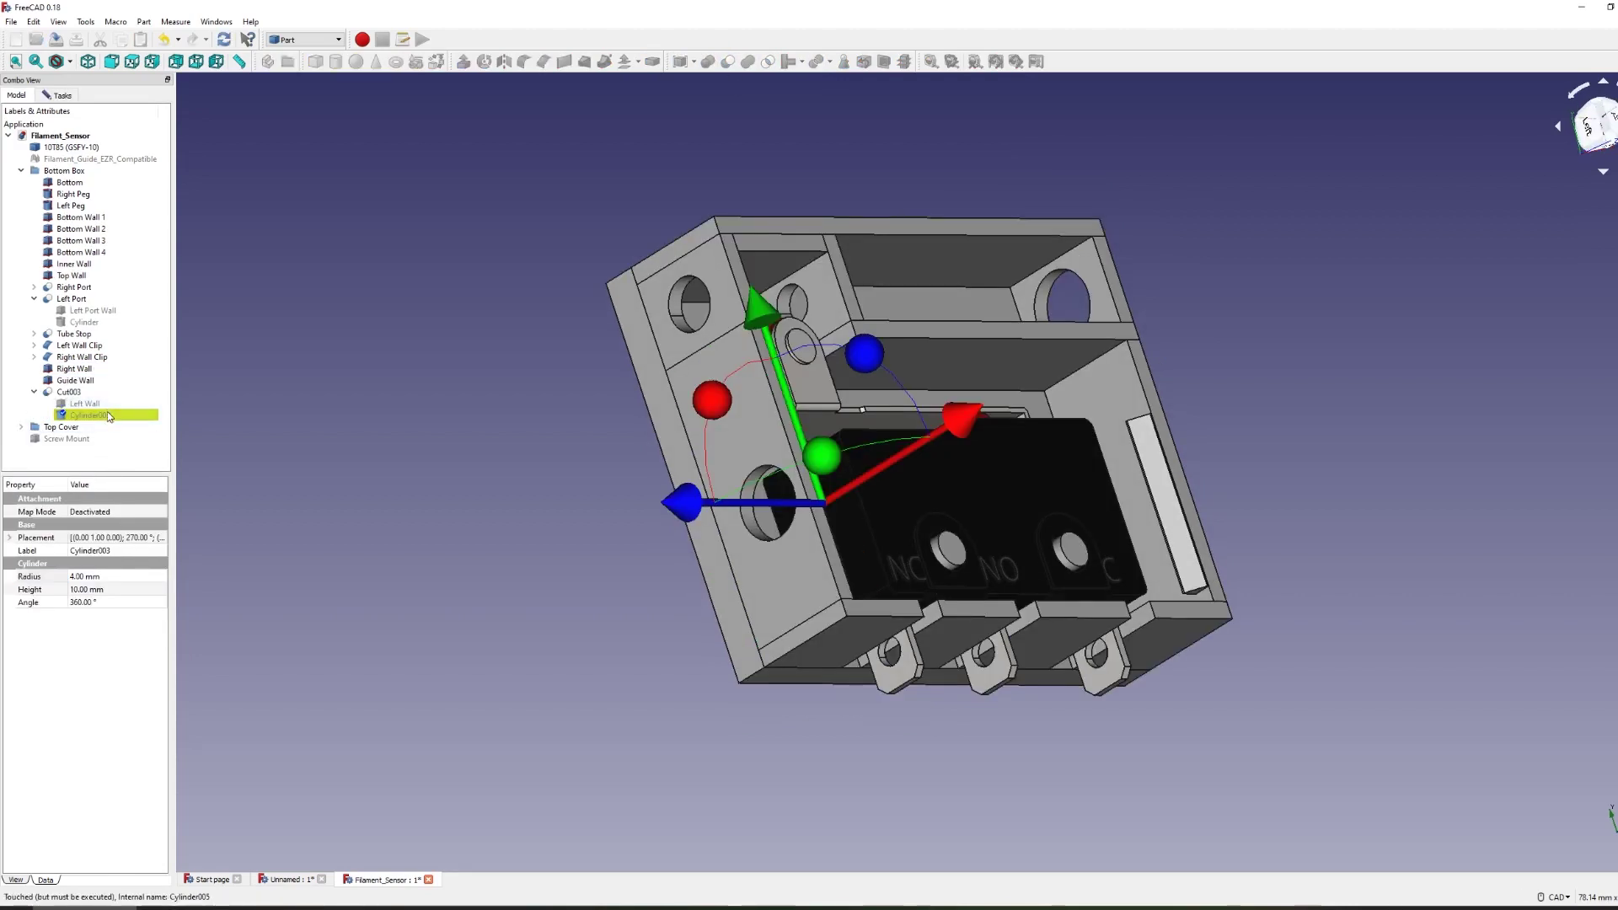
Enlarge the hole in the left wall by setting the cutting cylinder's radius to 4 mm.
click(94, 123)
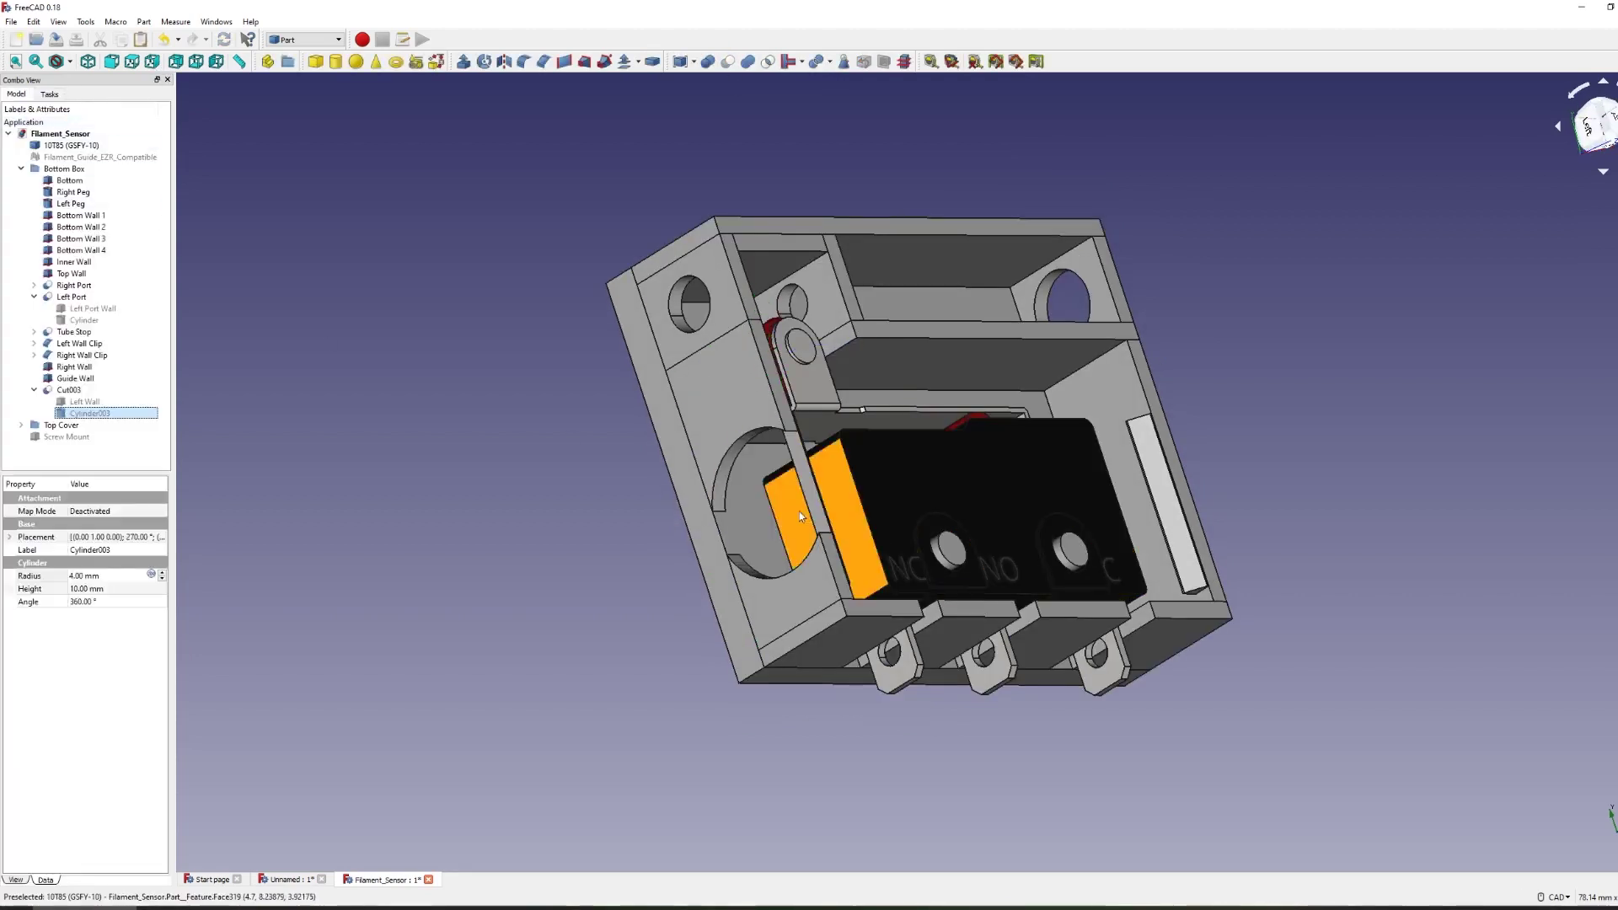
middle_drag(799, 512, 934, 489)
scroll(933, 489, down, 2)
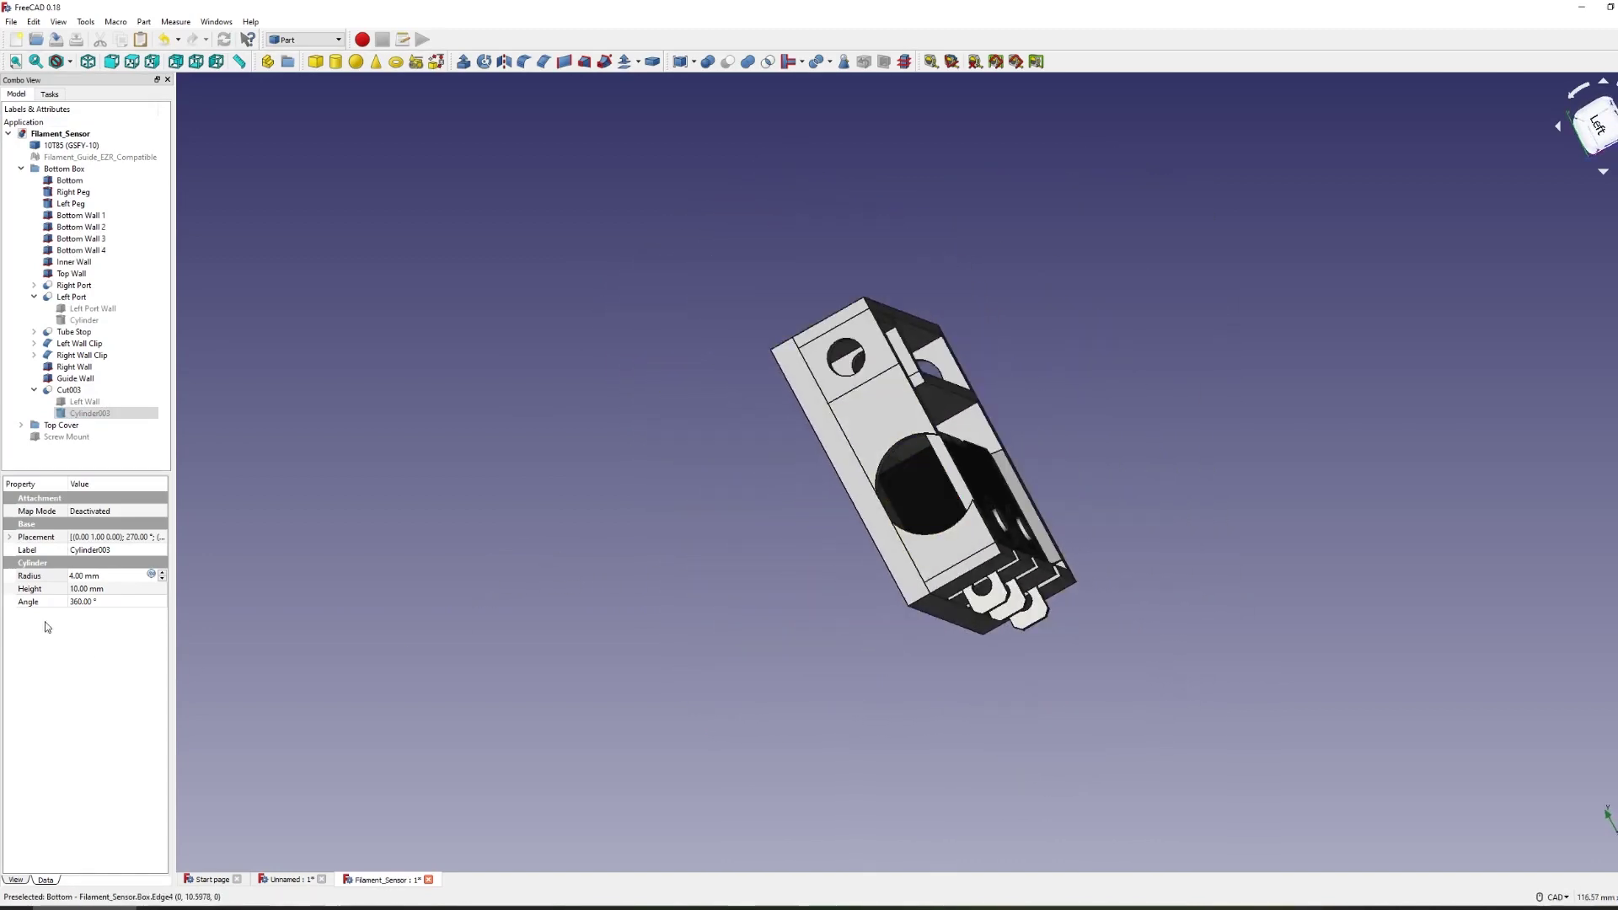
double_click(85, 413)
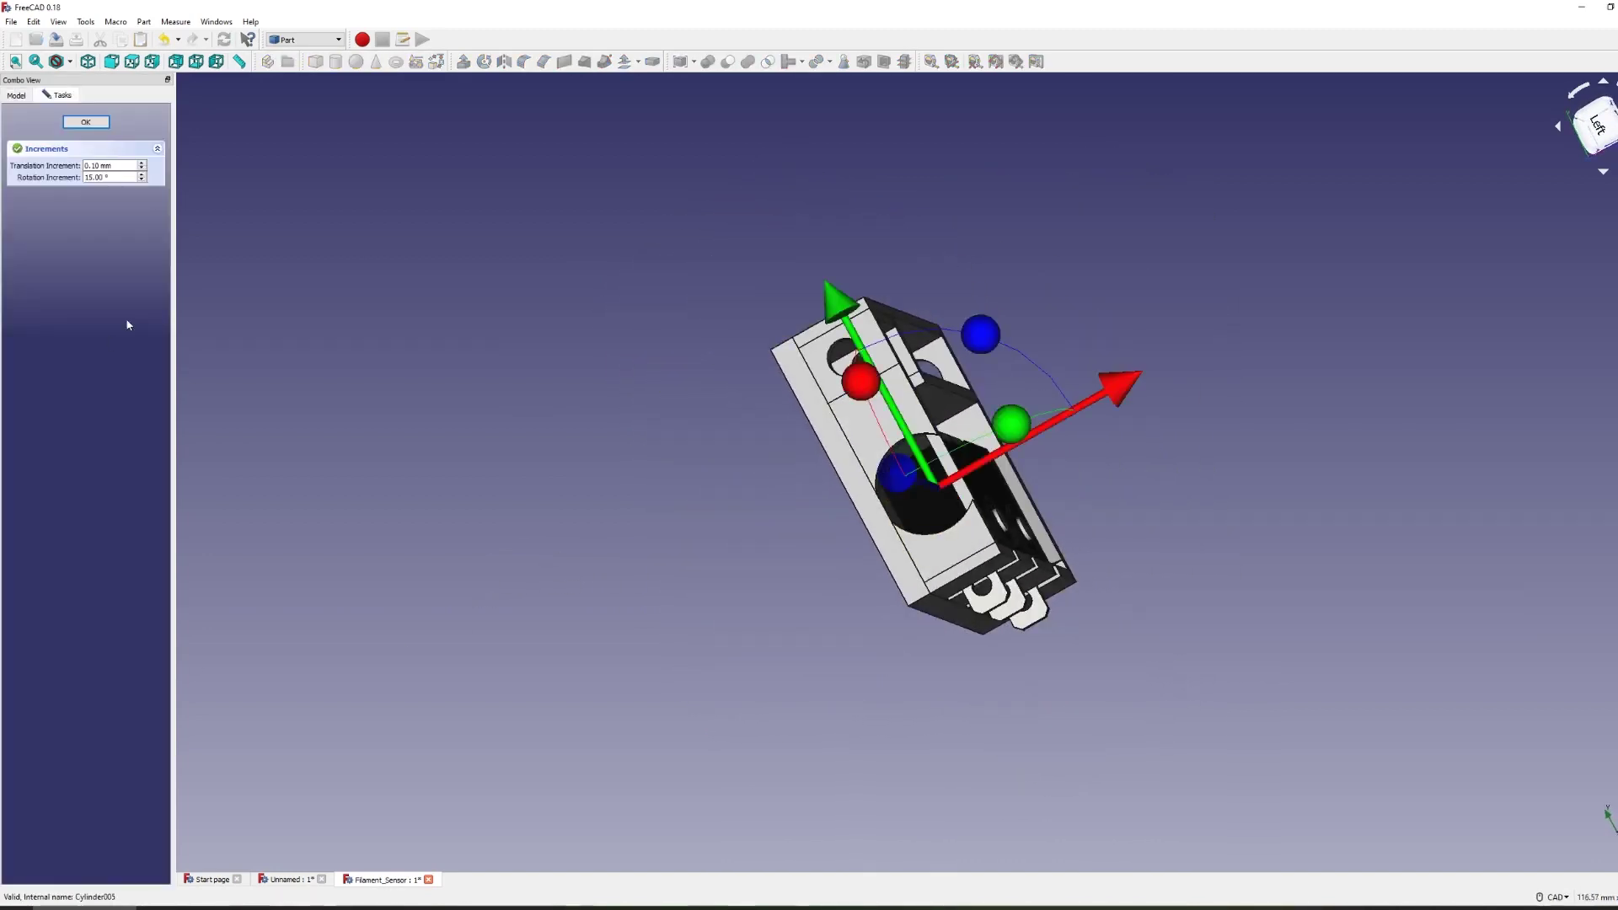
click(84, 124)
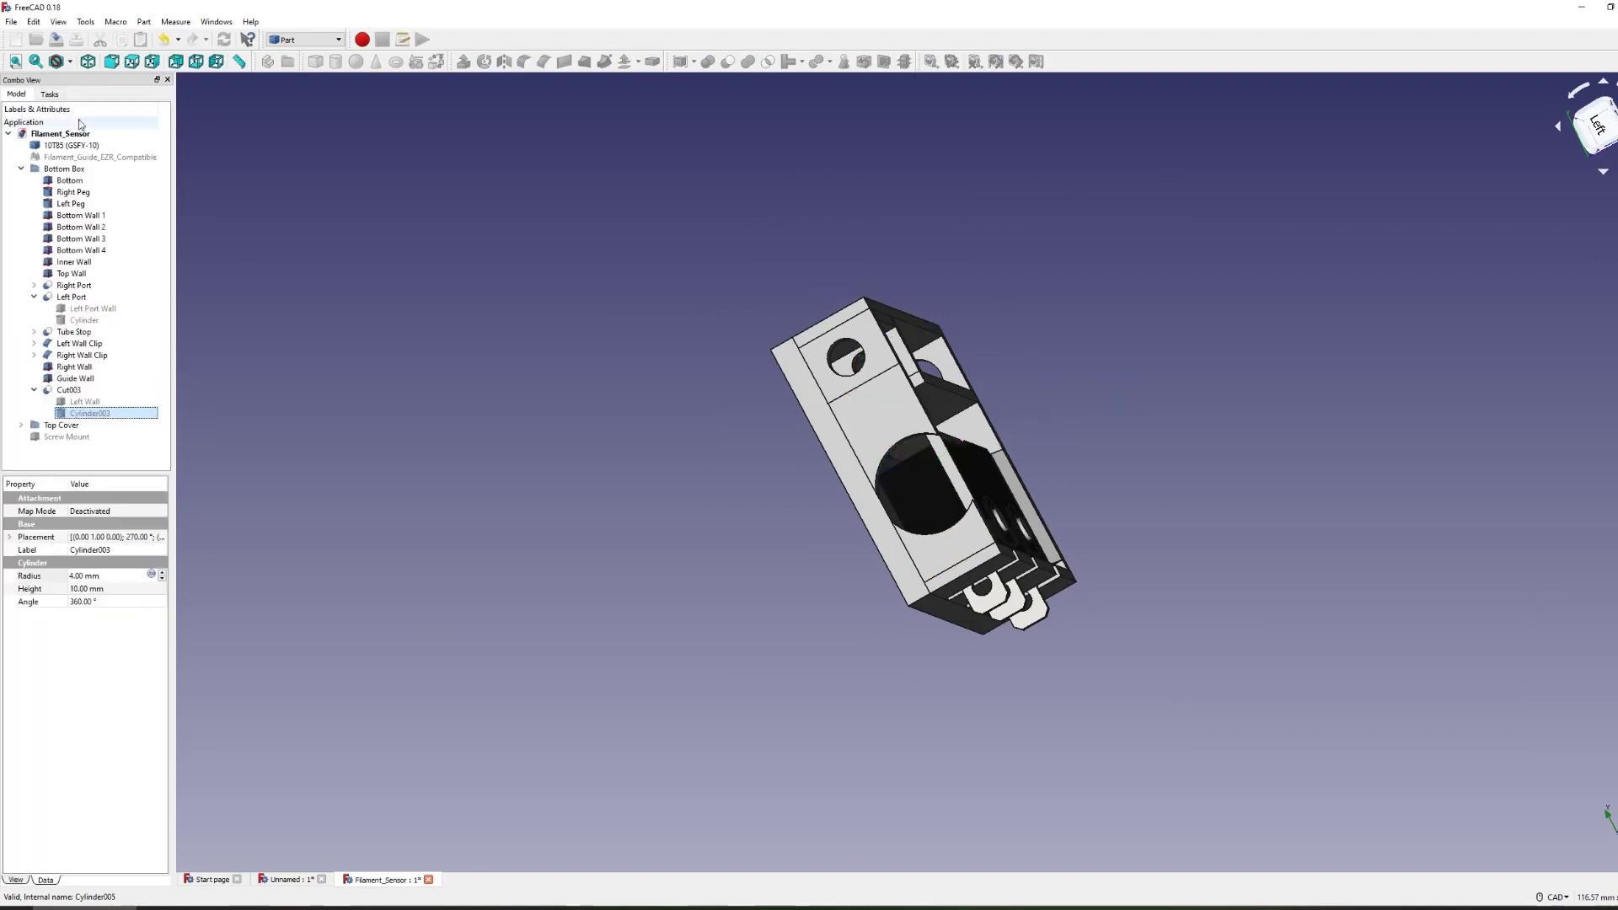
click(65, 391)
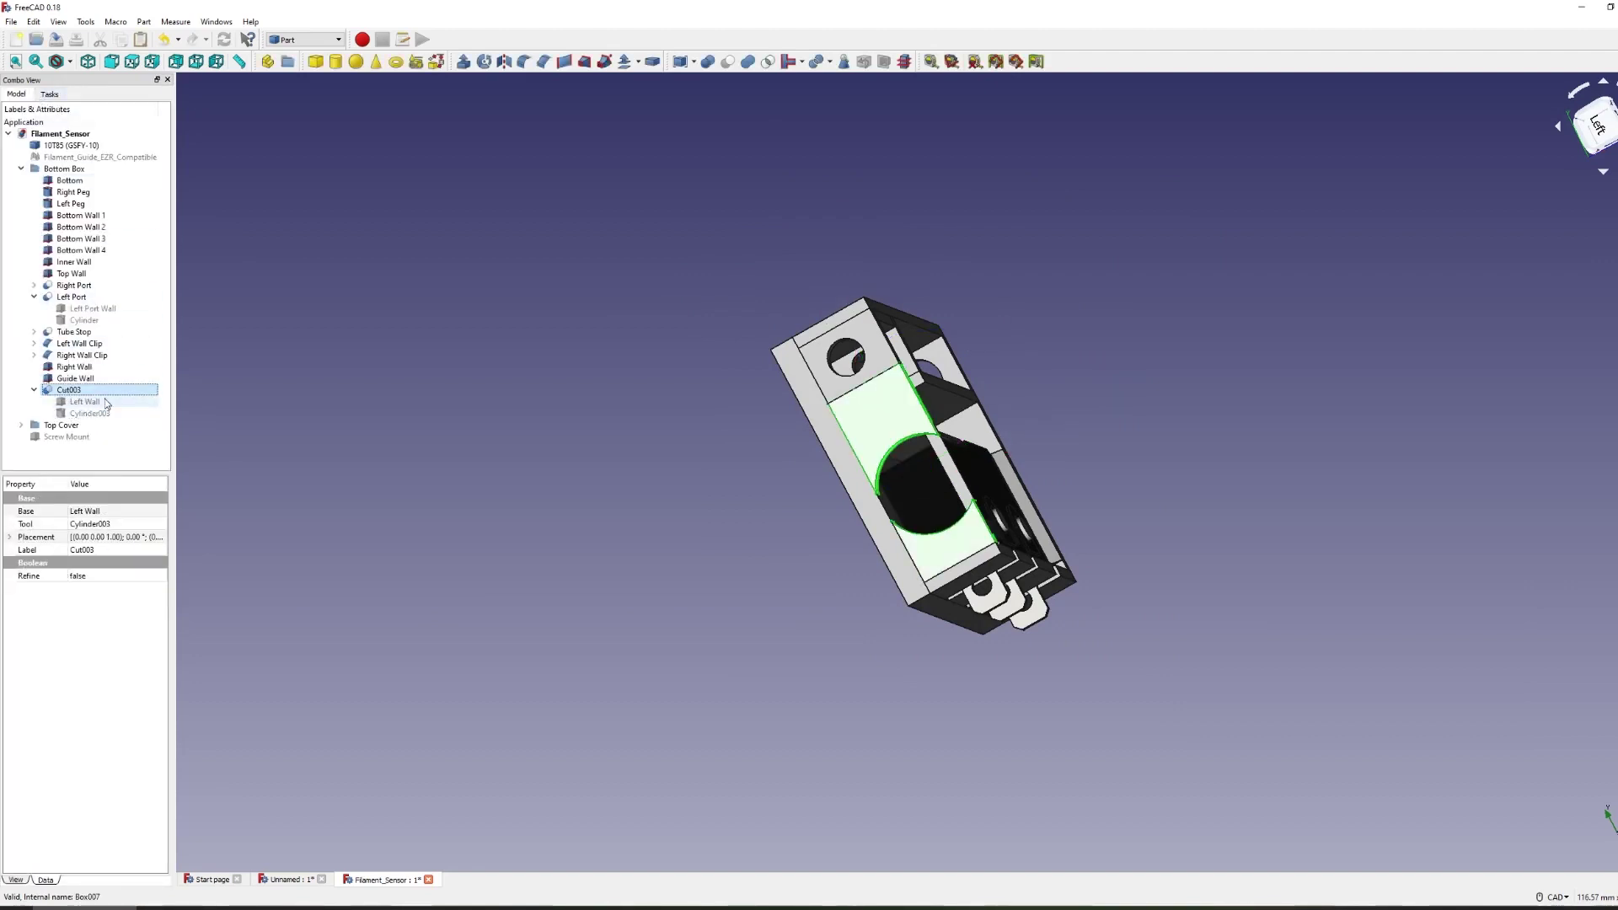
click(543, 478)
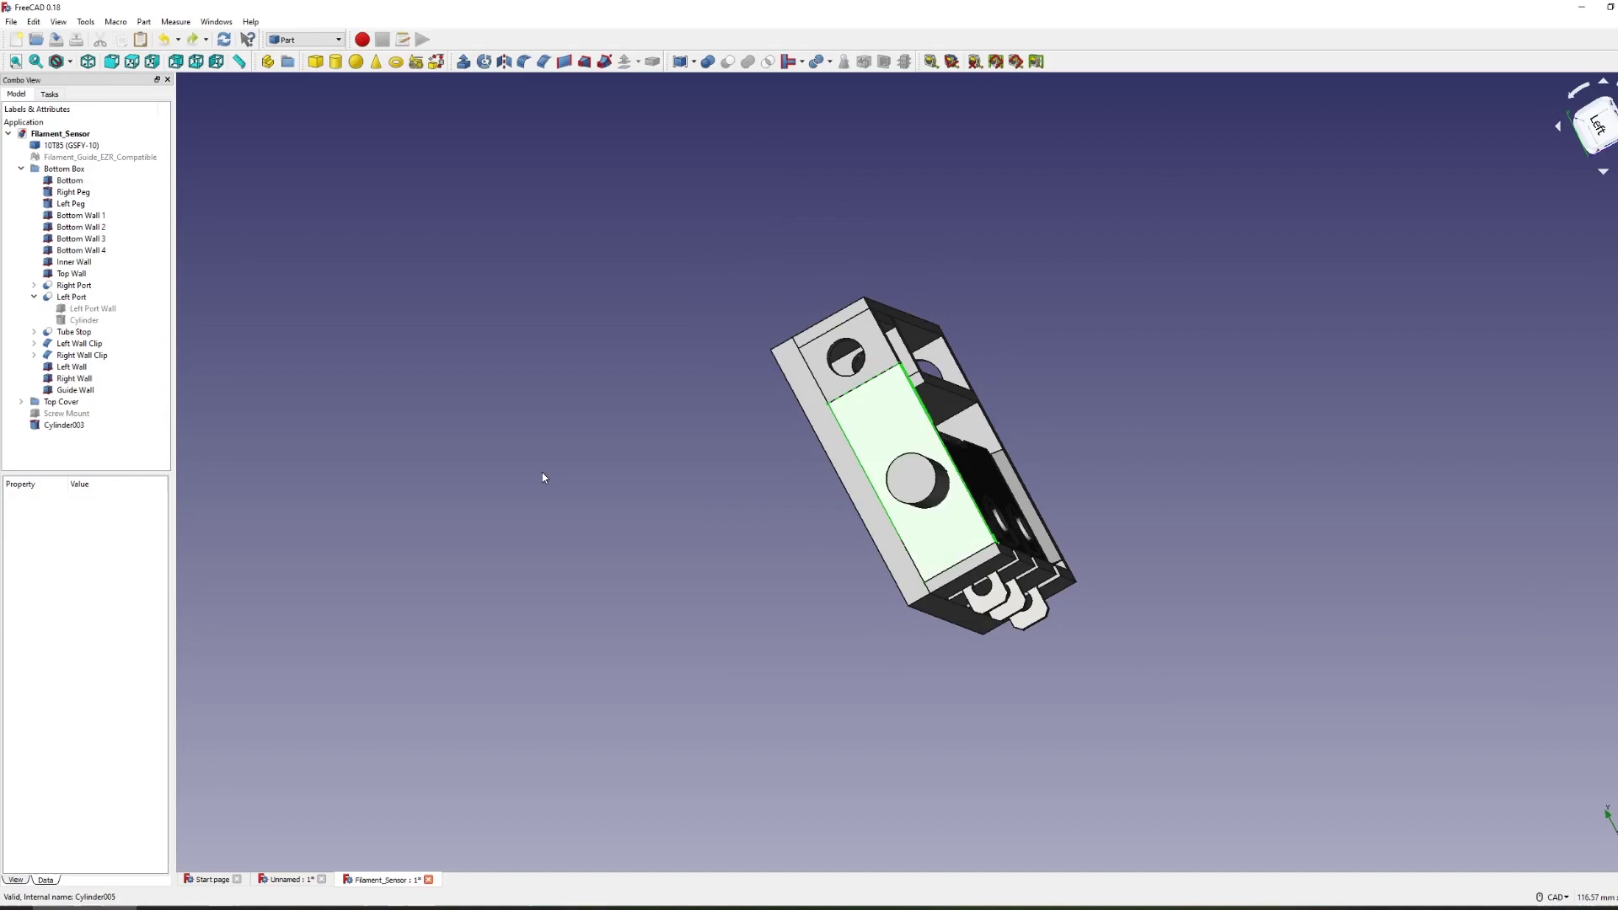
Undo the demonstration cylinder's transforms and its creation beside the left wall.
key(ctrl+z)
key(ctrl+z)
key(ctrl+z)
key(ctrl+z)
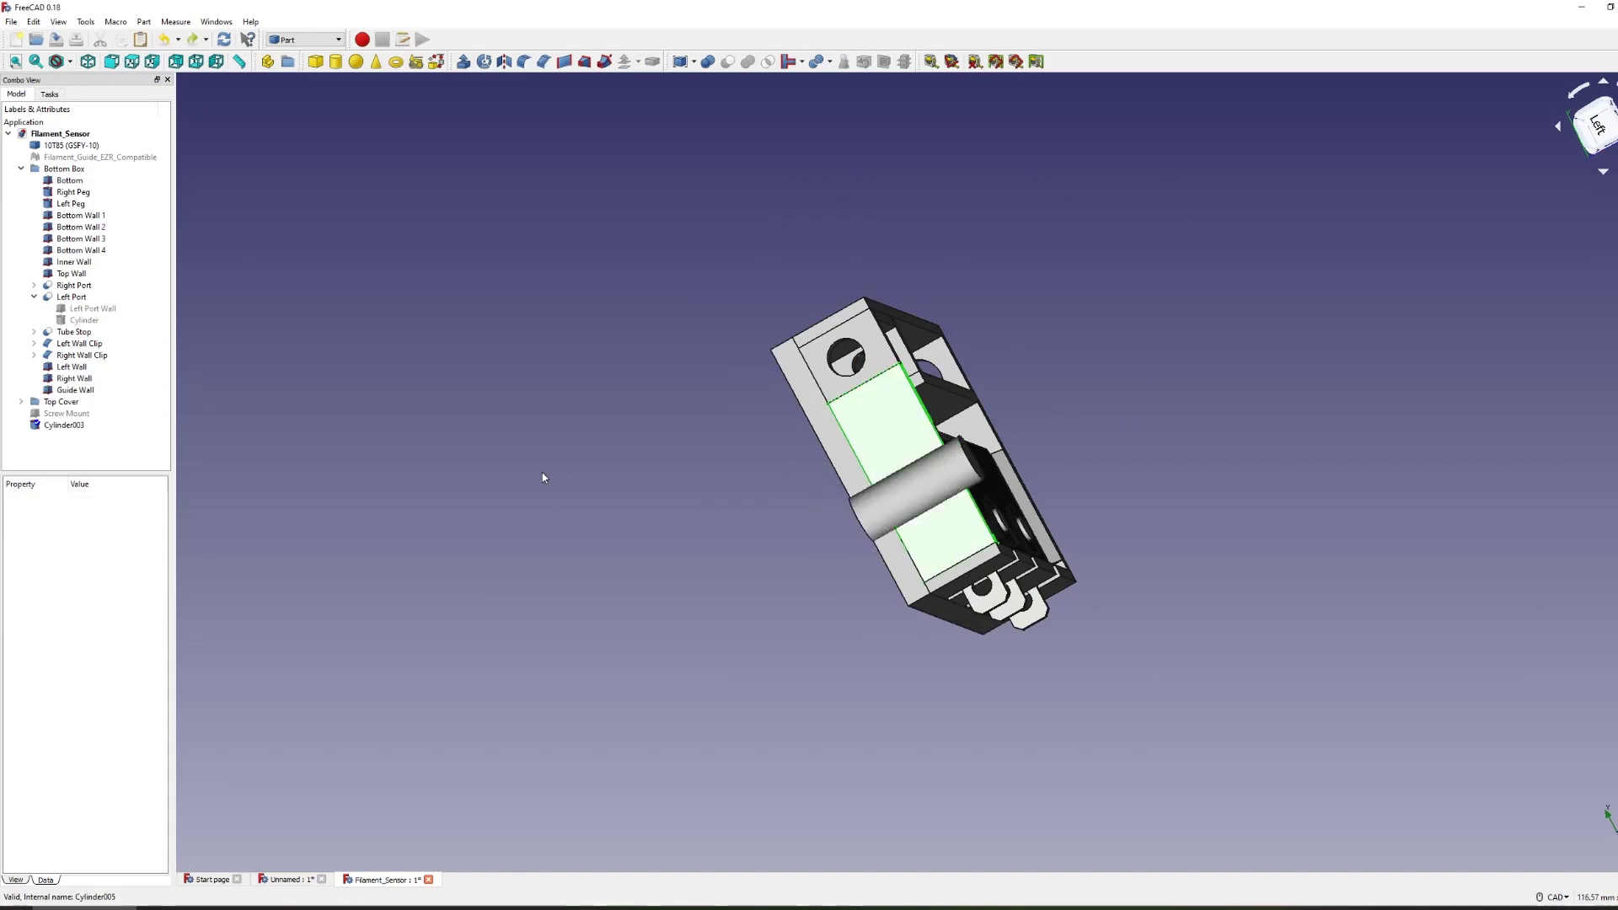
key(ctrl+z)
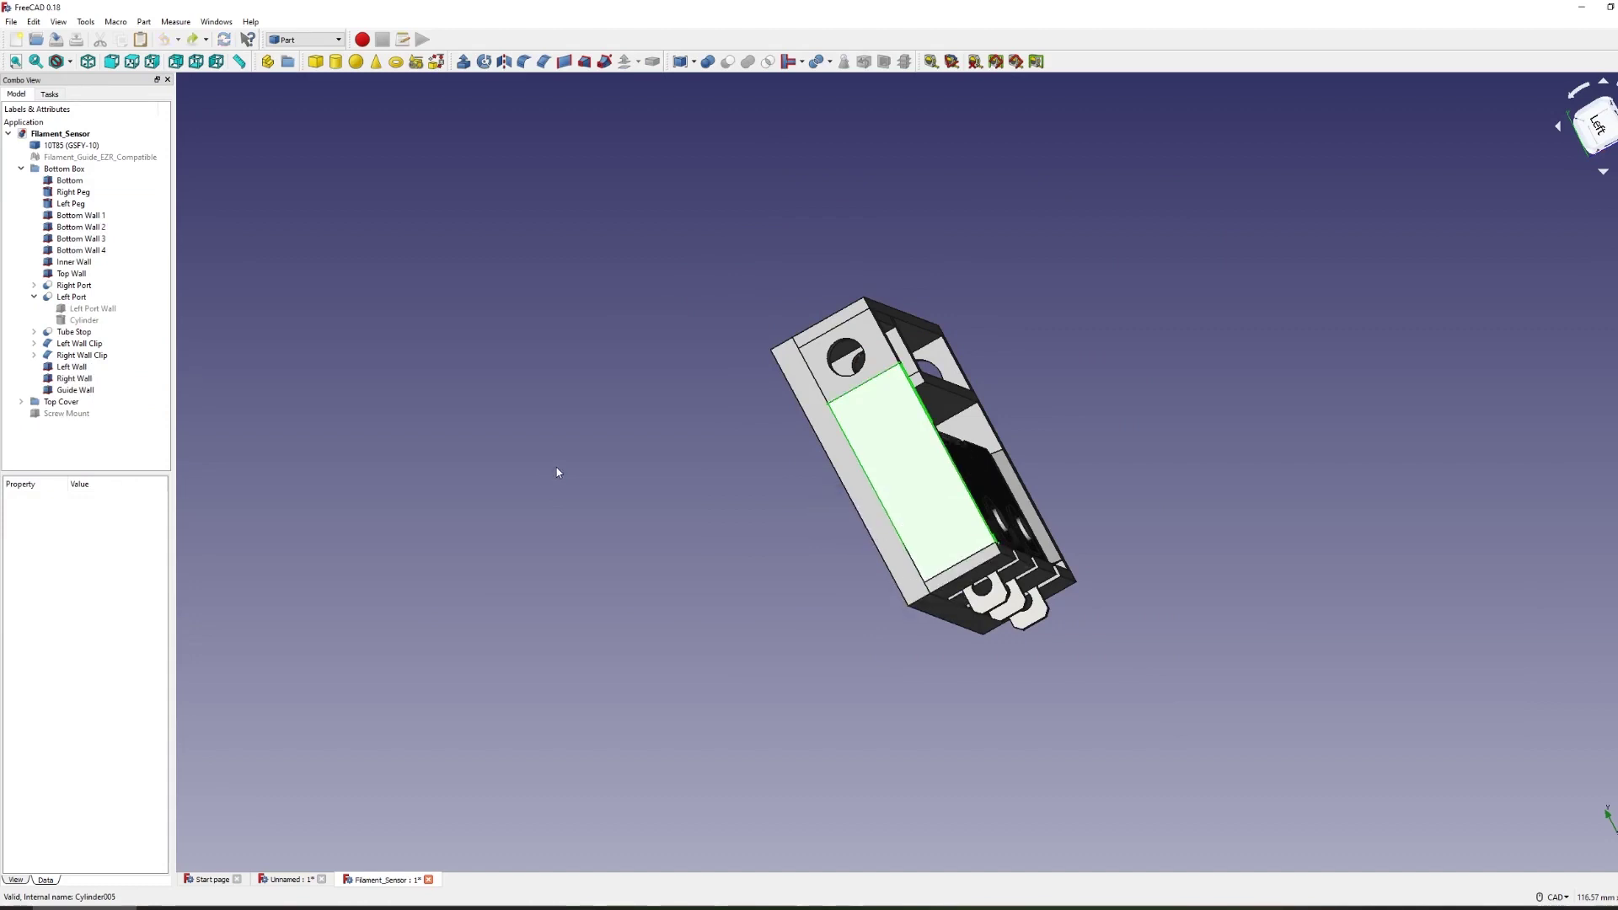
Show the hidden Filament_Guide_EZR_Compatible mesh and inspect how it sits against the sensor box.
middle_drag(557, 472, 657, 455)
click(64, 169)
click(104, 158)
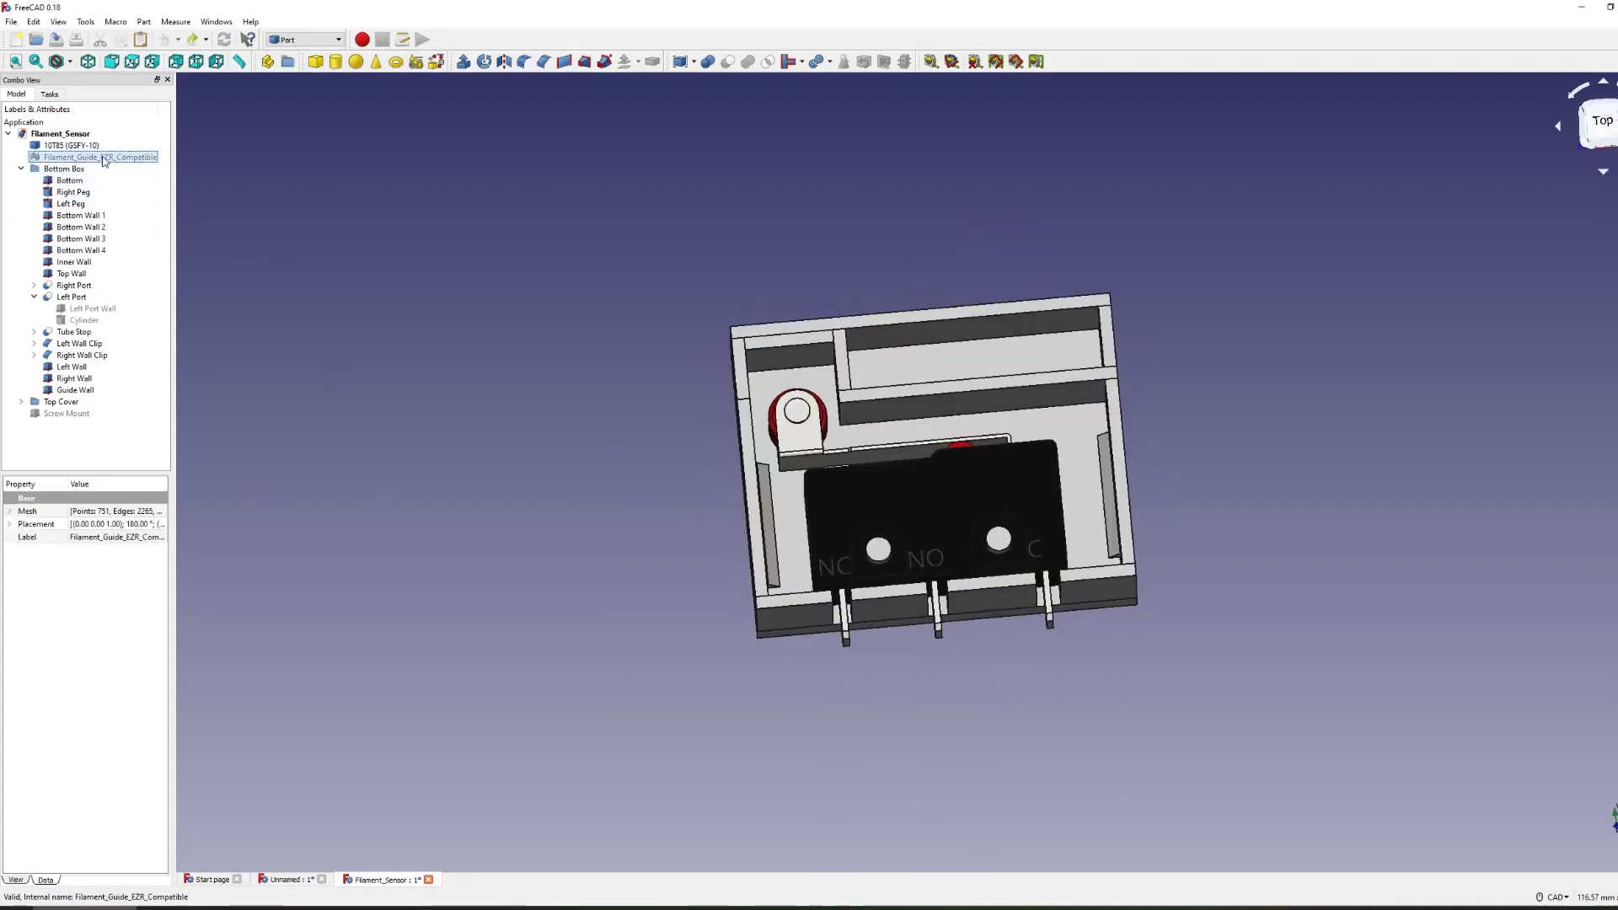
key(space)
middle_drag(549, 480, 673, 388)
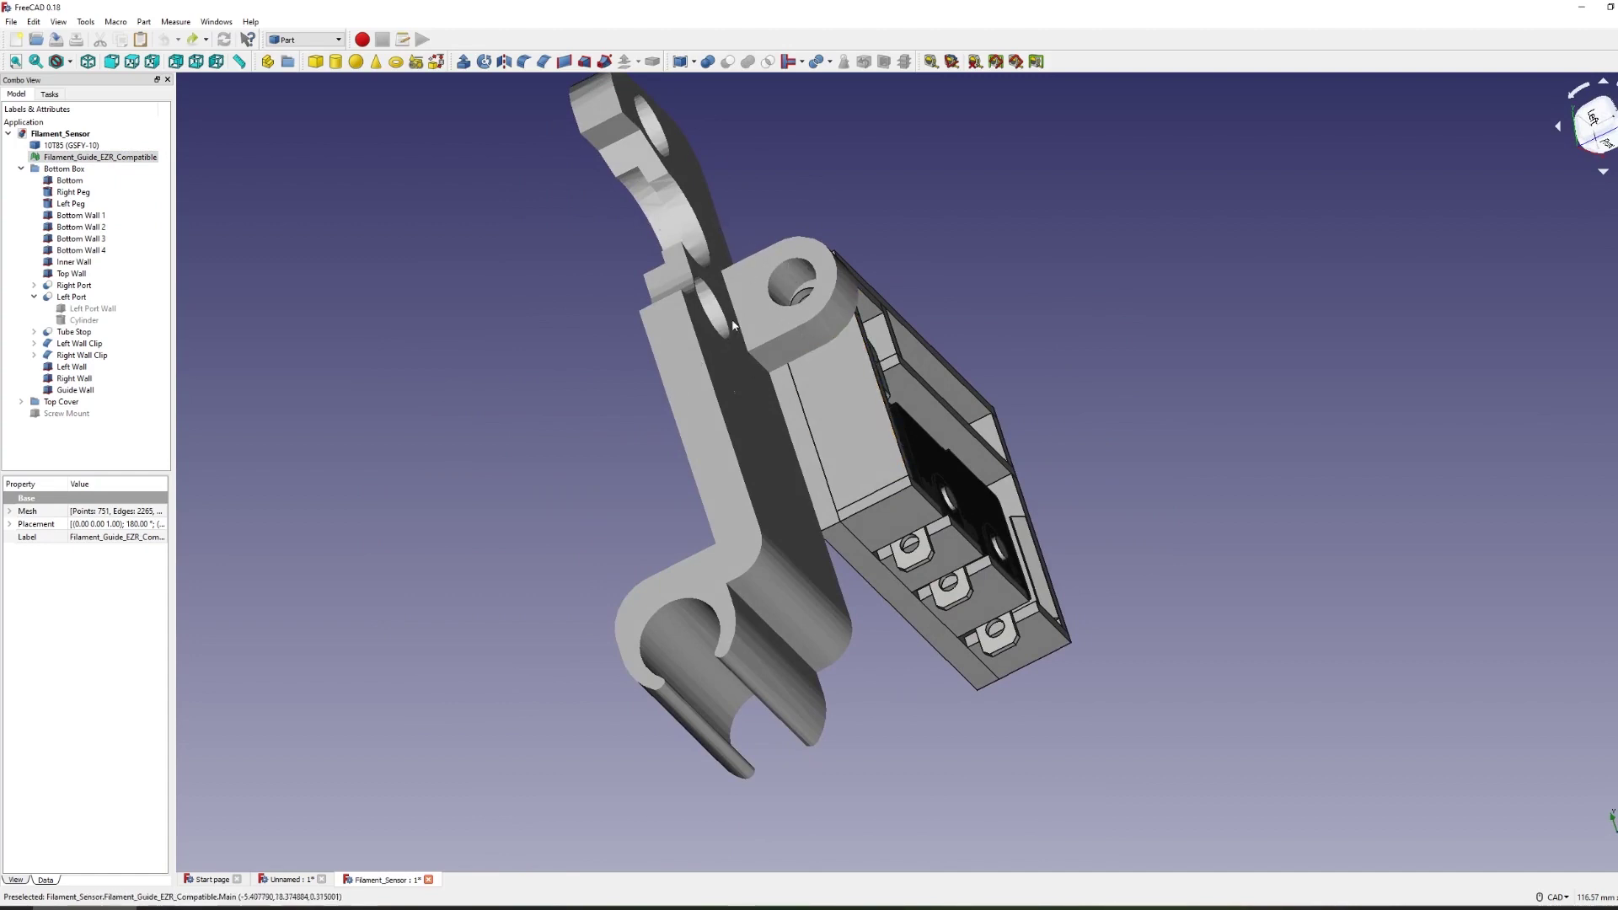
middle_drag(733, 326, 491, 368)
middle_drag(617, 454, 700, 524)
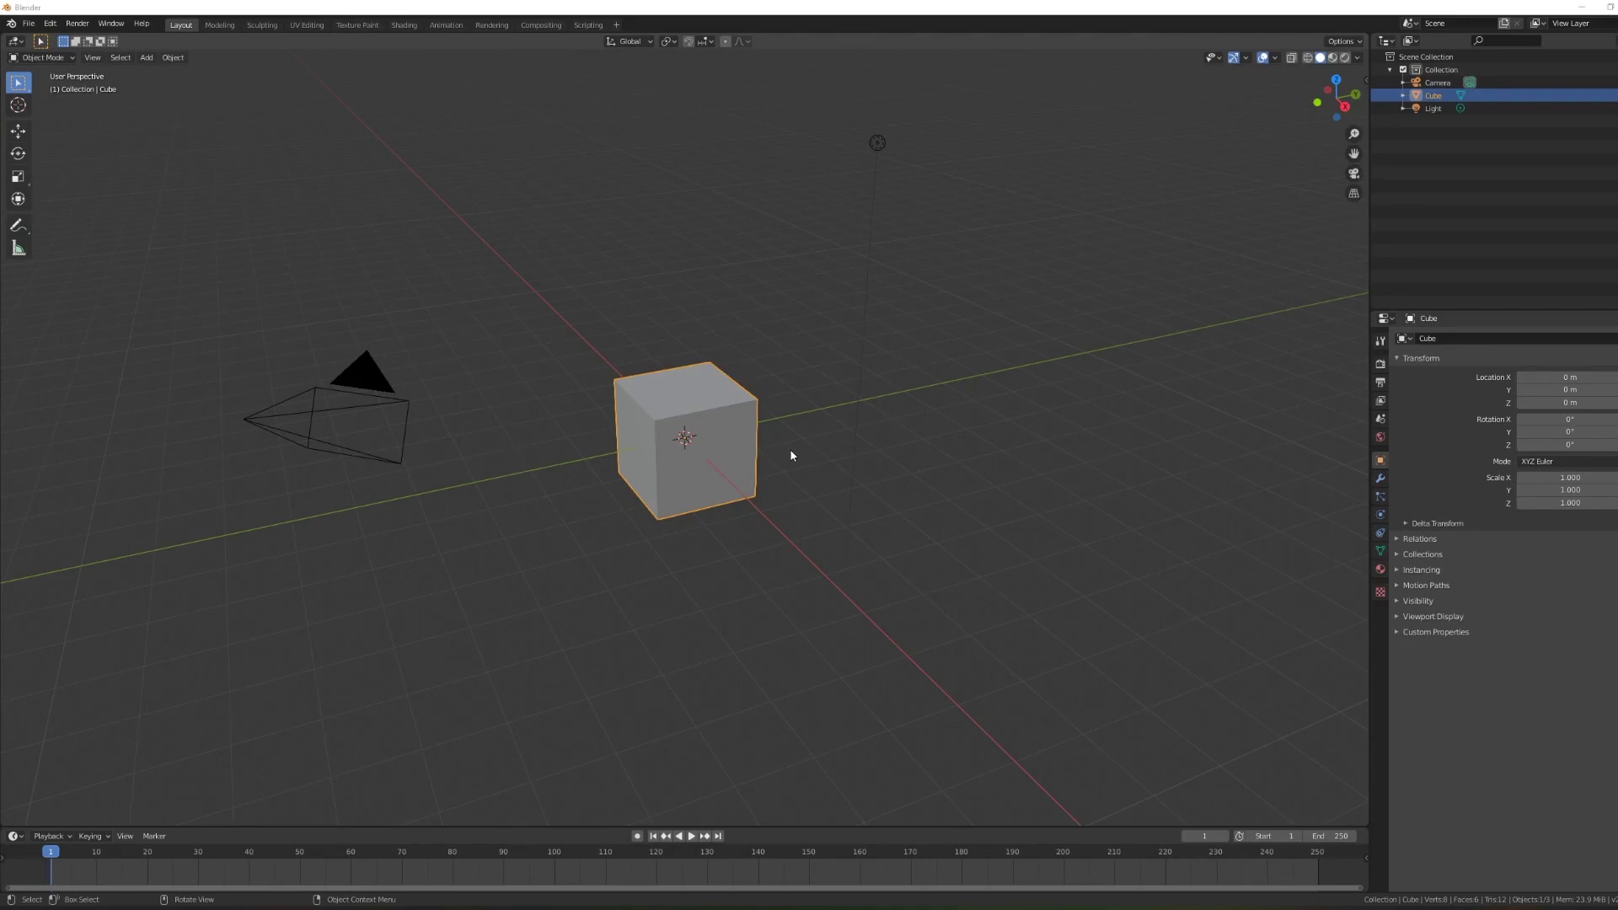
Switch to Blender and delete the default collection with its camera, cube and light.
drag(1459, 168, 1382, 59)
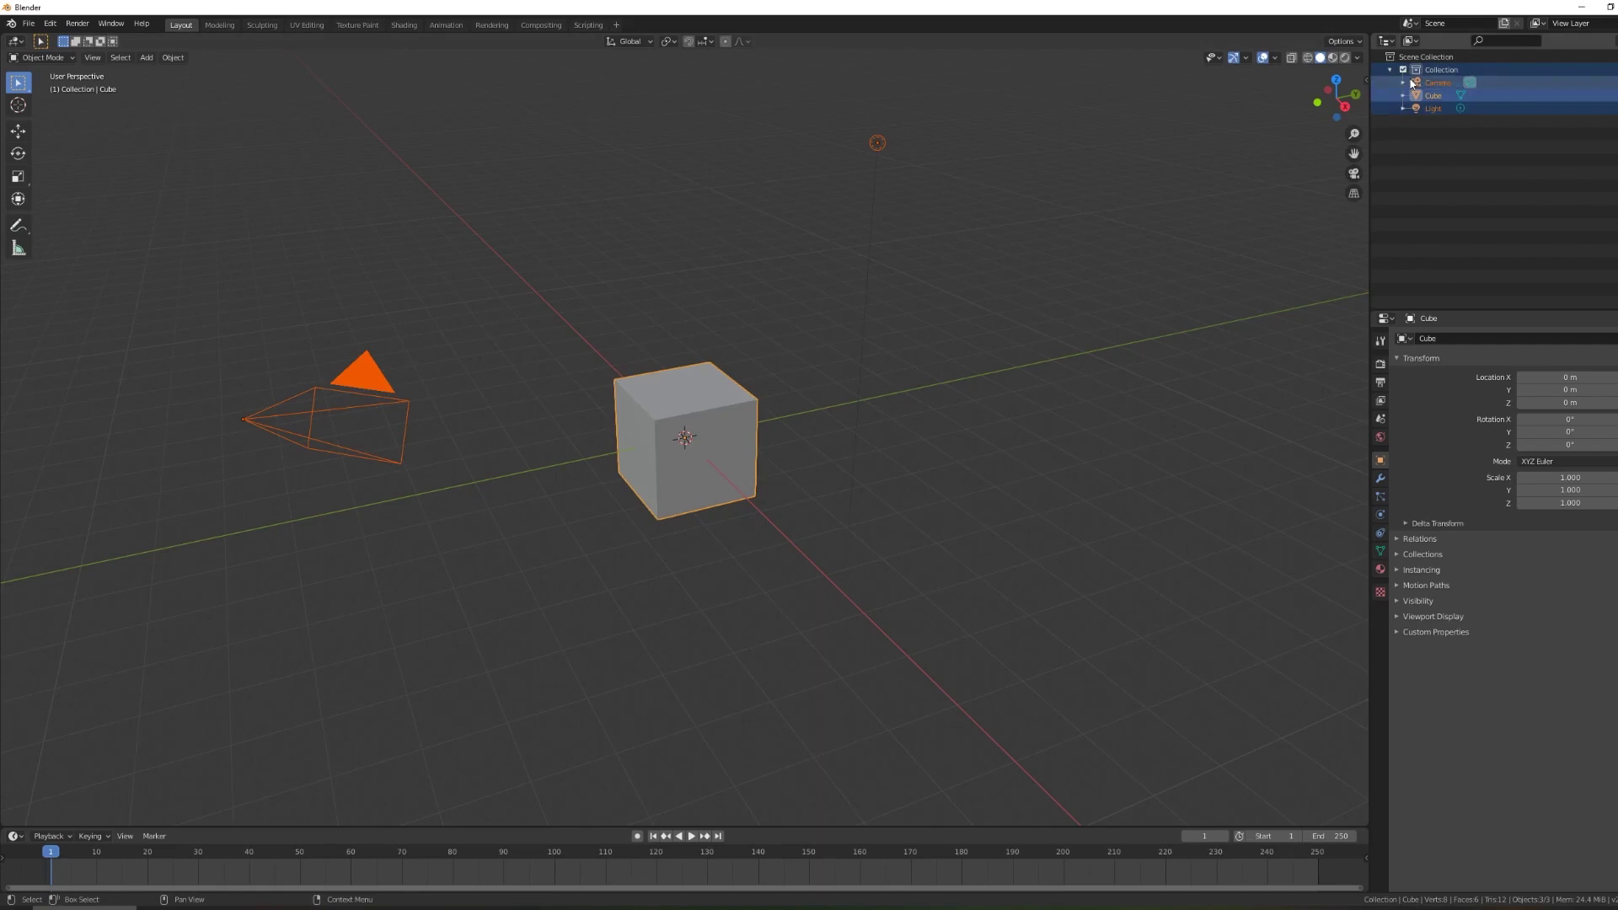
key(Delete)
right_click(1407, 81)
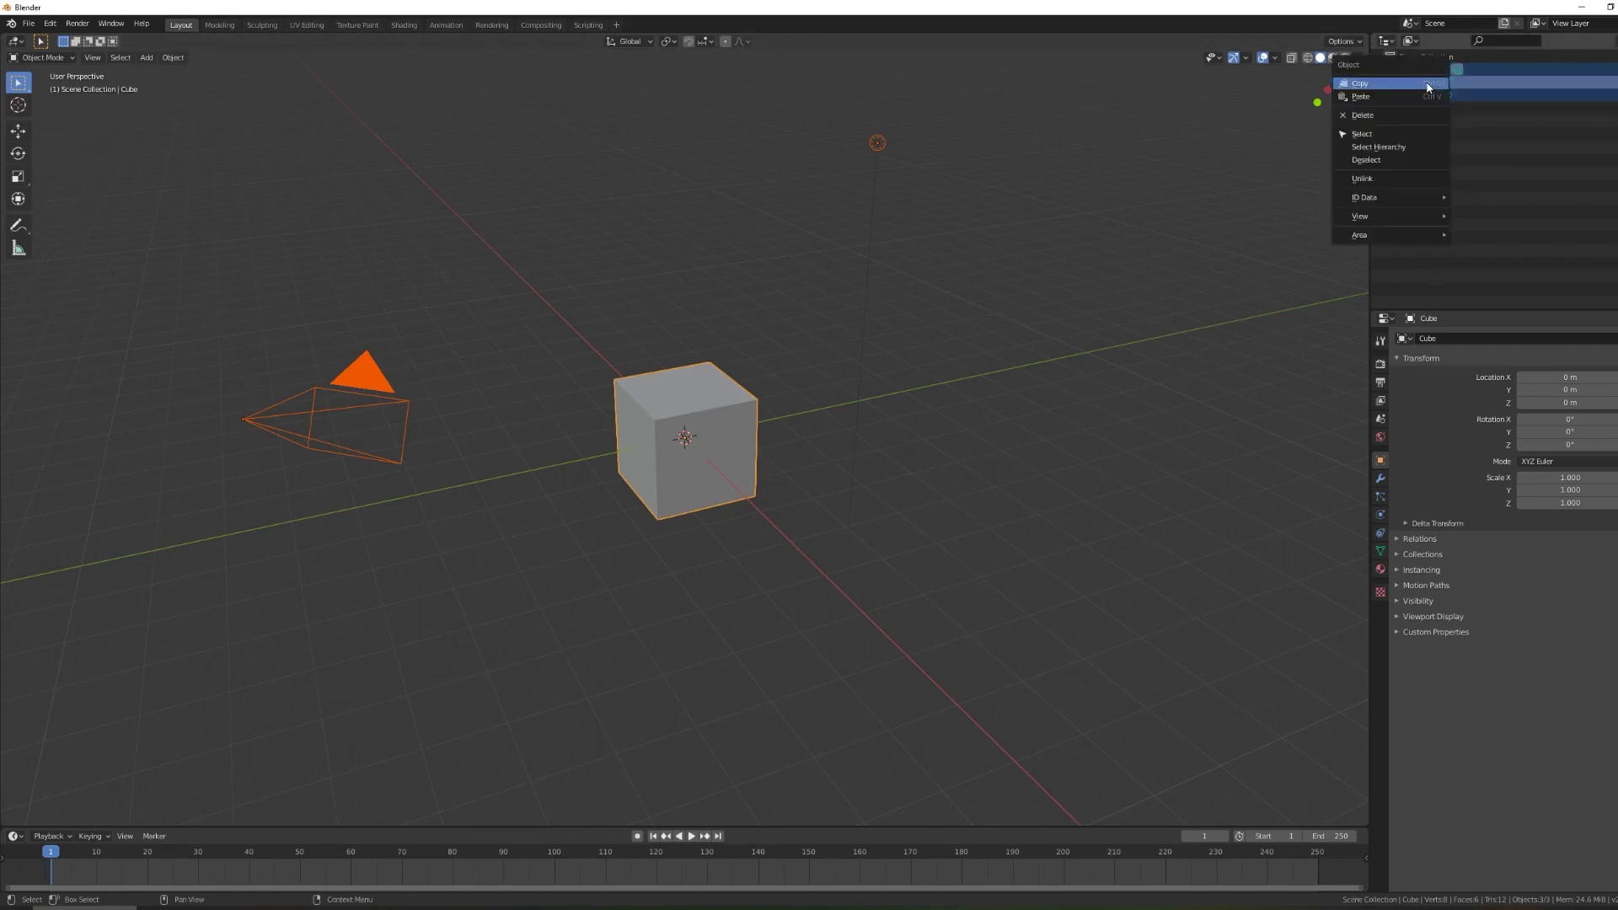
click(1406, 123)
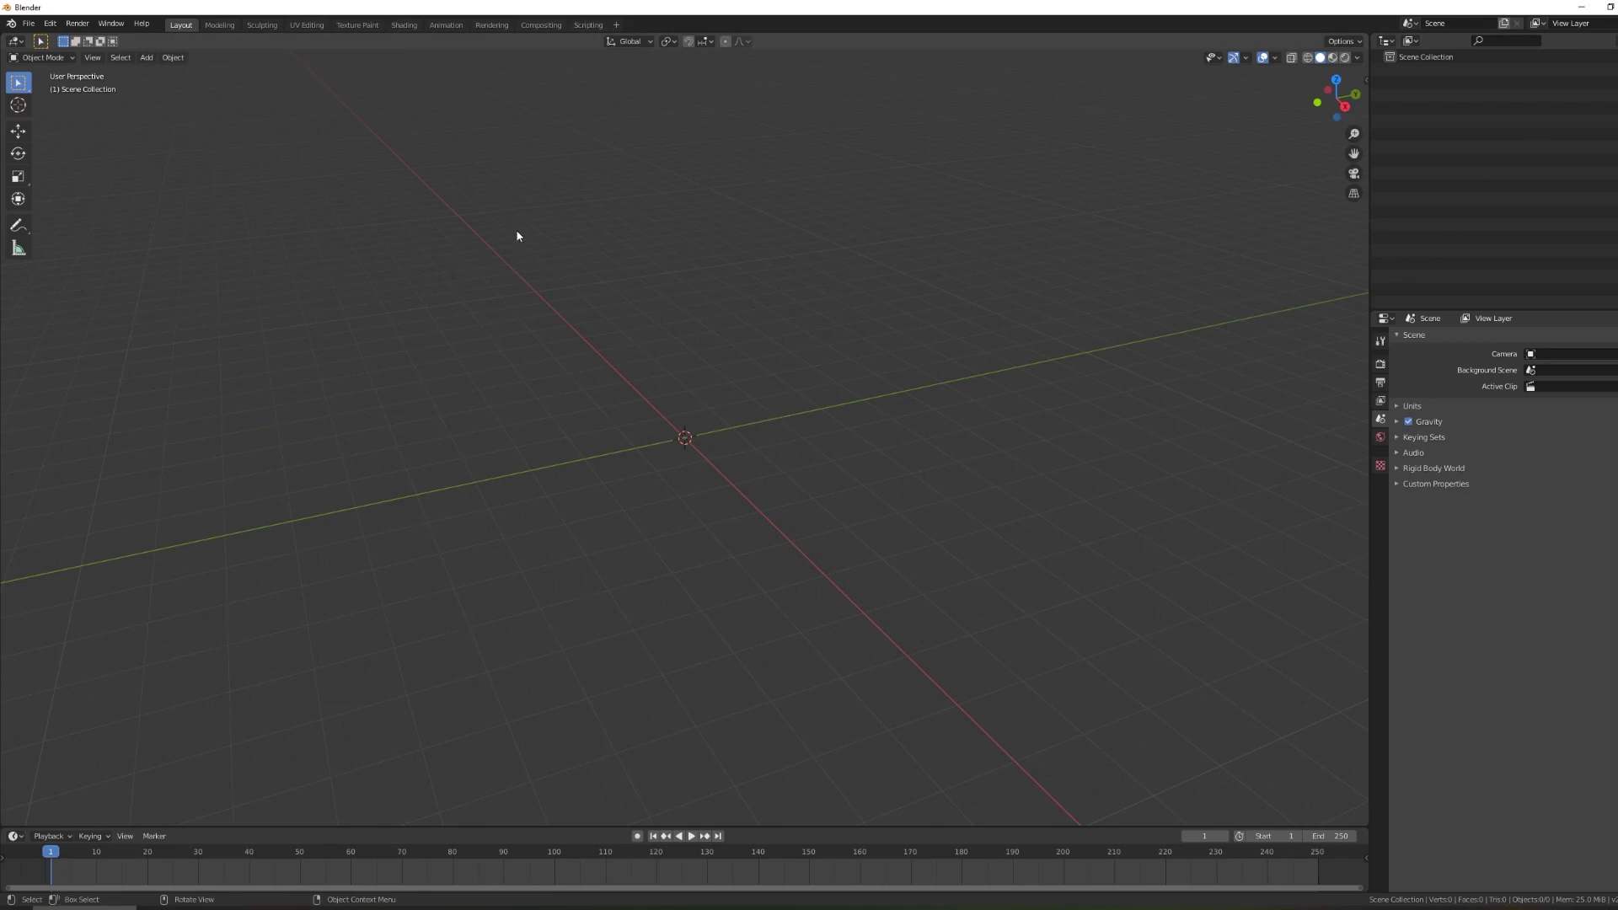
Import the Filament Guide EZR Compatible STL file into the empty scene and look it over.
click(29, 23)
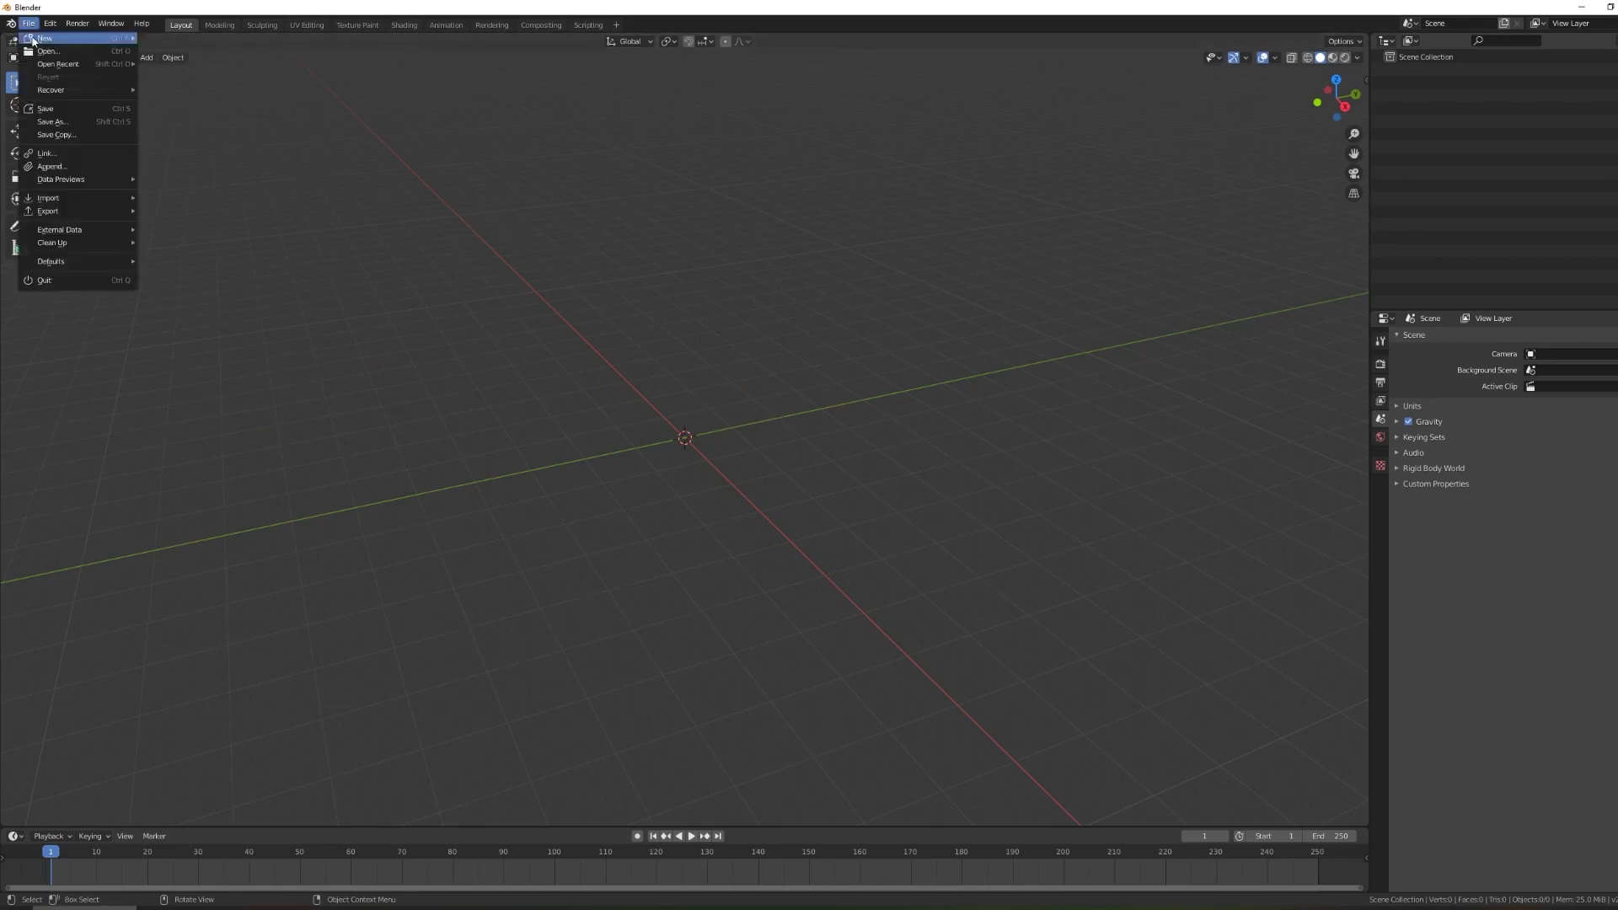
mouse_move(88, 191)
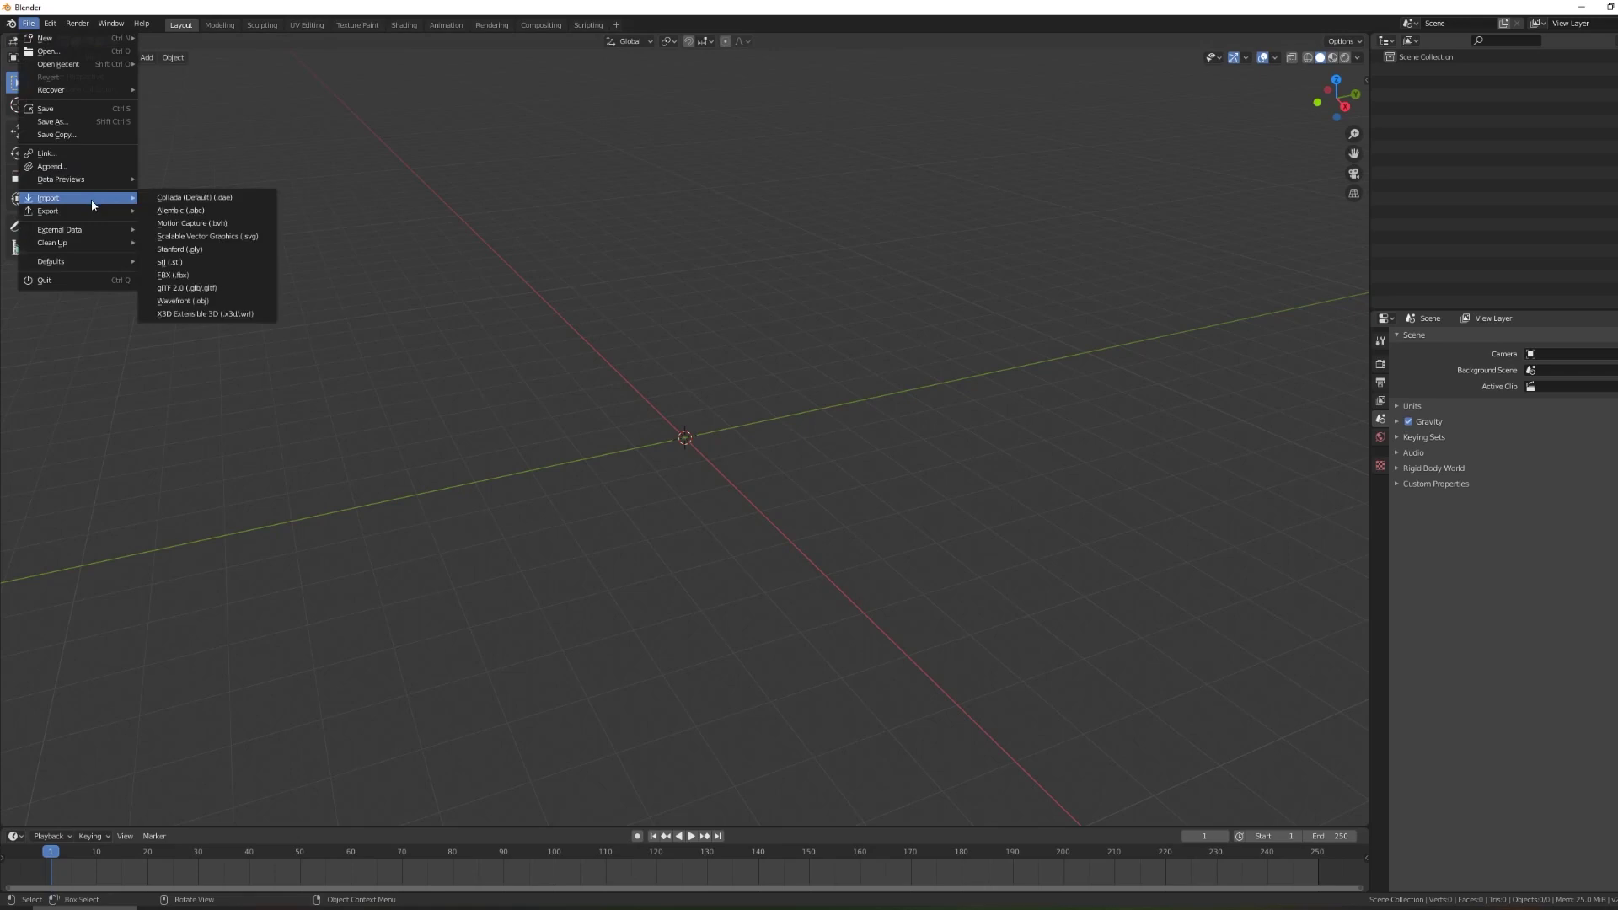
click(236, 263)
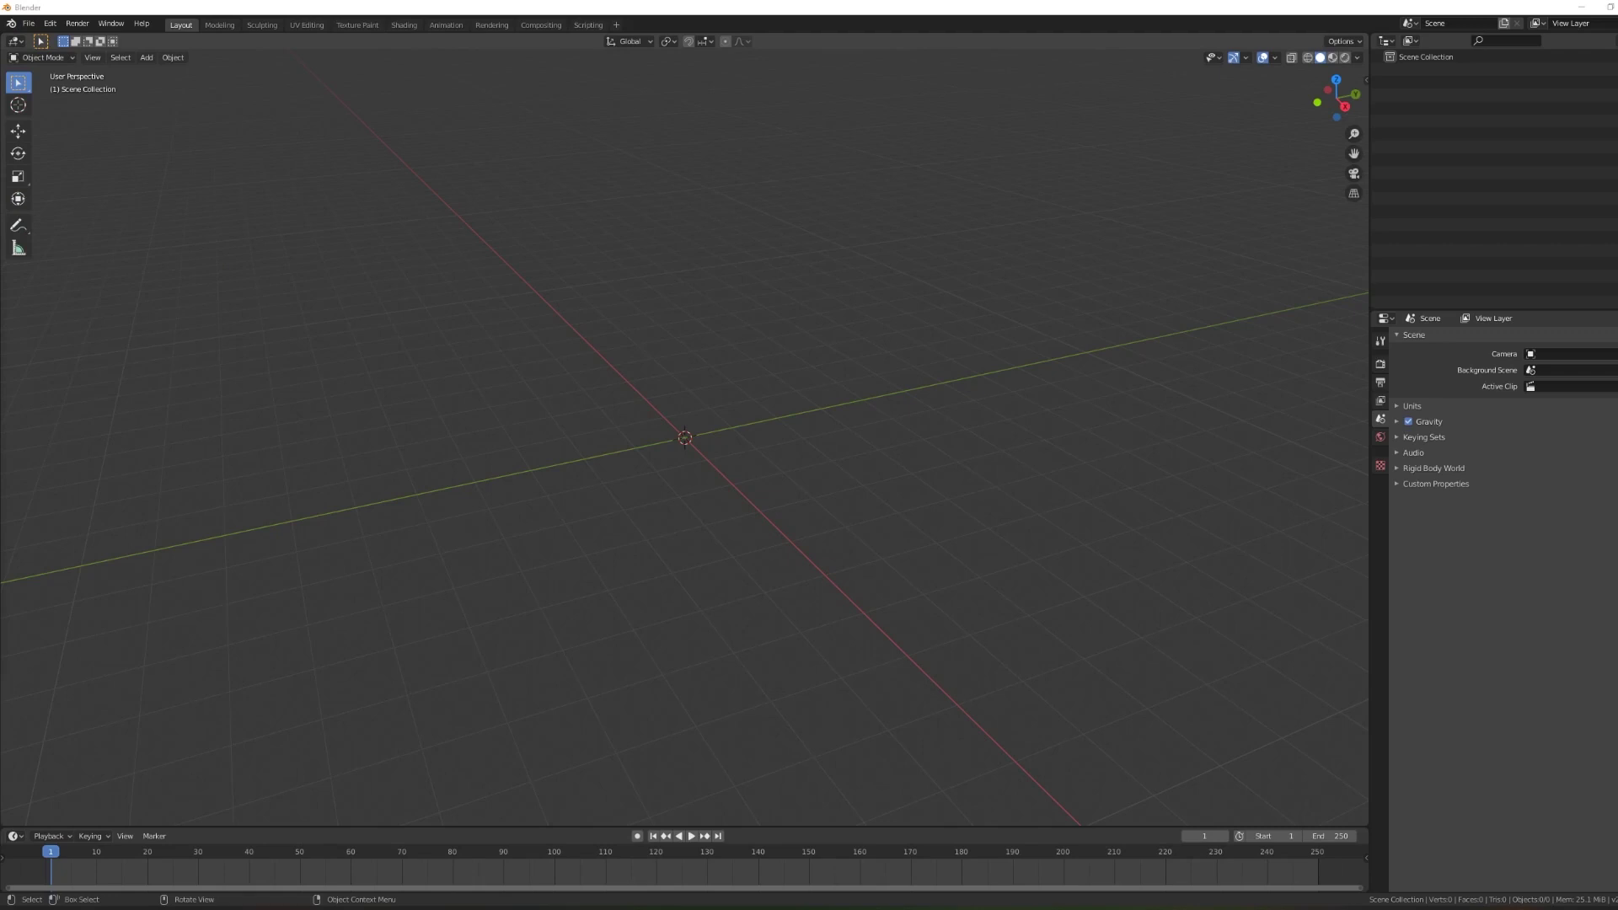
scroll(750, 286, down, 6)
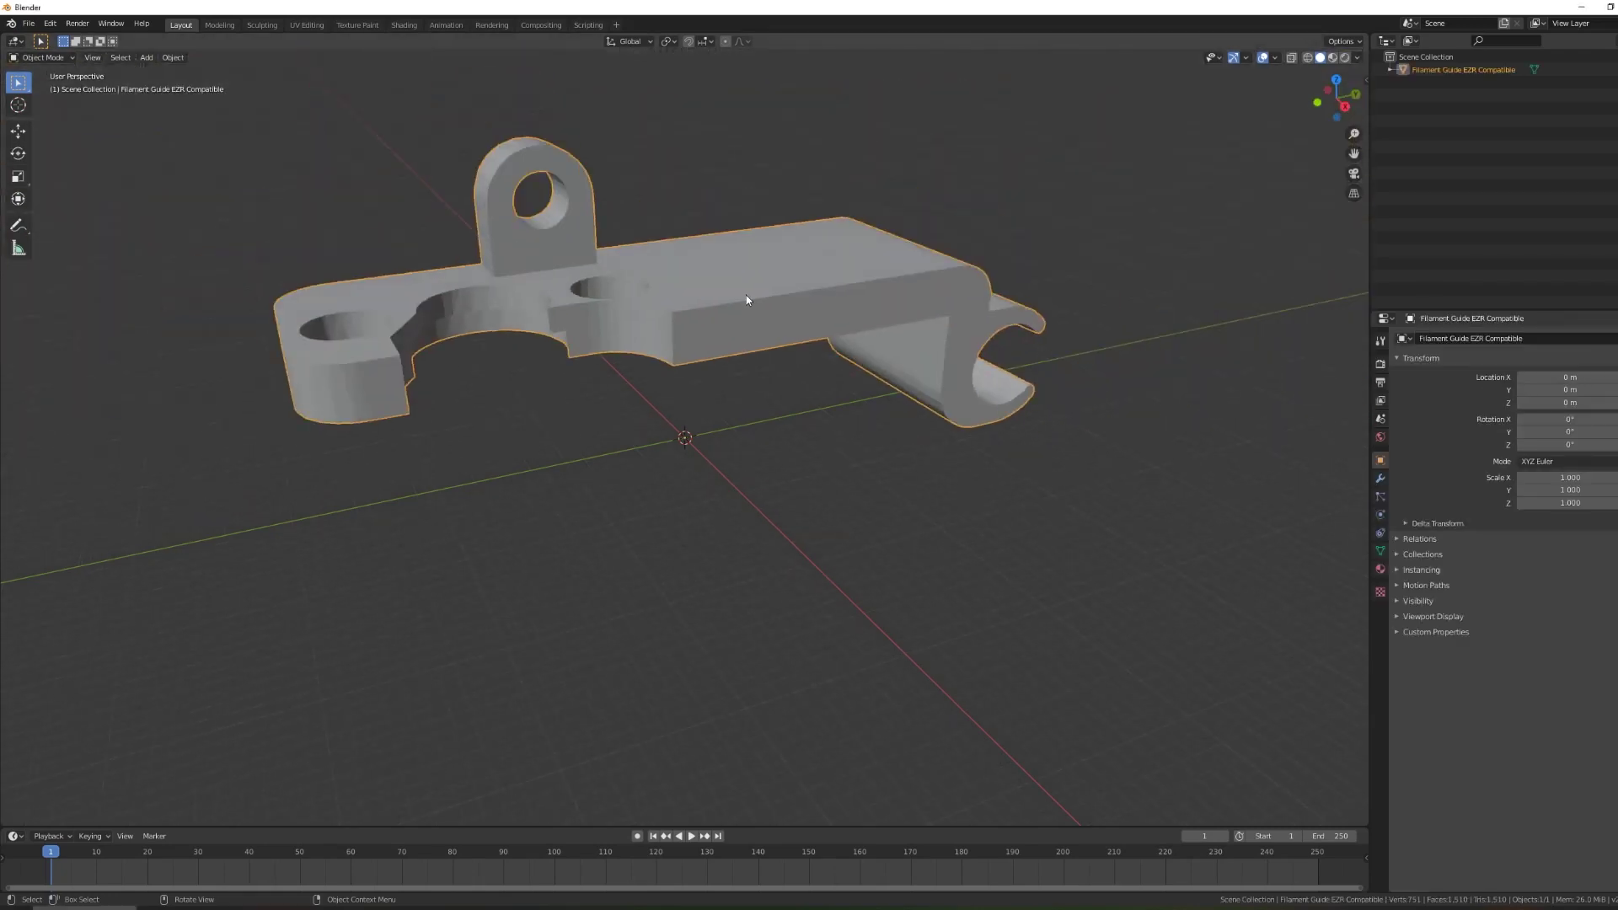
middle_drag(745, 299, 581, 350)
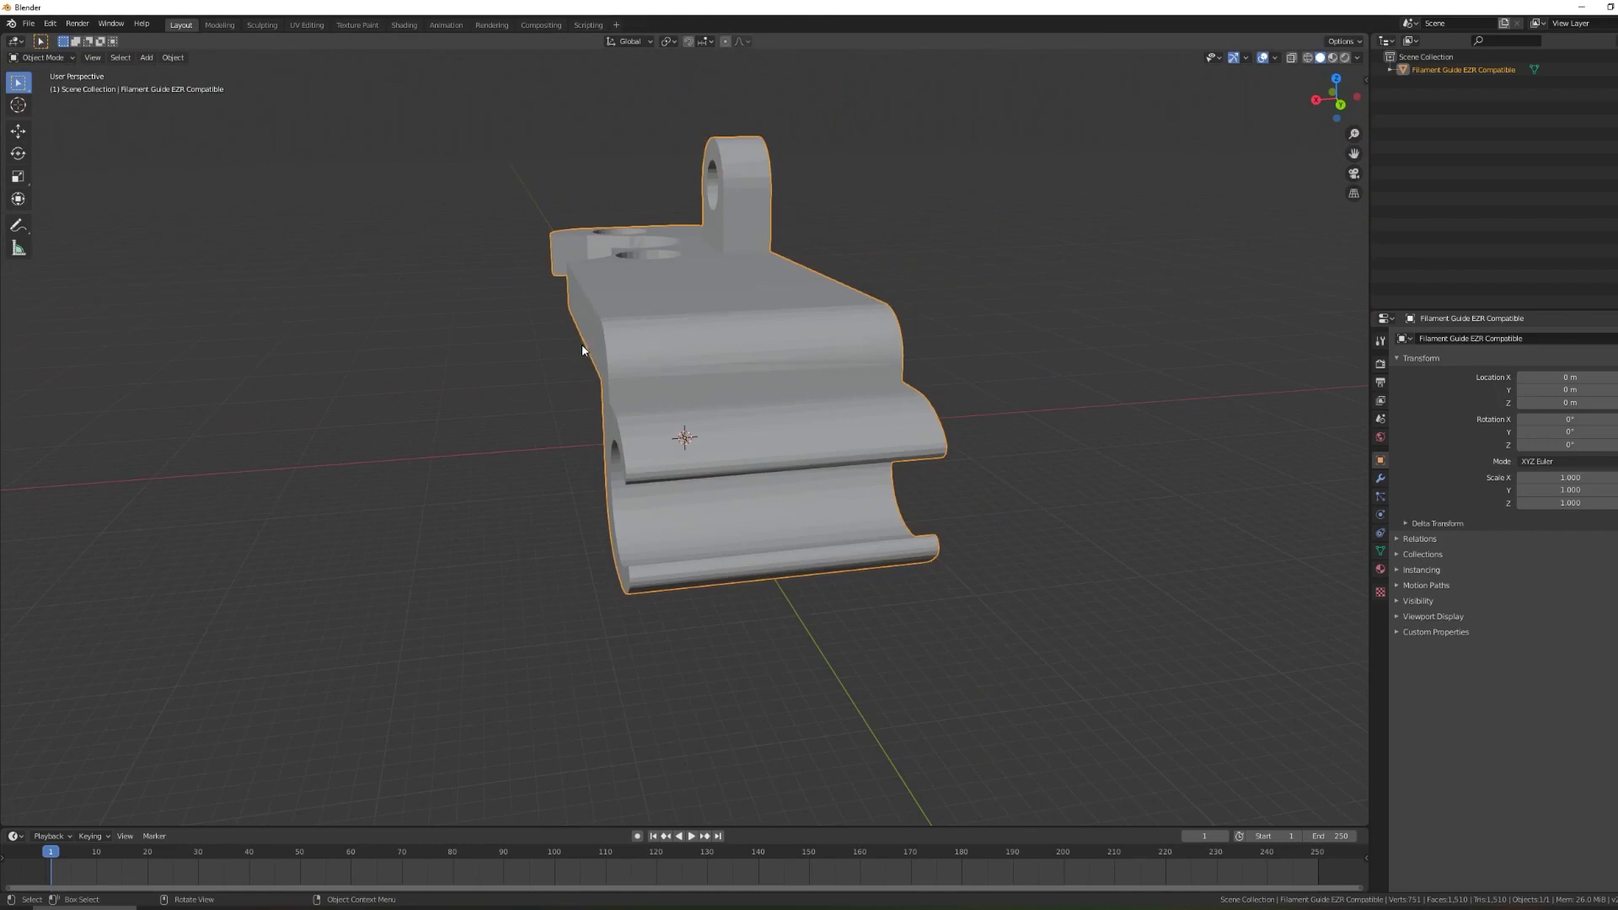
Import the Fil Ro Sensor5 STL file into the scene with the filament guide.
click(28, 22)
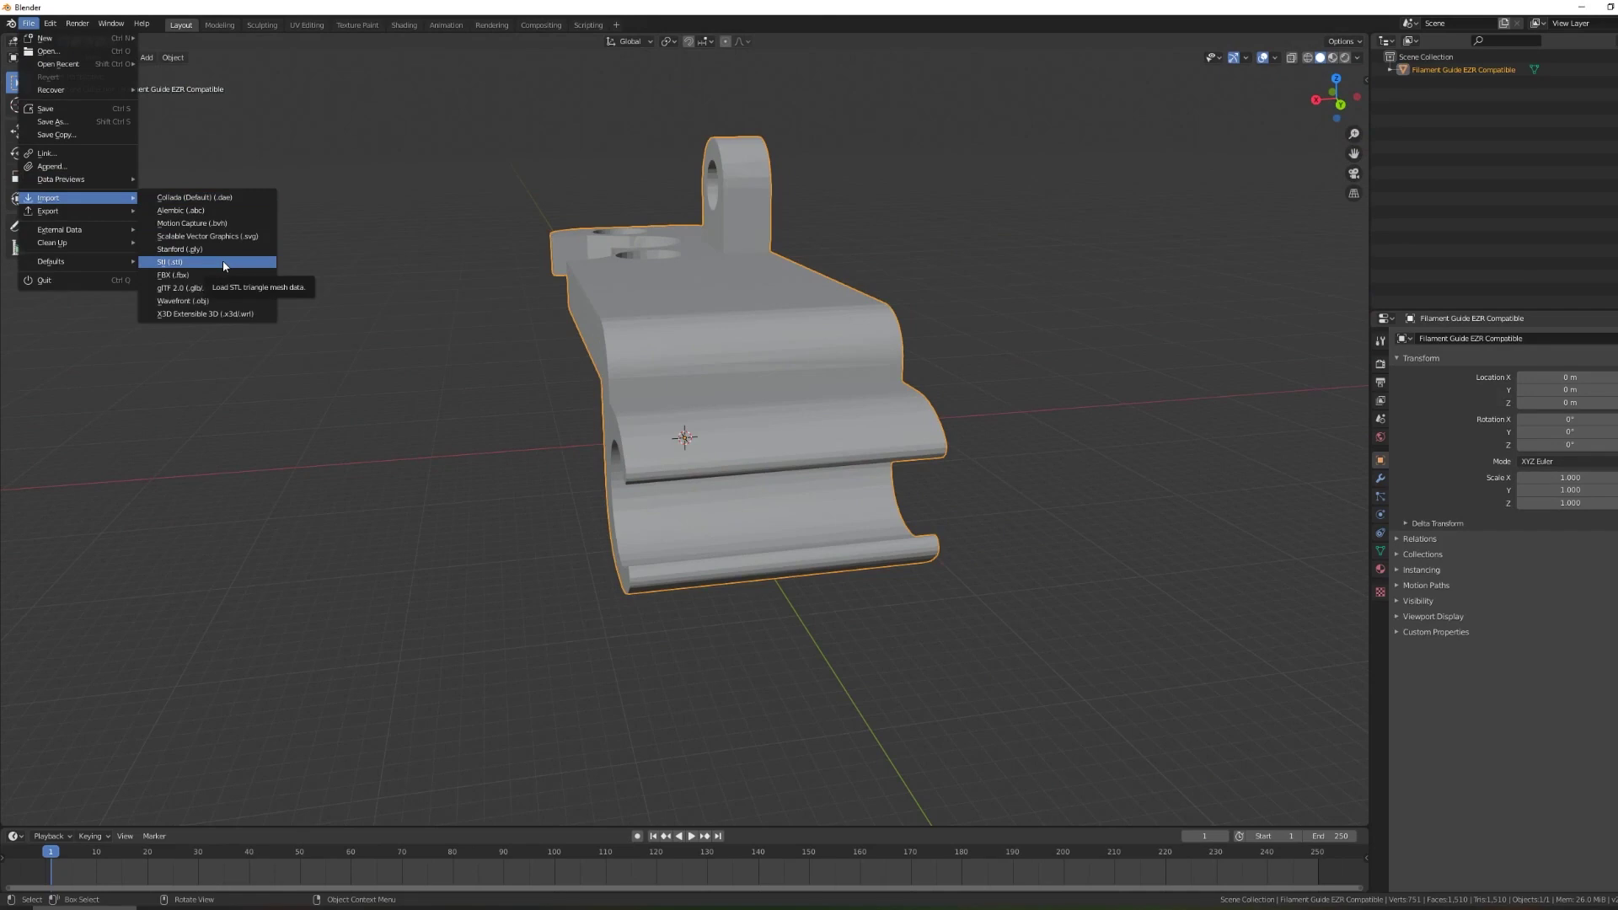
click(223, 261)
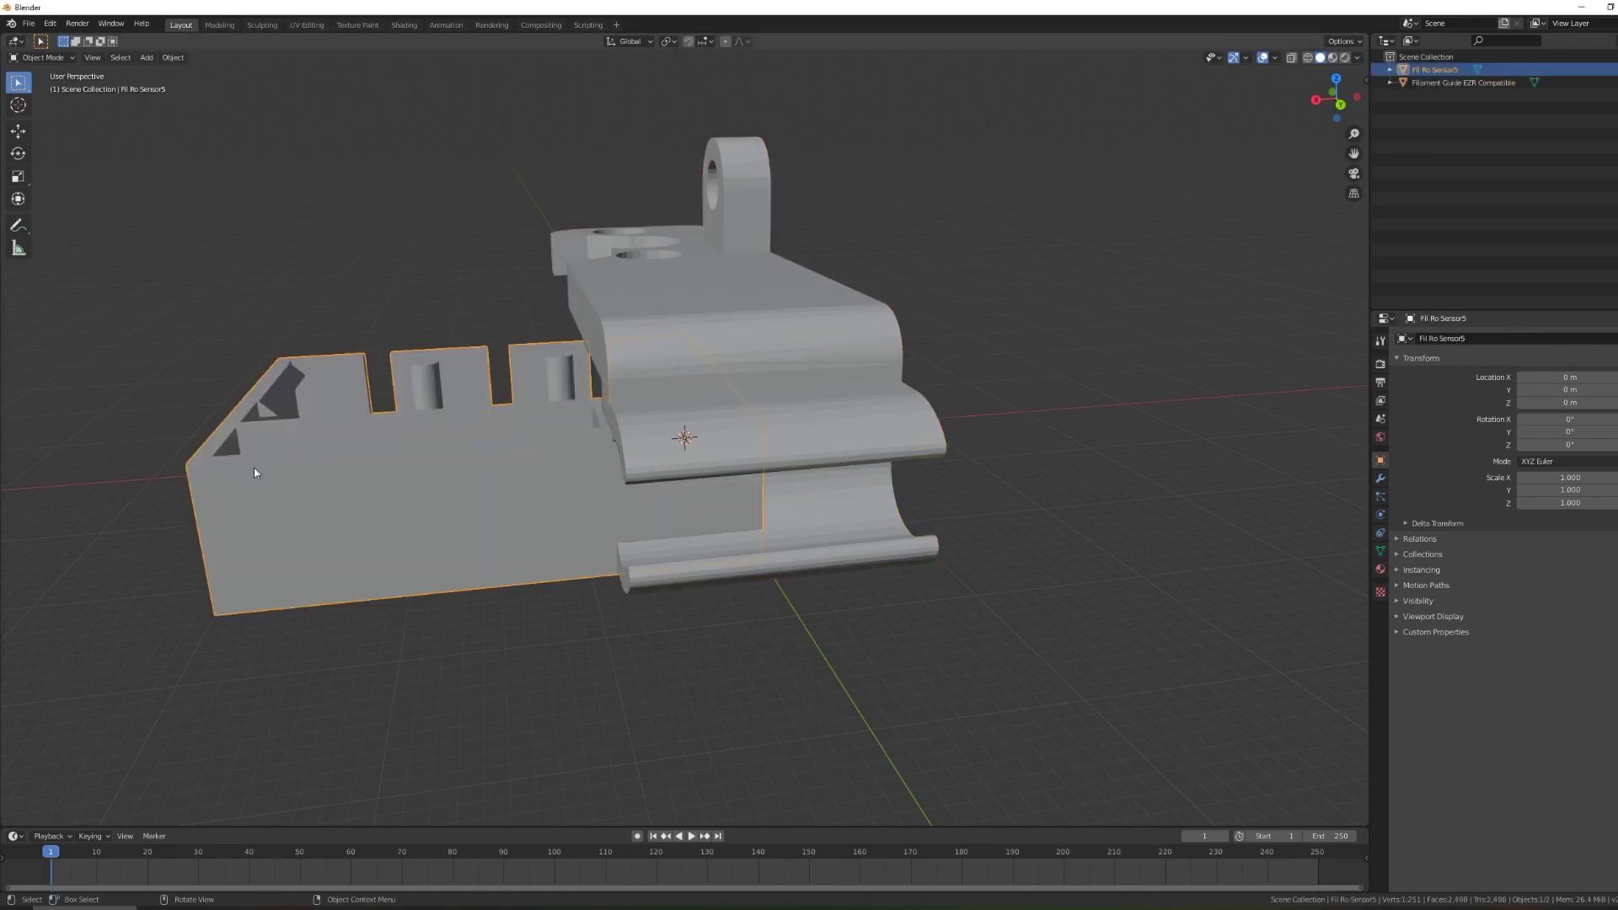
middle_drag(322, 476, 227, 556)
scroll(470, 535, down, 3)
middle_drag(470, 535, 660, 474)
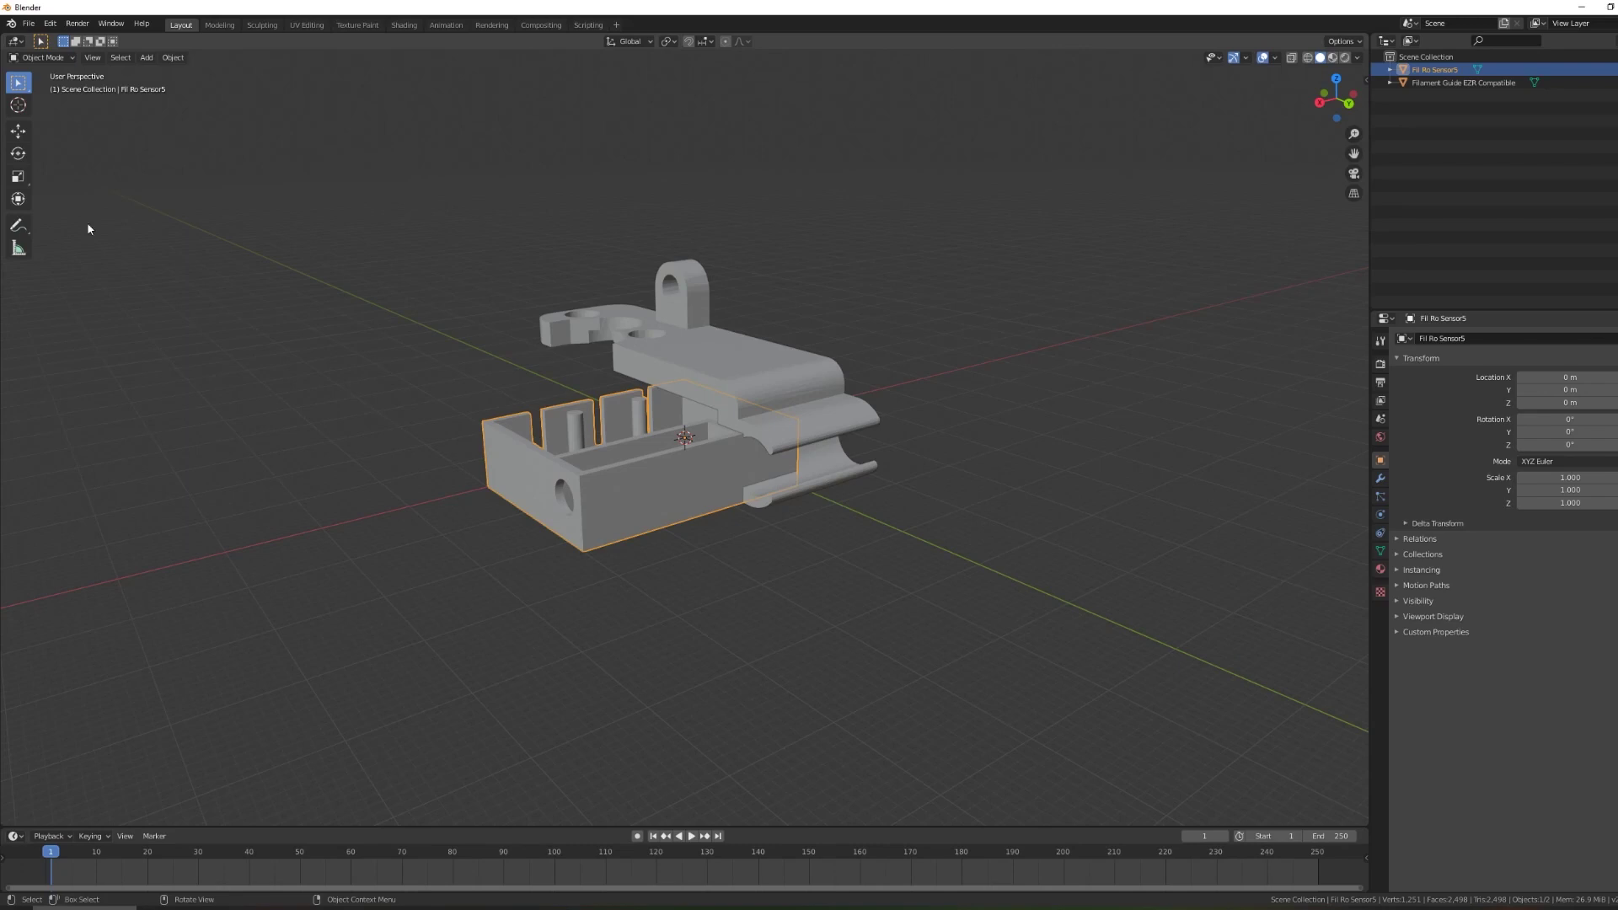
Move the Fil Ro Sensor5 box along X to about -76.6 m, clear of the filament guide, and select the guide.
drag(665, 445, 992, 378)
drag(820, 391, 687, 539)
click(944, 510)
drag(941, 513, 712, 442)
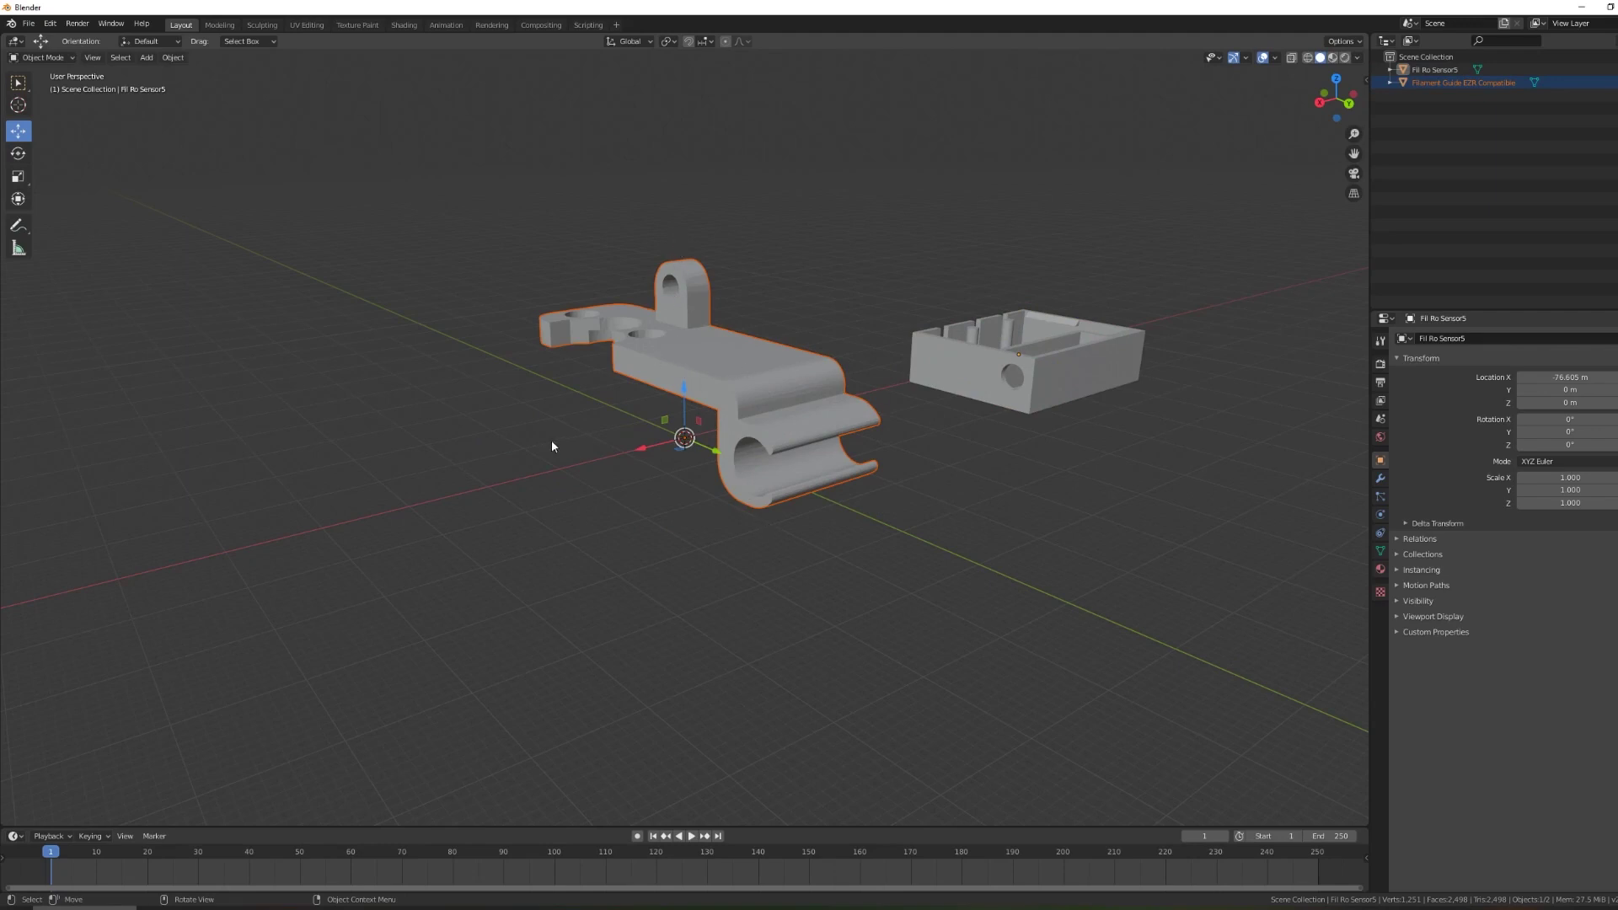
click(821, 540)
drag(952, 533, 689, 397)
click(814, 453)
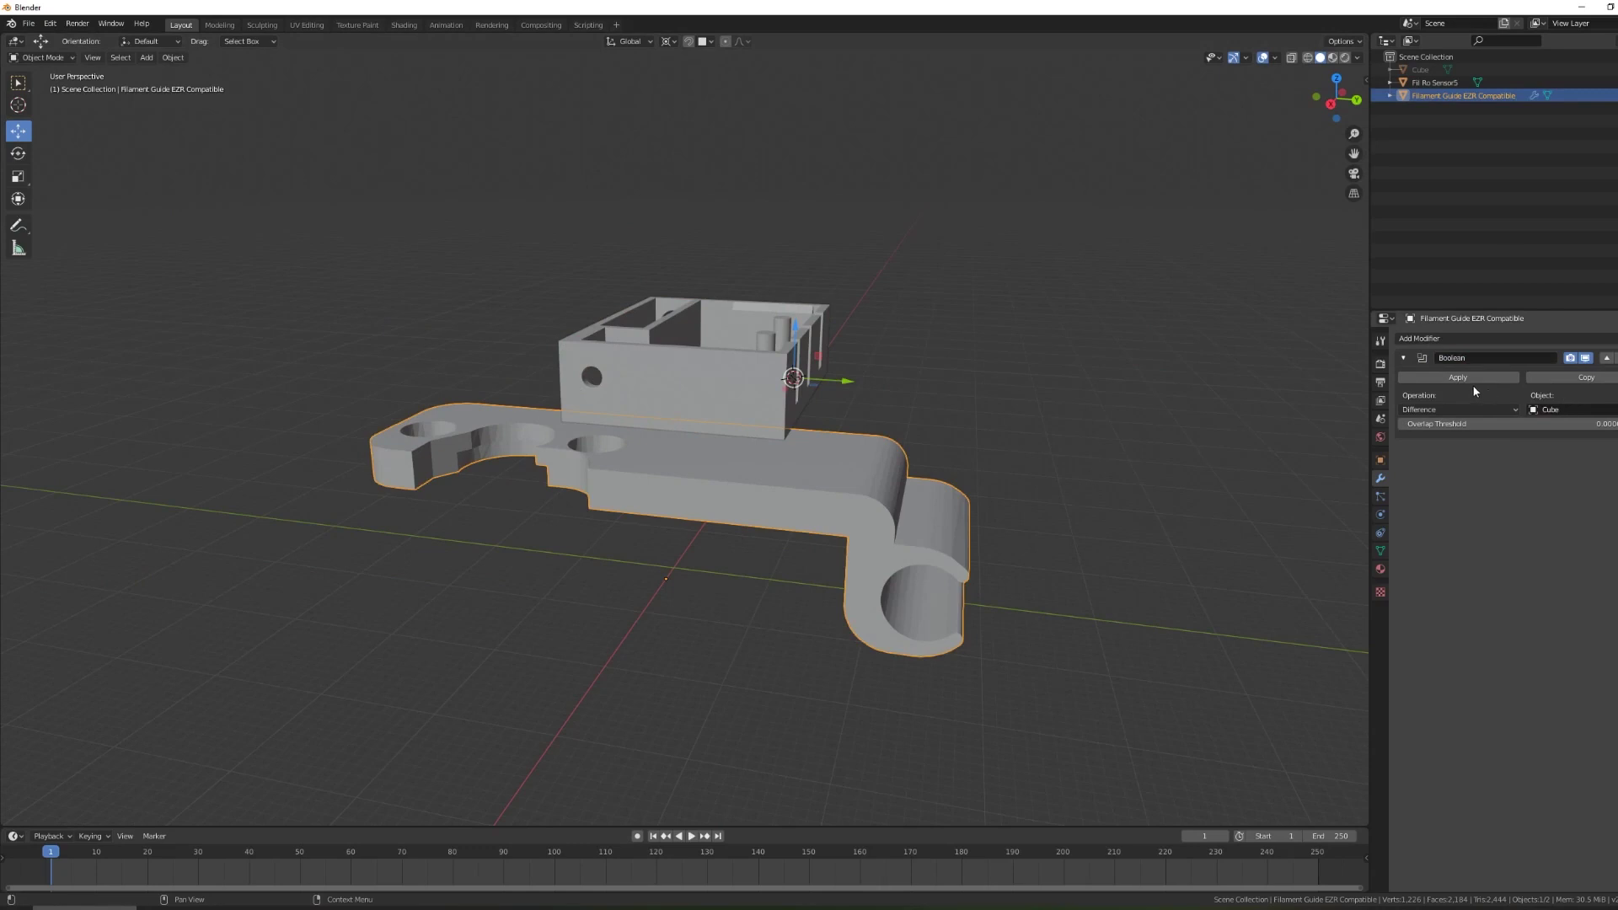
click(1471, 379)
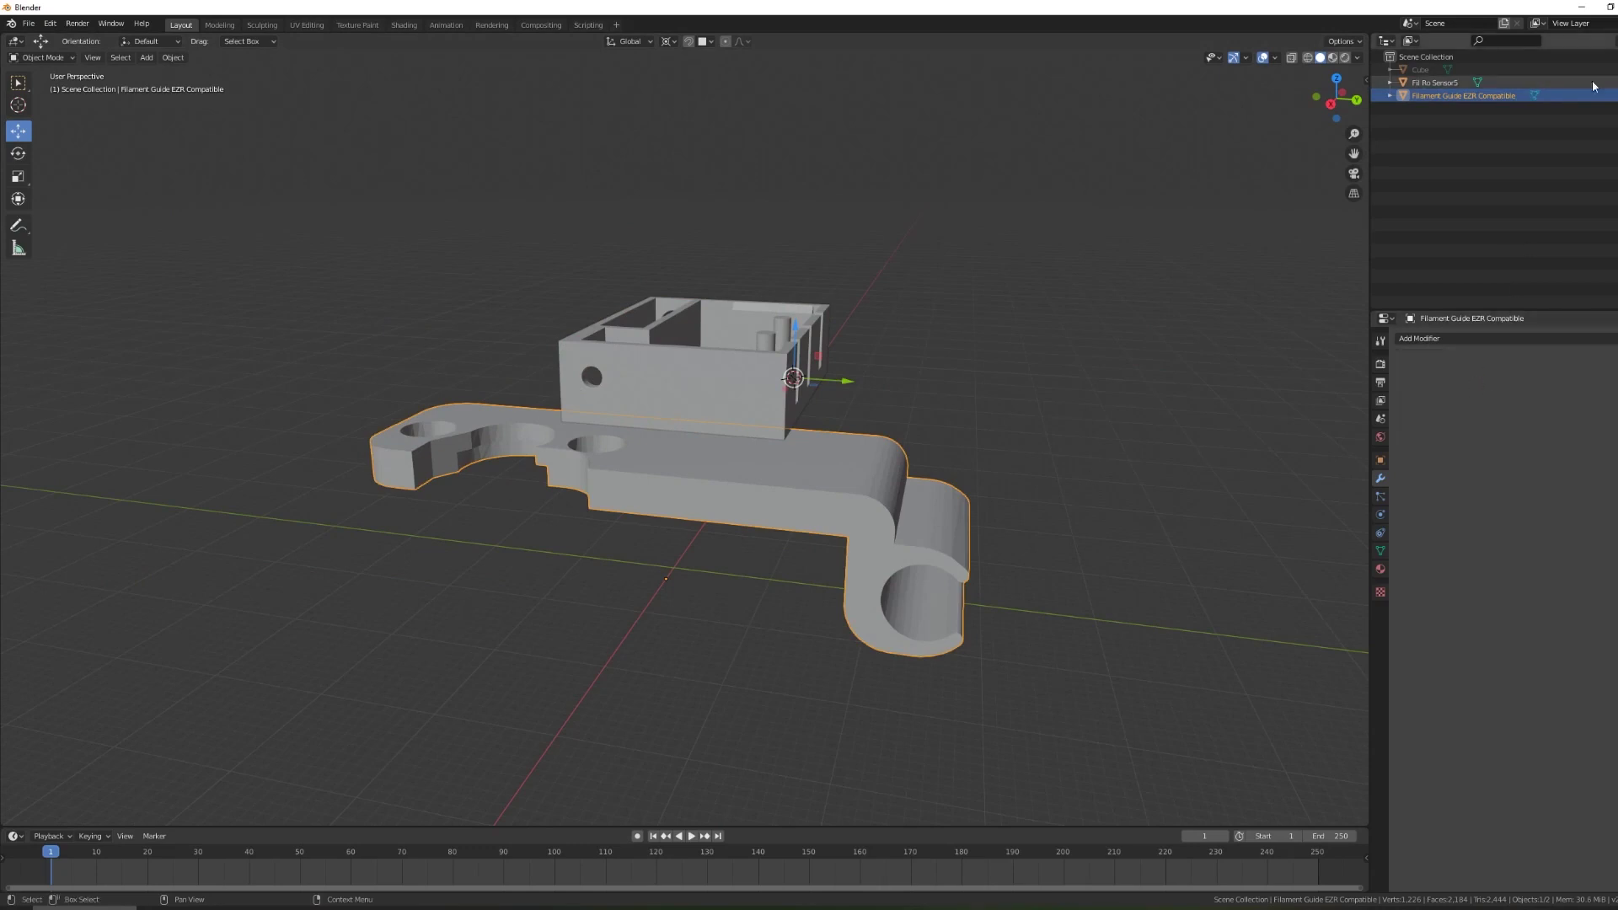
Show the hidden Cube and move it along Y and down over the clip end of the filament guide.
click(1616, 70)
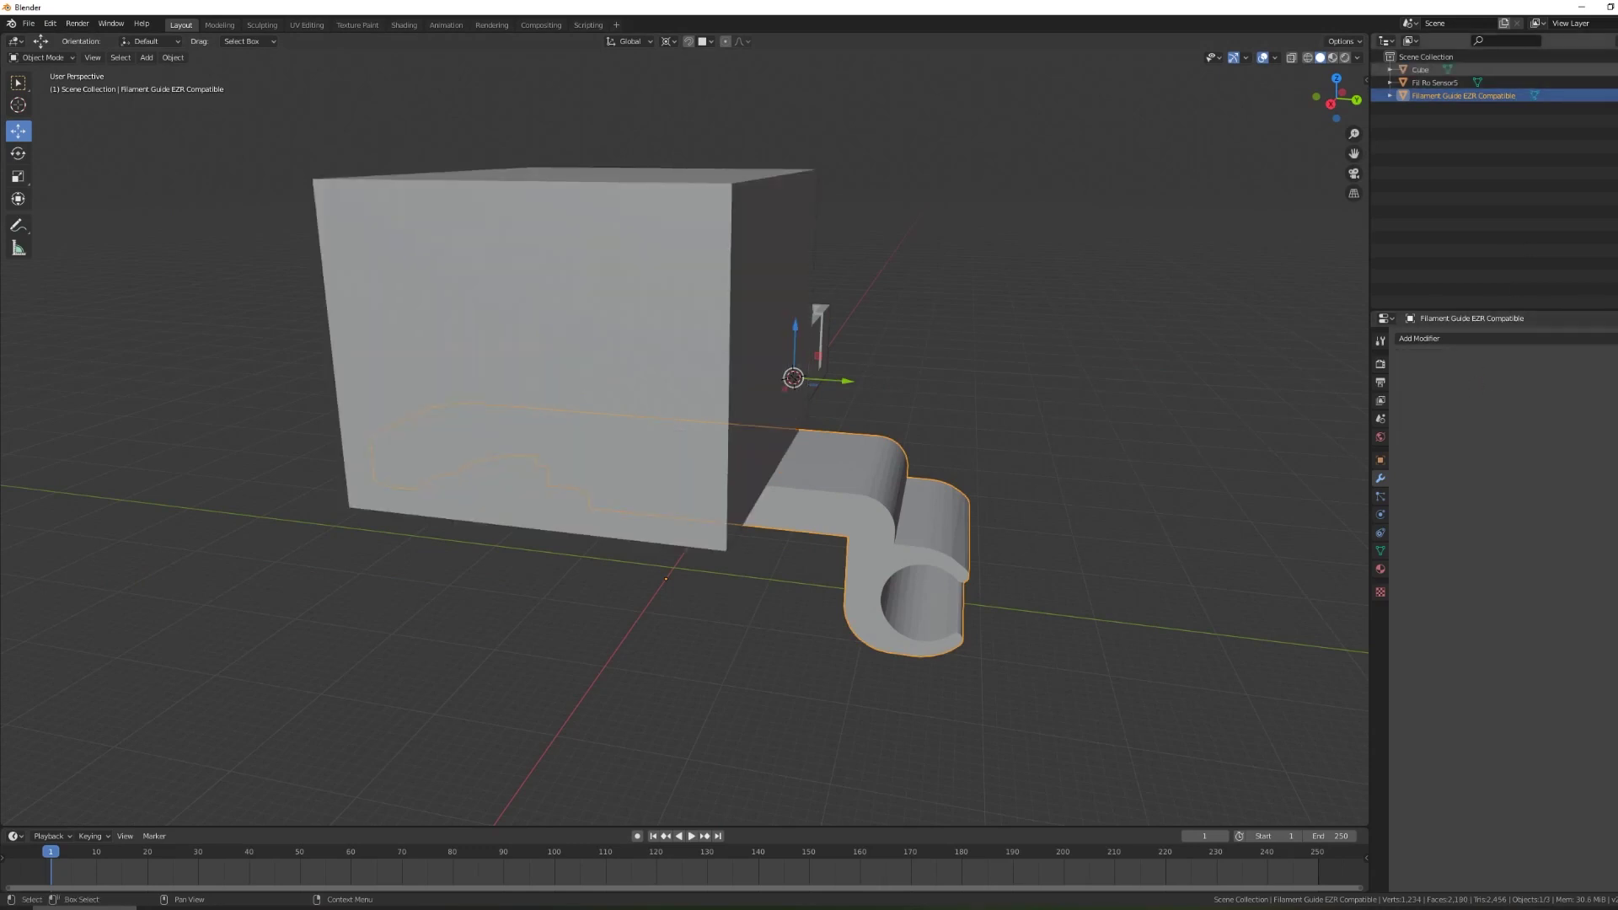
click(637, 345)
drag(845, 387, 1081, 405)
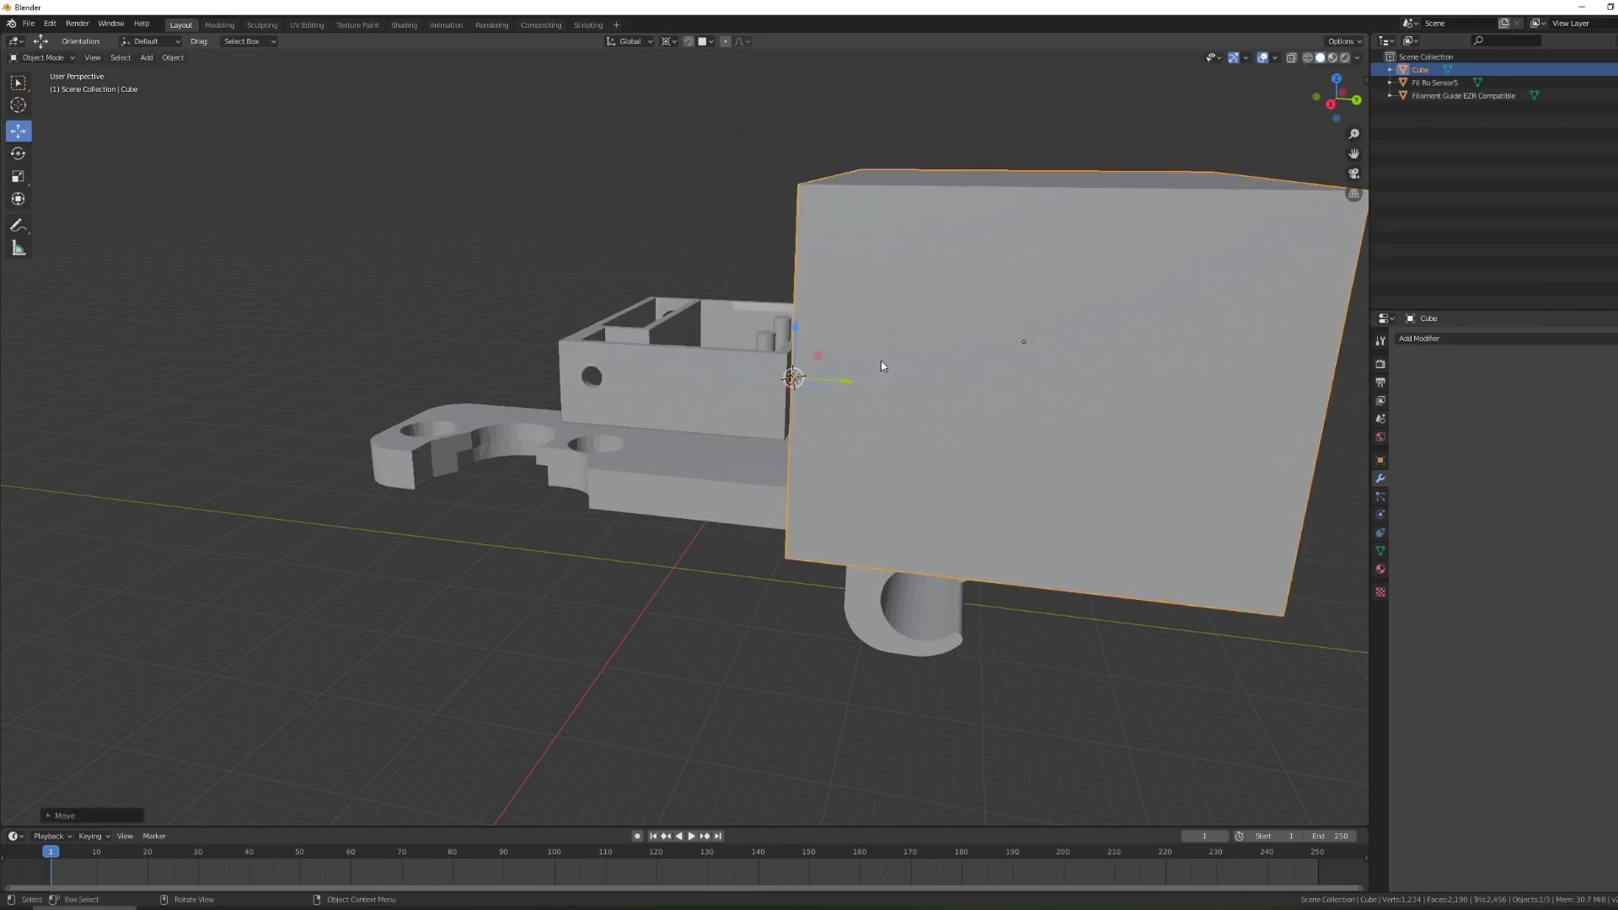
mouse_move(882, 366)
middle_down()
mouse_move(975, 335)
mouse_move(859, 352)
middle_up()
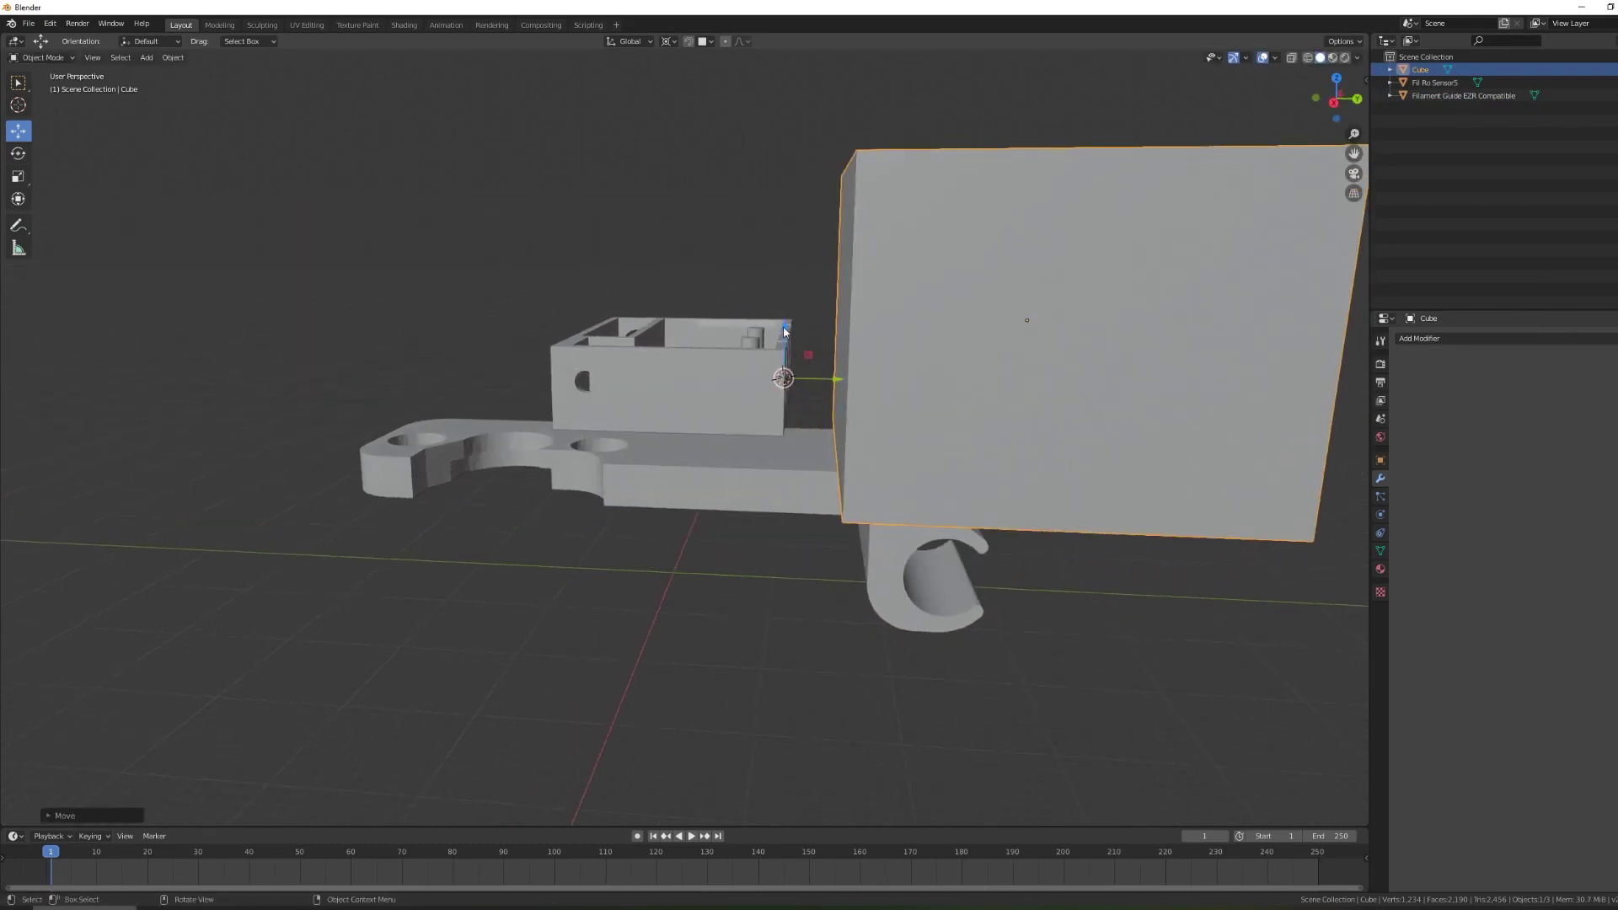
drag(783, 331, 792, 453)
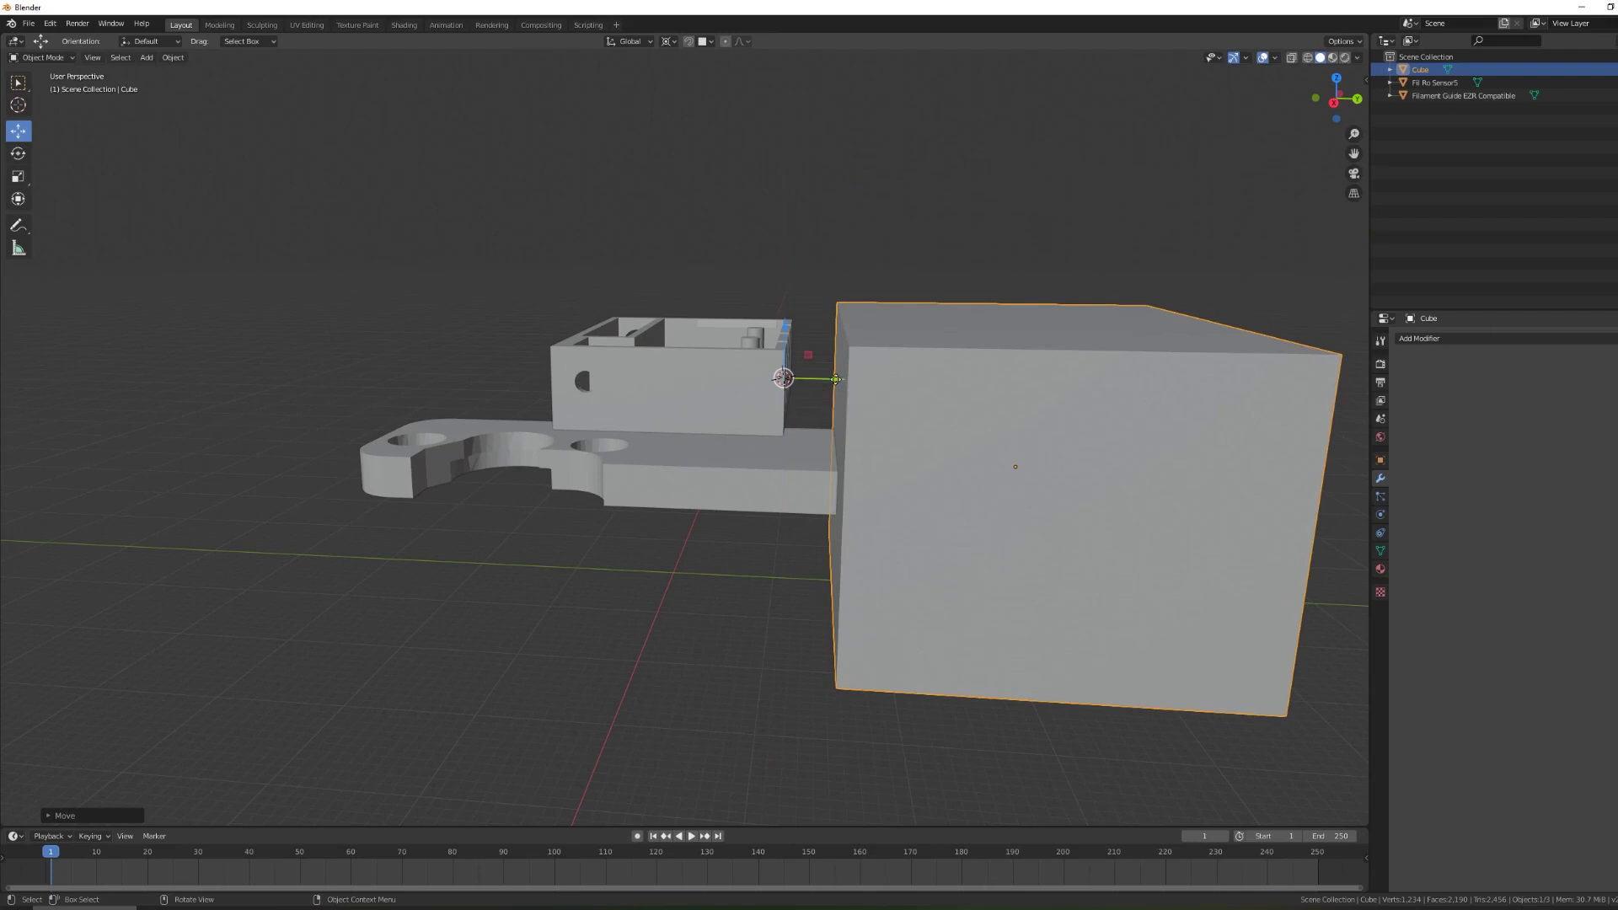
drag(835, 379, 789, 379)
Align the cube's edge along Y with the adjacent outer edge of the sensor box in the top orthographic view.
middle_drag(873, 296, 842, 396)
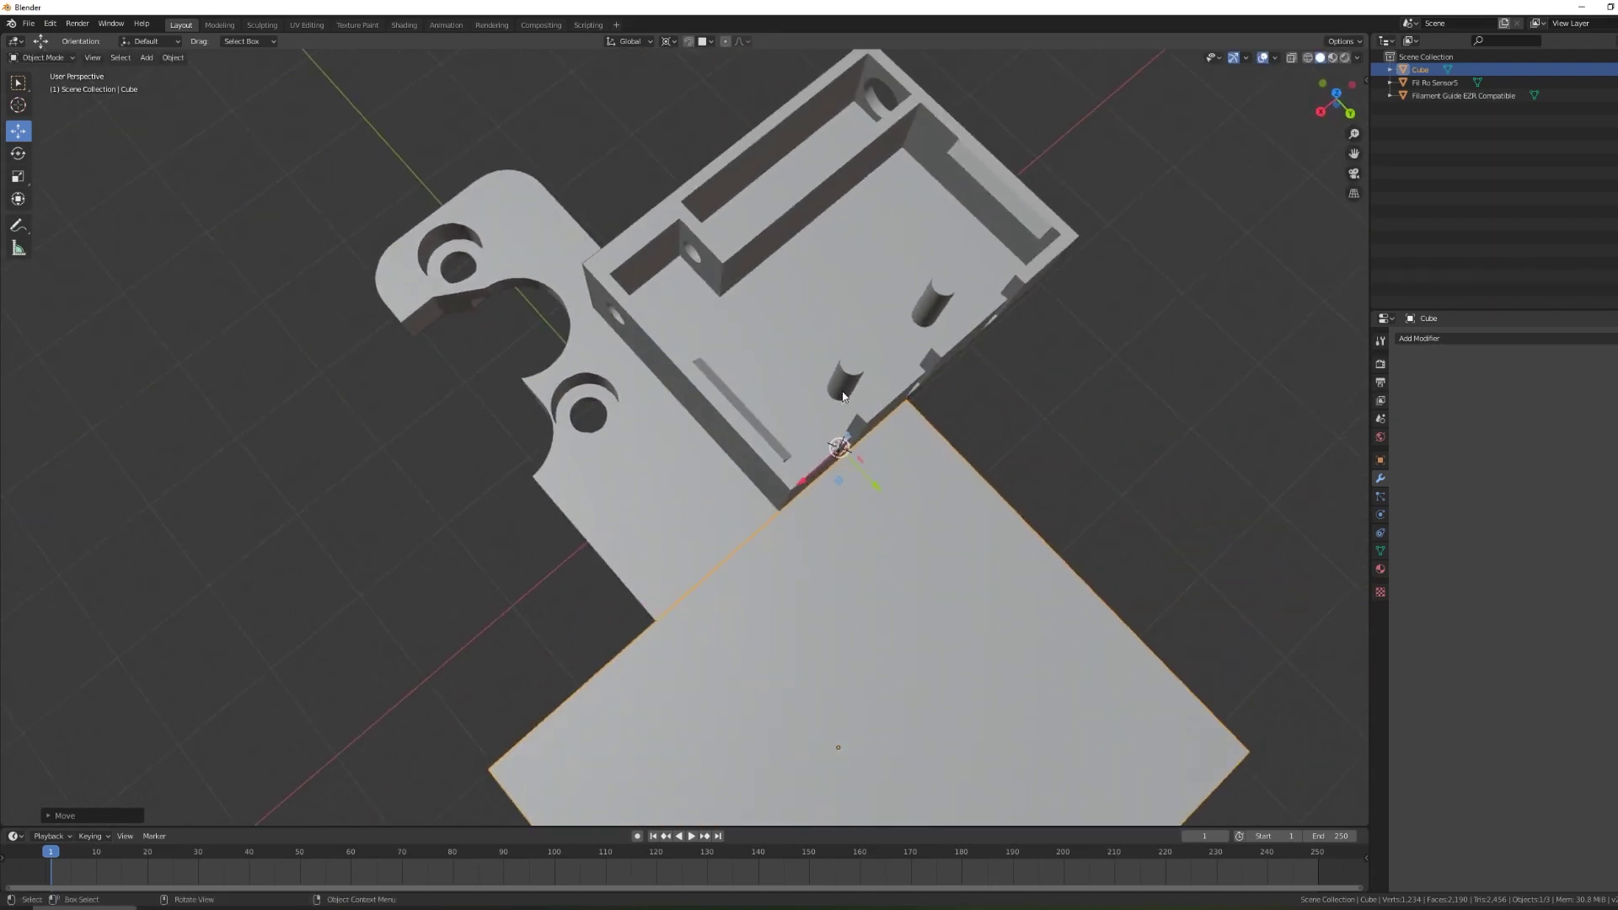
middle_drag(880, 446, 888, 462)
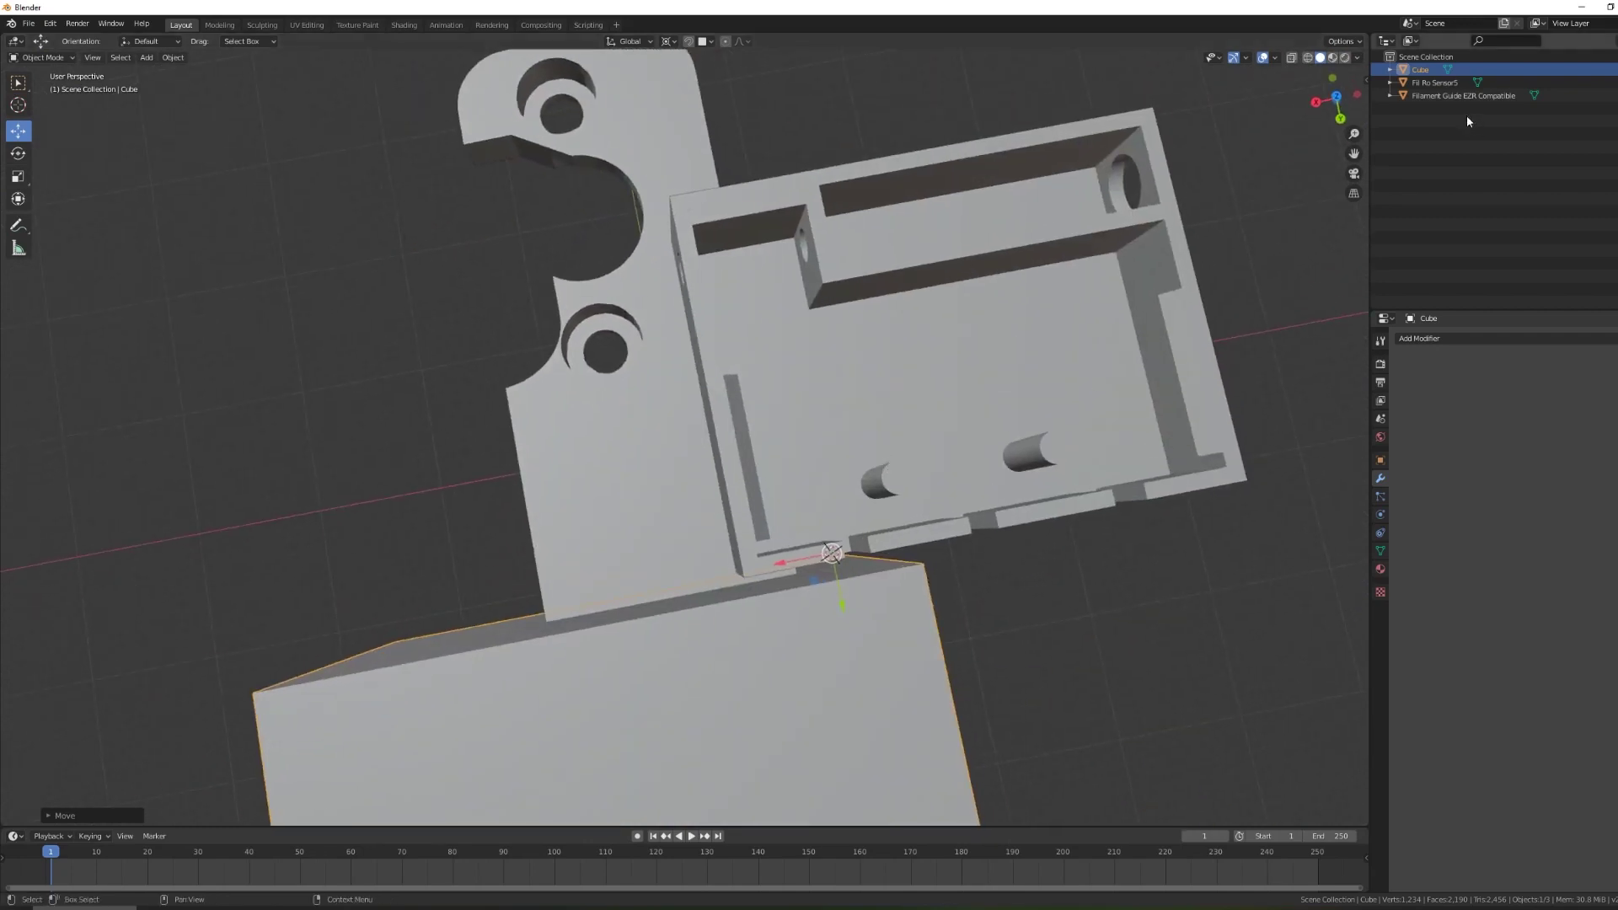
click(1338, 95)
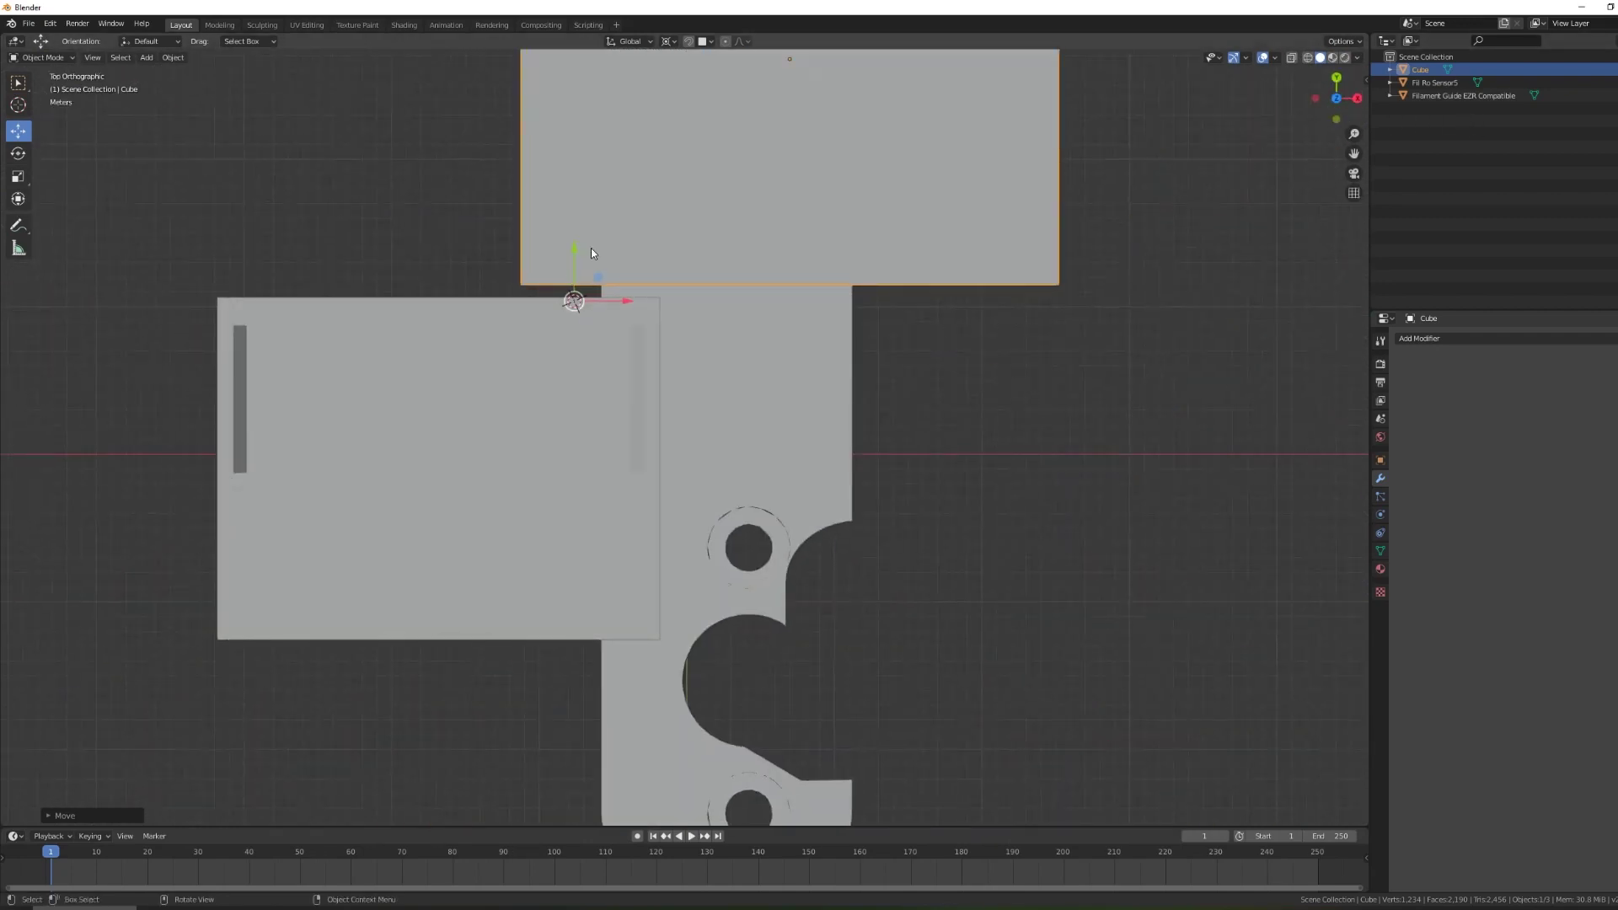
drag(575, 251, 734, 491)
scroll(598, 251, up, 3)
scroll(599, 246, up, 1)
scroll(642, 287, up, 3)
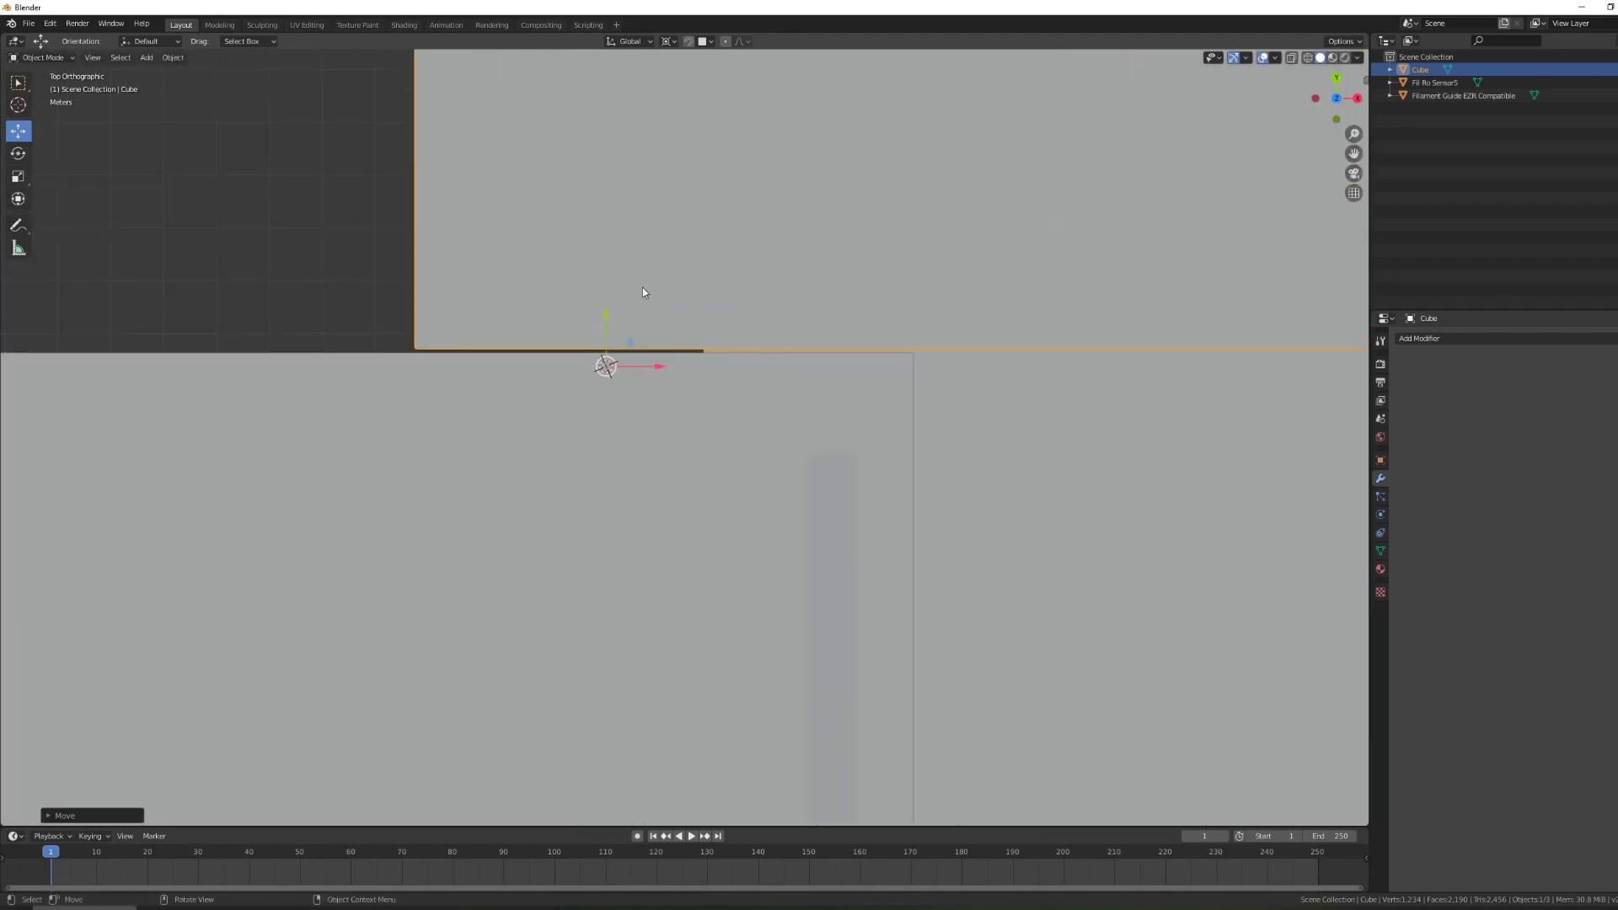
shift+middle_drag(647, 289, 658, 316)
scroll(640, 330, up, 1)
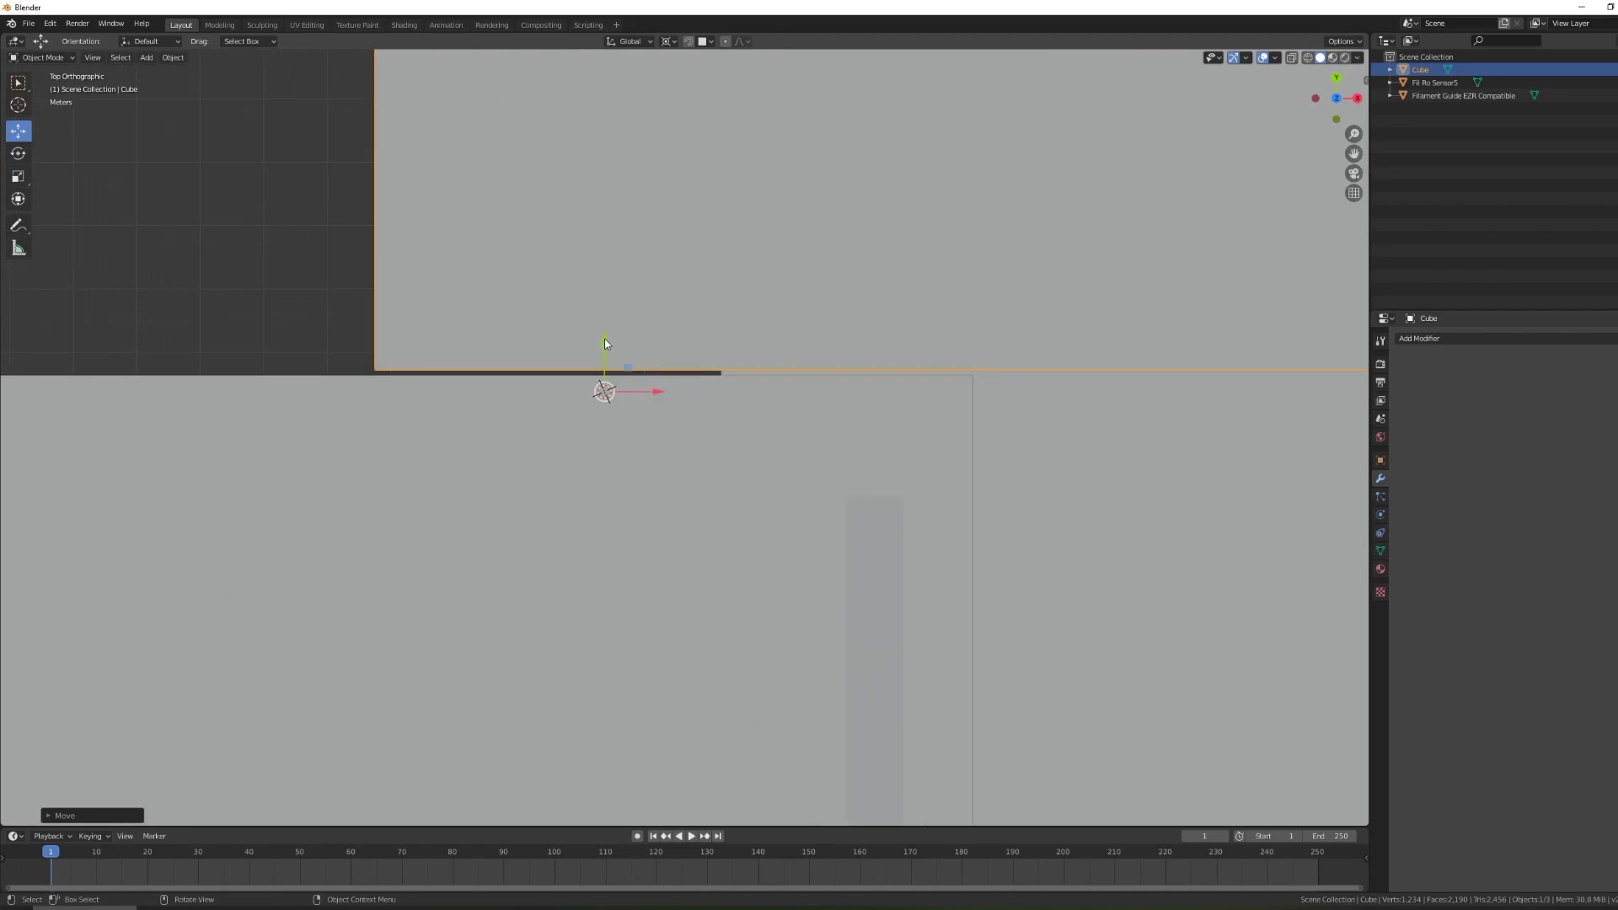
drag(603, 342, 602, 347)
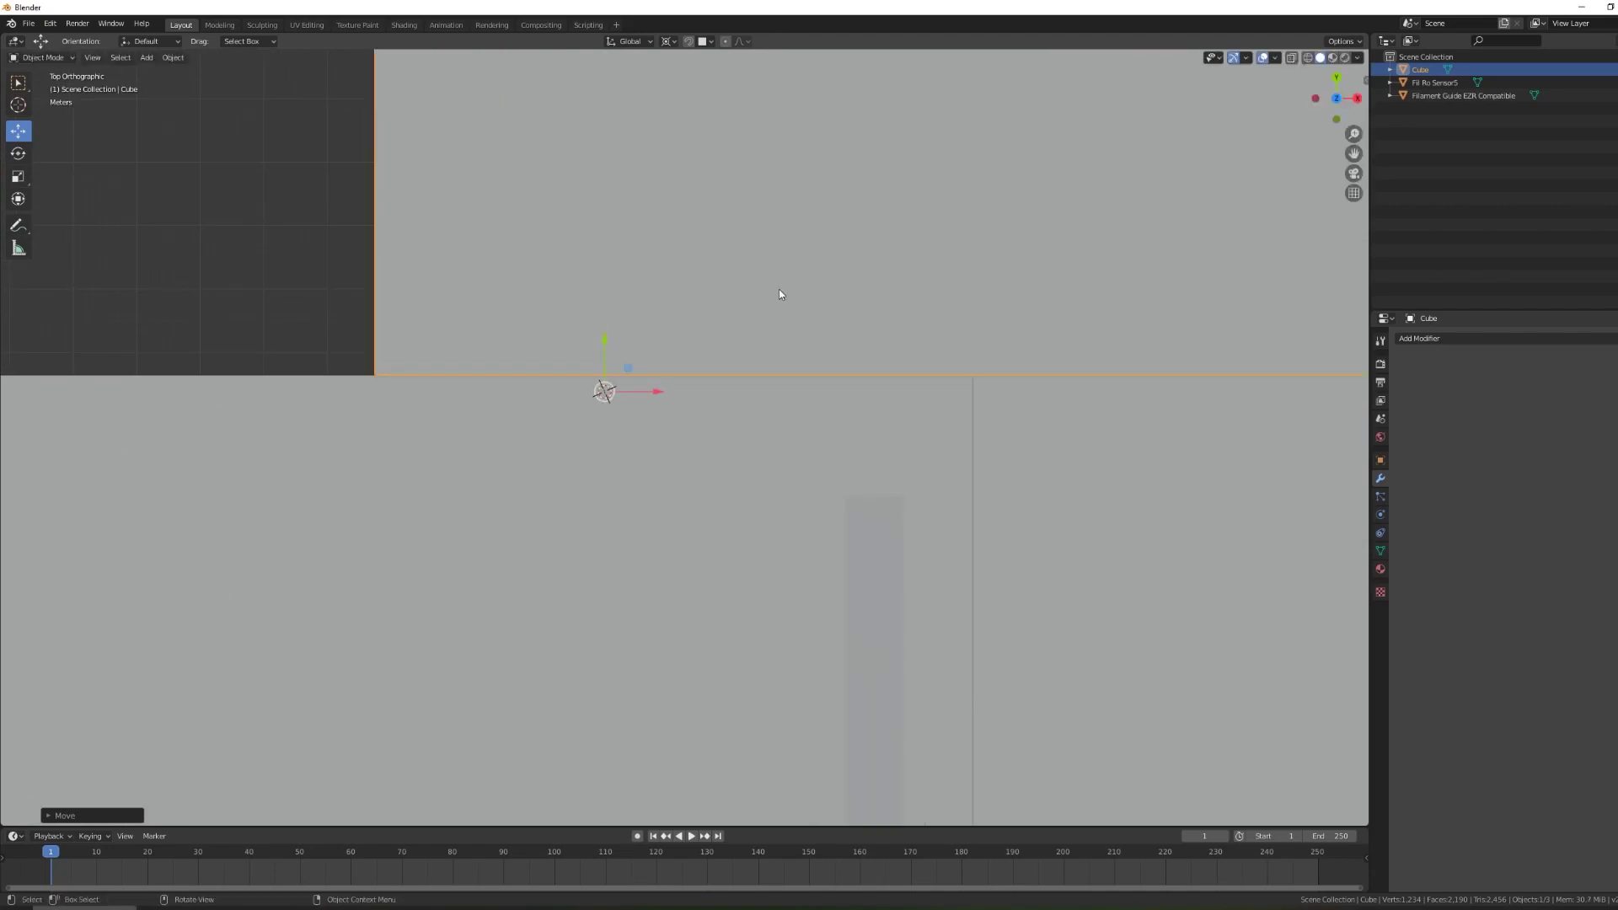
Add a Boolean modifier with the Difference operation to the filament guide, using Cube as the cutting object.
click(691, 547)
scroll(928, 497, down, 2)
click(1035, 503)
scroll(1226, 461, down, 5)
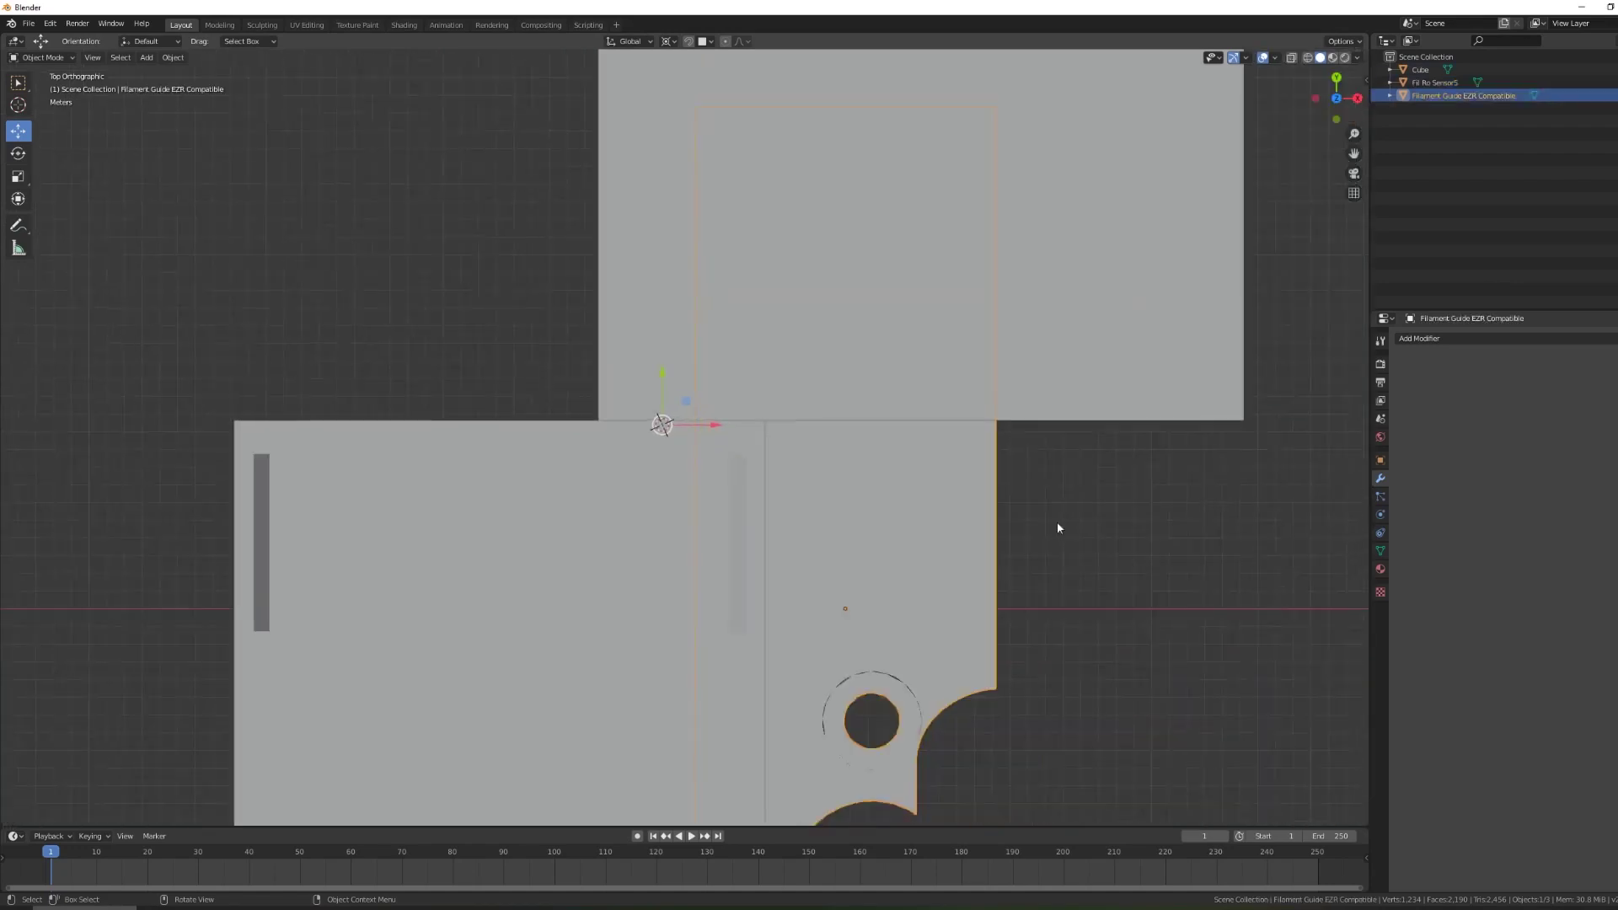
scroll(1056, 522, down, 1)
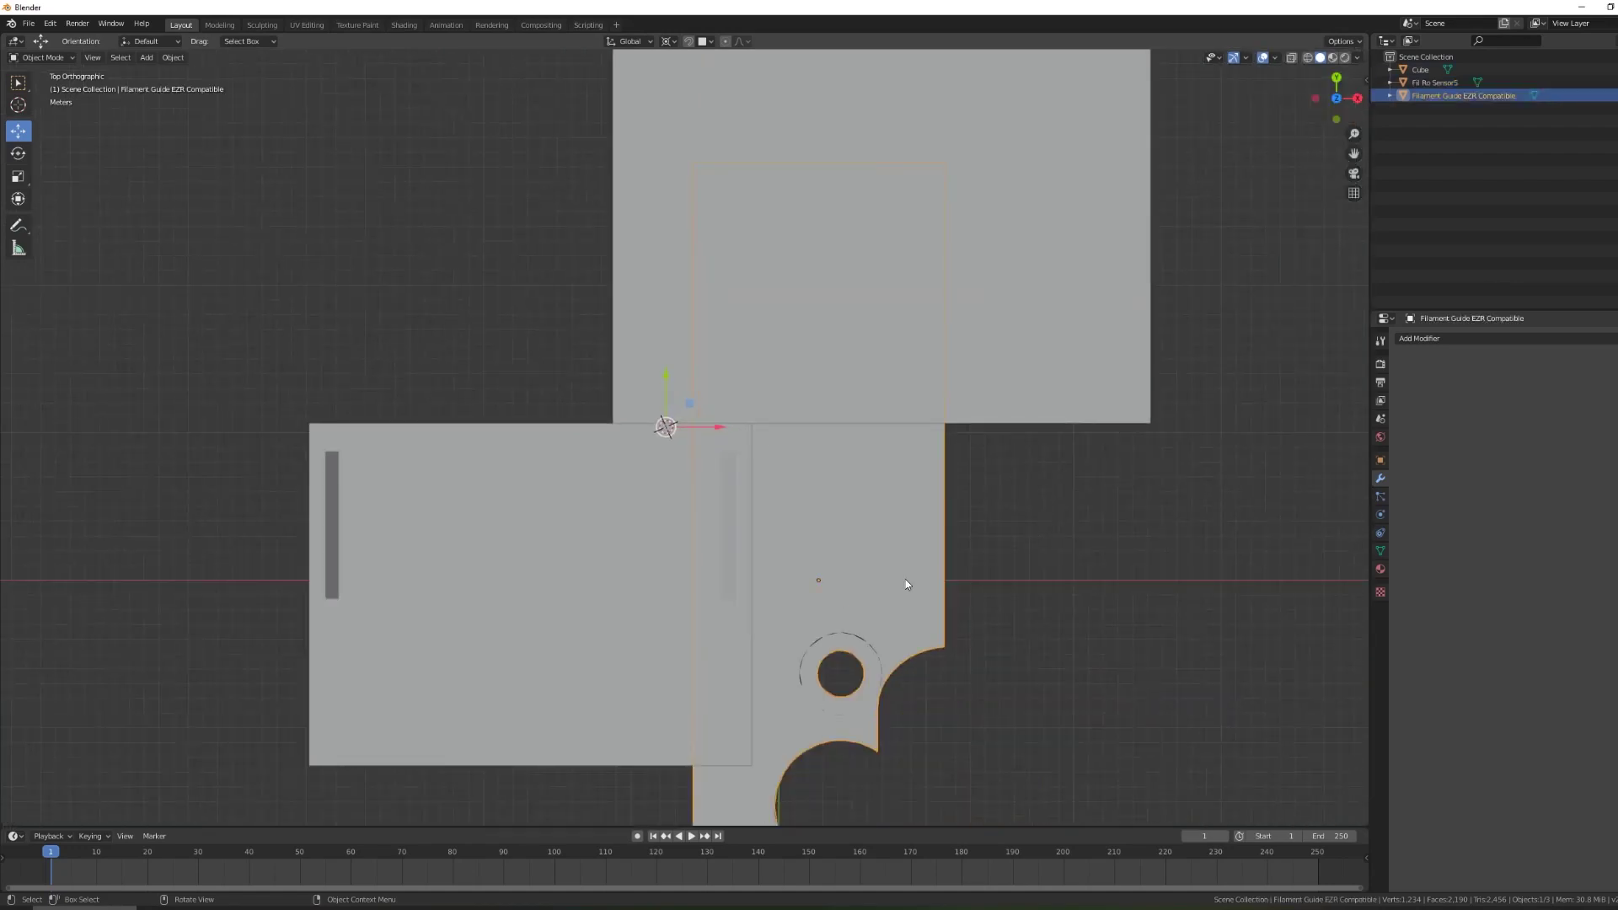
click(1457, 338)
click(1410, 402)
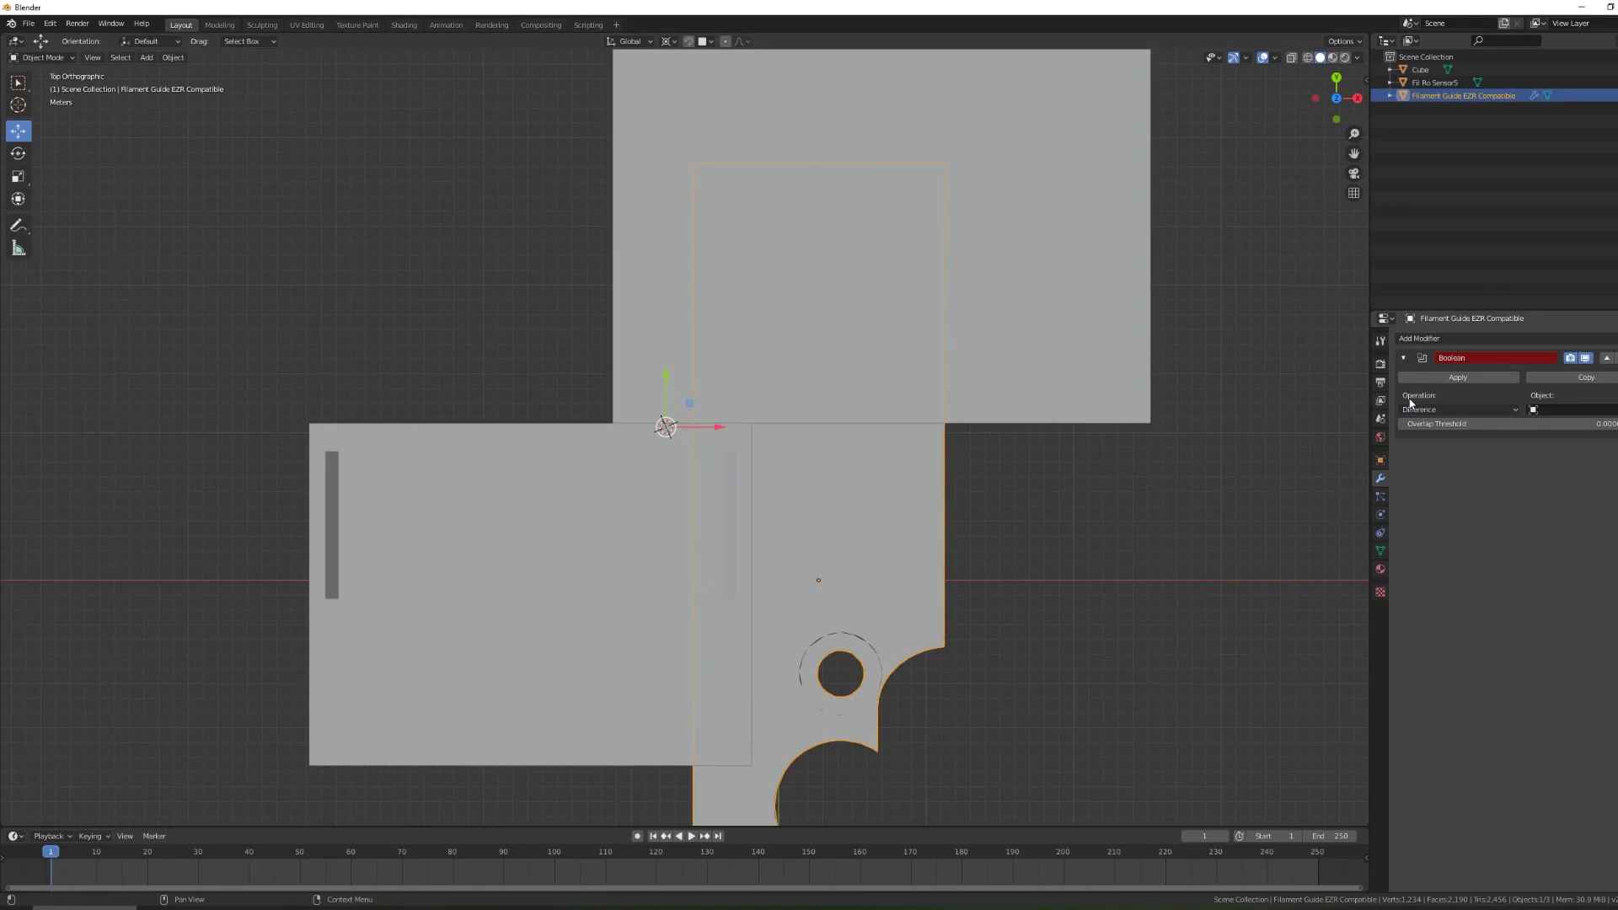
click(1616, 409)
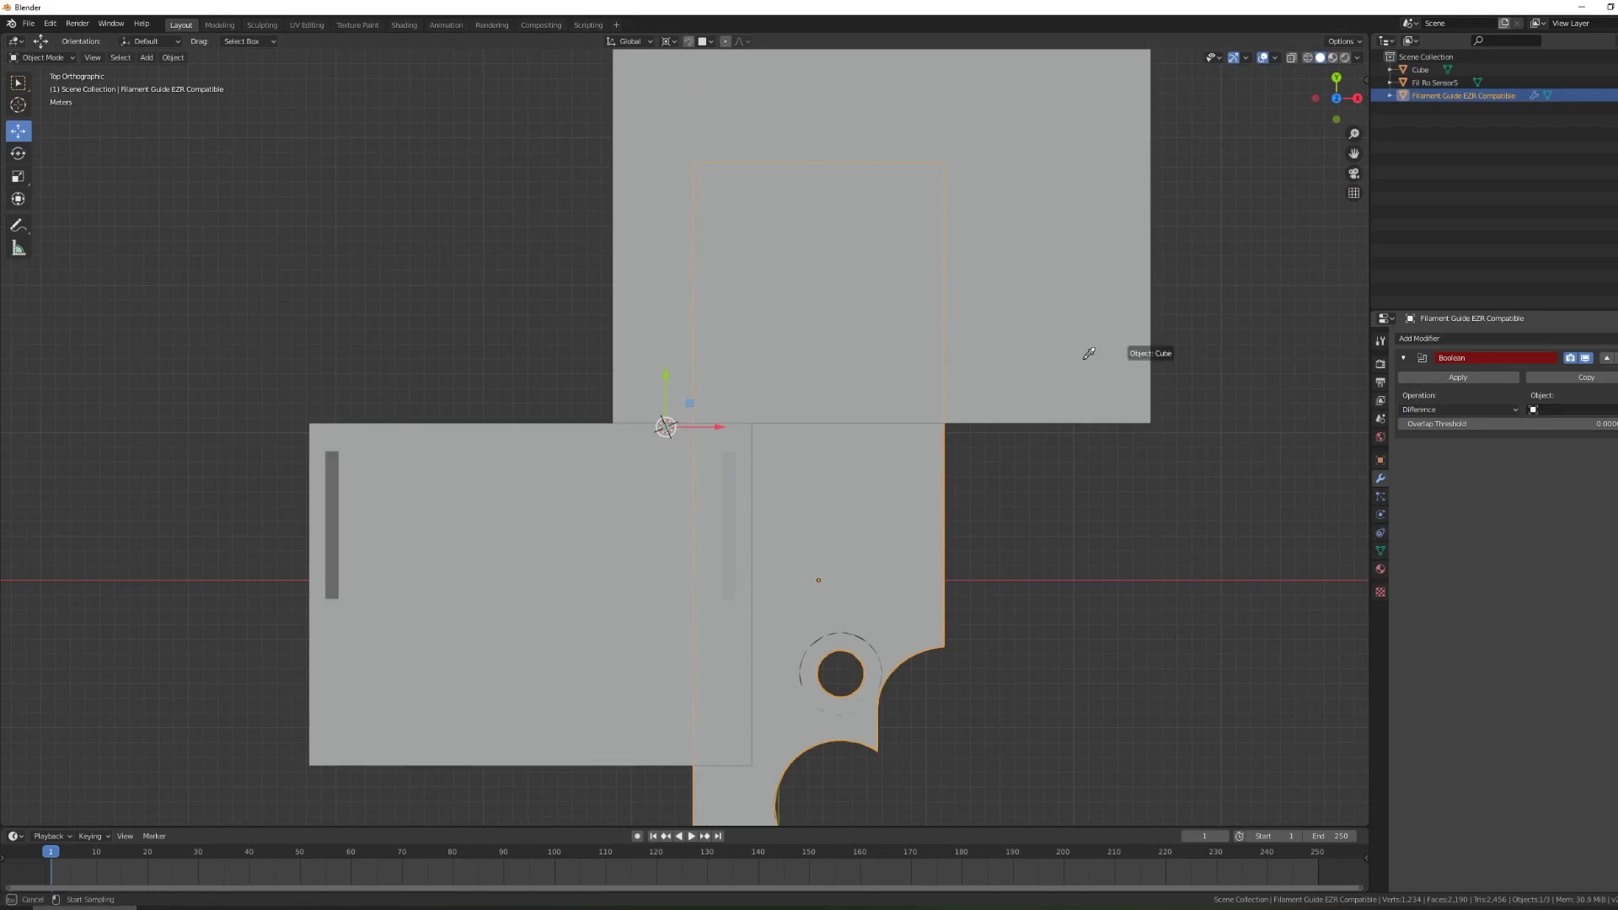
click(1044, 185)
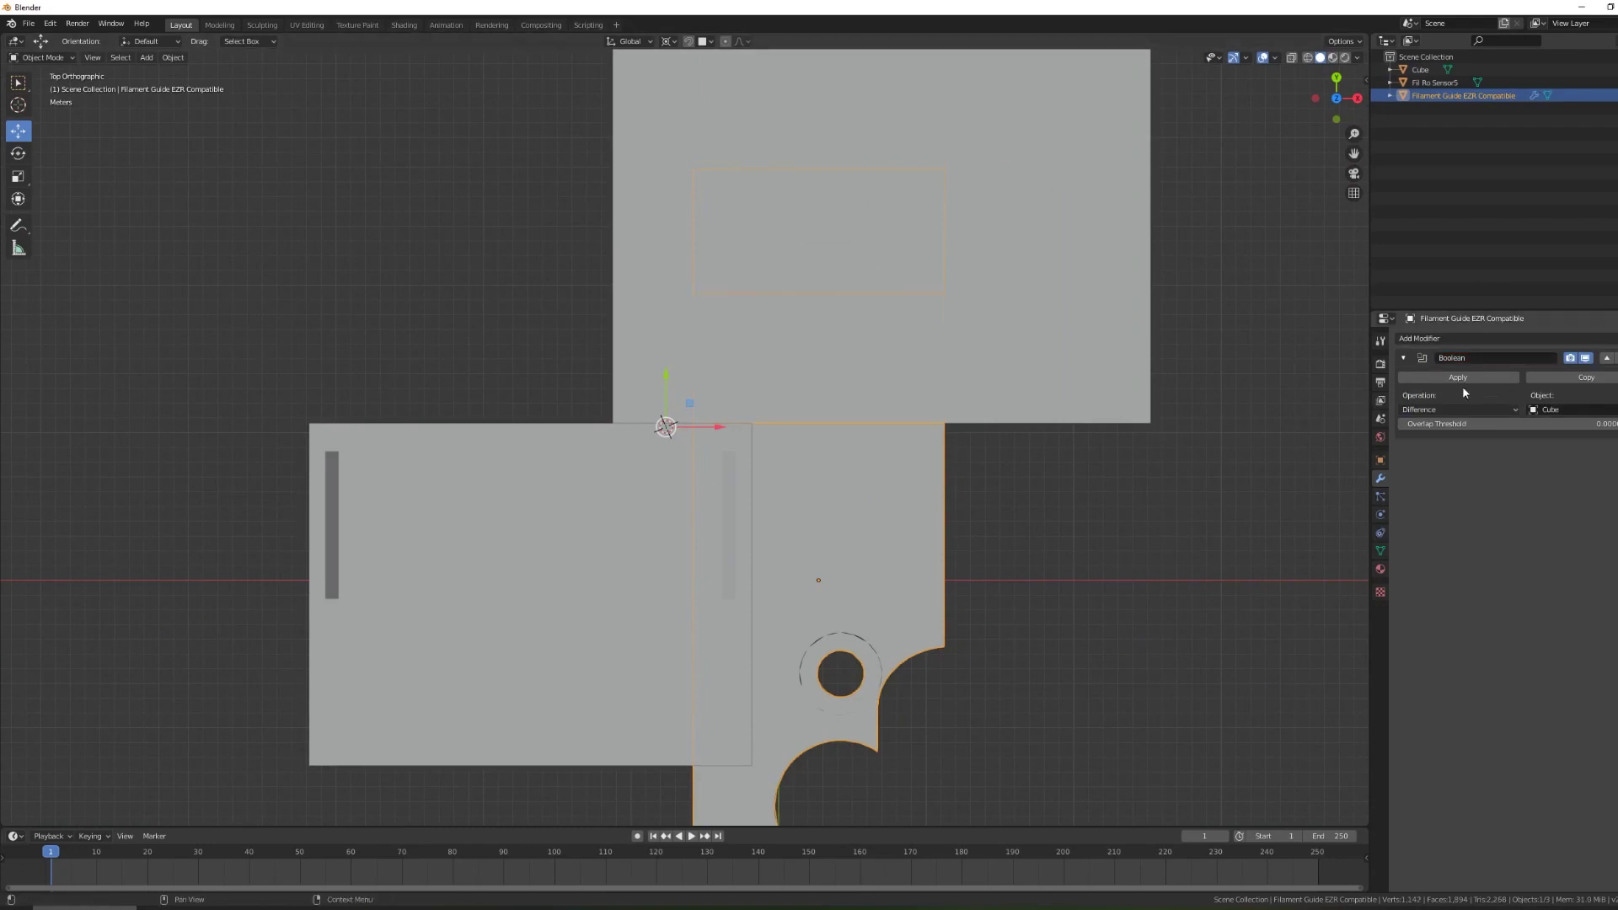
middle_drag(1249, 401, 1090, 242)
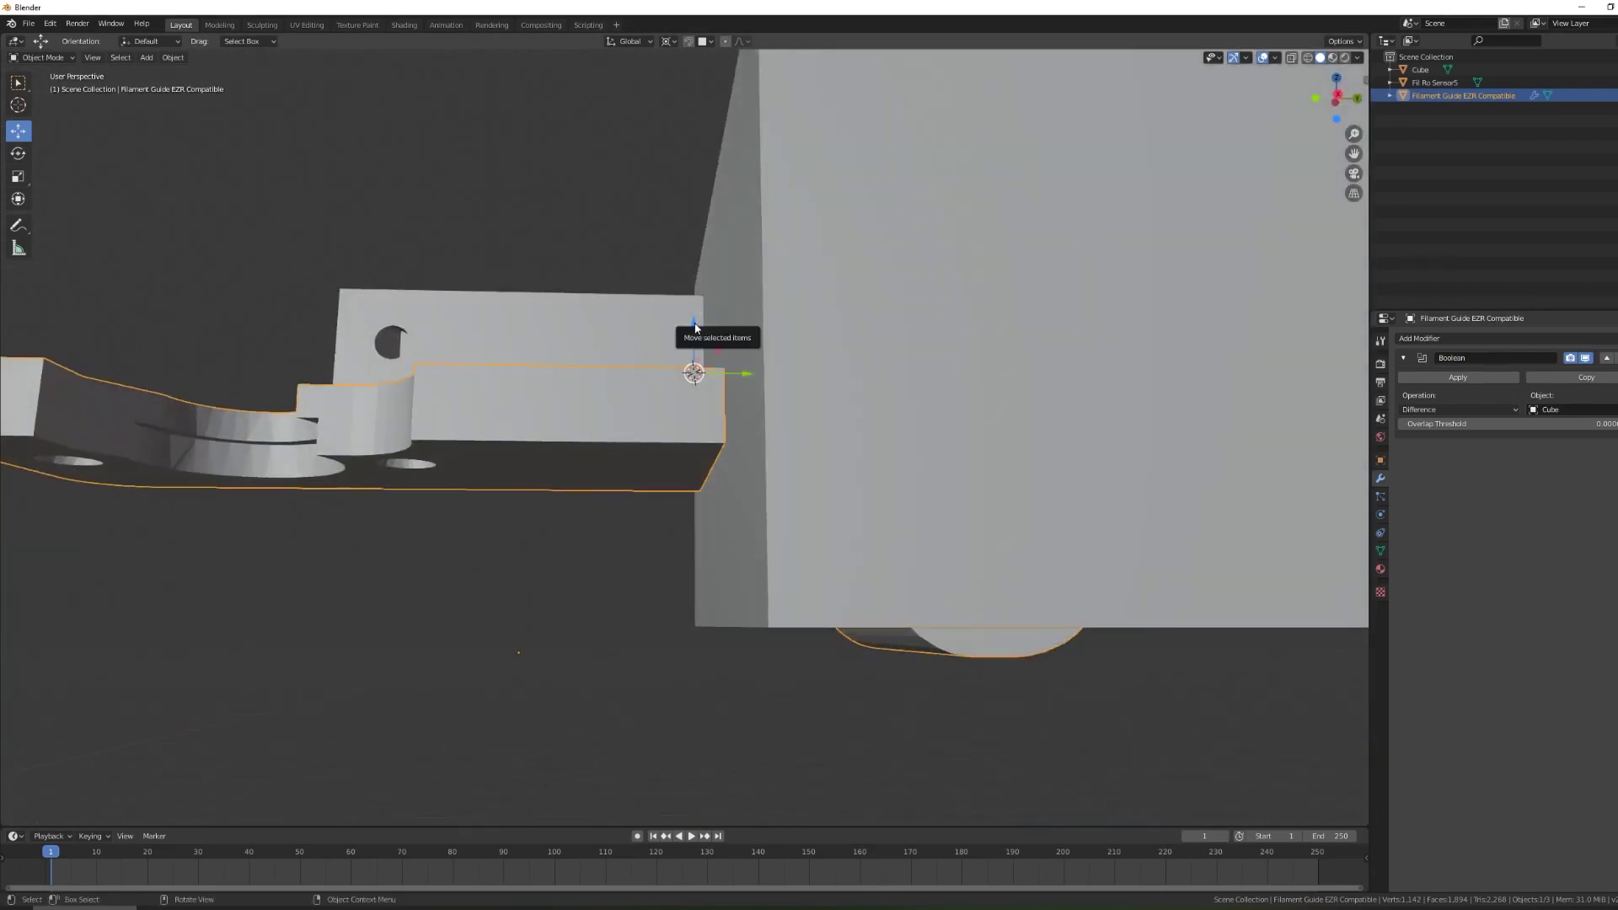
Lower Cube along Z until it encloses the full height of the filament guide's clip end.
drag(695, 328, 695, 333)
click(972, 286)
drag(699, 319, 718, 345)
mouse_move(718, 345)
middle_down()
mouse_move(617, 339)
mouse_move(679, 321)
mouse_move(699, 337)
middle_up()
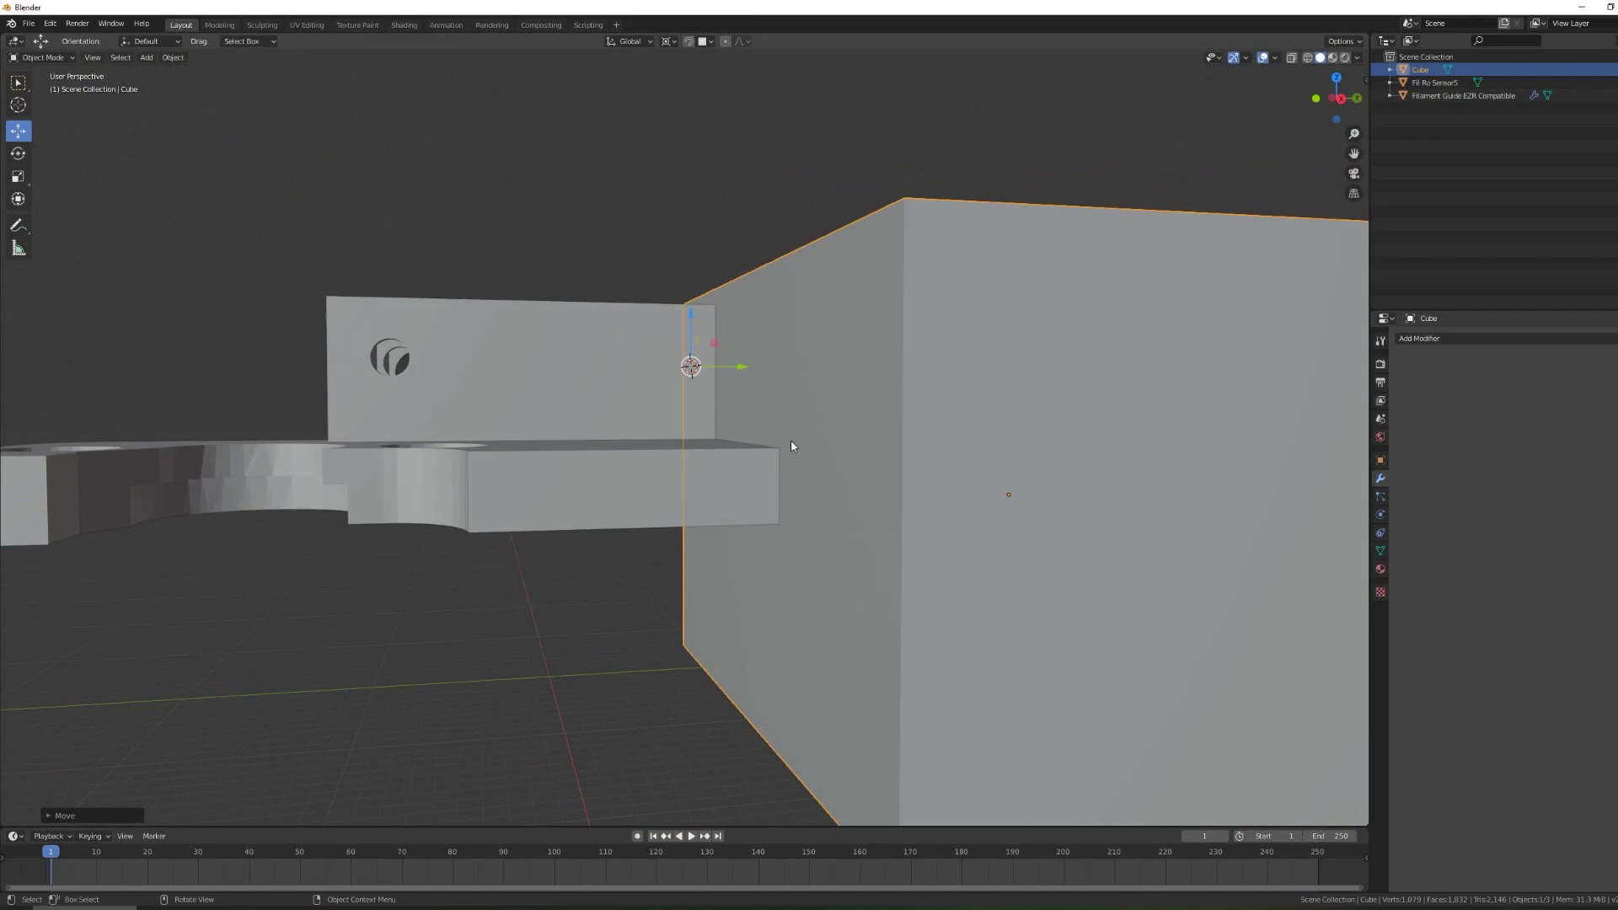
Hide Cube and apply the Boolean modifier on the Filament Guide to cut away its clip end.
key(h)
middle_drag(790, 438, 1112, 371)
click(1483, 95)
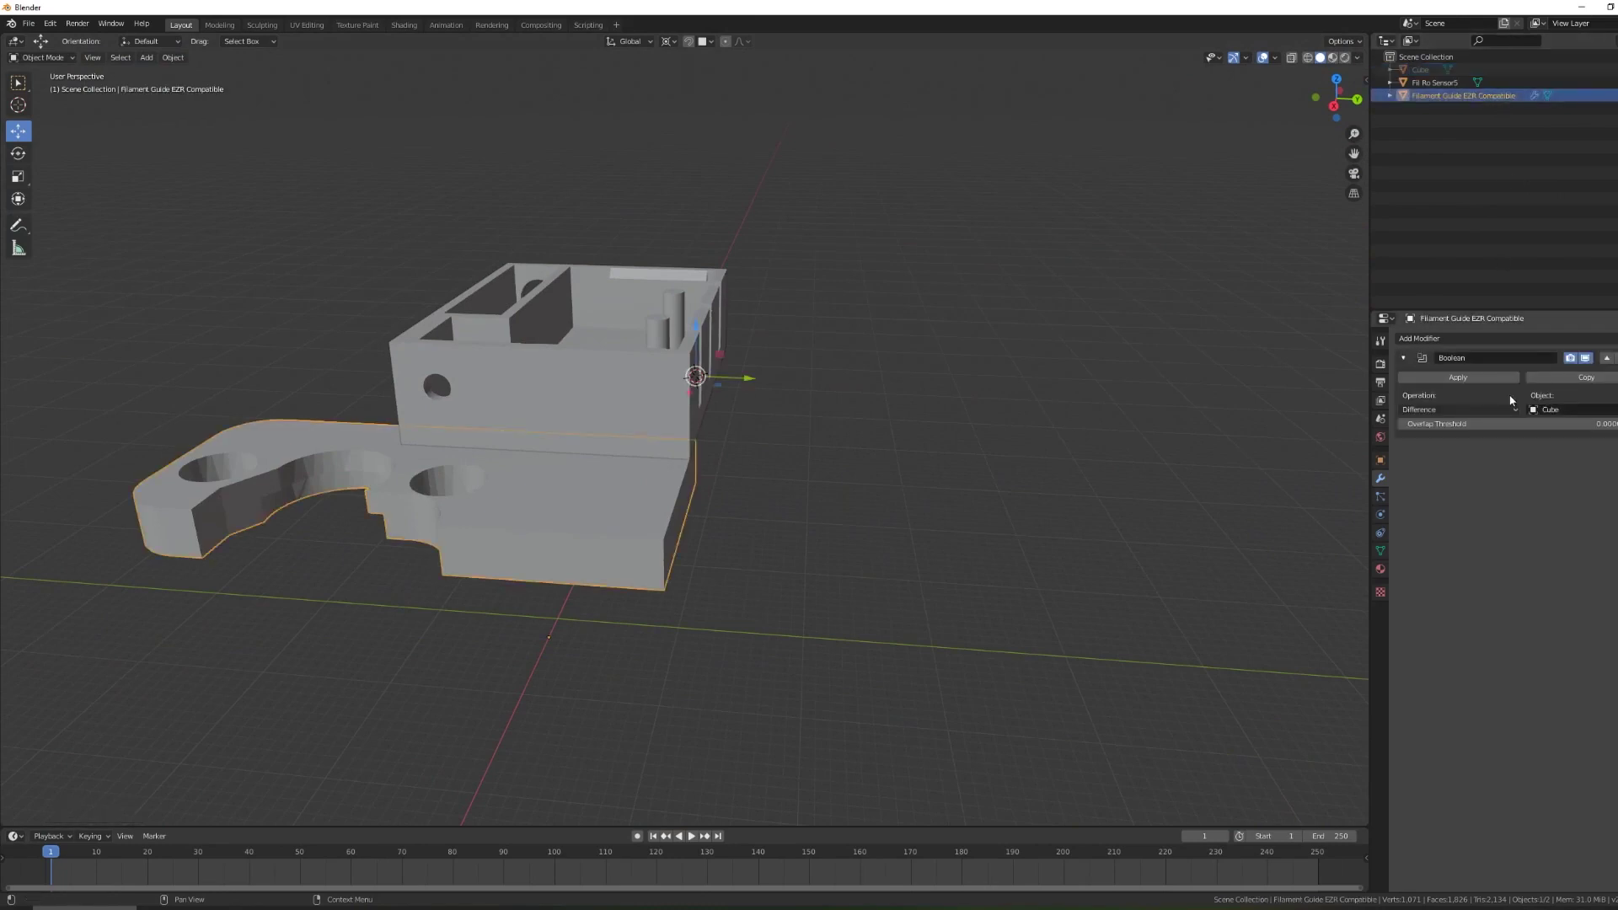
click(1458, 377)
middle_drag(994, 523, 837, 497)
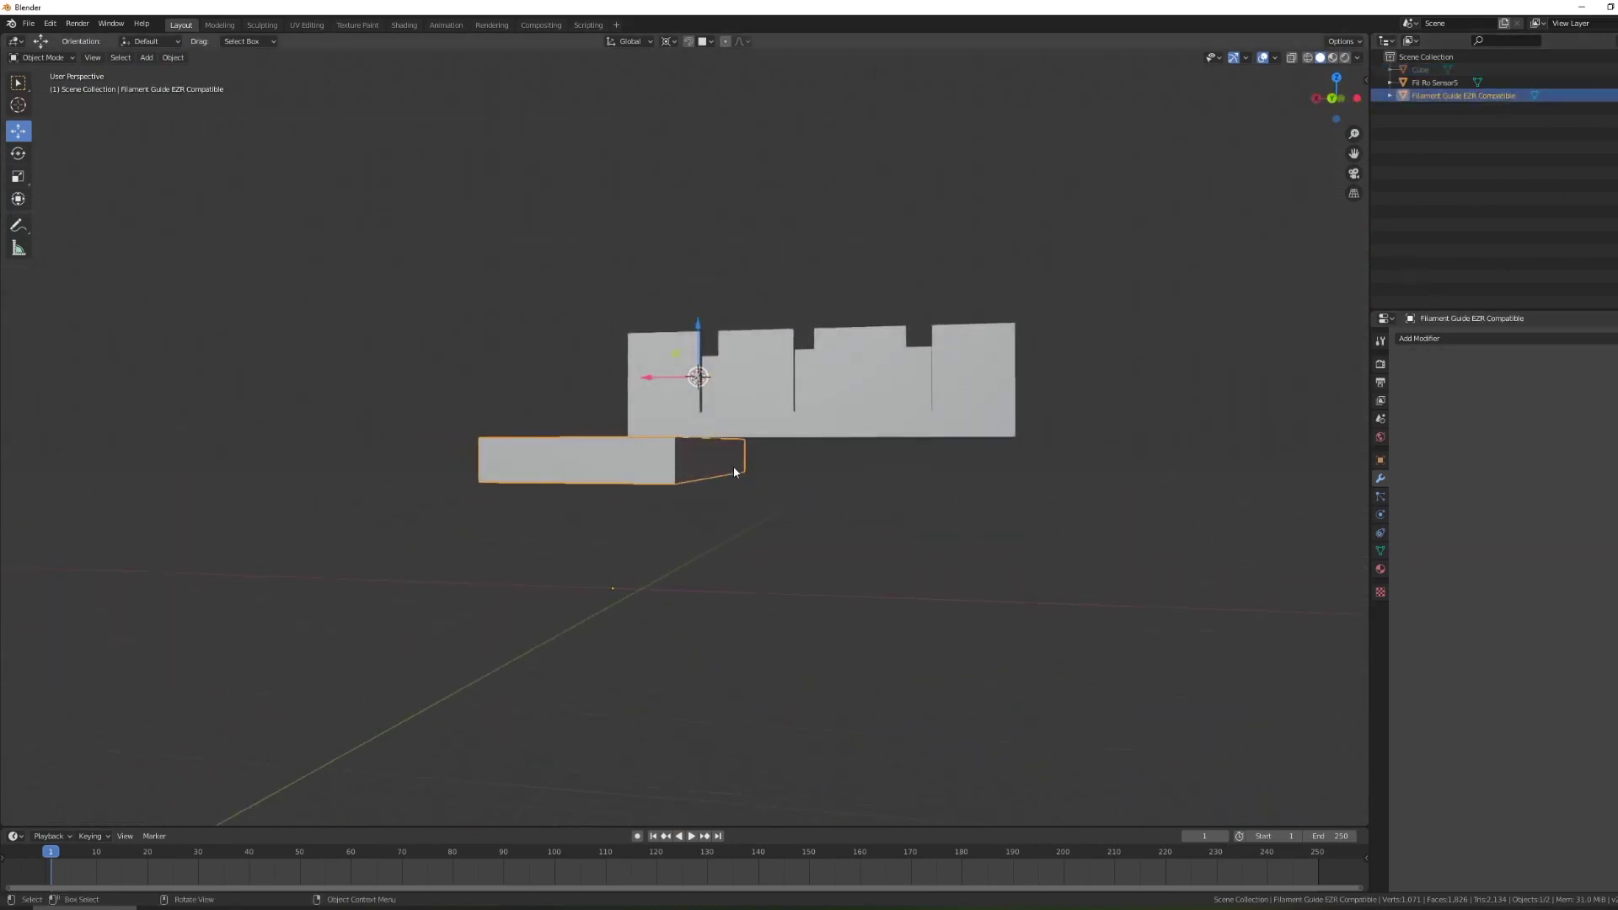
middle_drag(734, 472, 665, 471)
middle_drag(809, 460, 667, 488)
Open the Fil Ro Sensor5 box in Edit Mode with face selection and select both triangular faces of its underside.
click(823, 409)
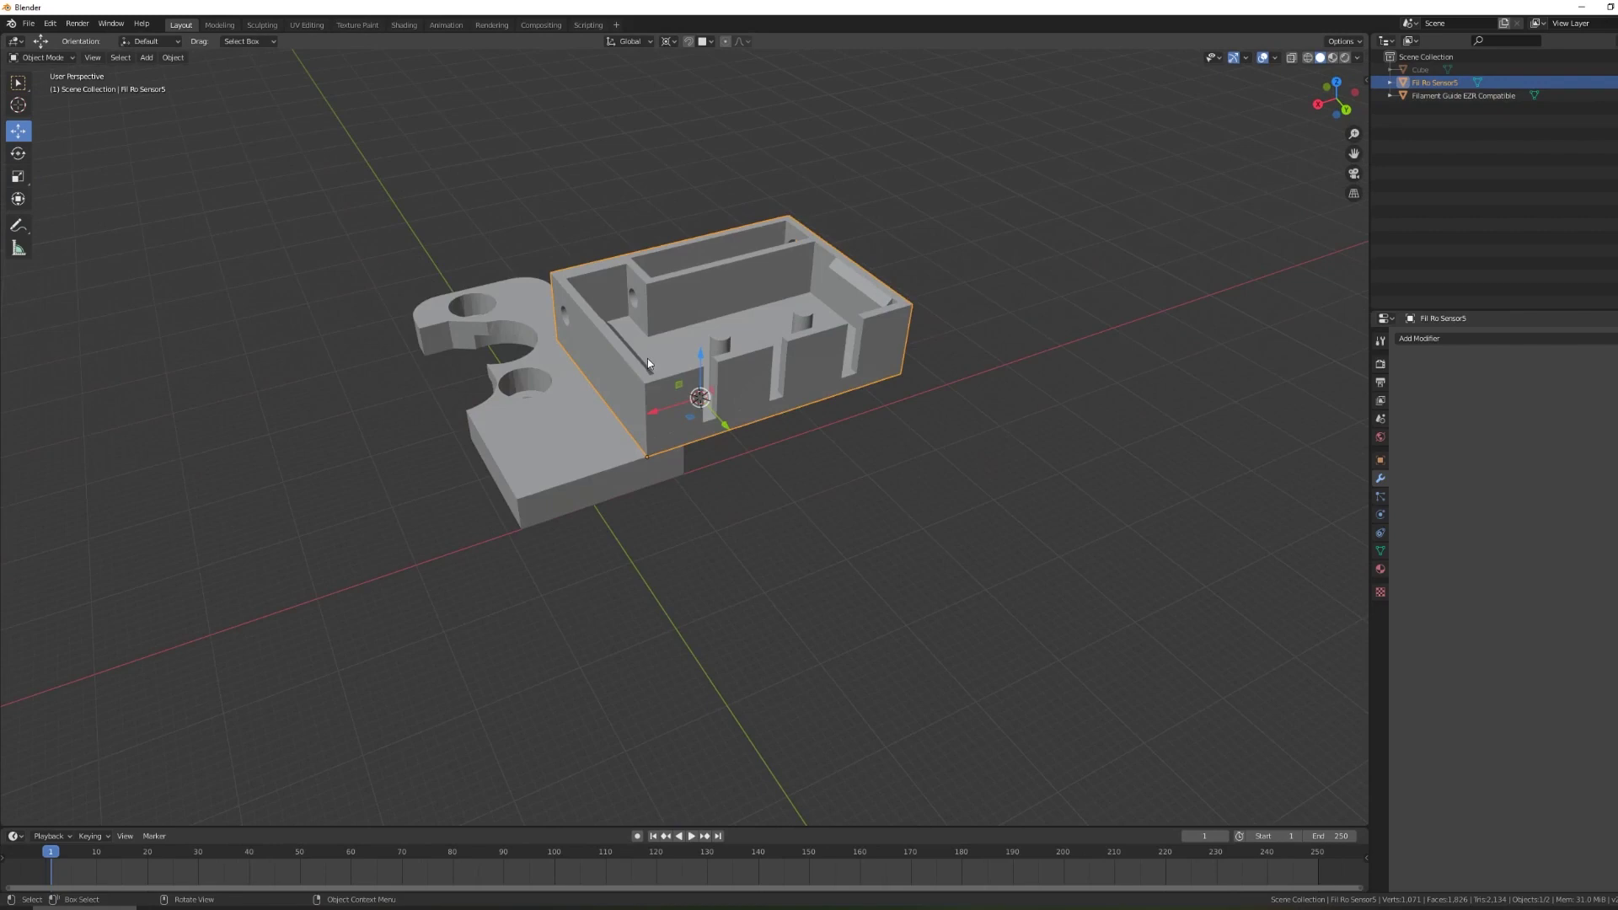
middle_drag(647, 359, 697, 354)
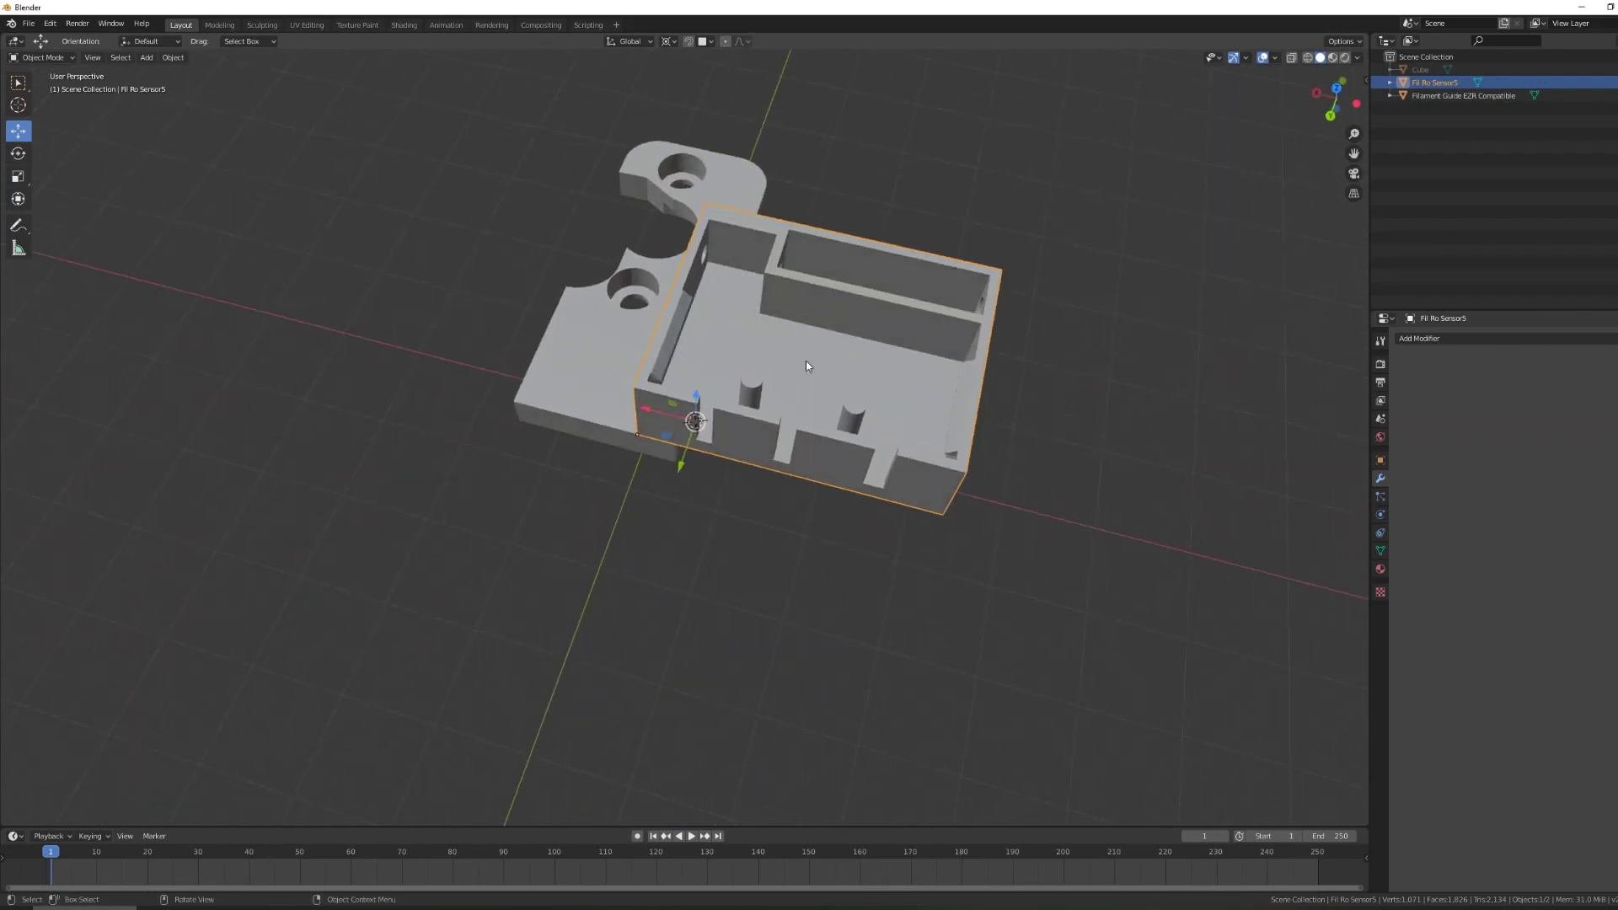
middle_drag(900, 493, 659, 468)
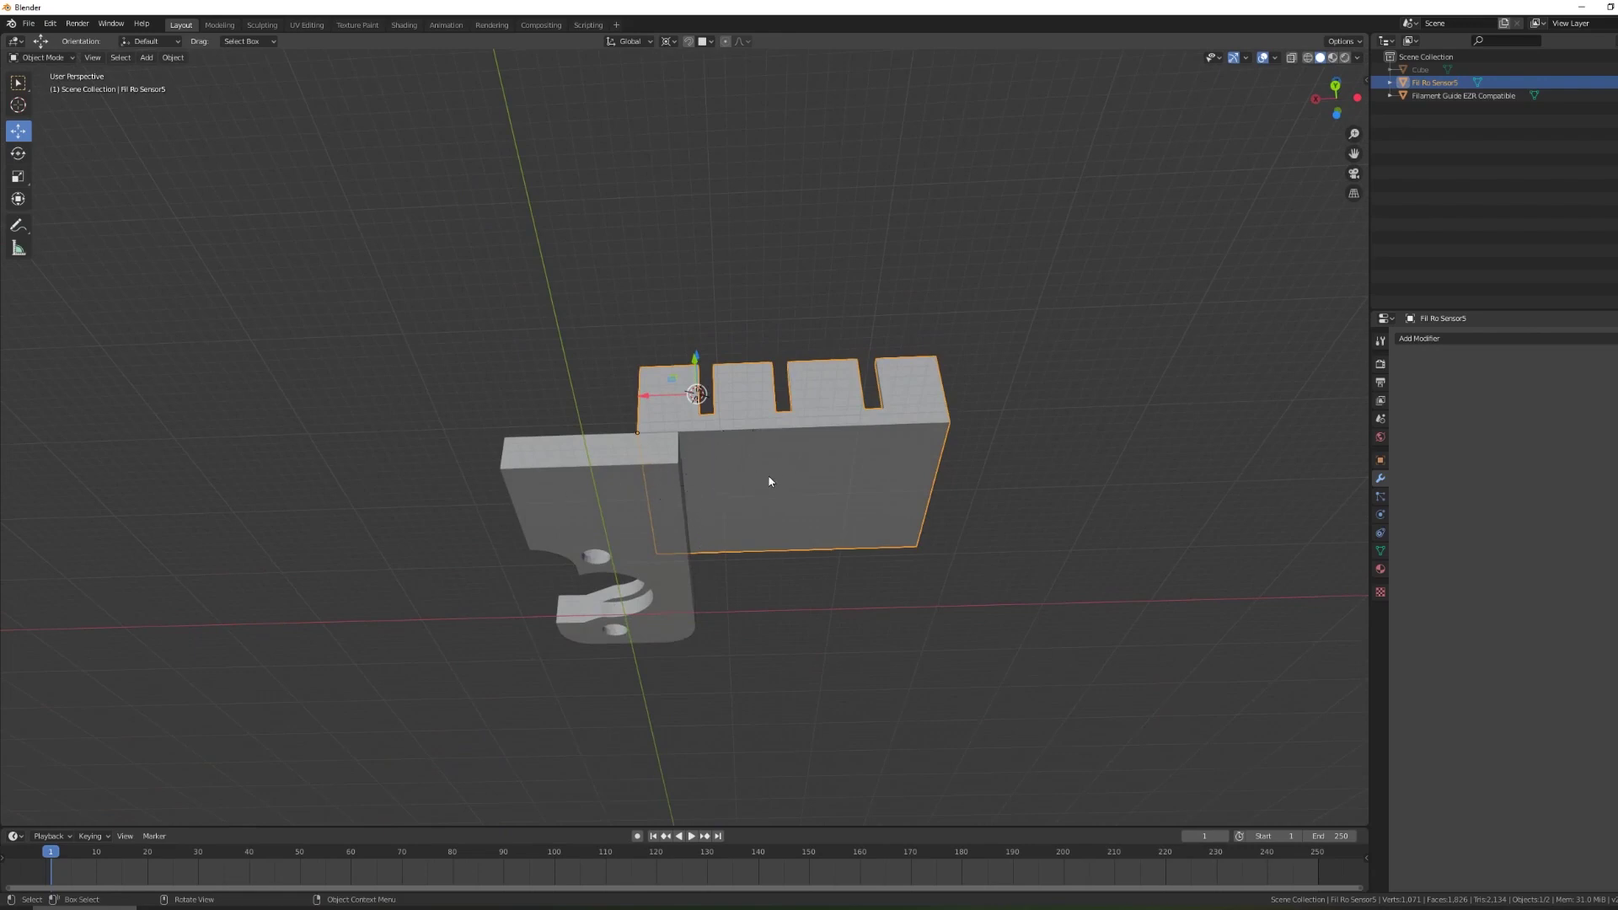
click(21, 87)
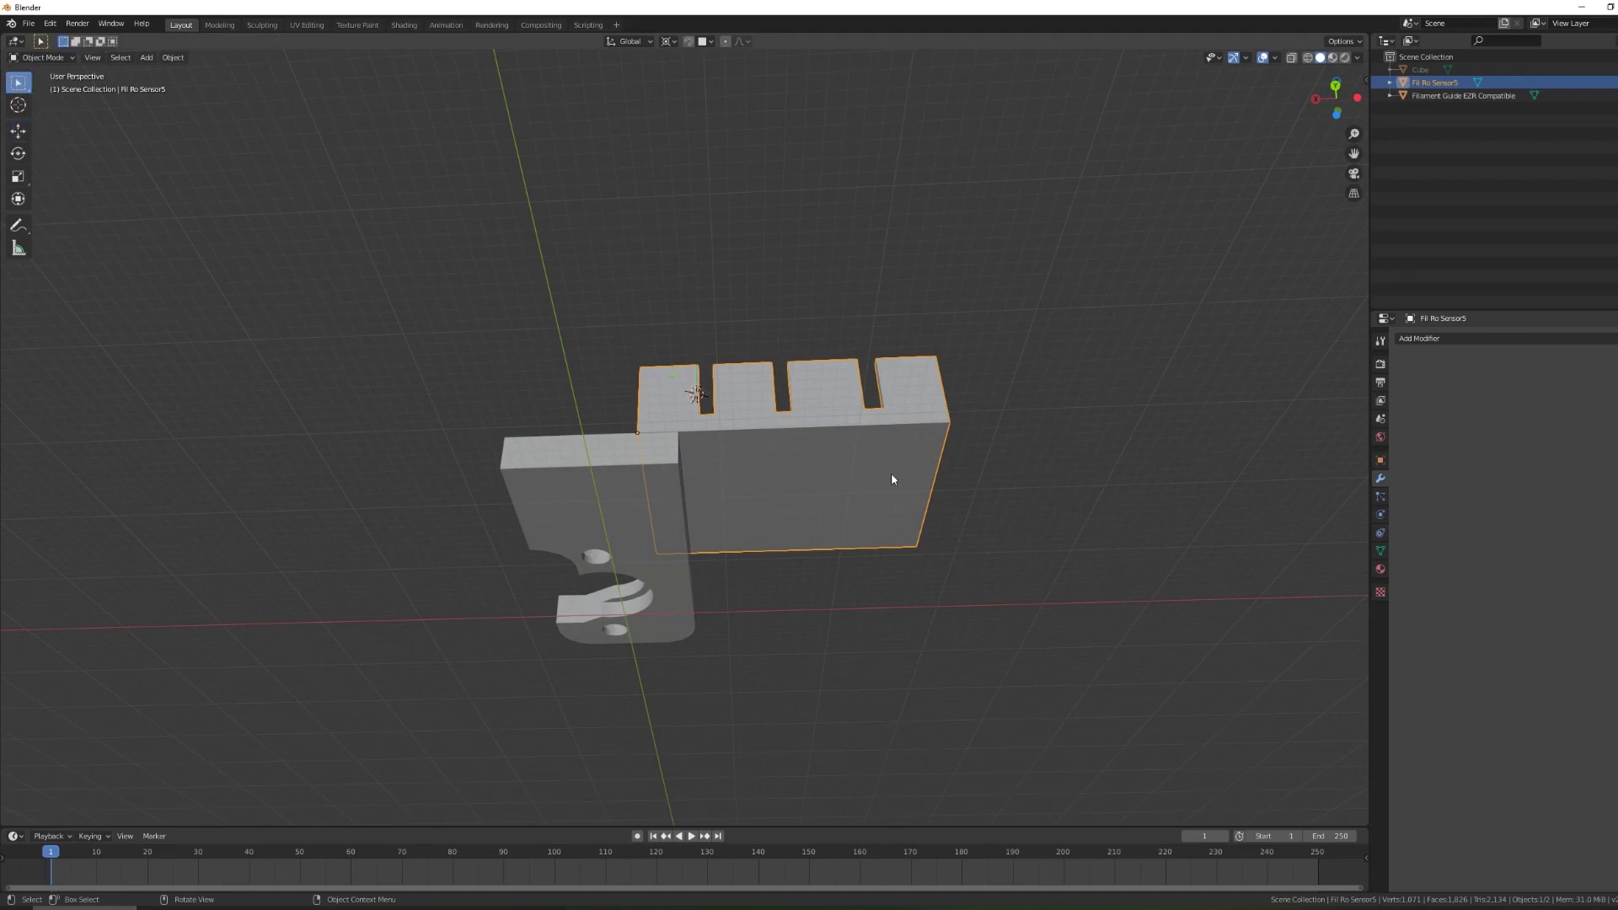
click(54, 58)
click(74, 79)
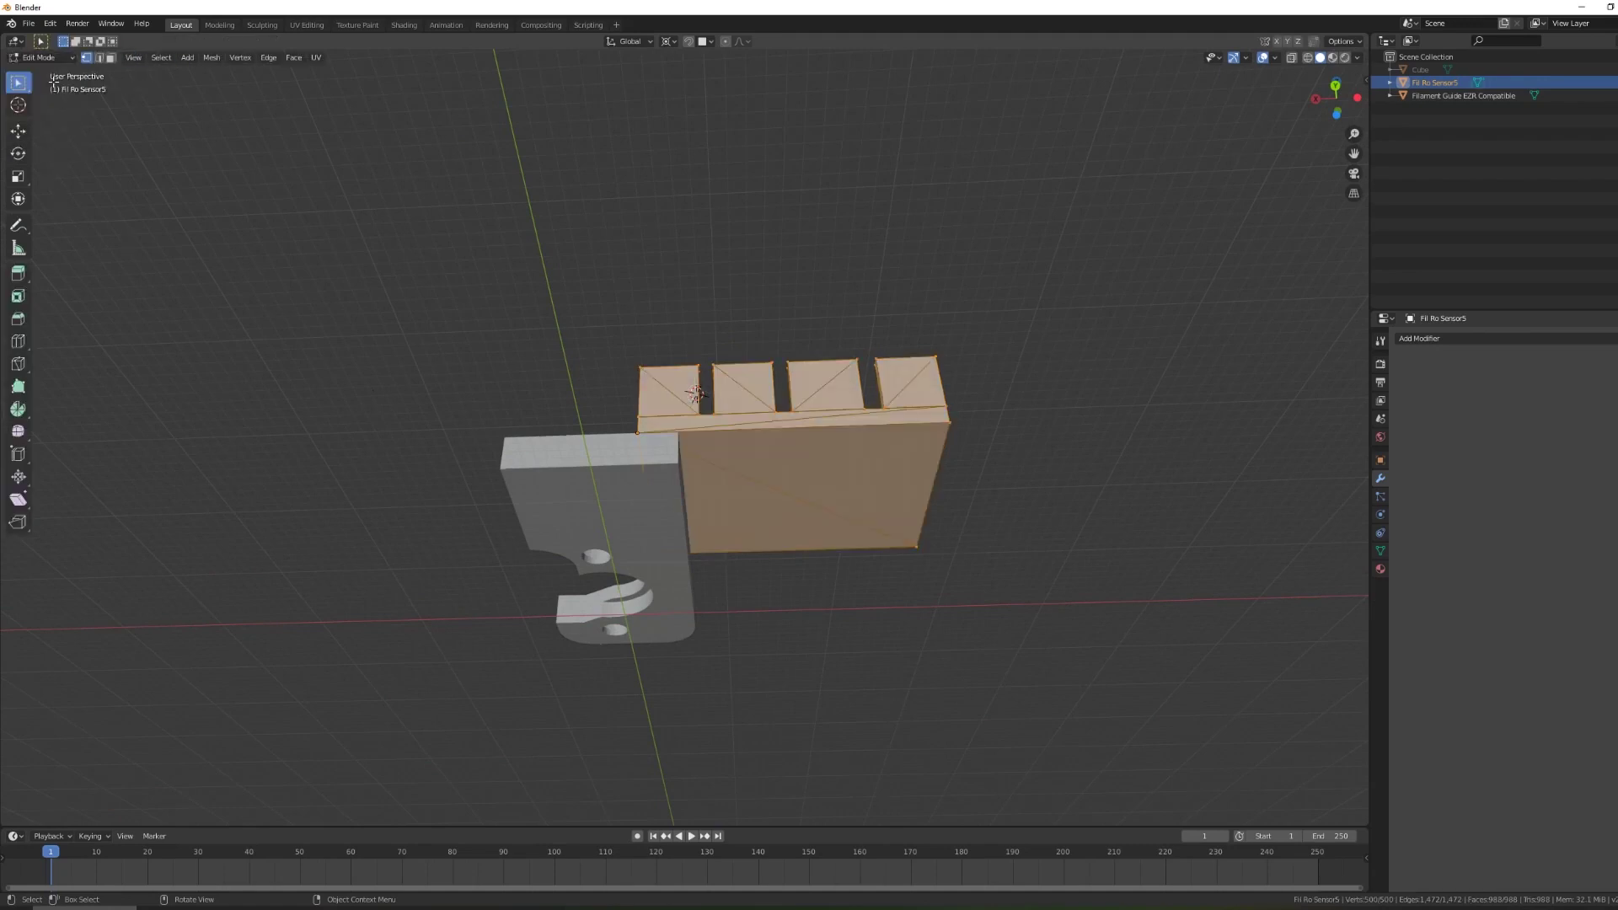
click(112, 58)
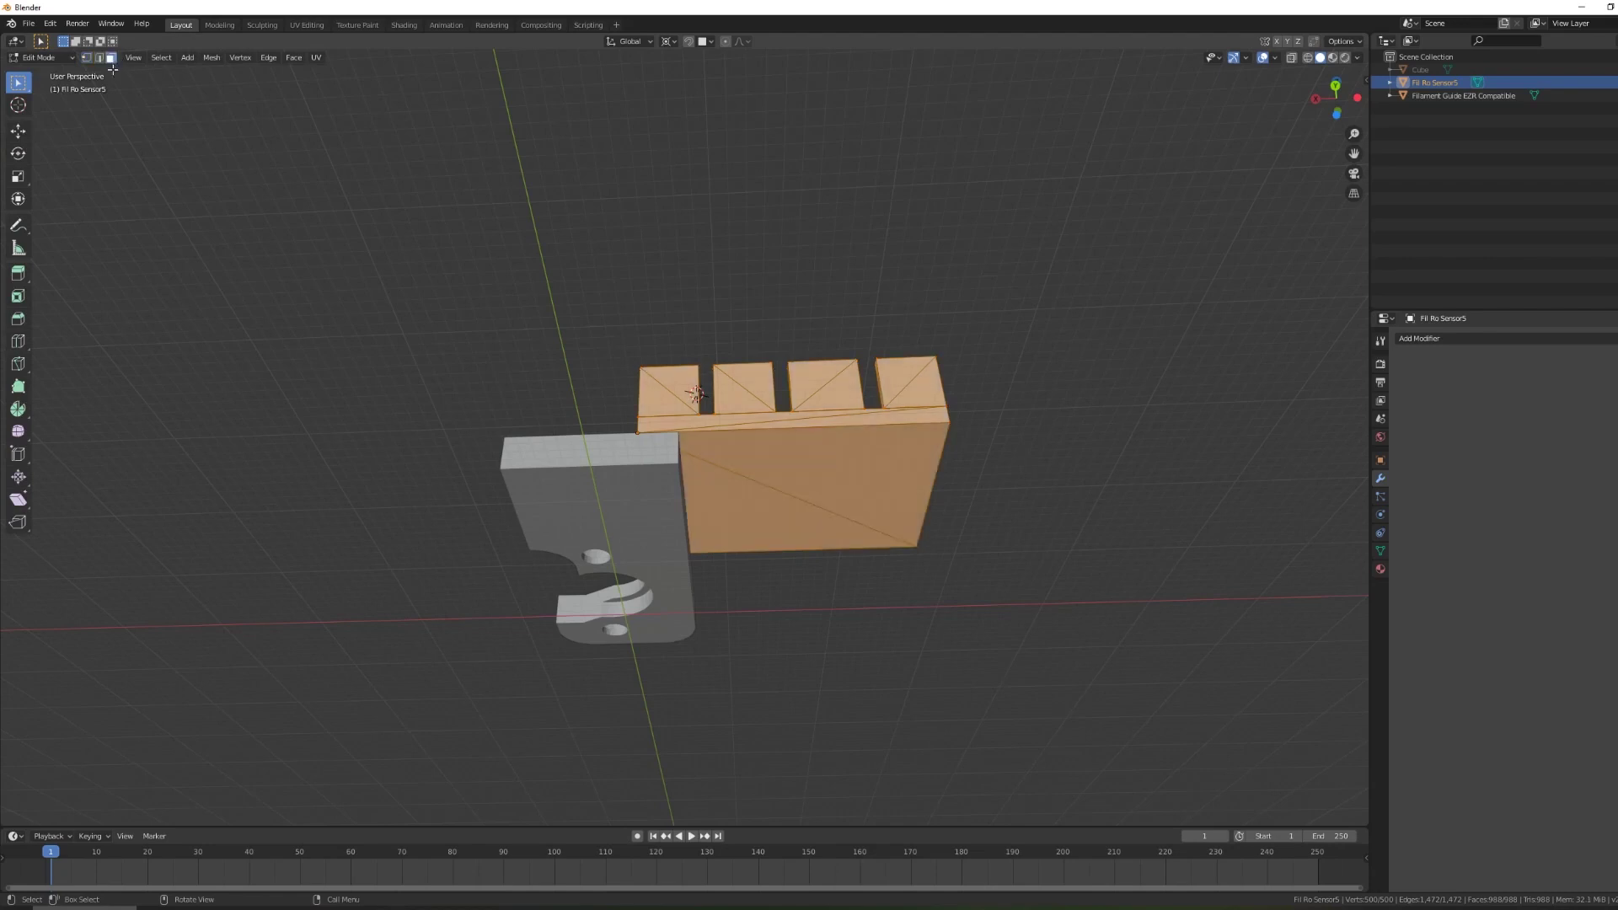
click(858, 485)
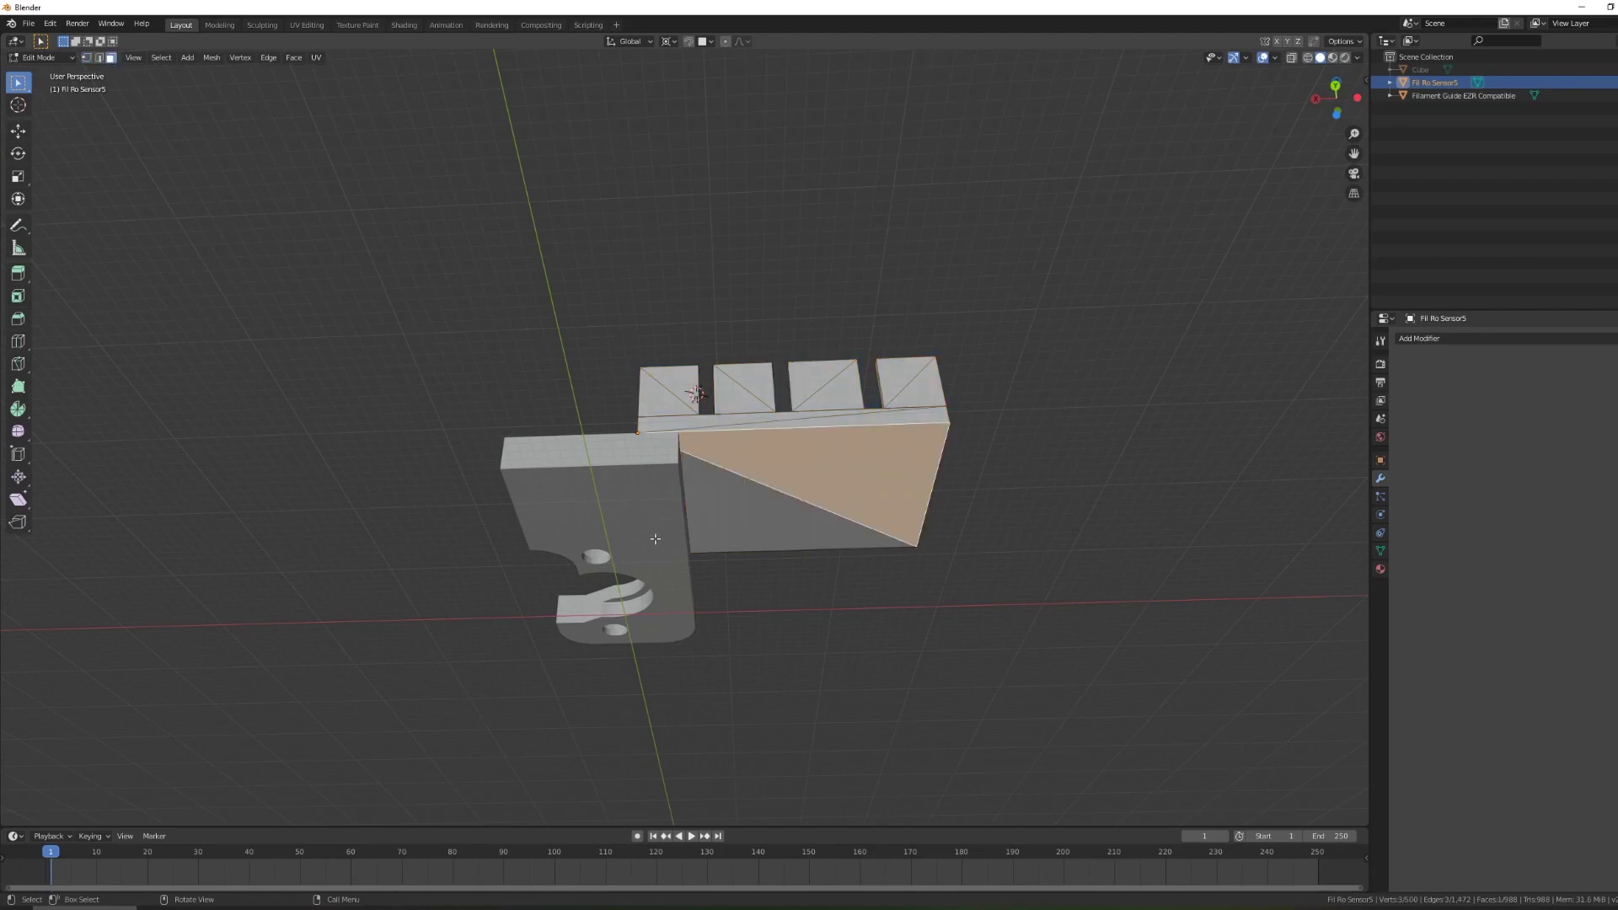
key(shift)
shift+click(780, 521)
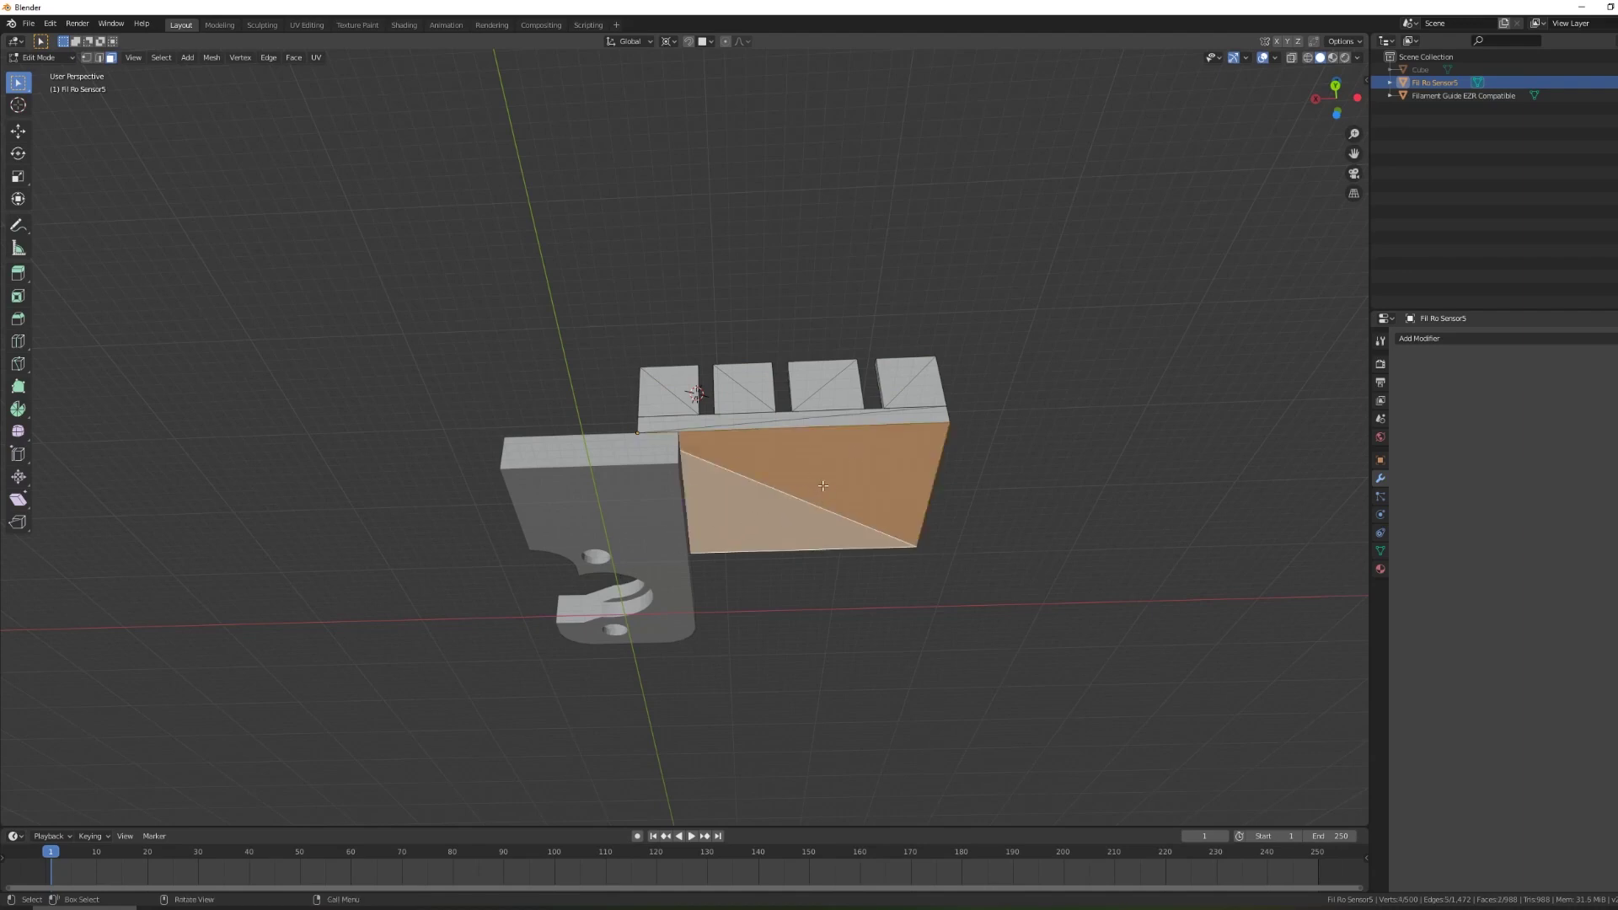
middle_drag(746, 528, 468, 420)
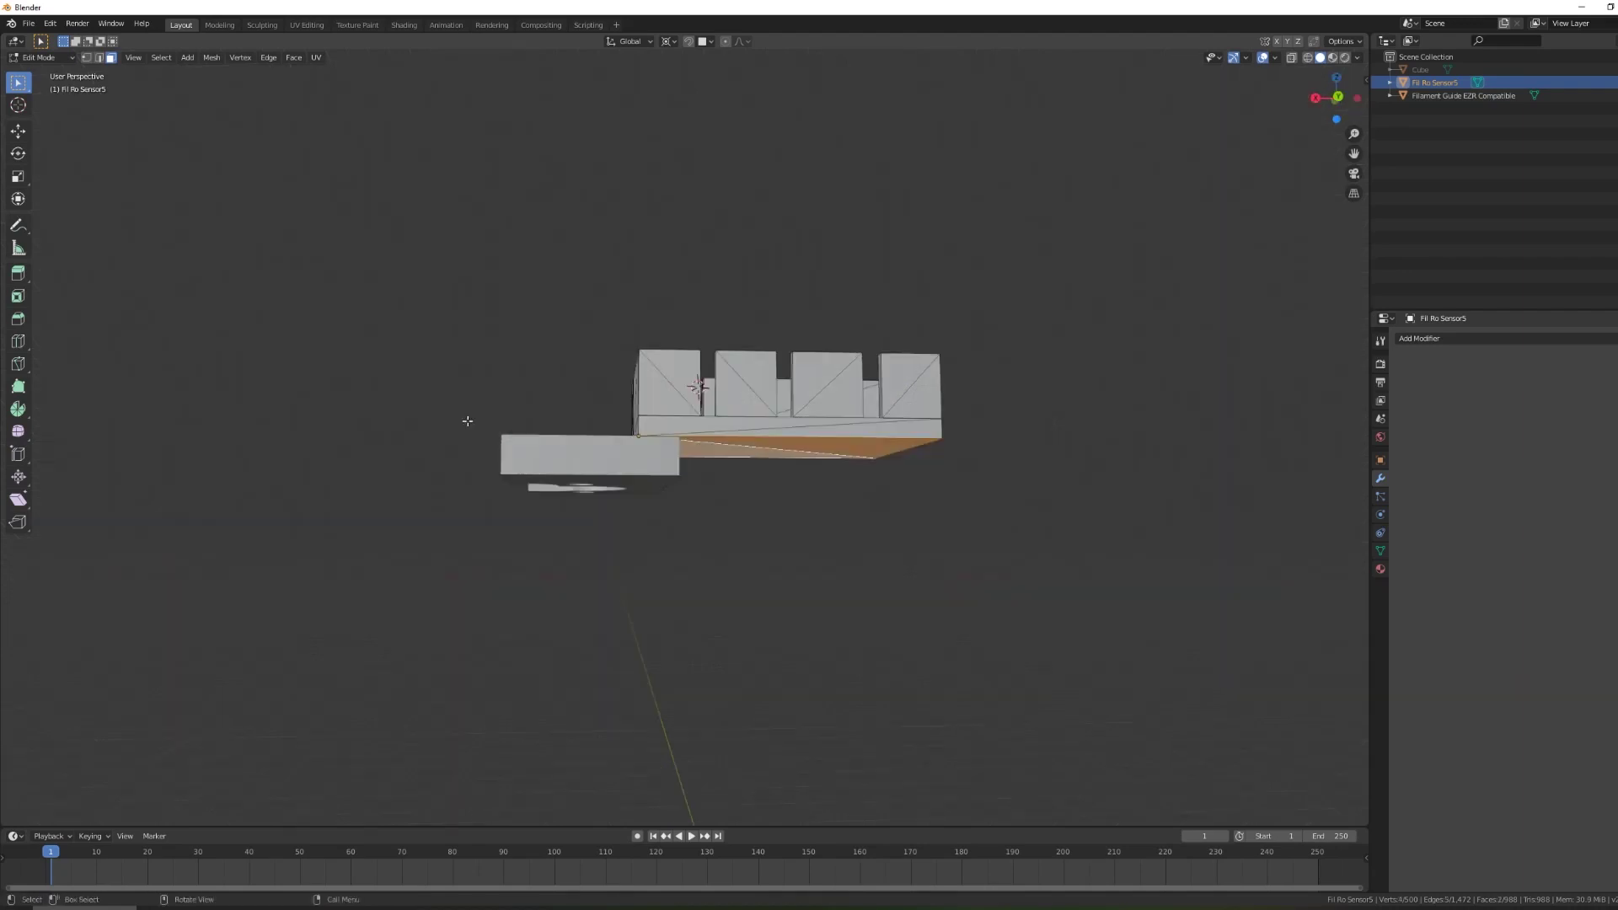
Extrude the two selected underside faces of the sensor box a short distance downward with Extrude Region.
click(18, 276)
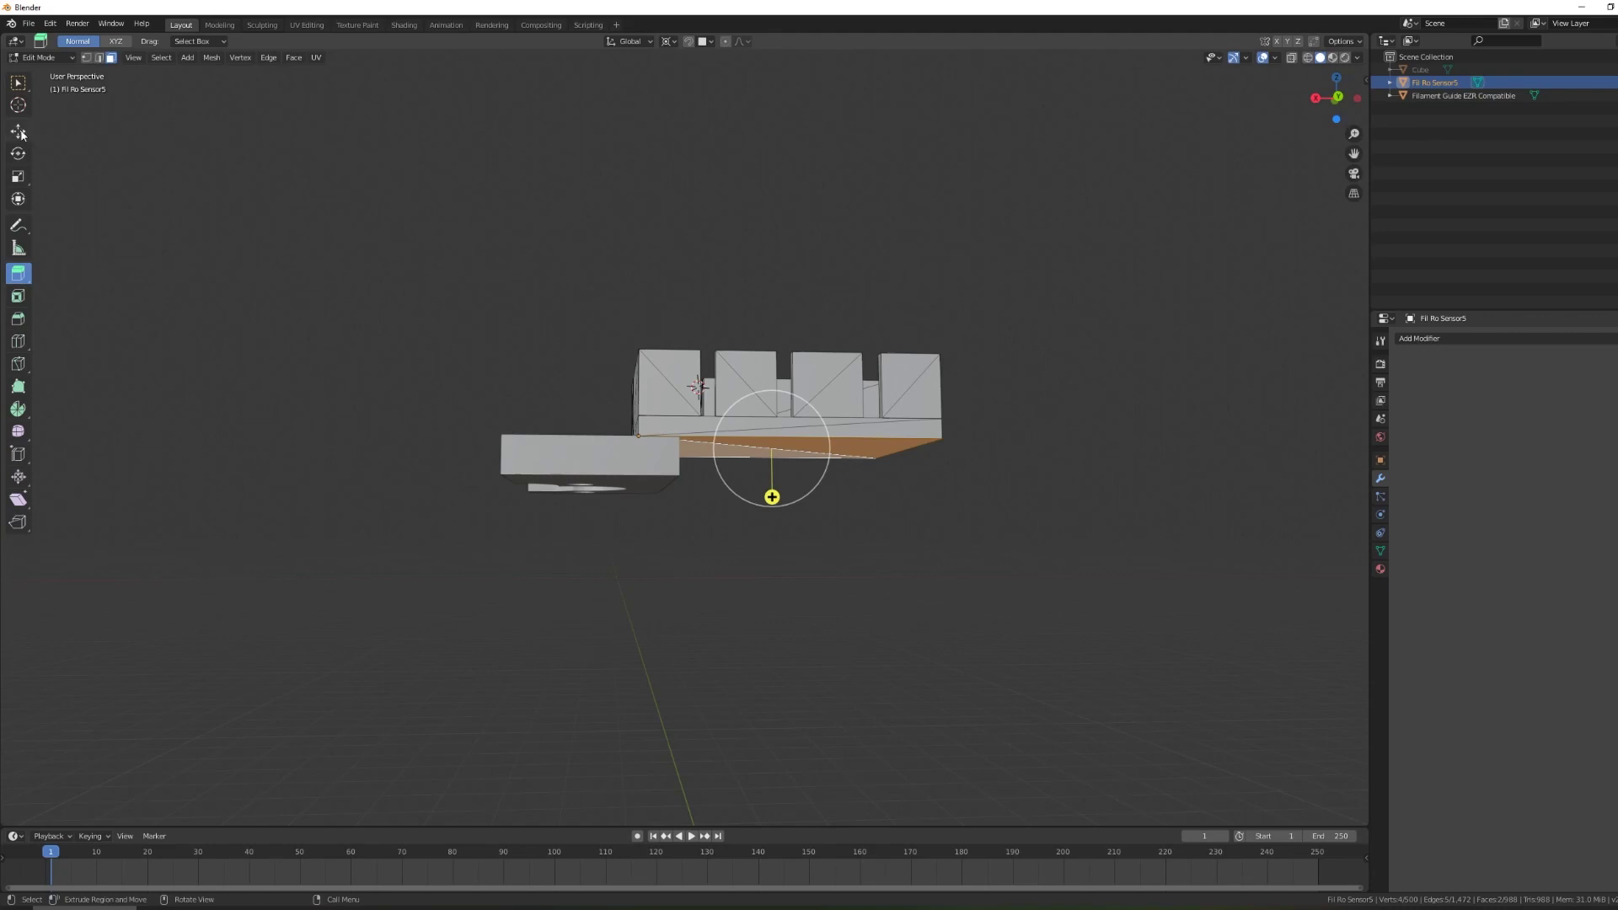
scroll(994, 588, up, 4)
middle_drag(1004, 578, 958, 561)
drag(911, 495, 1009, 539)
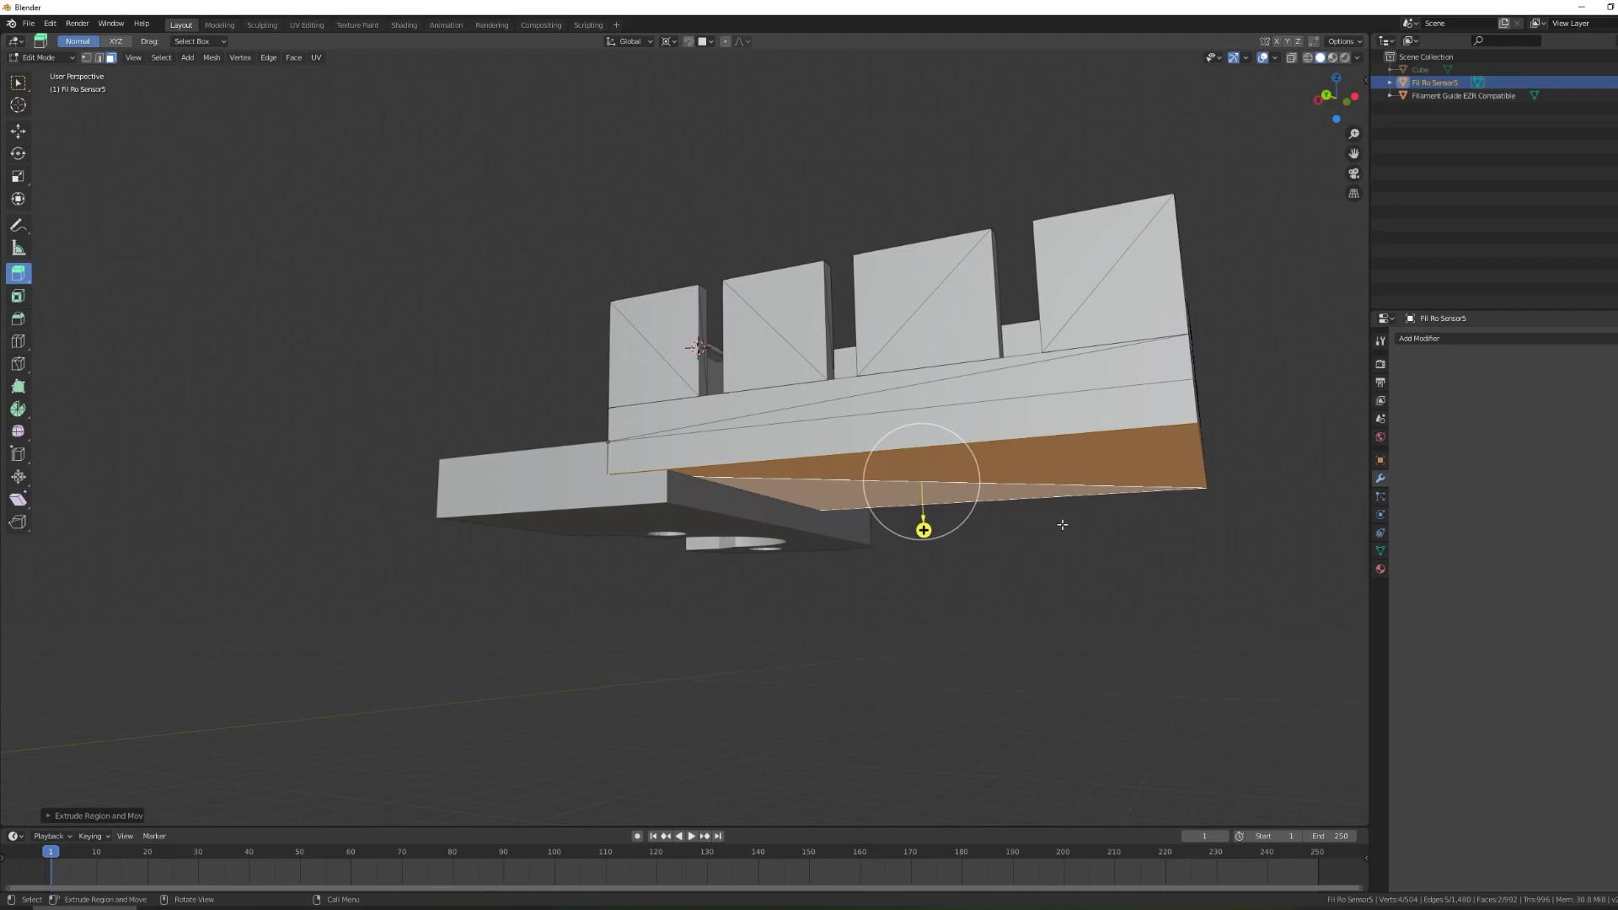
middle_drag(1062, 524, 1137, 513)
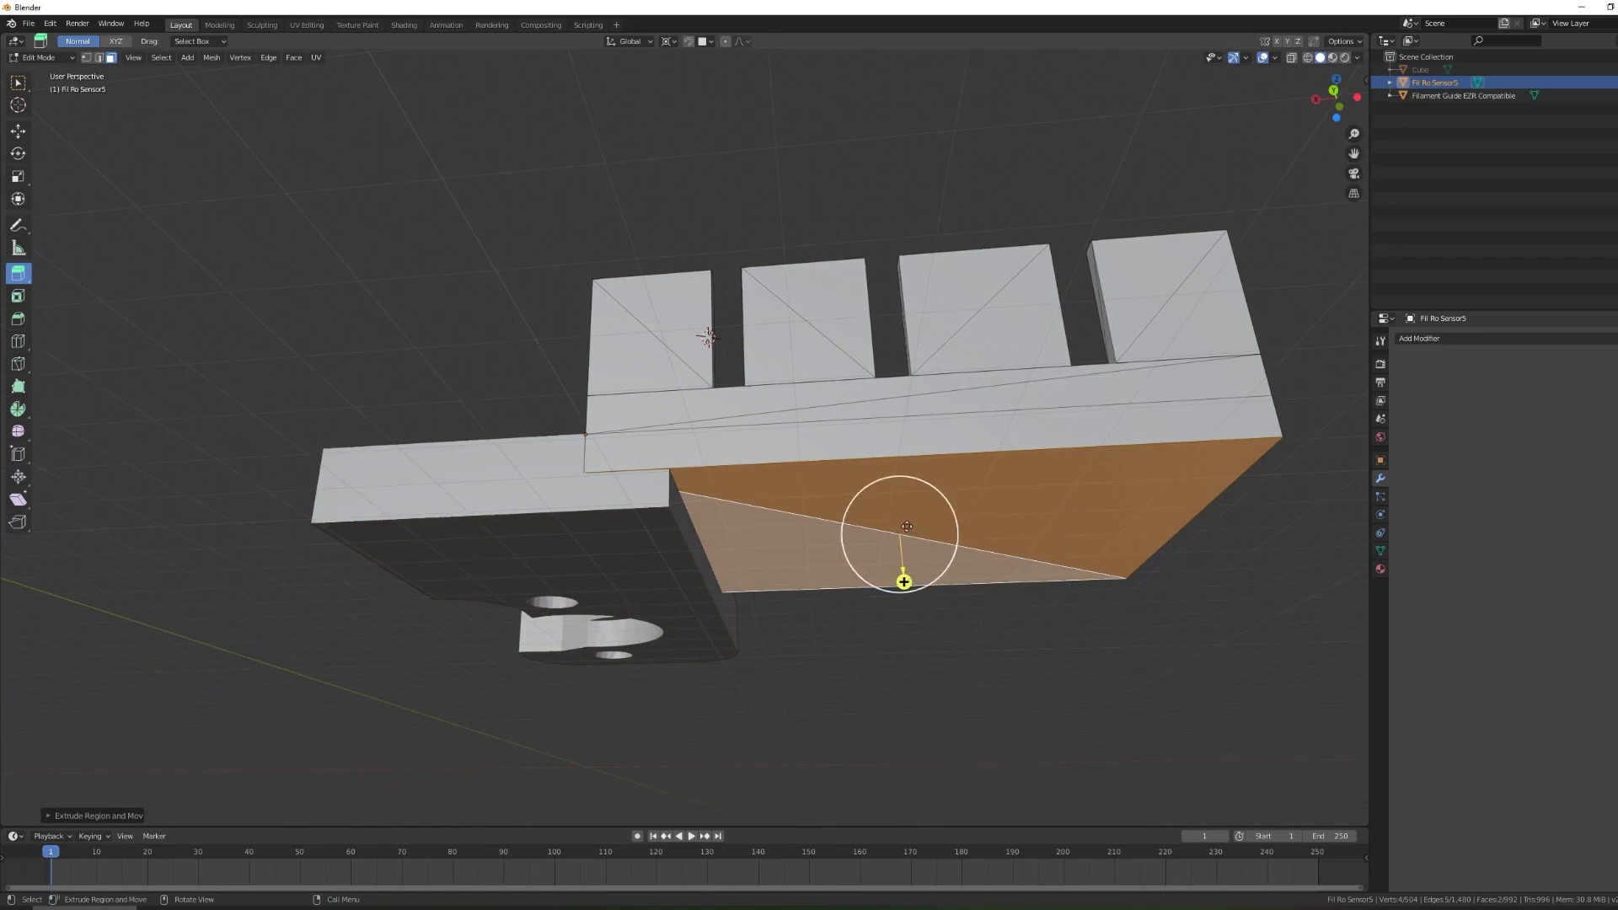
Turn on snapping to faces and extrude the box's underside down flush with the filament guide's bottom face.
middle_drag(915, 581, 694, 134)
click(689, 42)
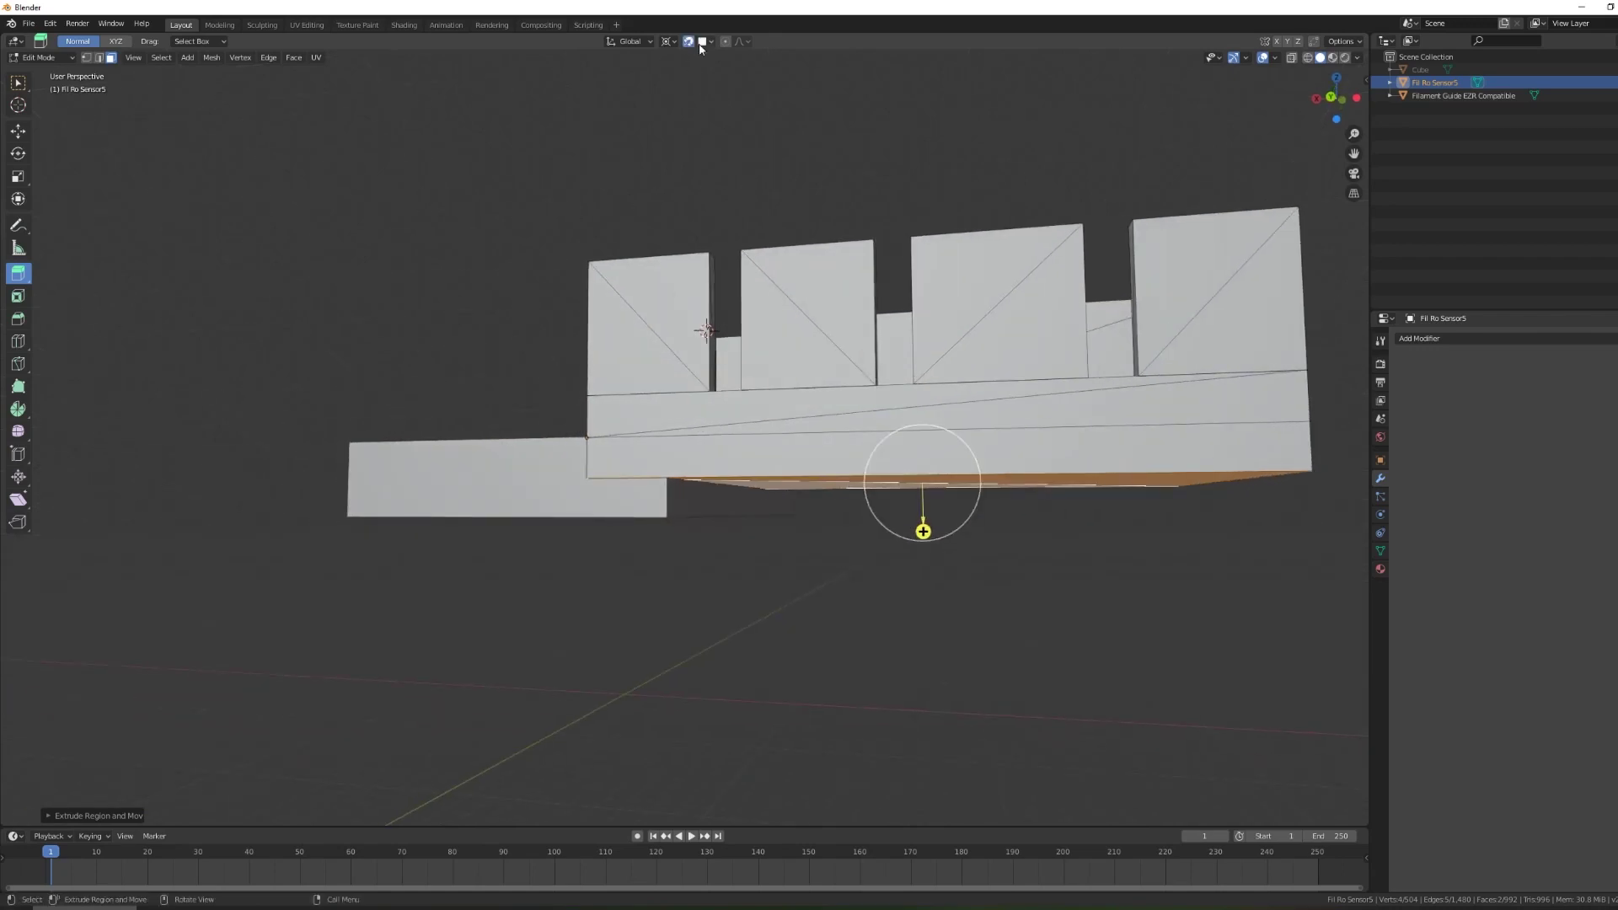
click(711, 42)
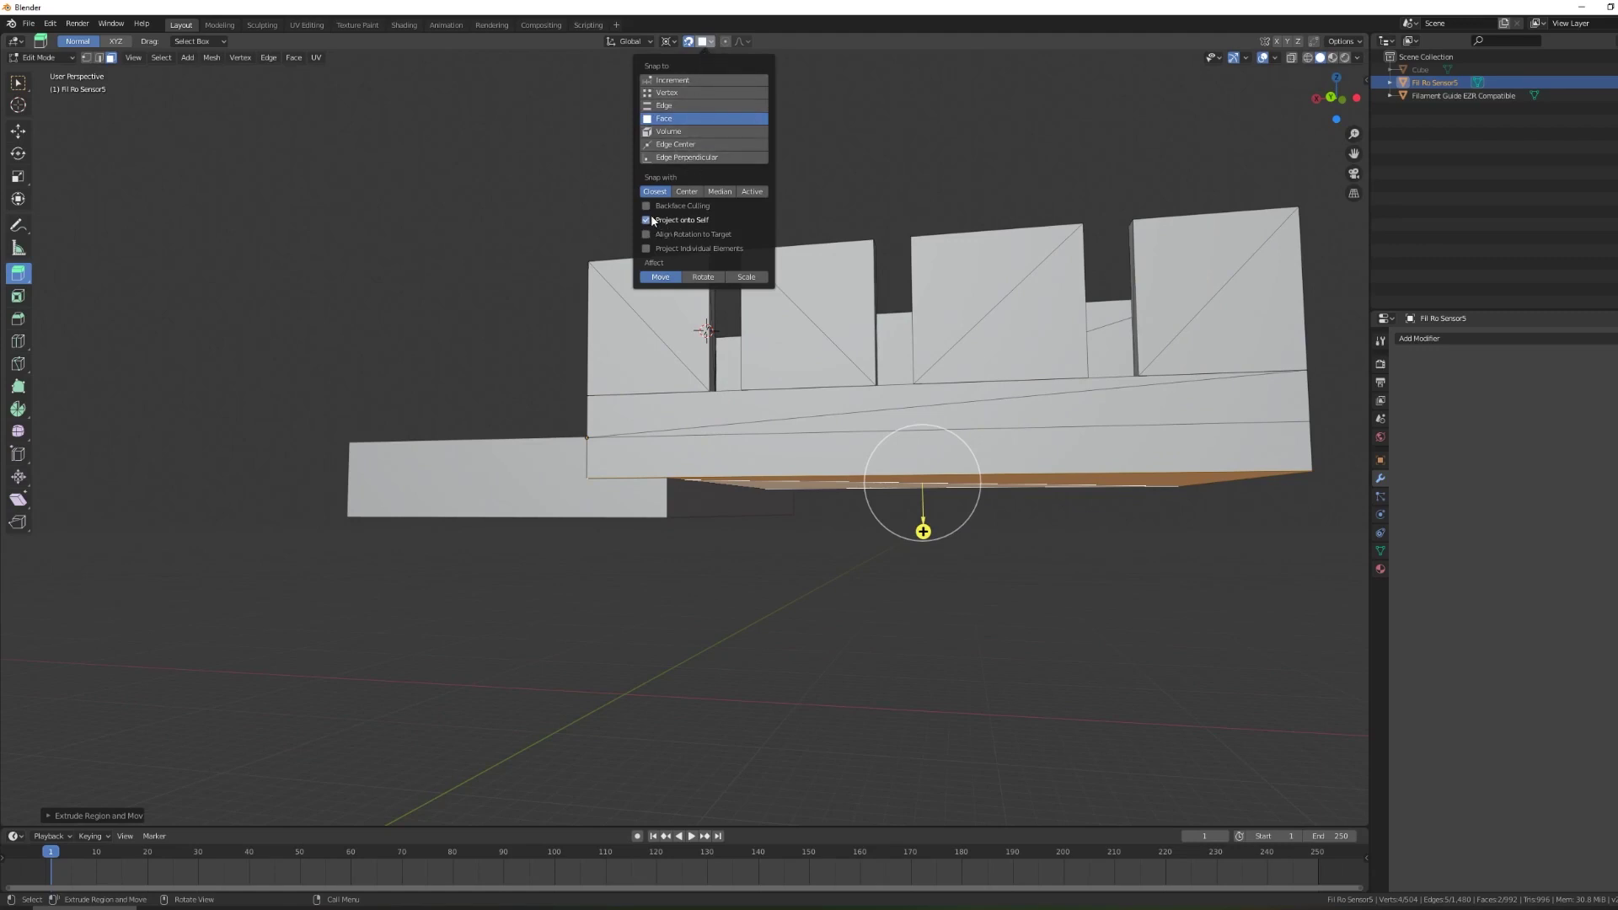
click(675, 42)
click(706, 42)
click(746, 277)
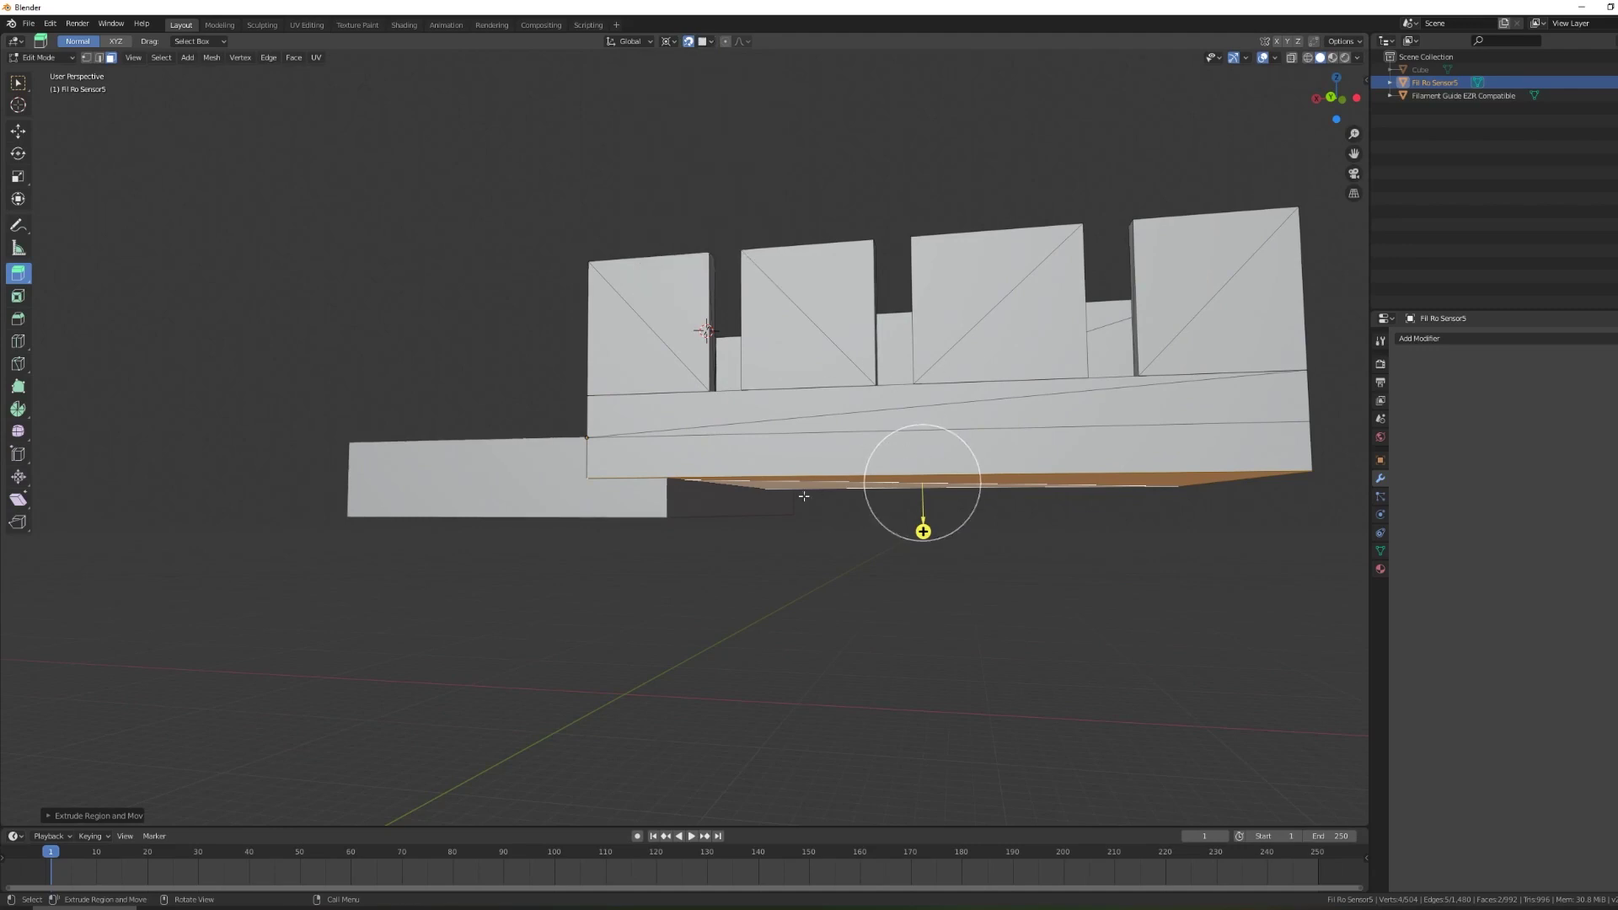
click(709, 42)
drag(925, 529, 603, 551)
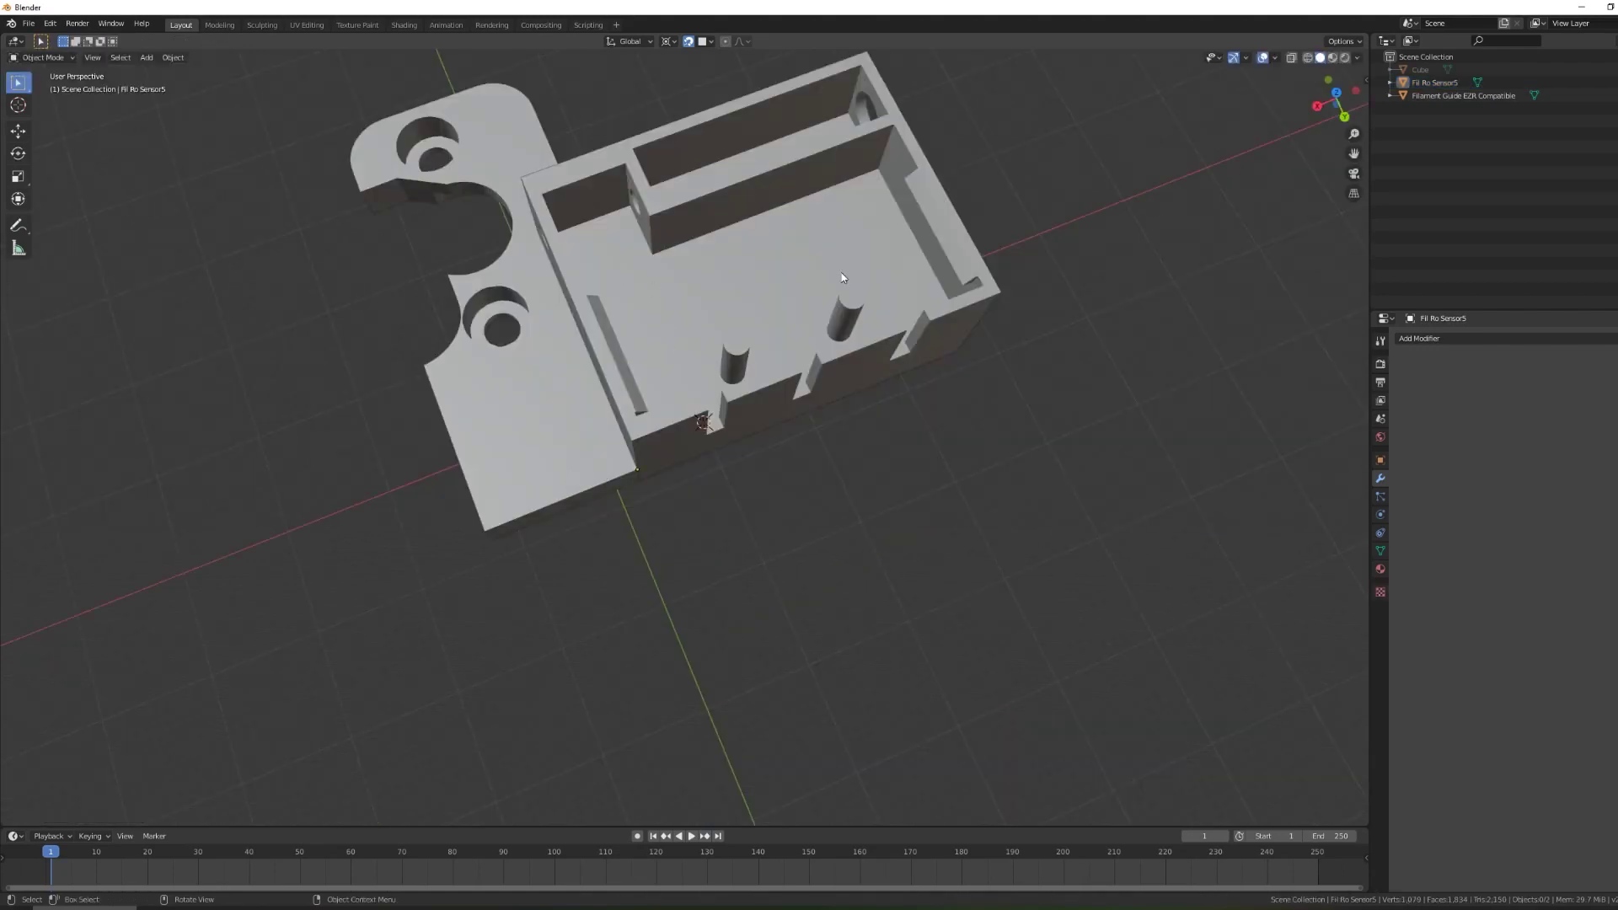
middle_drag(842, 278, 930, 232)
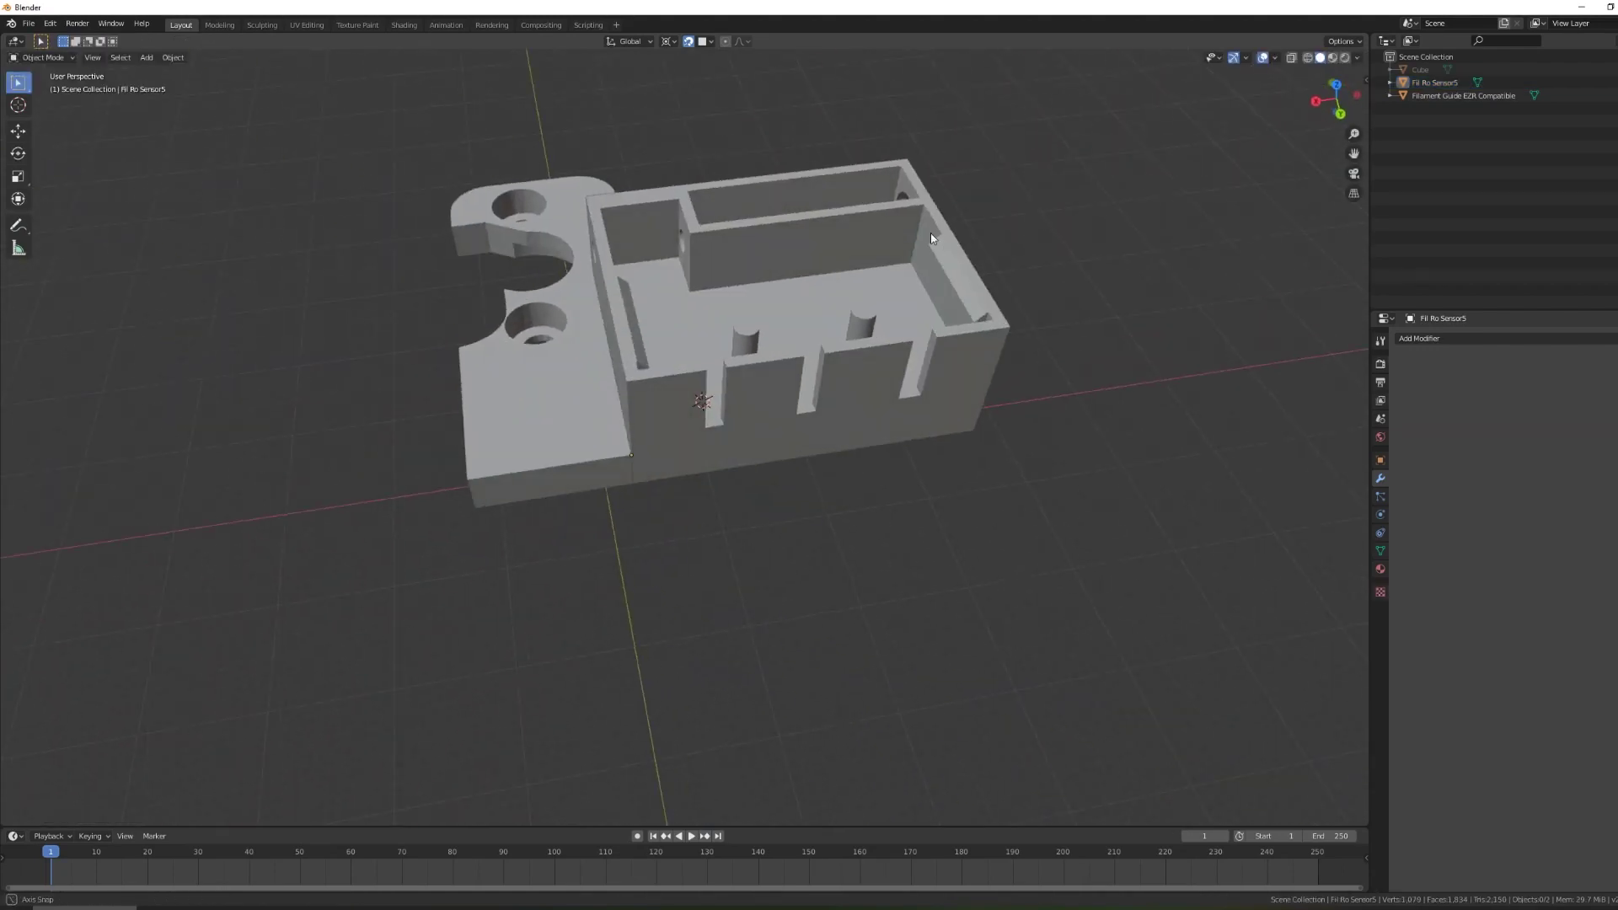
Export the combined sensor box and filament guide as the STL file fil_ro_sensor6.
click(28, 23)
mouse_move(98, 211)
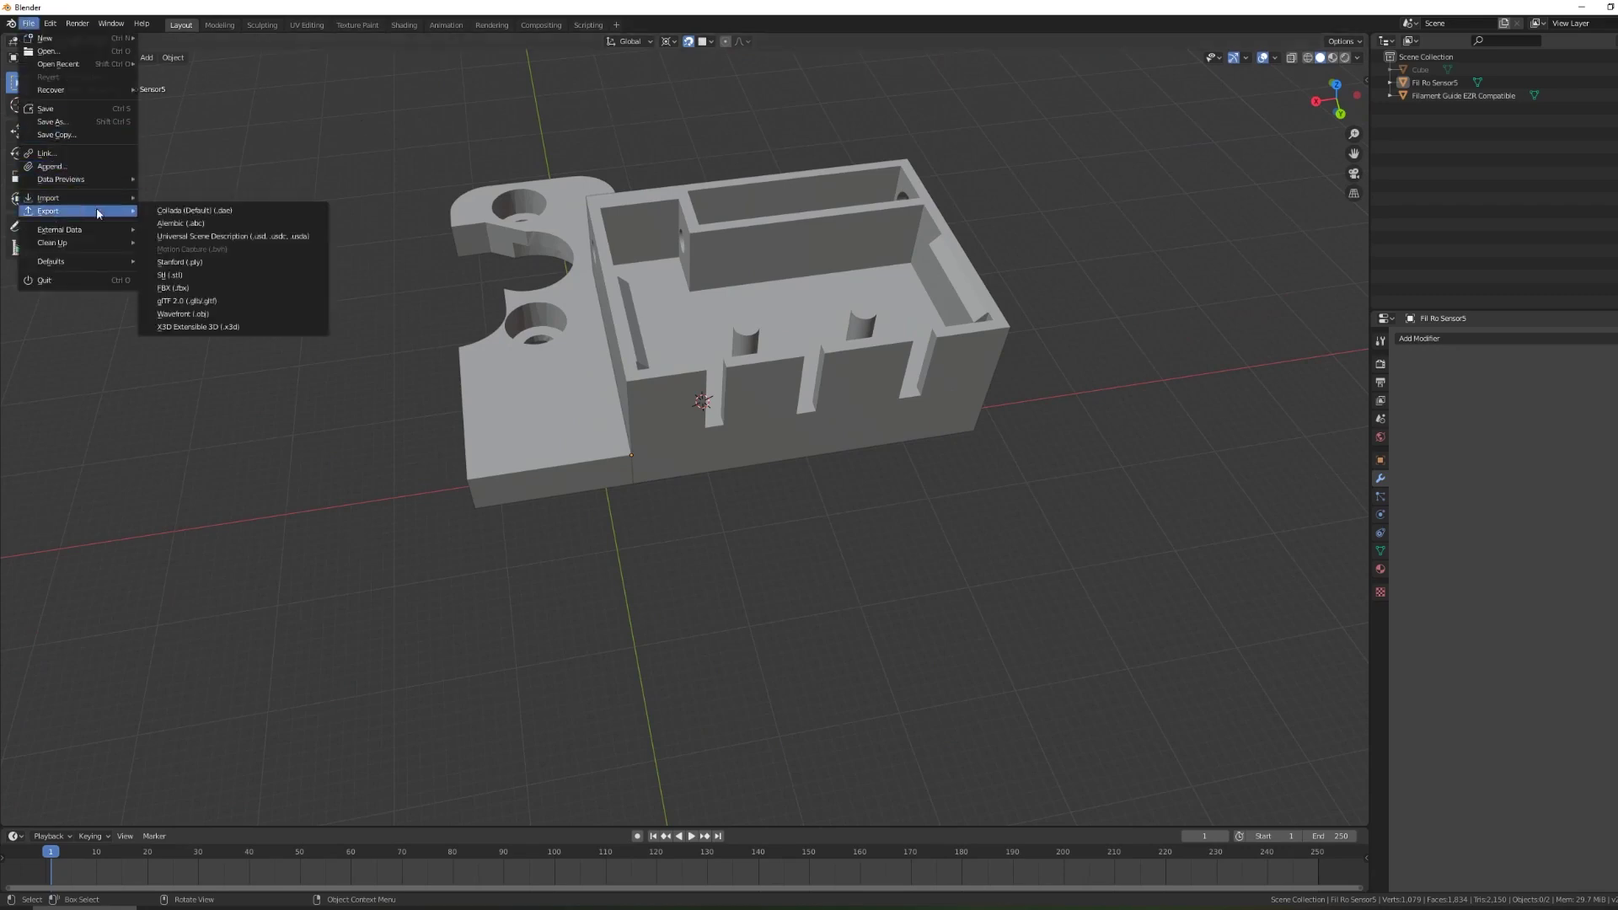
click(209, 270)
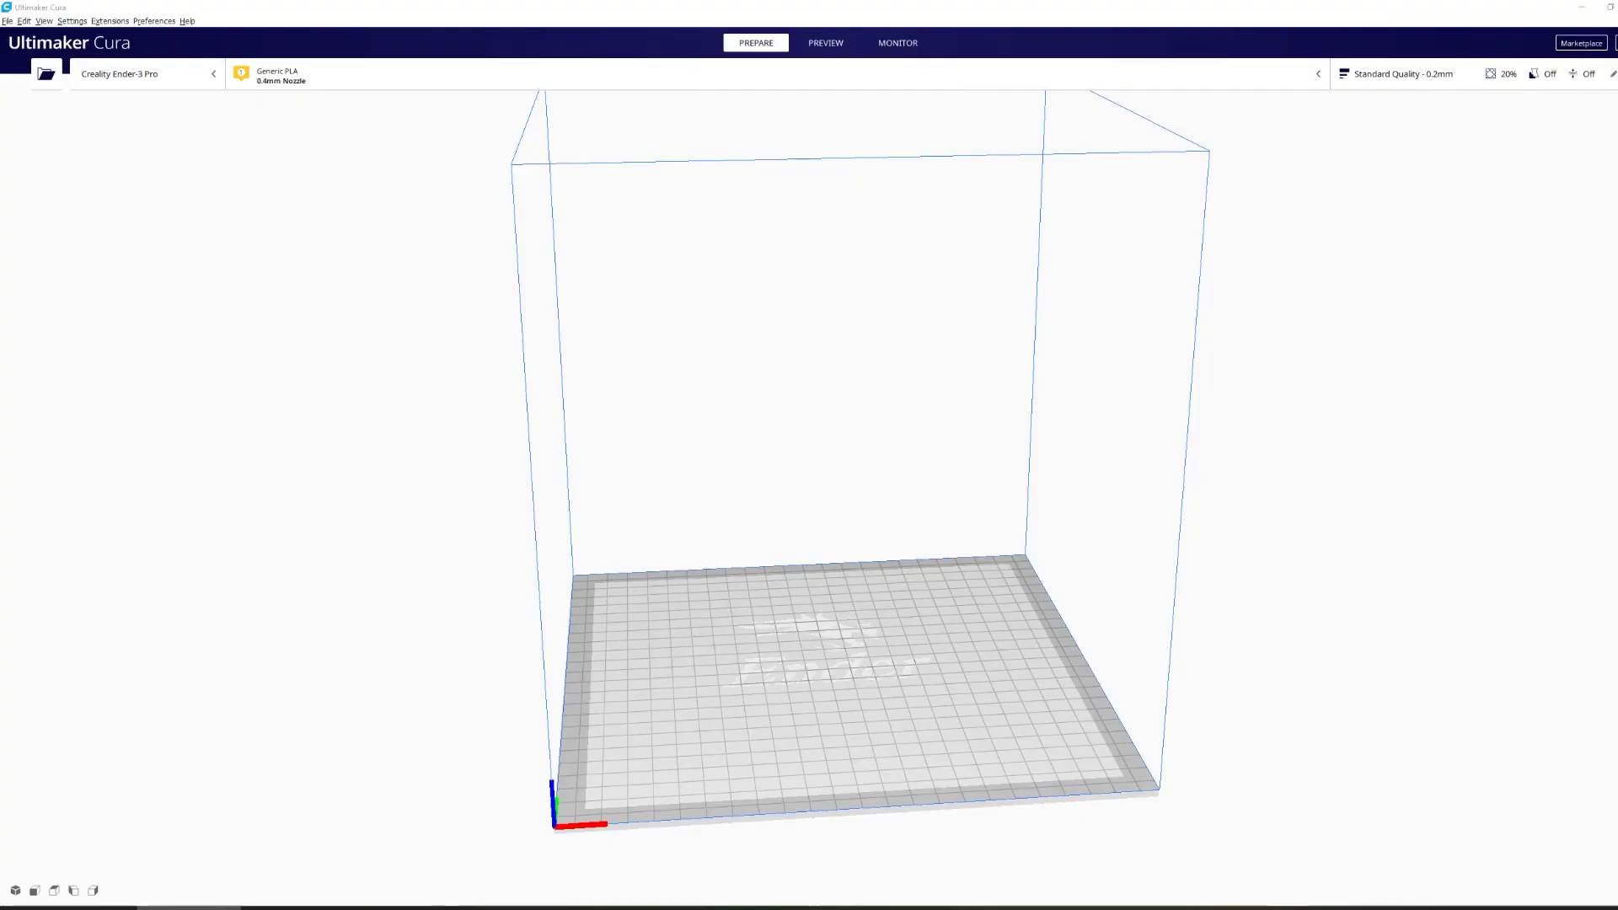
Switch to Ultimaker Cura and examine the loaded fil_ro_sensor6 model from several sides and from above.
scroll(905, 629, down, 2)
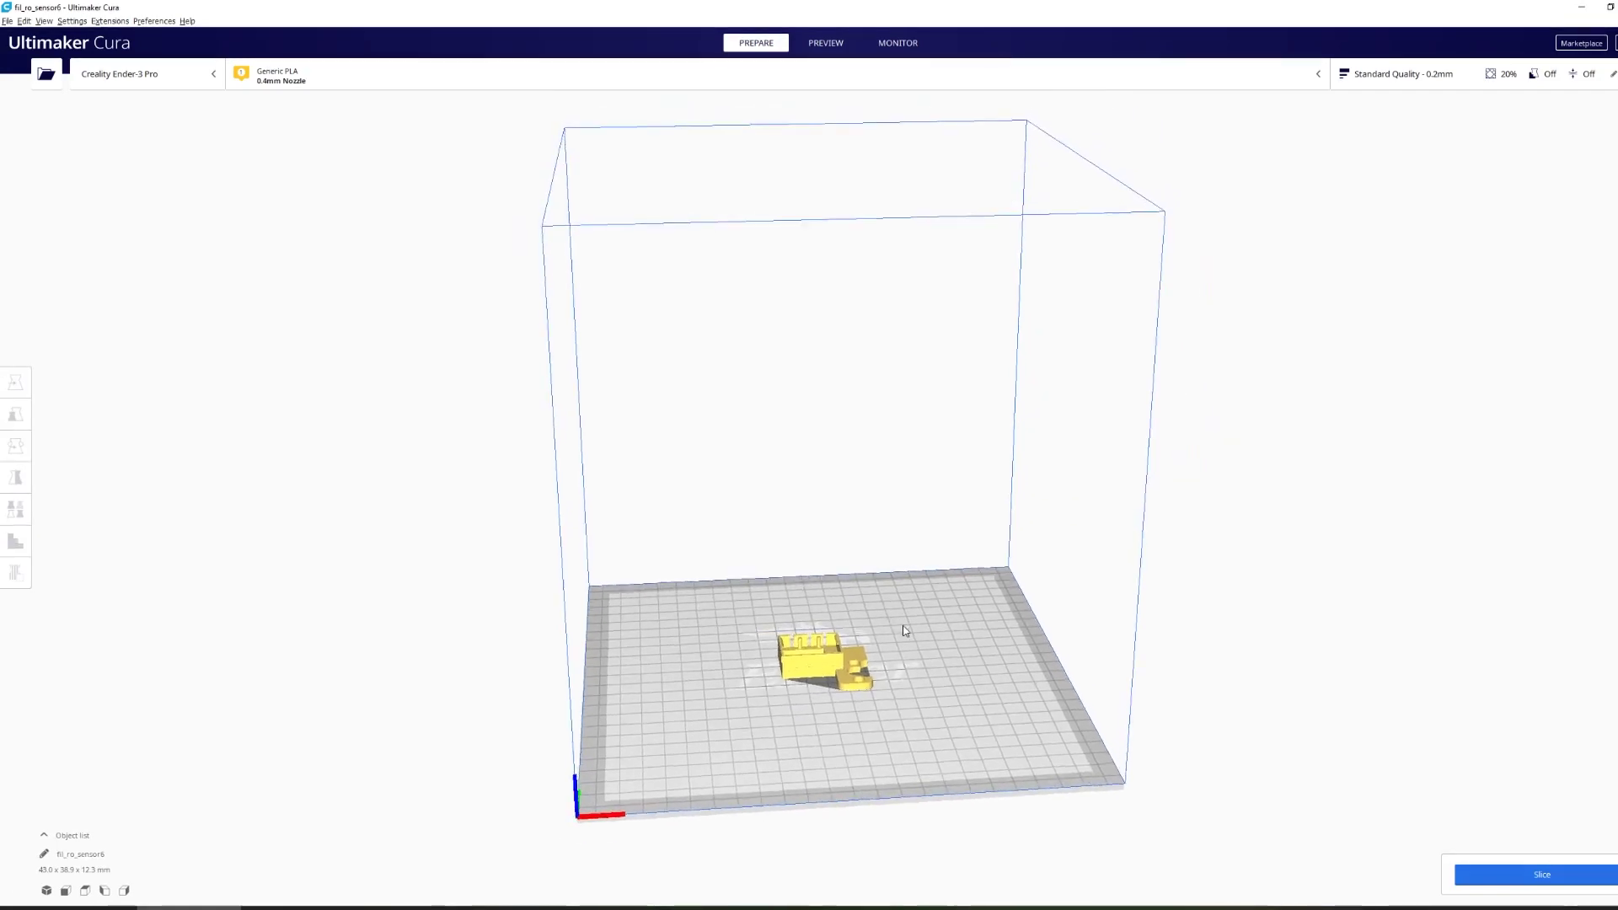
scroll(871, 601, up, 5)
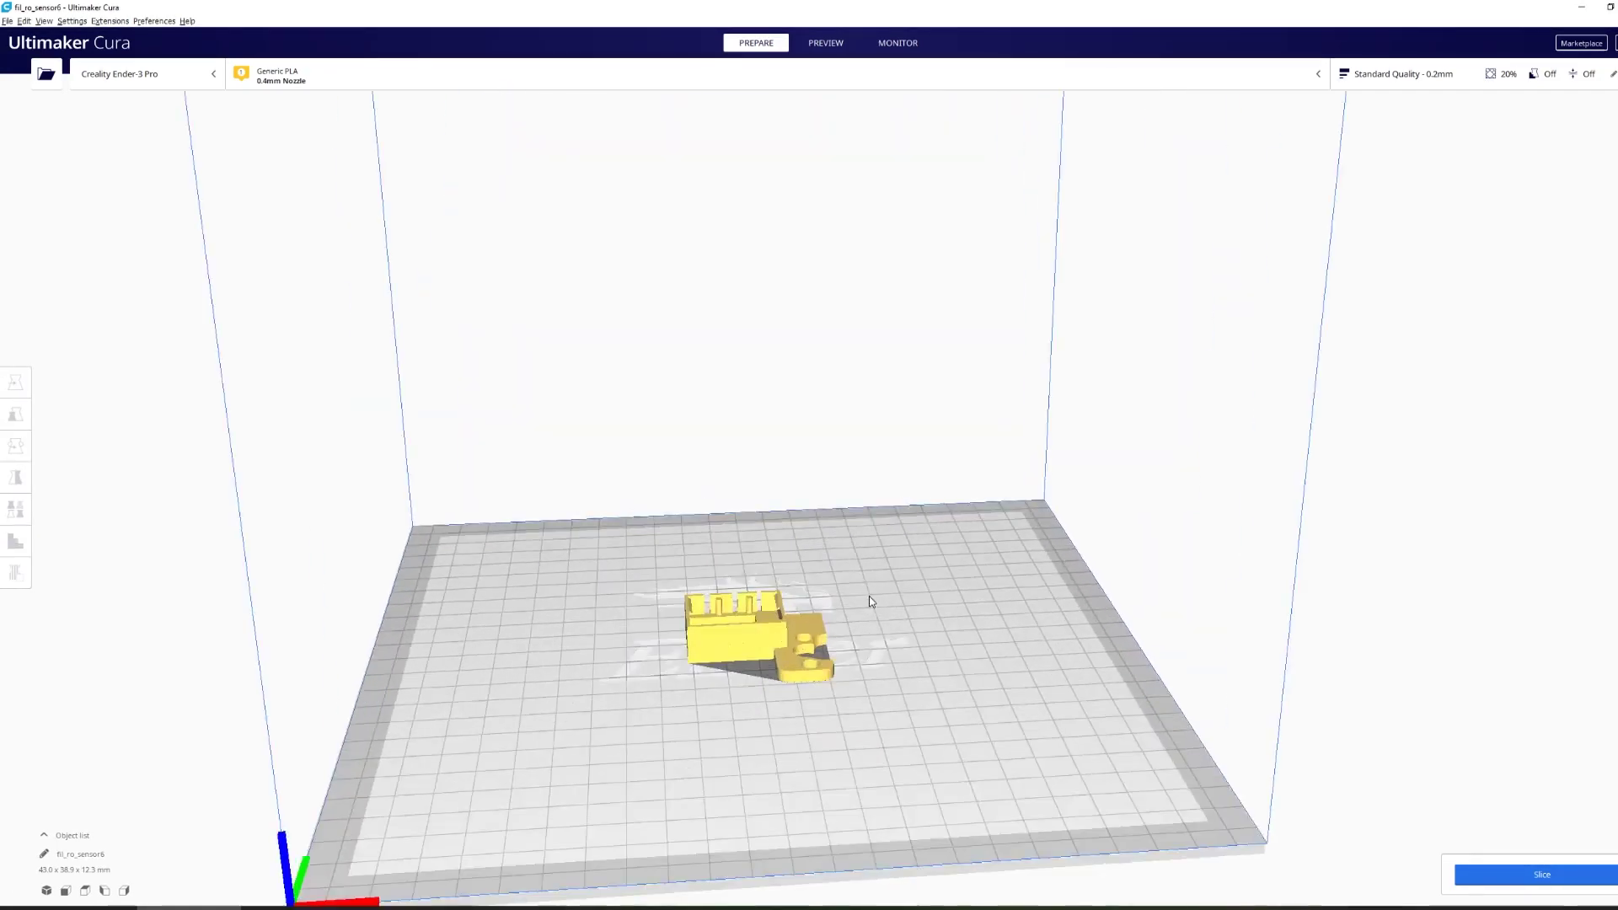
scroll(869, 597, up, 3)
right_drag(841, 630, 683, 684)
right_drag(1078, 633, 886, 594)
scroll(1114, 725, up, 2)
middle_drag(1115, 725, 957, 545)
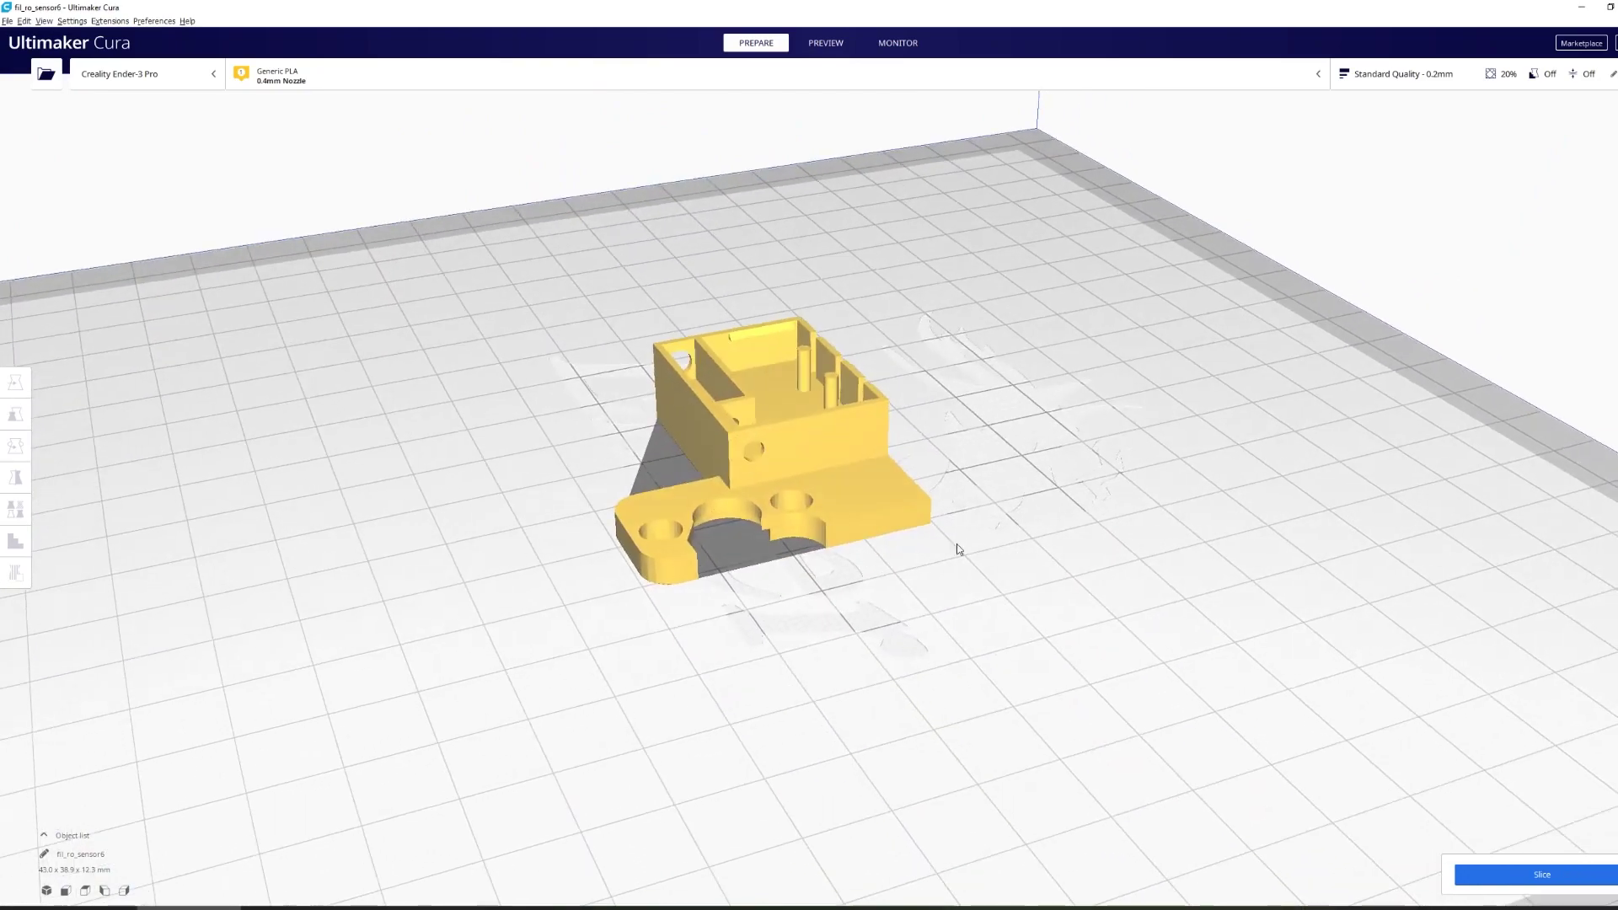
mouse_move(957, 548)
right_down()
mouse_move(873, 556)
mouse_move(837, 517)
mouse_move(669, 632)
mouse_move(555, 563)
mouse_move(473, 481)
mouse_move(599, 452)
mouse_move(661, 357)
mouse_move(804, 405)
mouse_move(837, 317)
mouse_move(847, 371)
mouse_move(645, 645)
mouse_move(711, 654)
mouse_move(975, 548)
mouse_move(968, 570)
right_up()
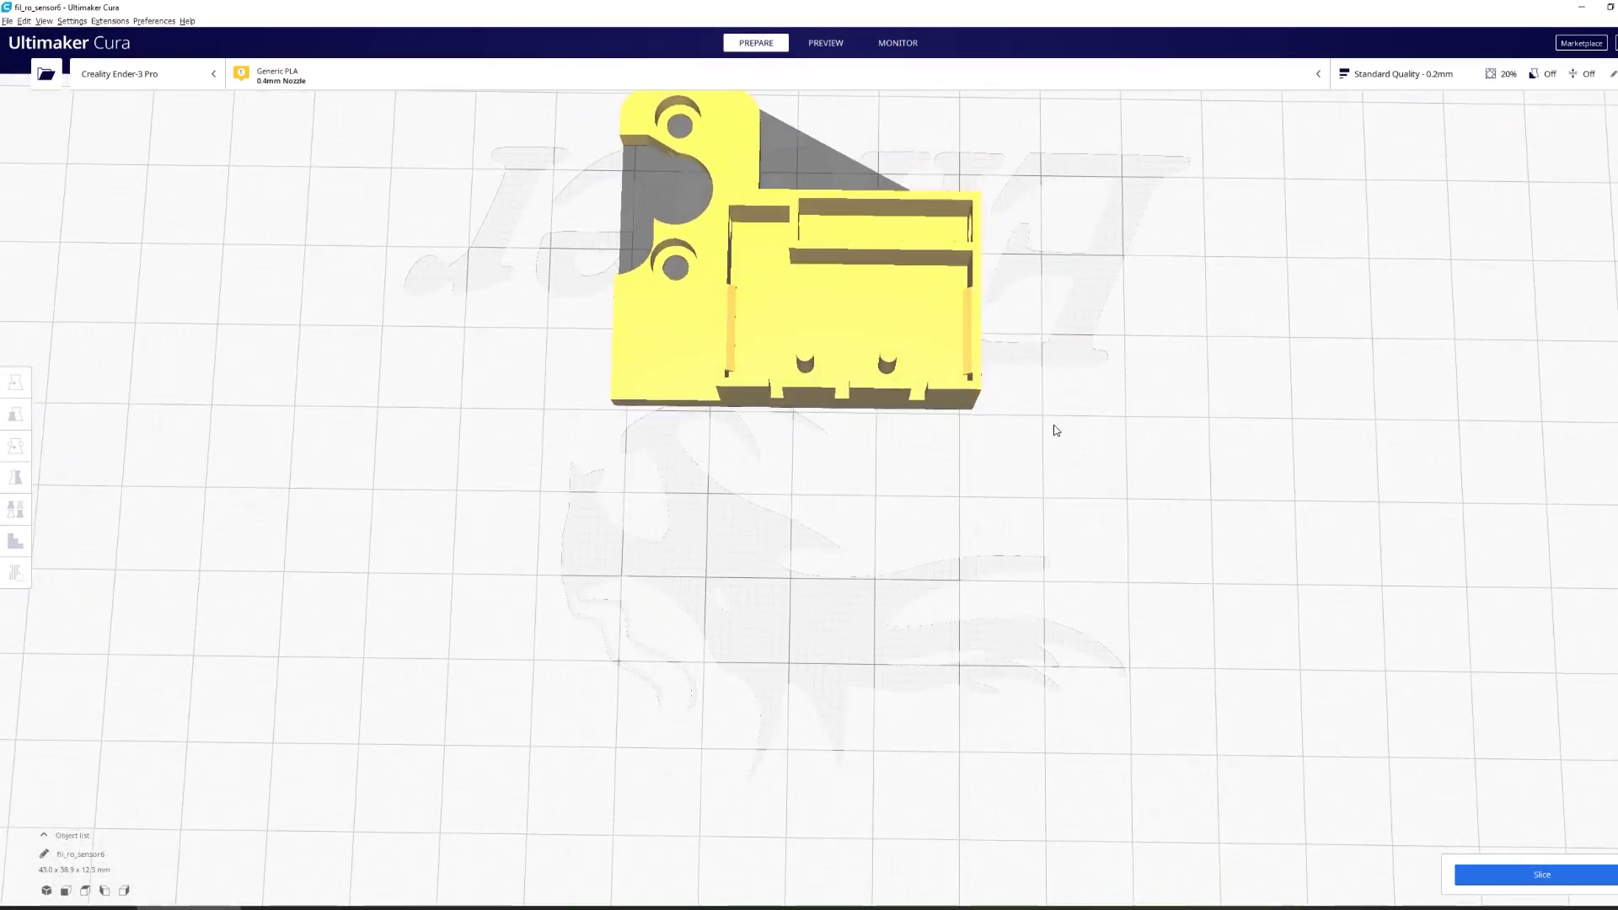
middle_drag(1062, 426, 1043, 508)
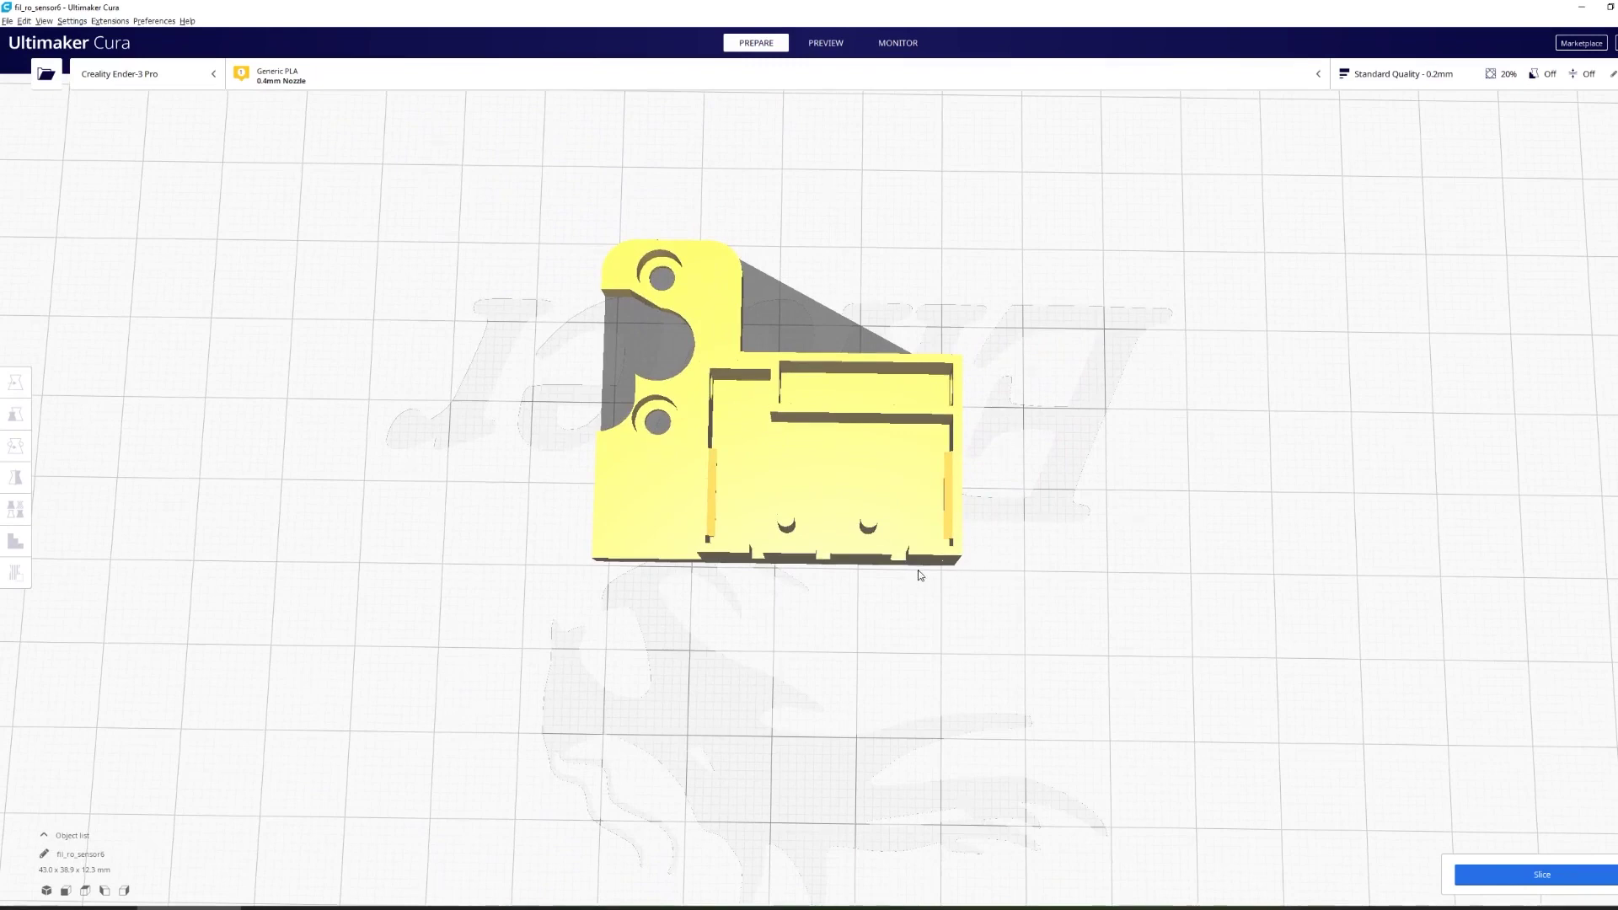
right_drag(920, 574, 1142, 454)
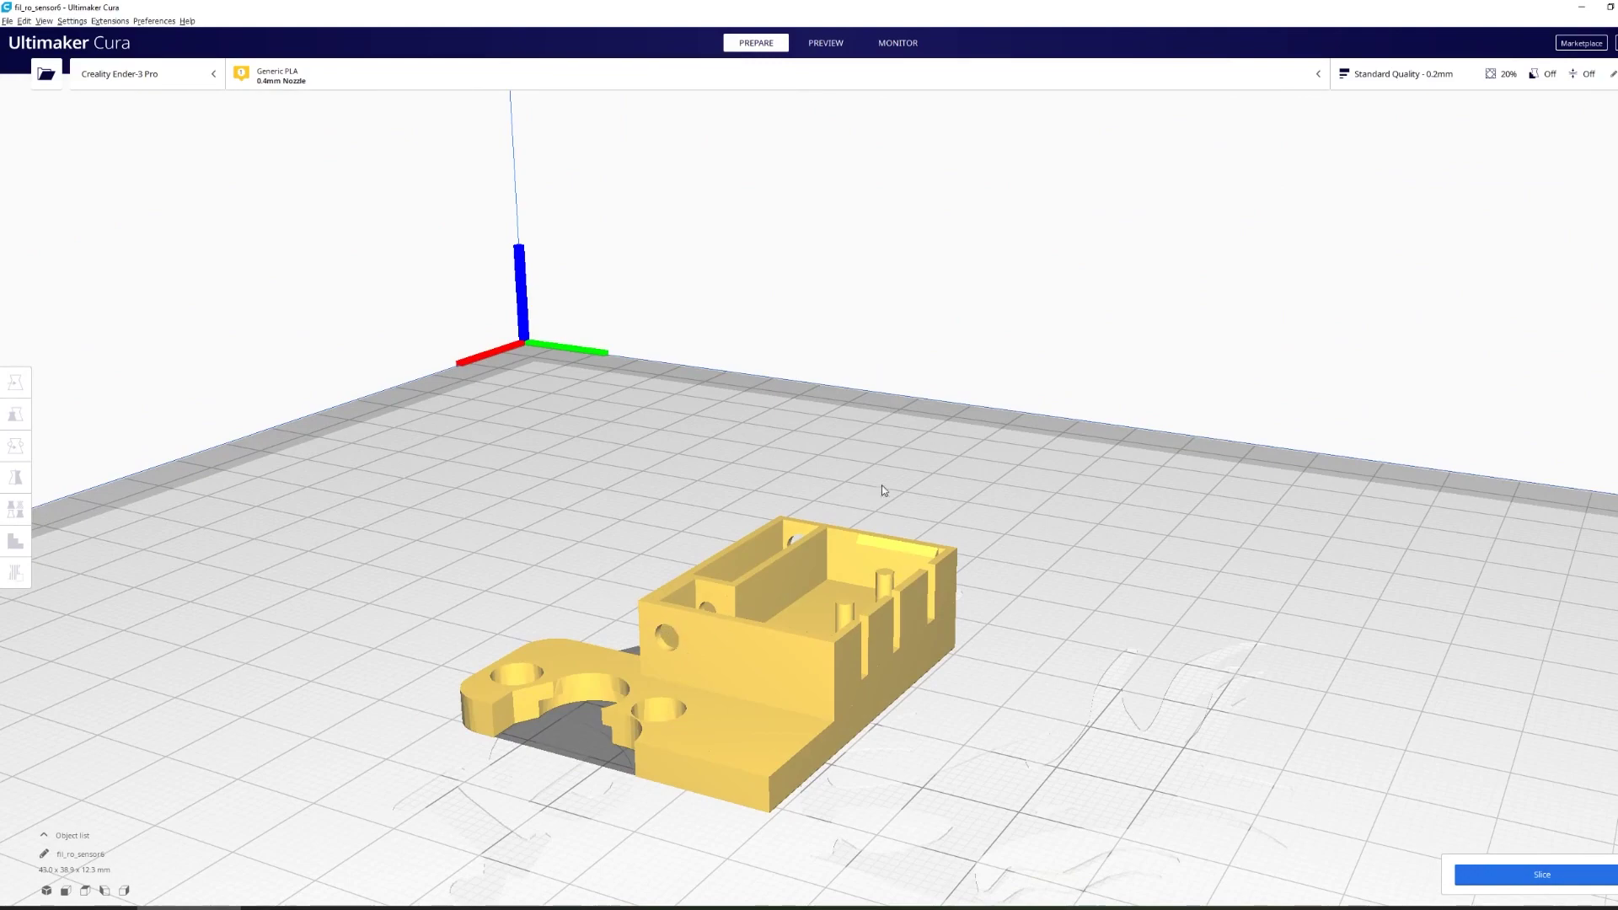
right_drag(1102, 596, 873, 670)
right_drag(769, 580, 759, 645)
right_drag(973, 666, 1180, 742)
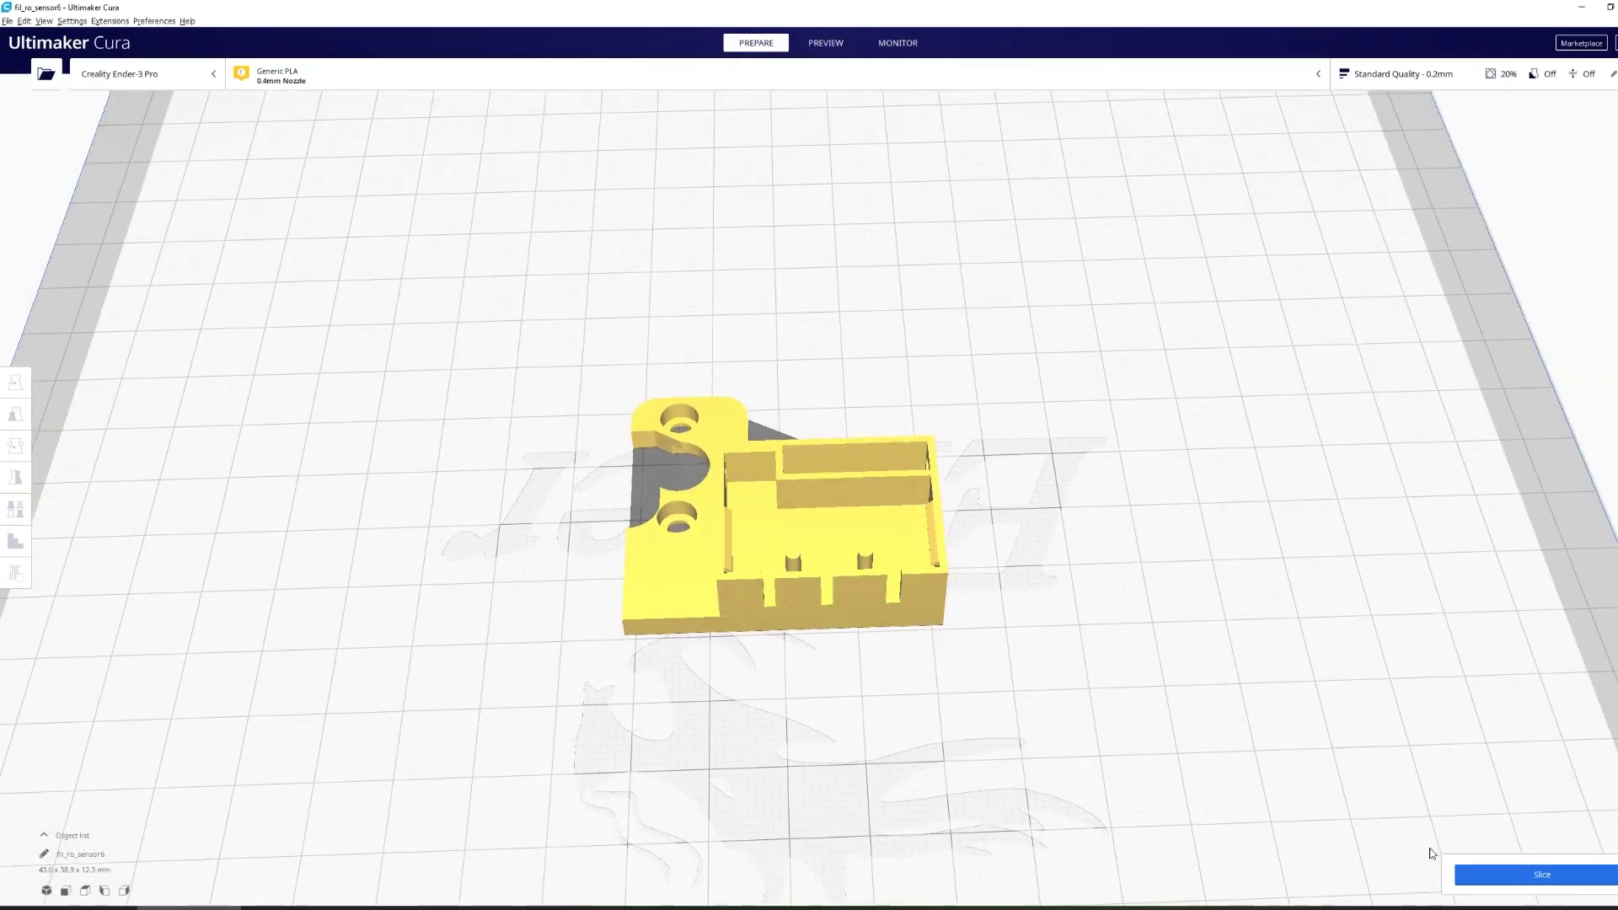
Slice the fil_ro_sensor6 model with Standard Quality 0.2 mm and show its layer preview.
click(1531, 876)
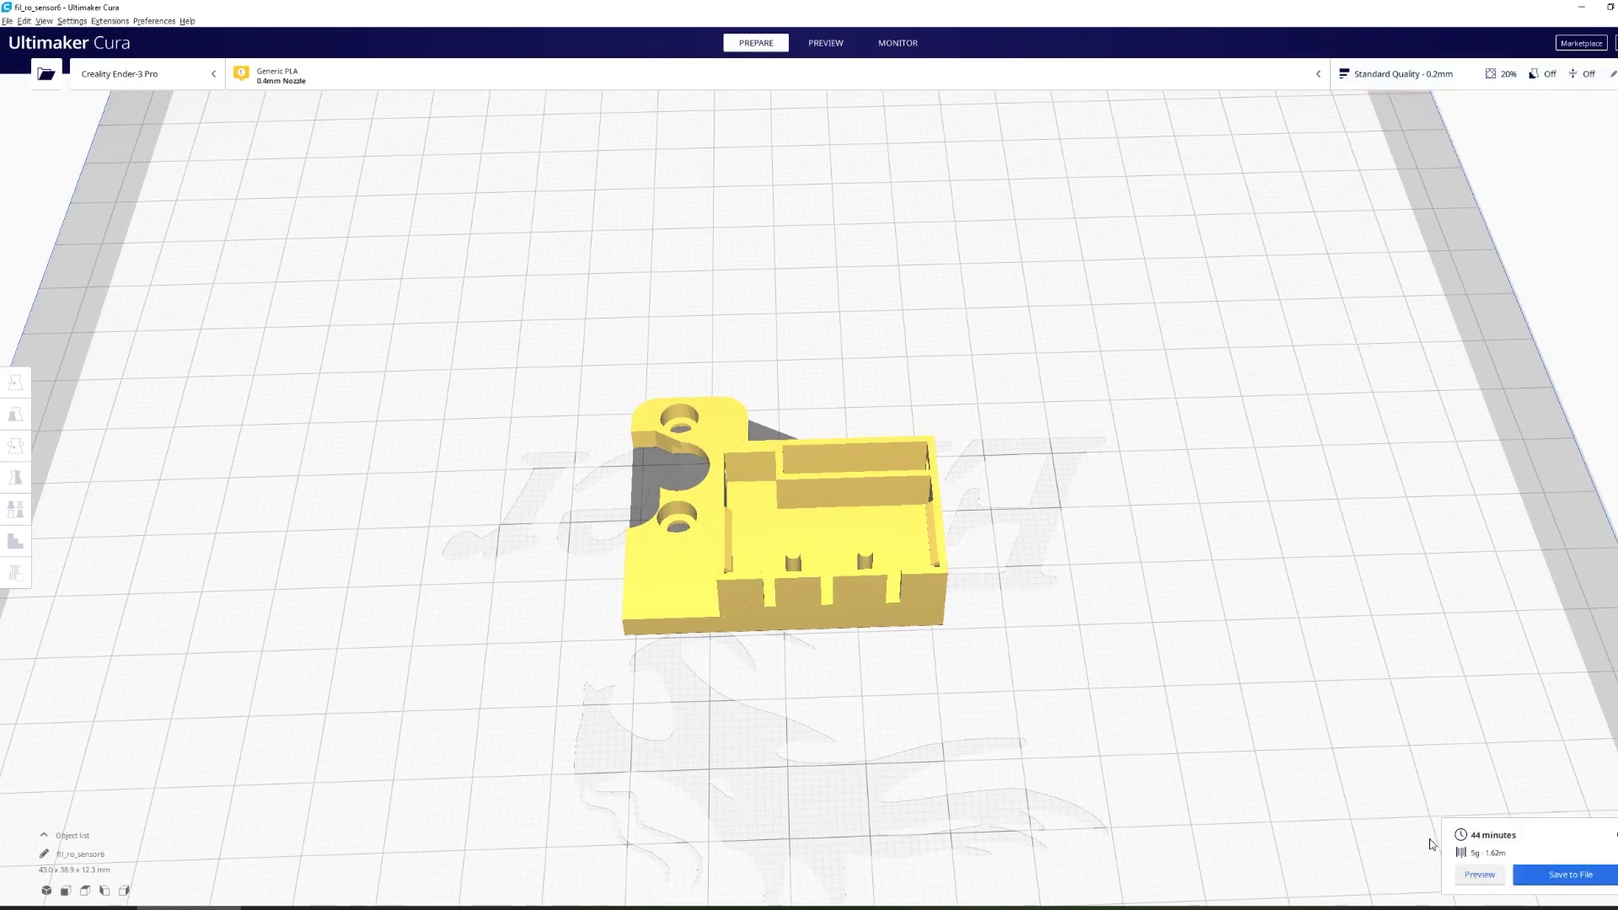
click(1480, 874)
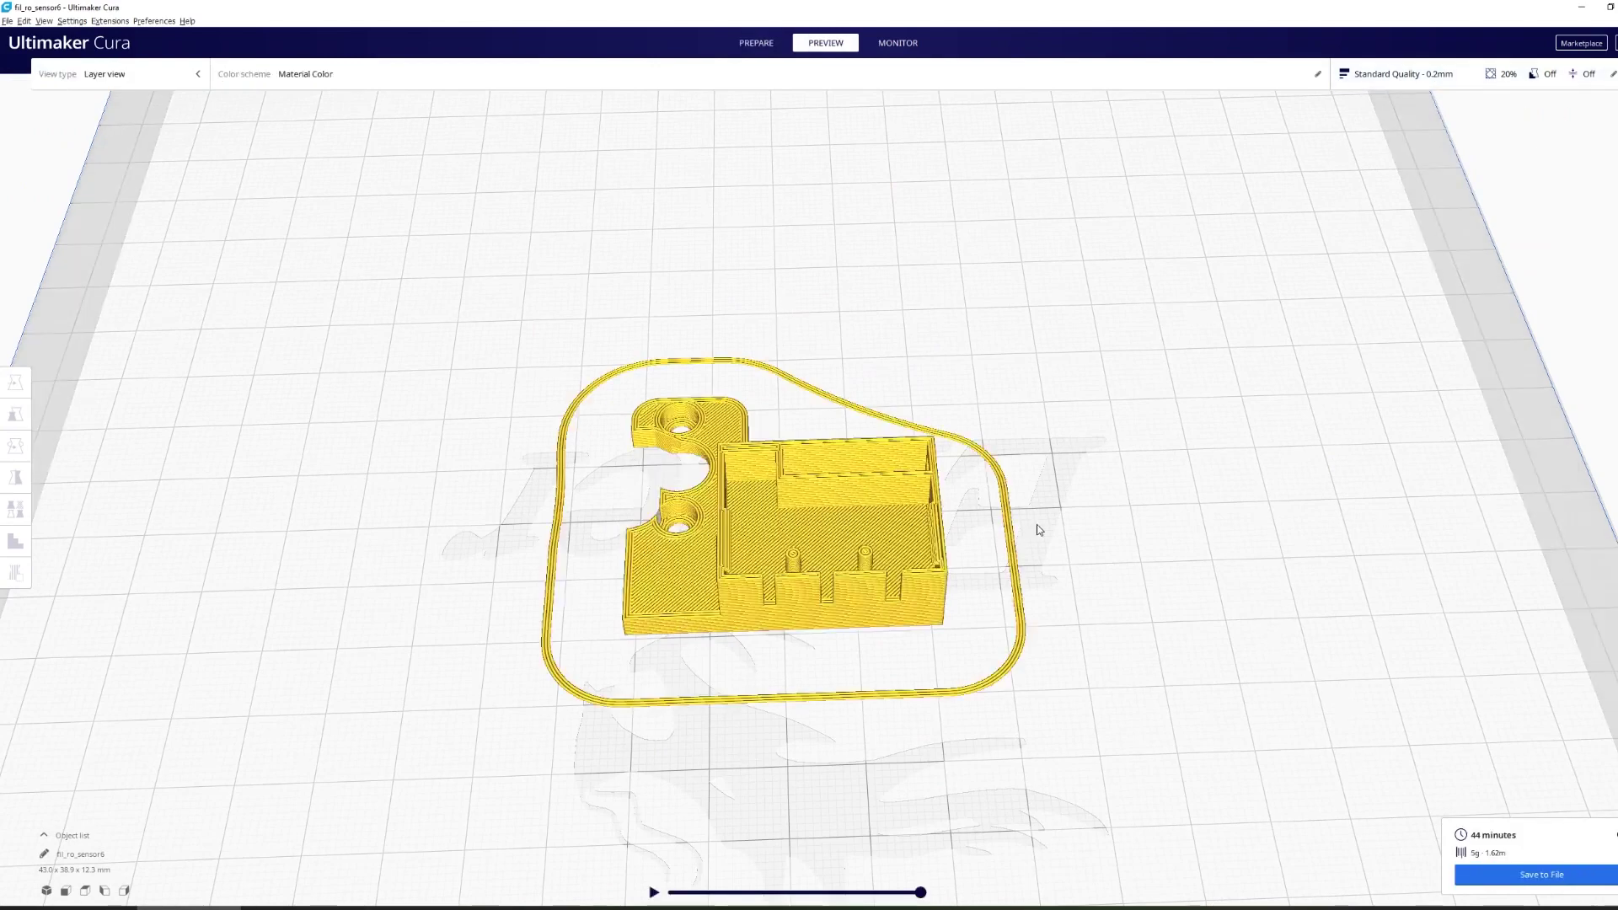
scroll(1039, 529, up, 5)
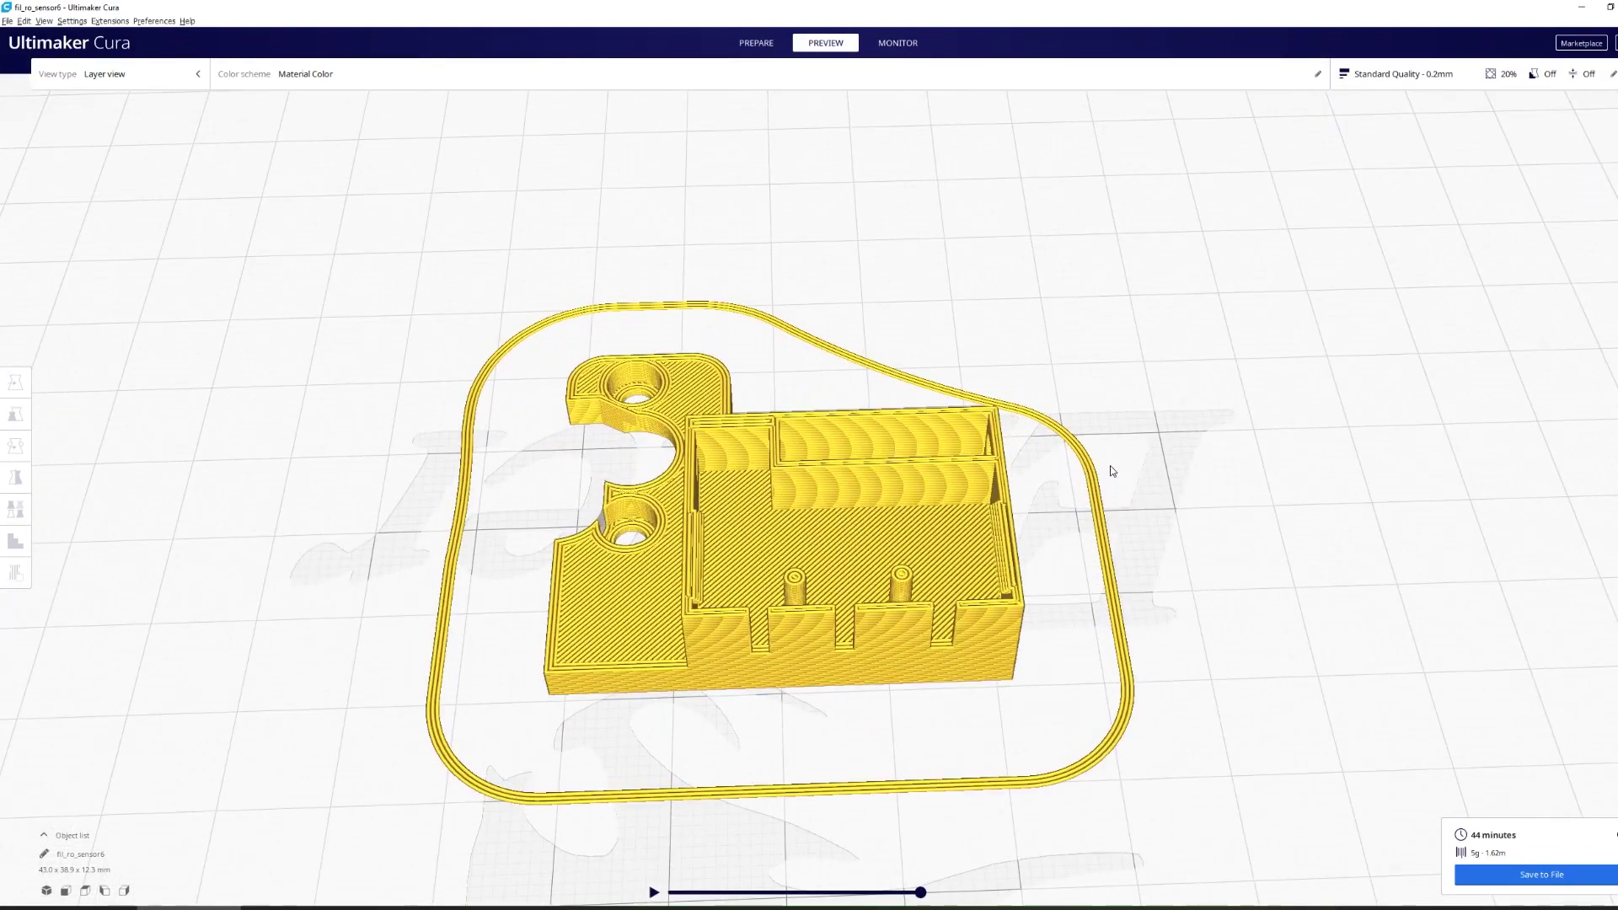
right_drag(1153, 464, 1062, 514)
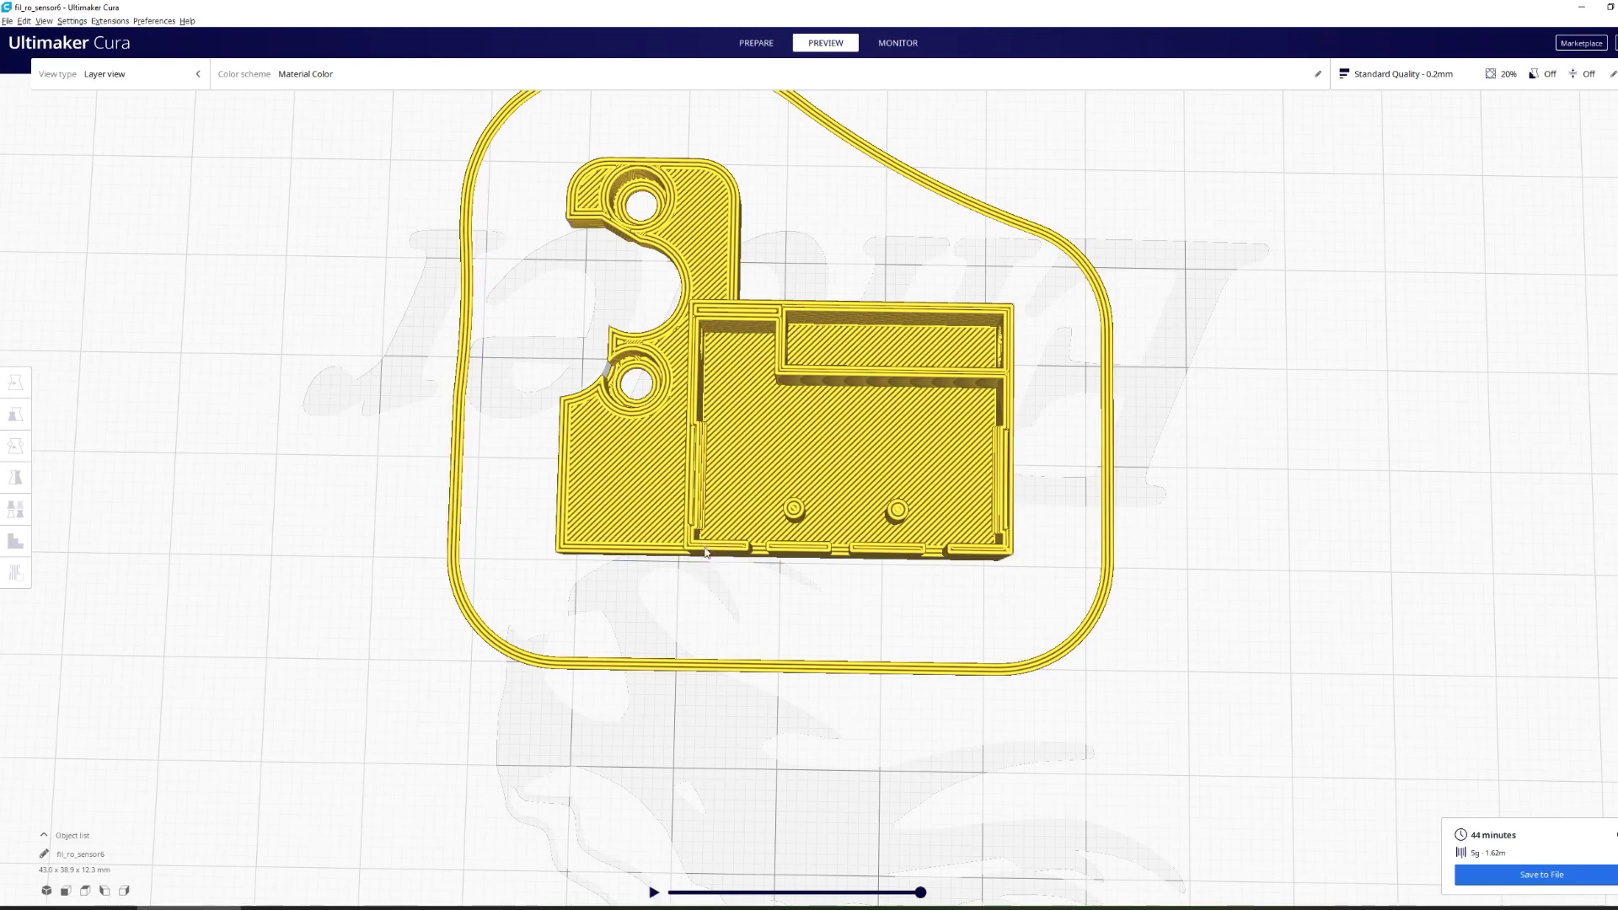
Step down and back up through the sliced layers to examine the joint between the box and the filament guide.
scroll(725, 632, up, 5)
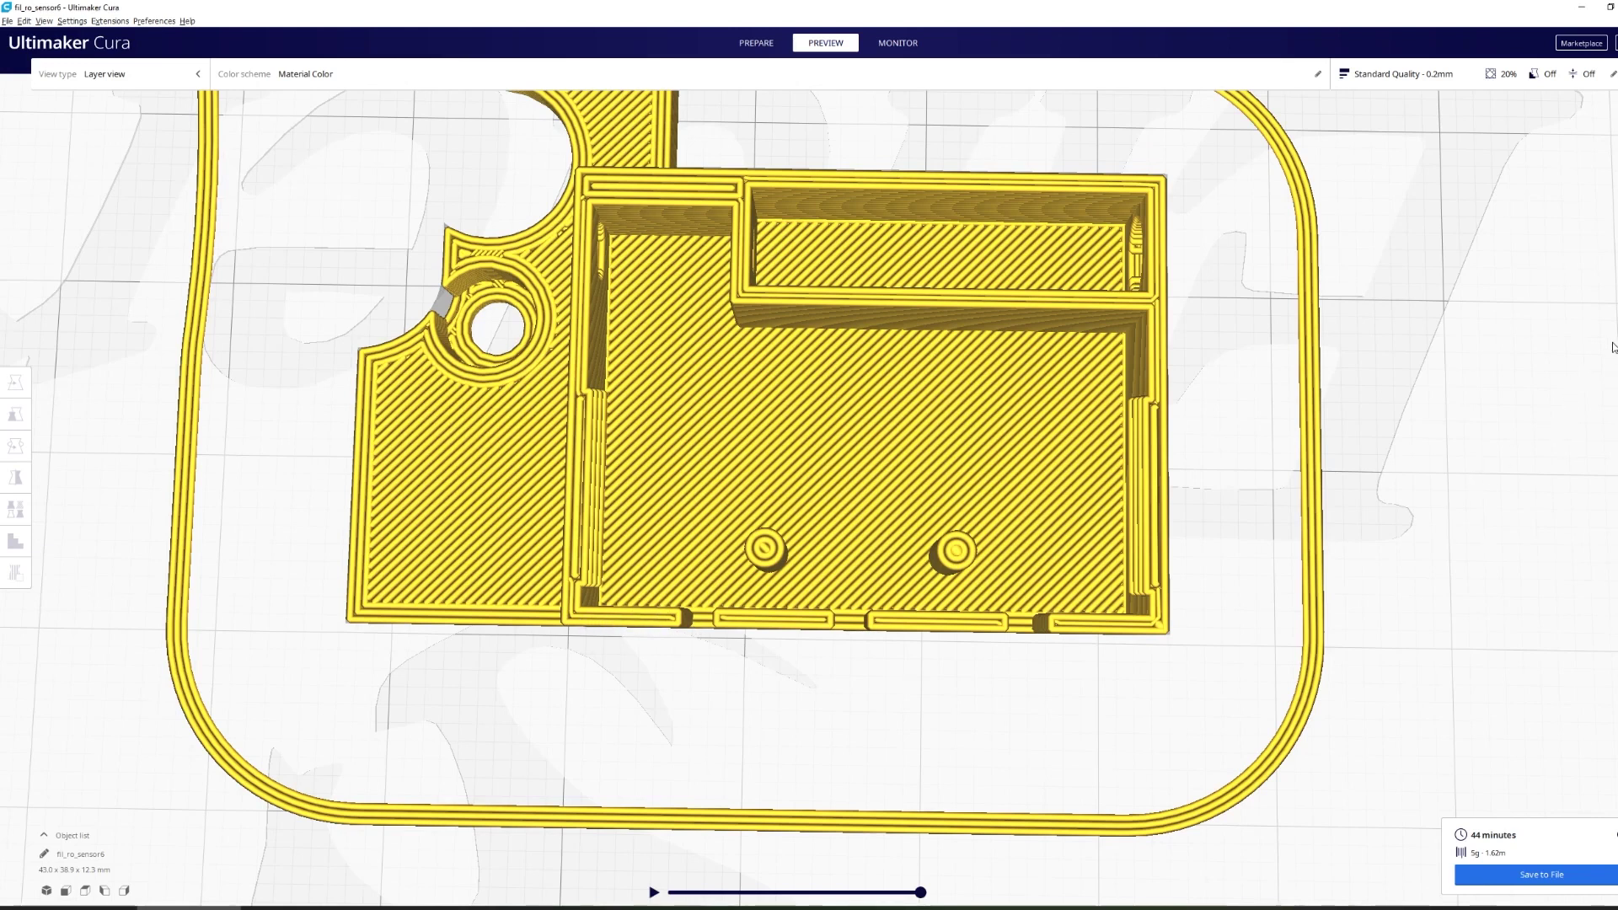
key(Down)
key(Down)
key(Down)
key(Down)
key(Down)
key(Down)
key(Down)
key(Down)
key(Down)
key(Down)
key(Down)
key(Down)
key(Down)
key(Down)
key(Down)
key(Down)
key(Down)
key(Down)
key(Down)
key(Down)
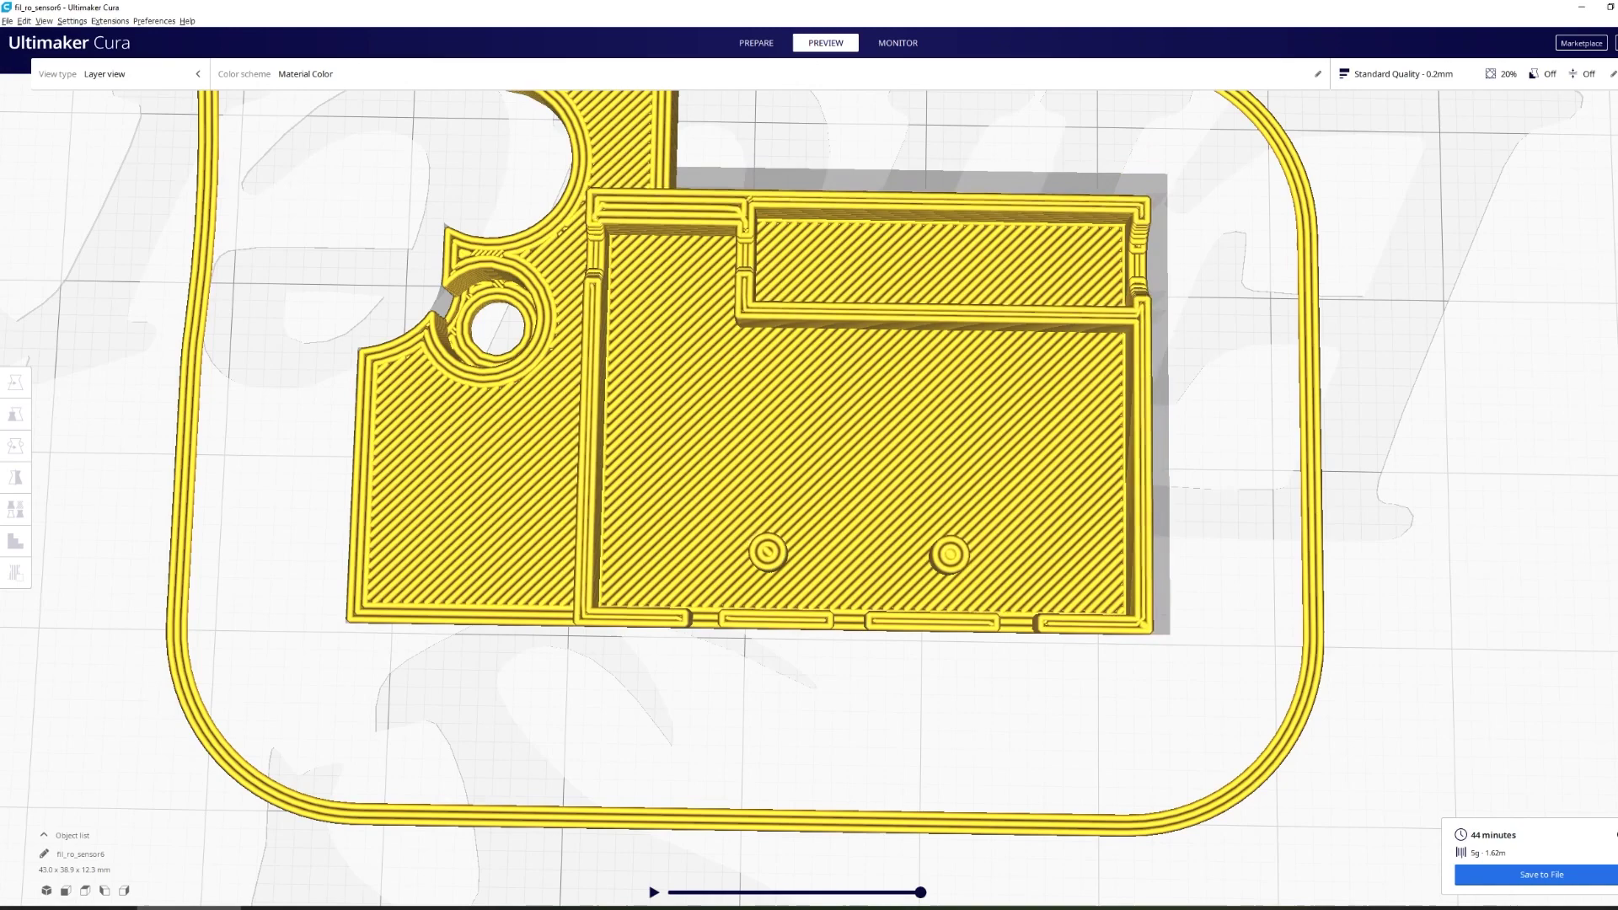
mouse_move(1616, 470)
mouse_down()
mouse_move(1605, 569)
mouse_move(1608, 473)
mouse_up()
key(Down)
key(Down)
key(Down)
key(Down)
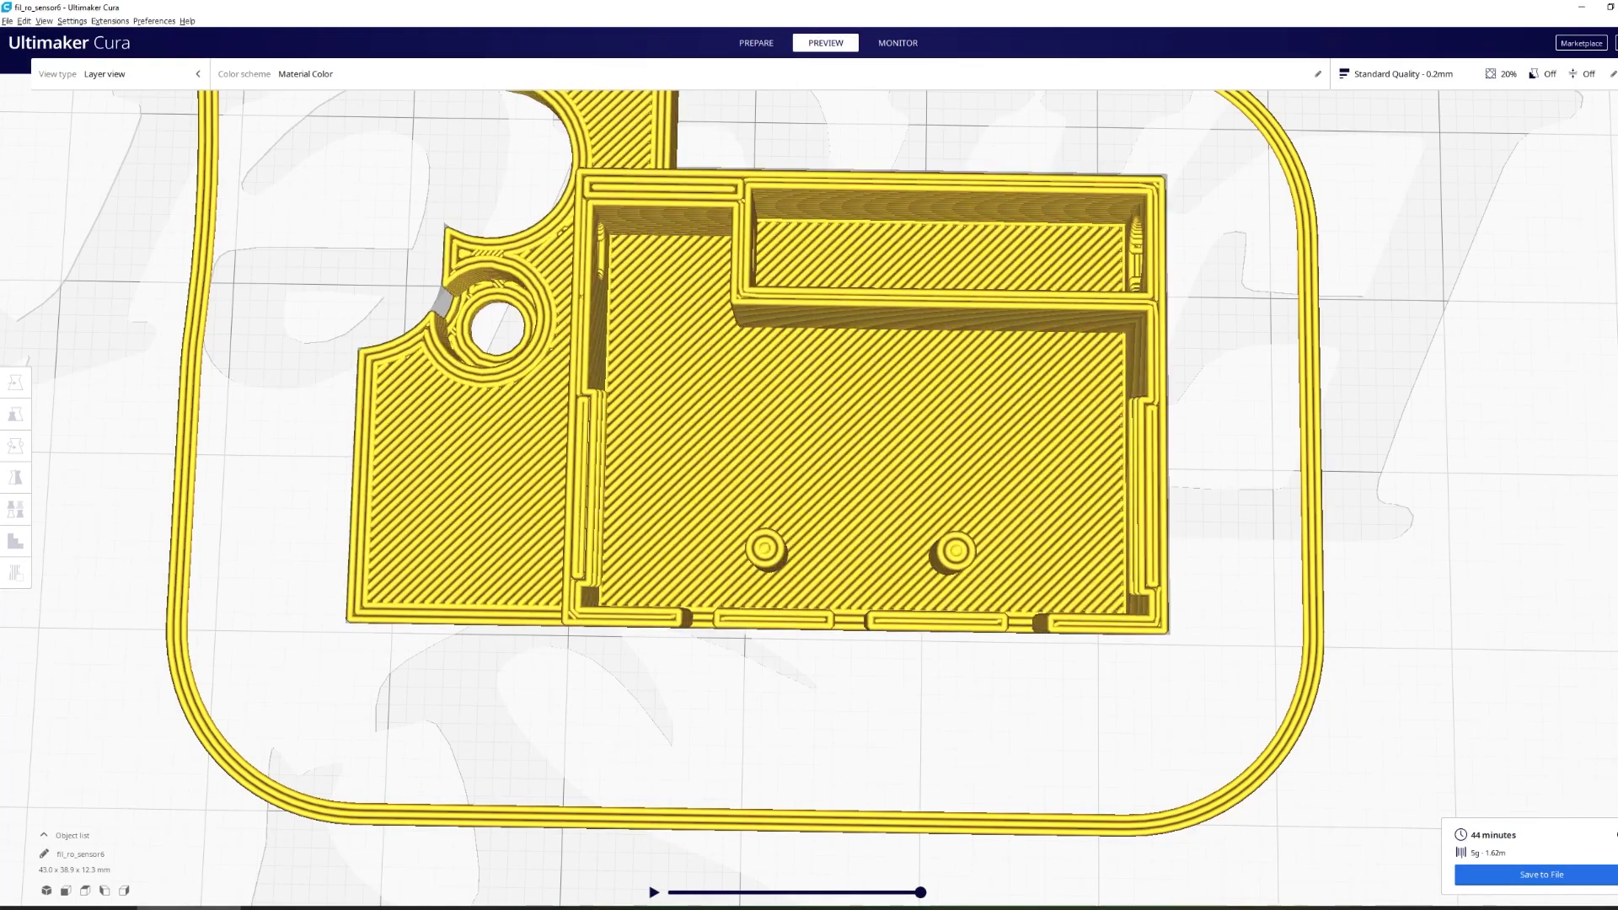
key(Down)
key(Down)
key(Down)
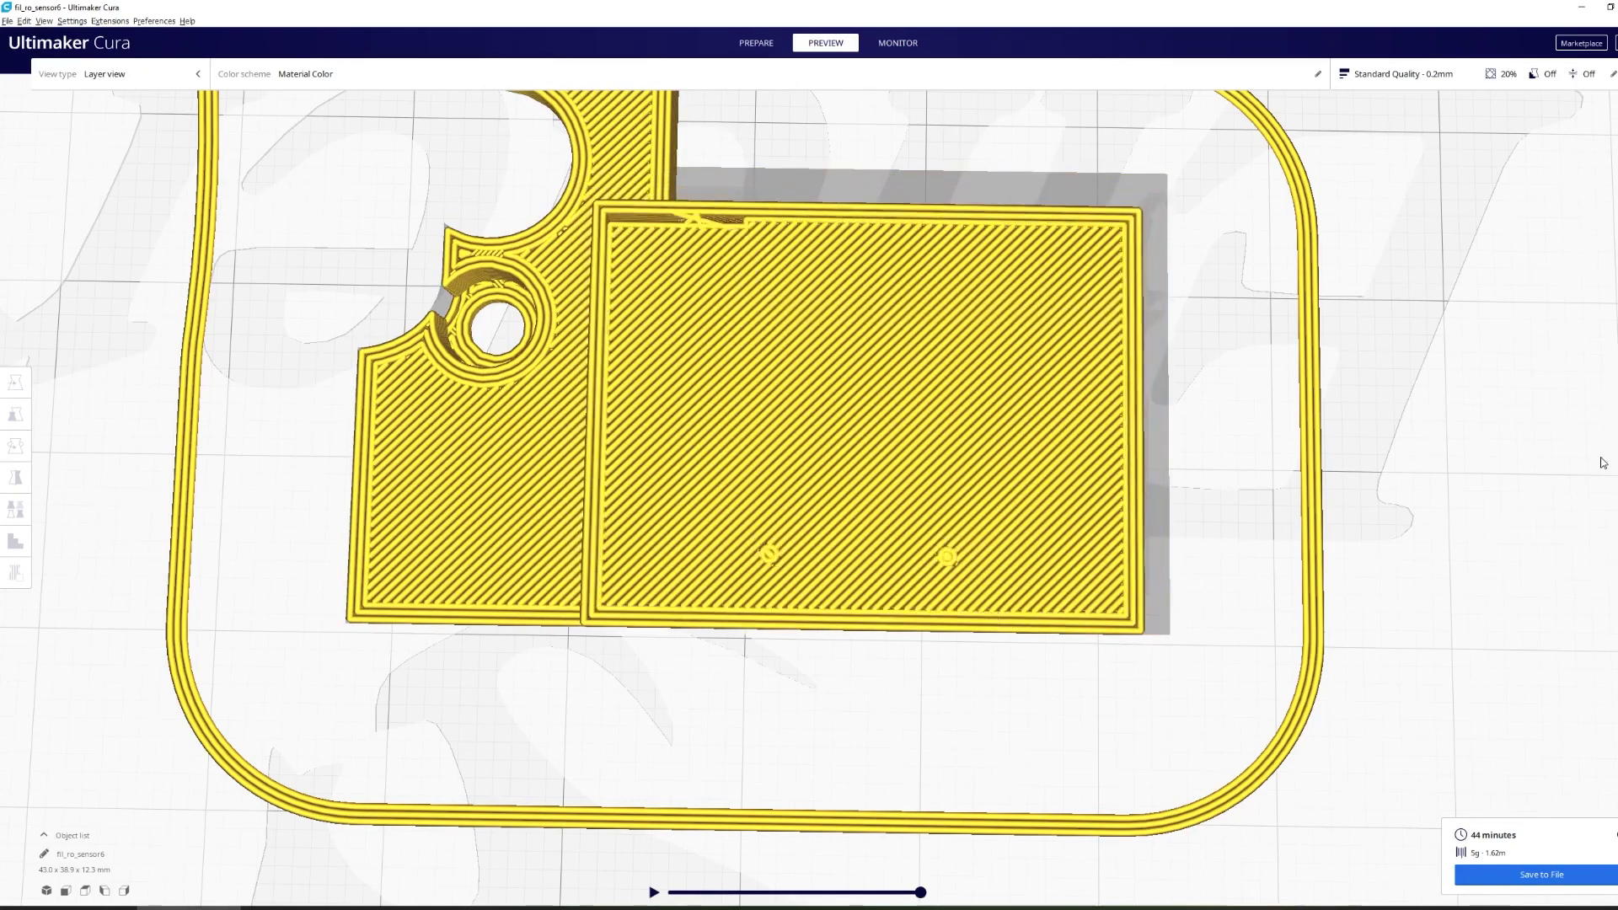
key(Up)
key(Up)
key(Up)
key(Up)
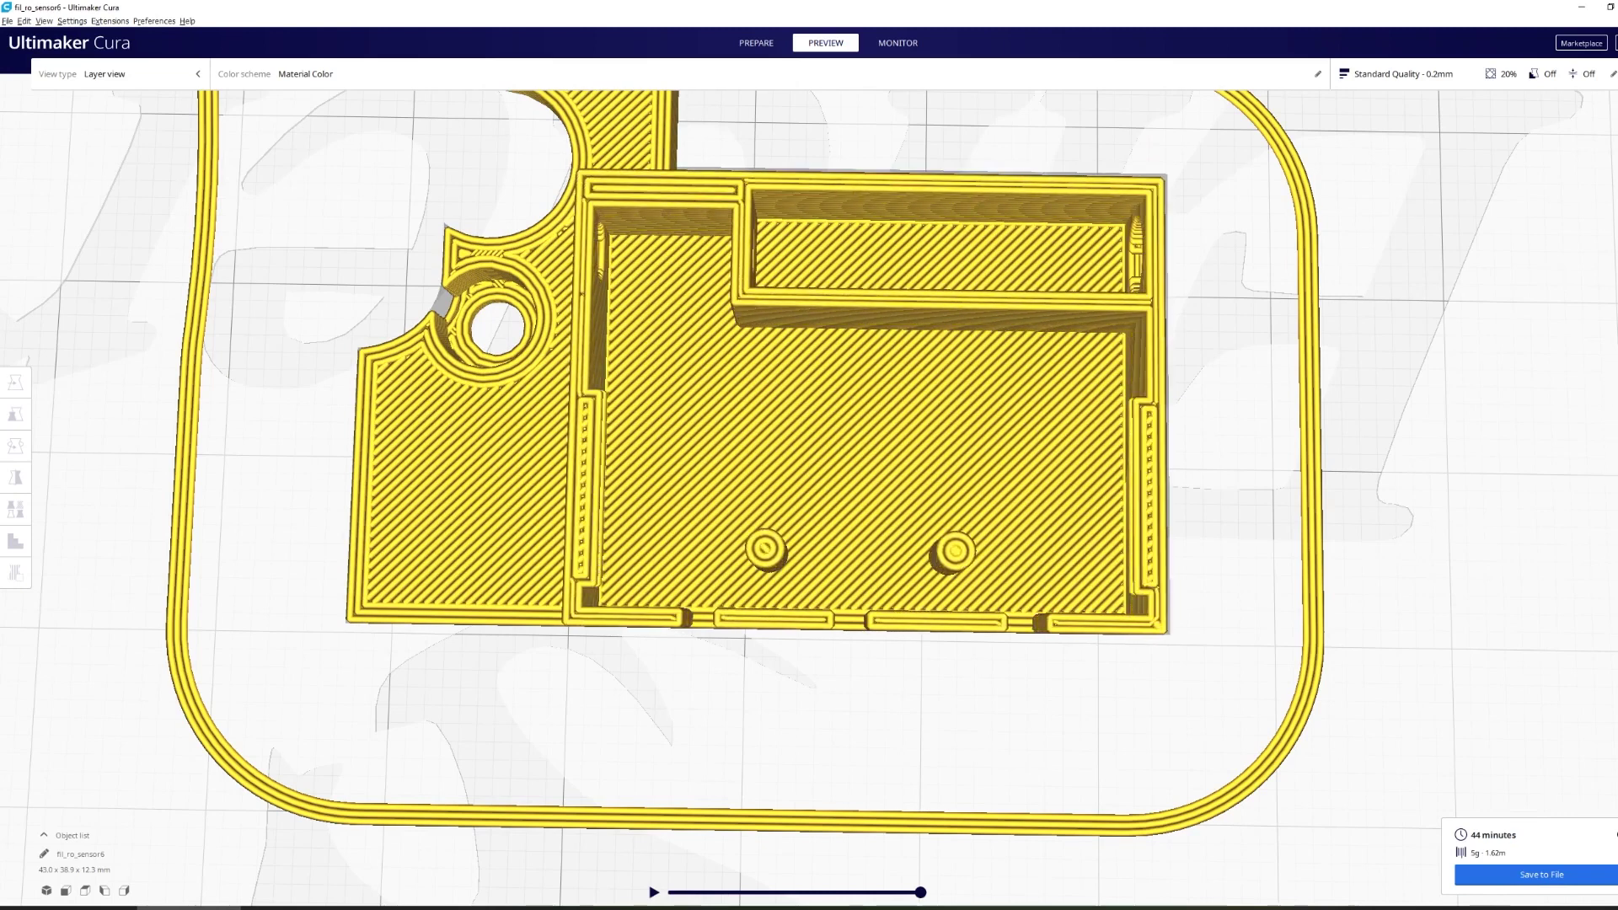
scroll(969, 398, down, 4)
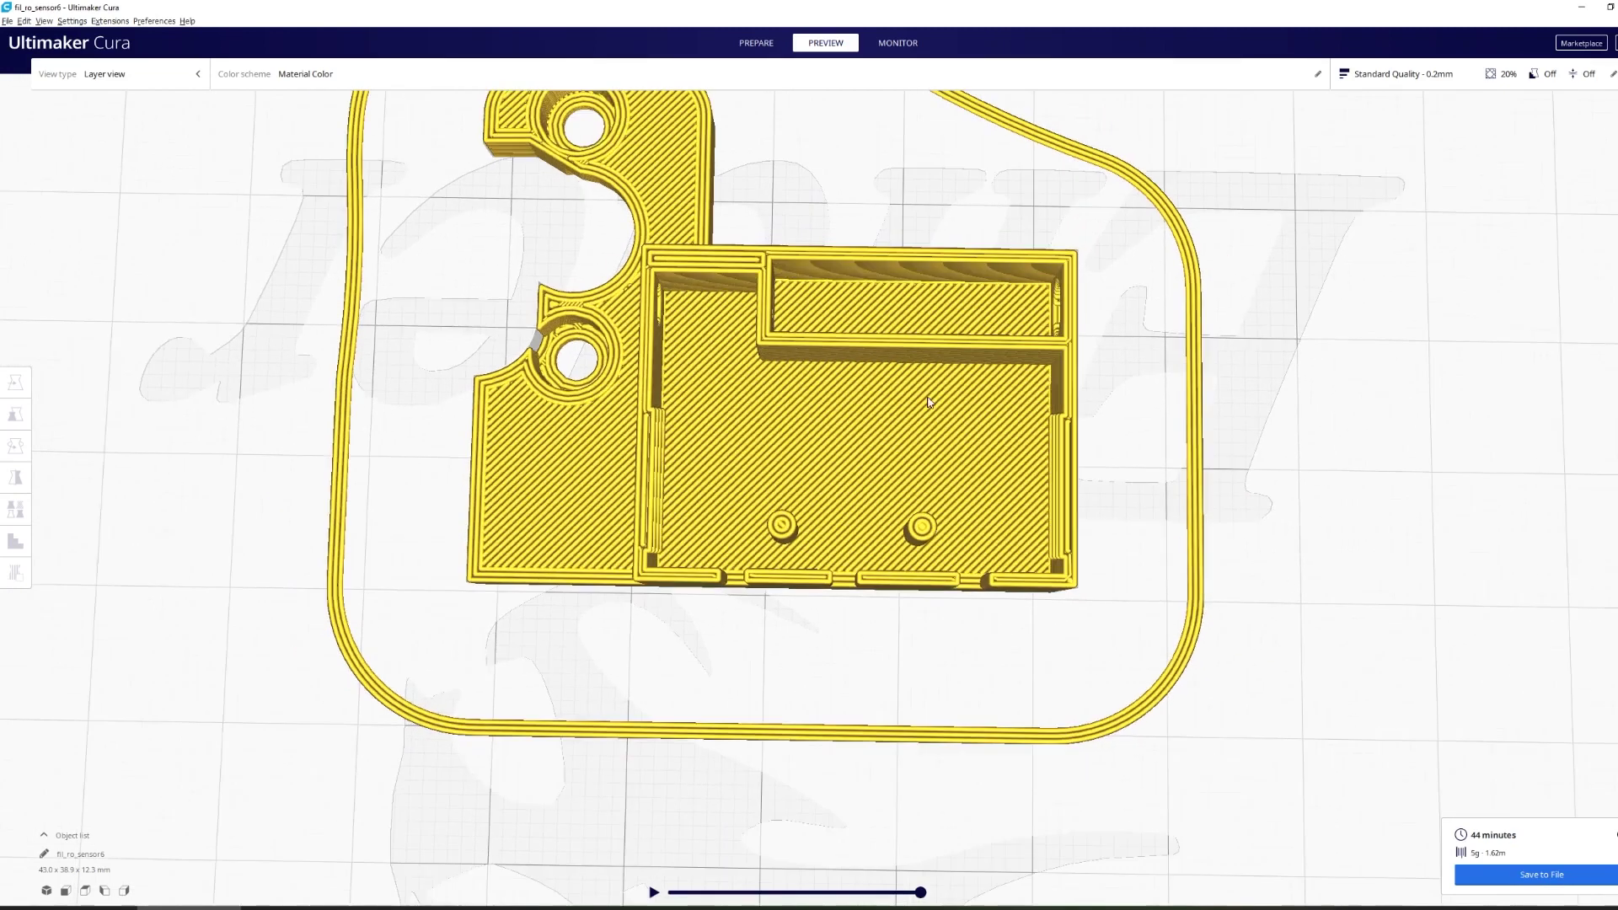